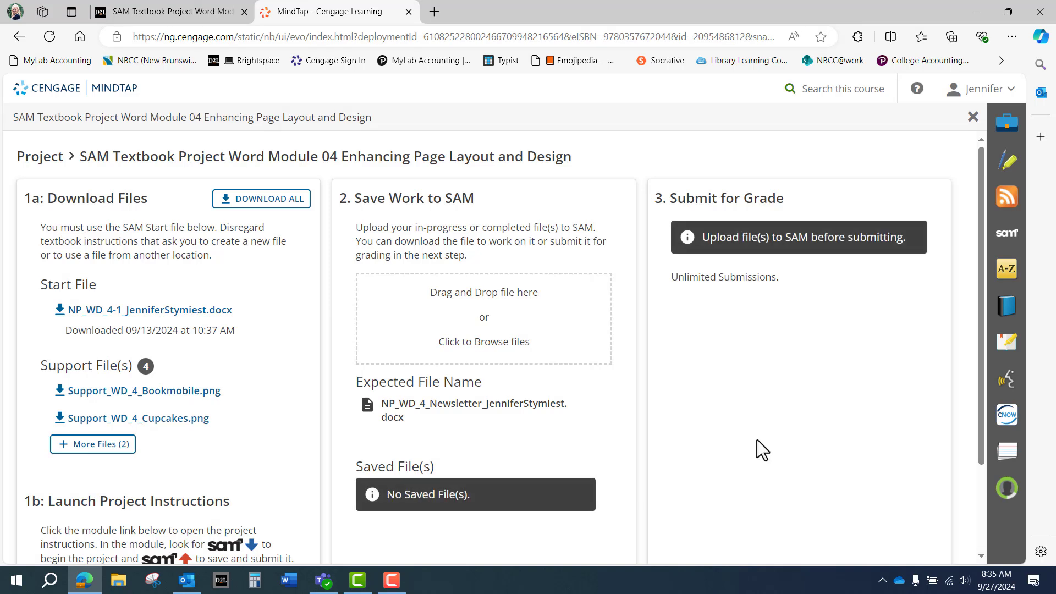
Download all the start and support files for the Word Module 04 project.
left_click(271, 199)
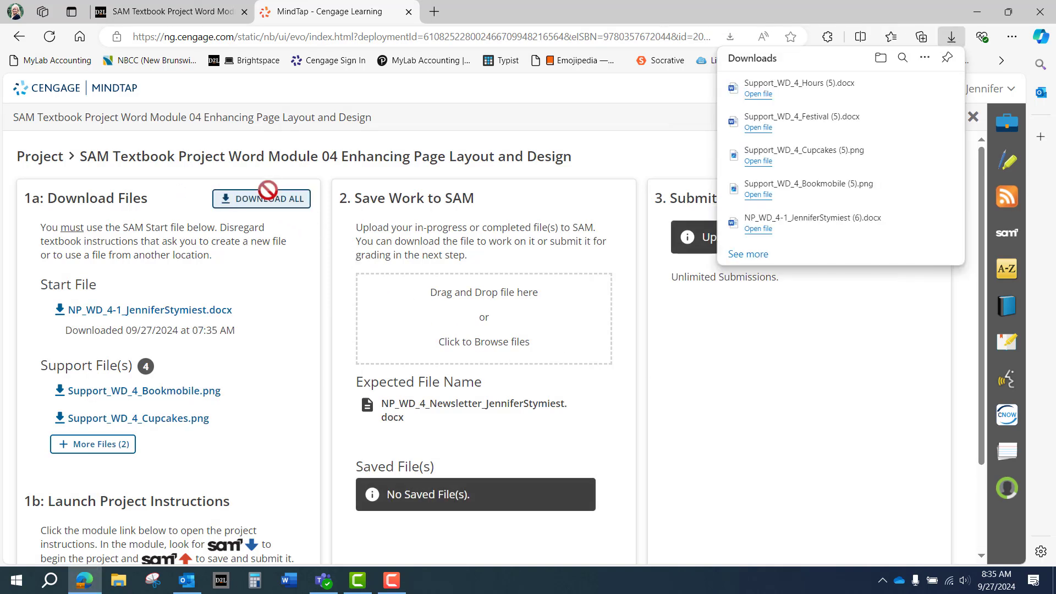
mouse_move(400, 589)
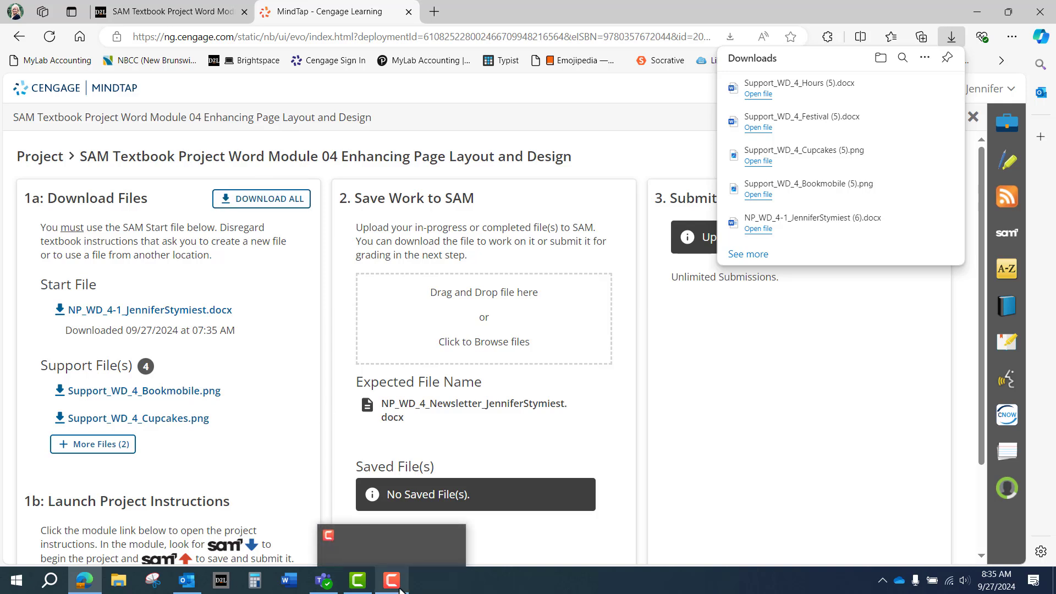
mouse_move(381, 548)
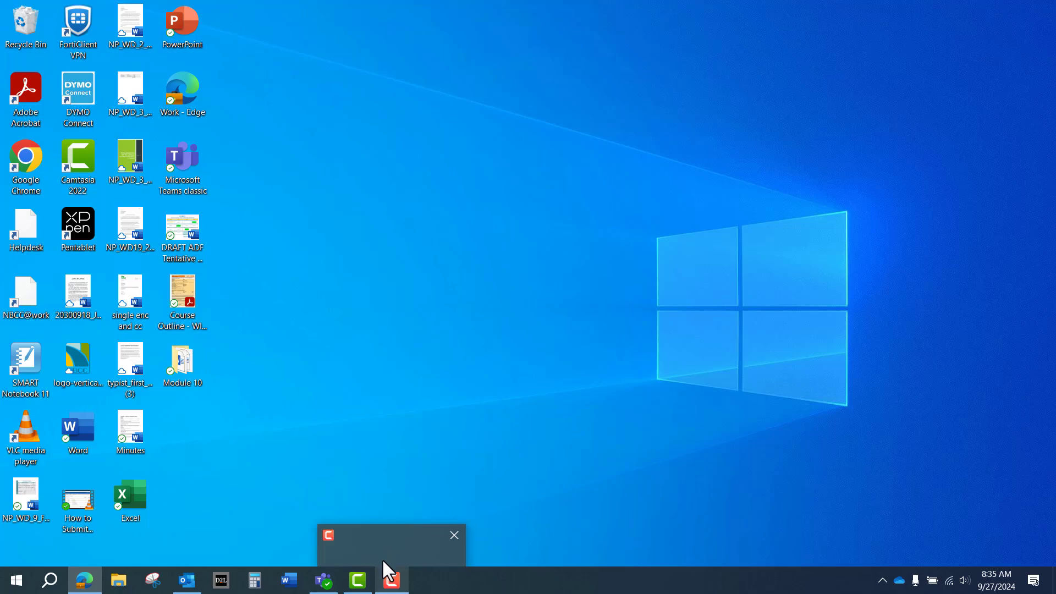
left_click(386, 540)
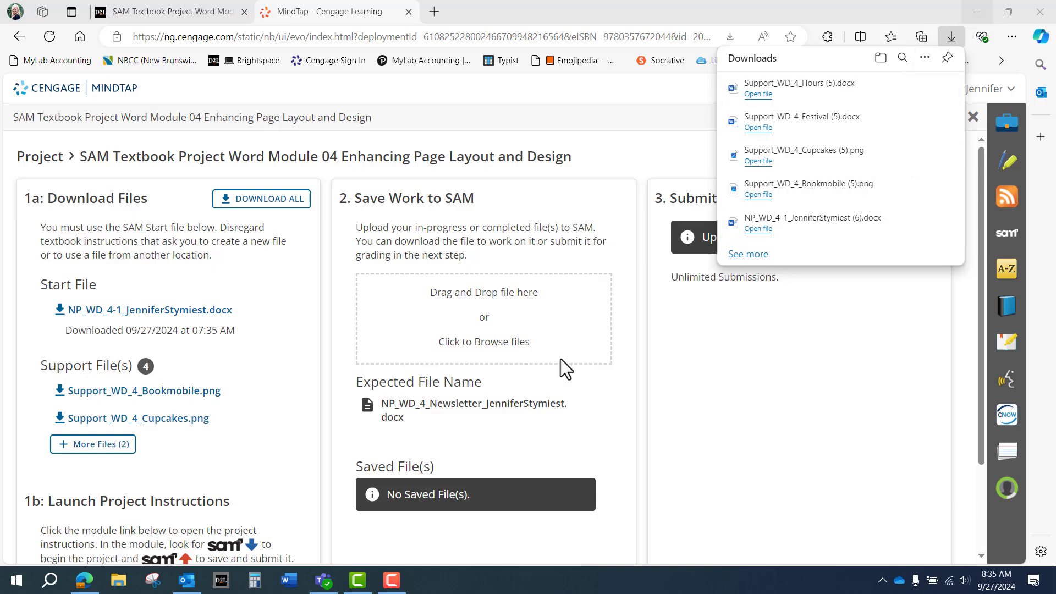
Copy the full expected file name of the newsletter document, including its .docx extension.
left_click(384, 403)
left_click_drag(385, 403, 412, 422)
right_click(396, 410)
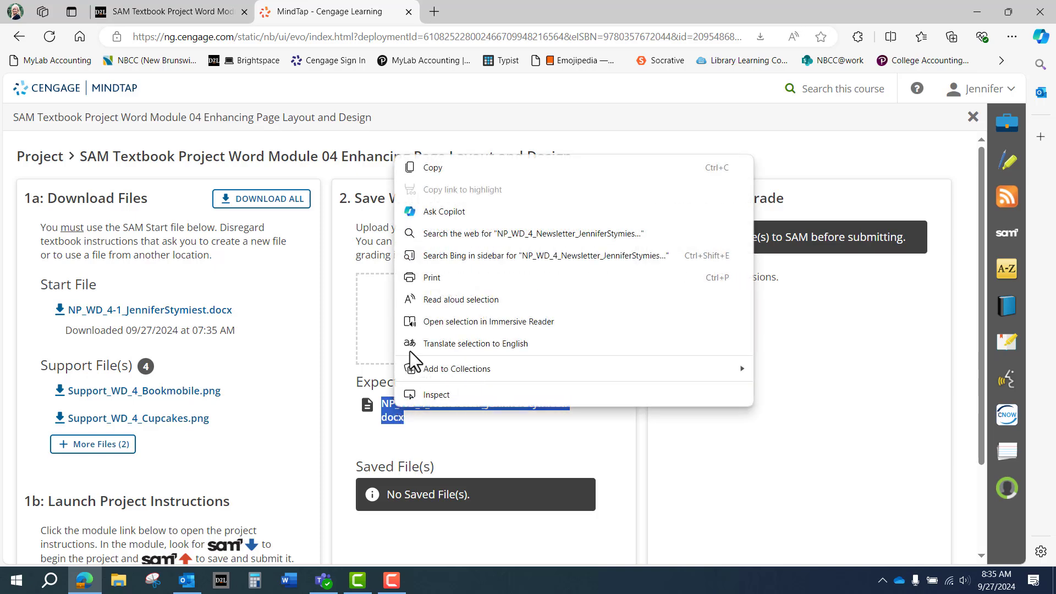
left_click(426, 167)
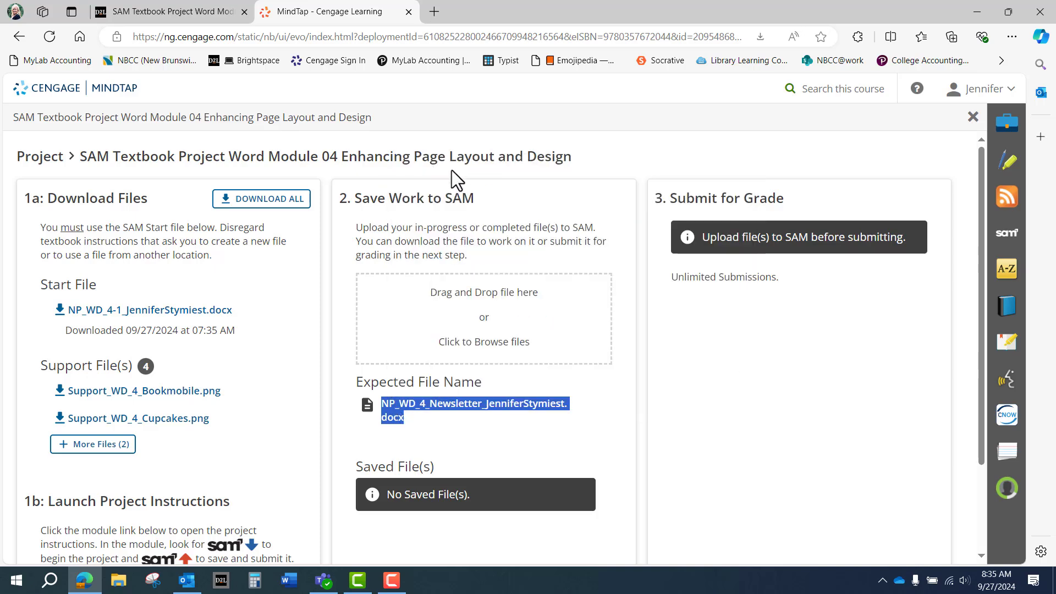
Minimize the browser and open today's downloaded NP_WD_4-1 start document from the Downloads folder in Word for editing.
left_click(977, 12)
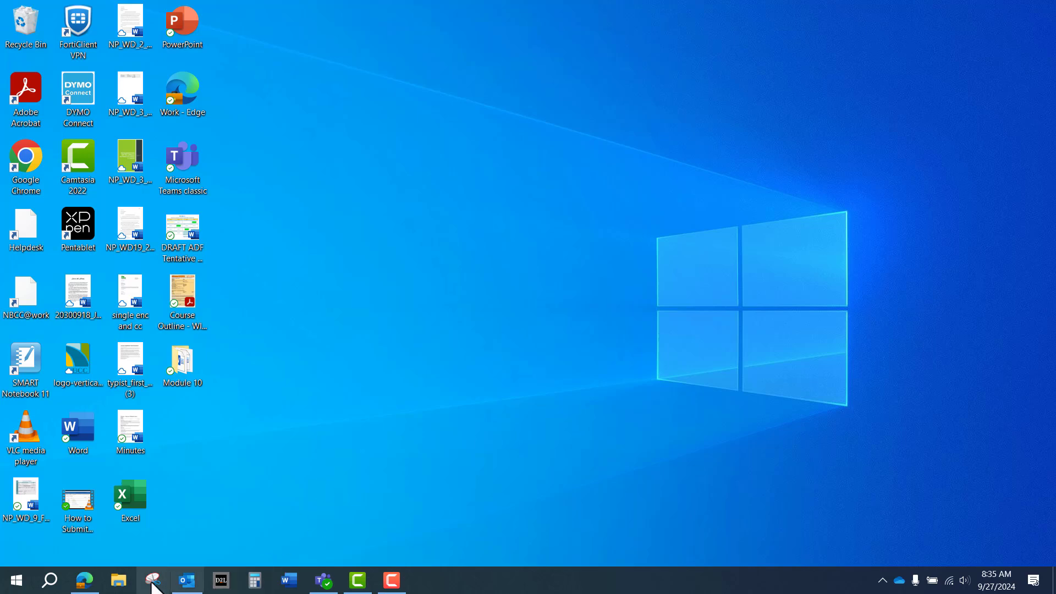
left_click(122, 586)
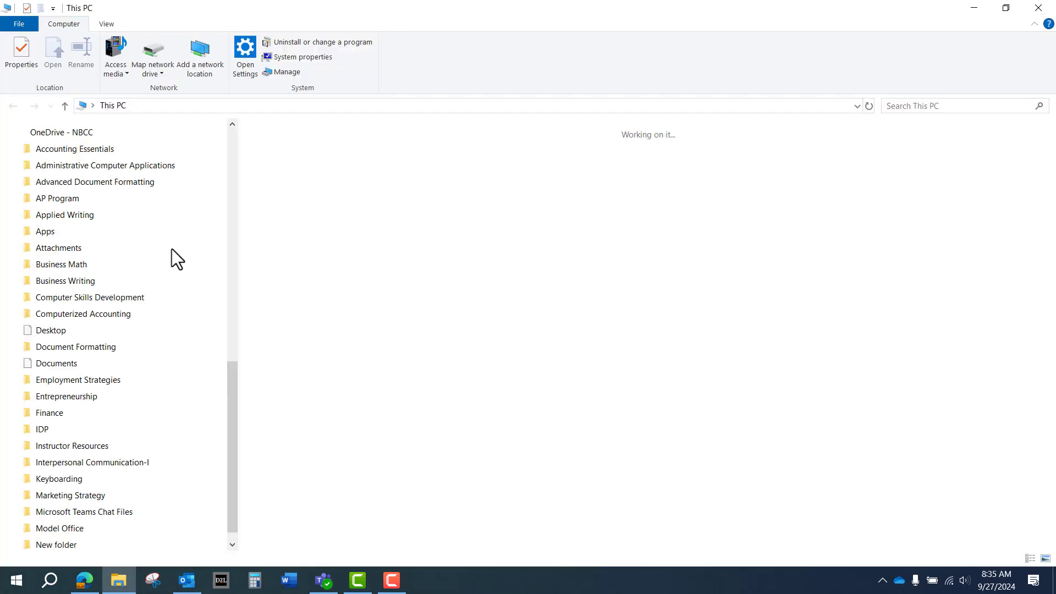
left_click_drag(231, 401, 229, 165)
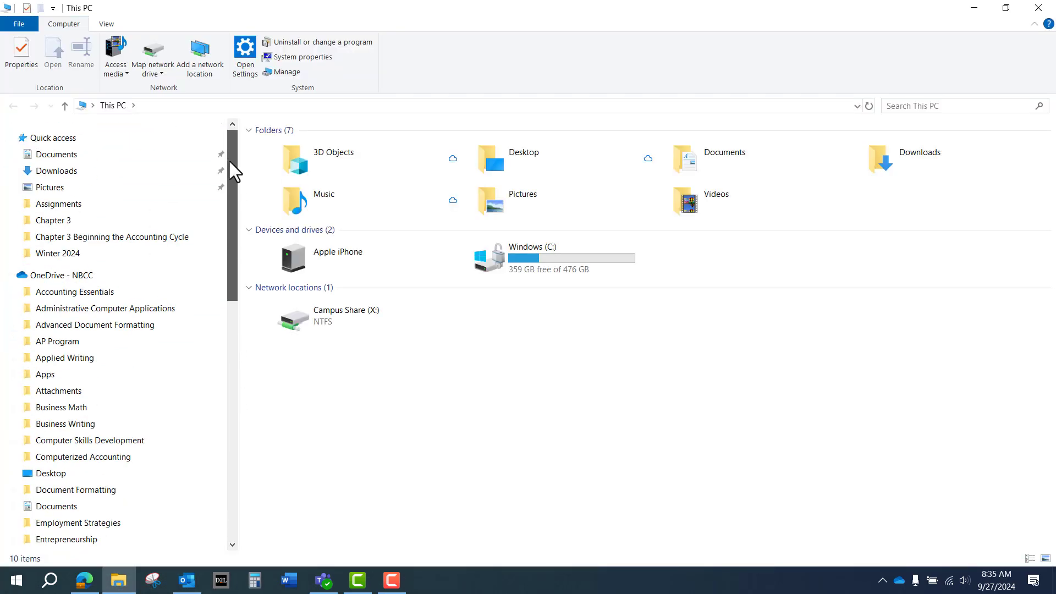
left_click(93, 171)
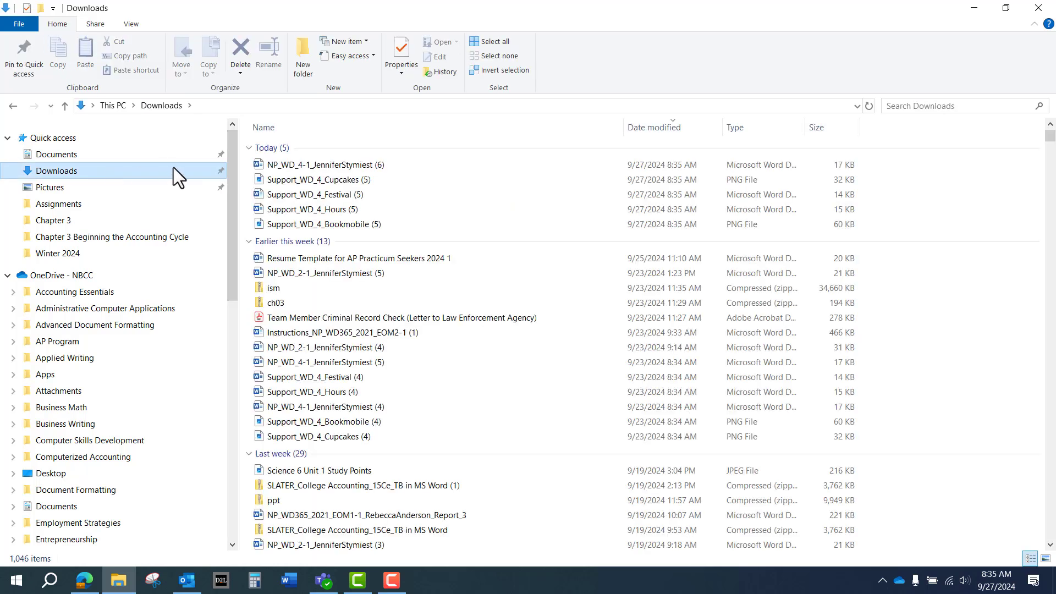
double_click(295, 165)
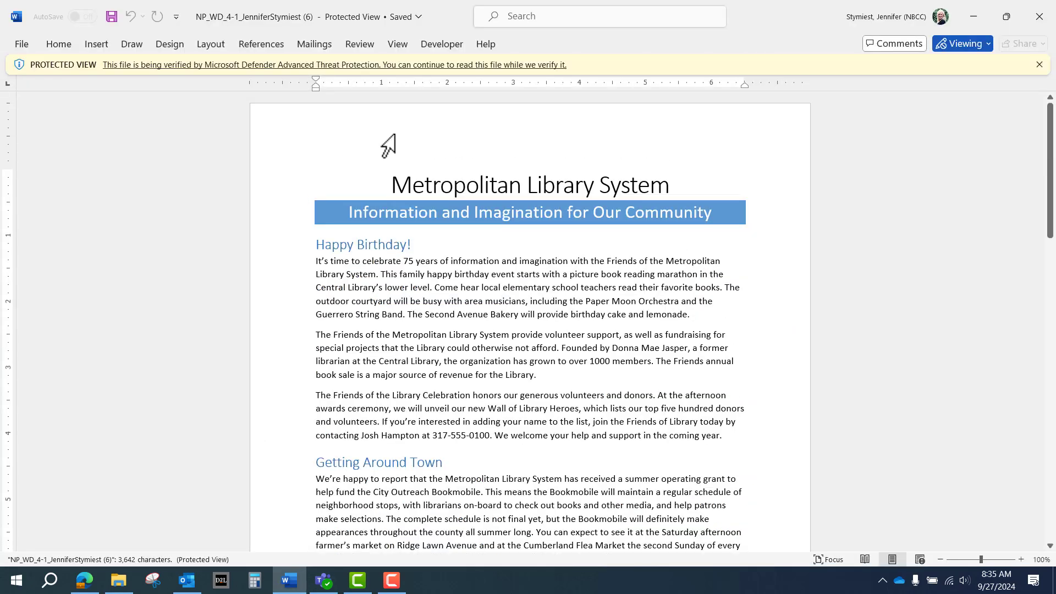
left_click(549, 66)
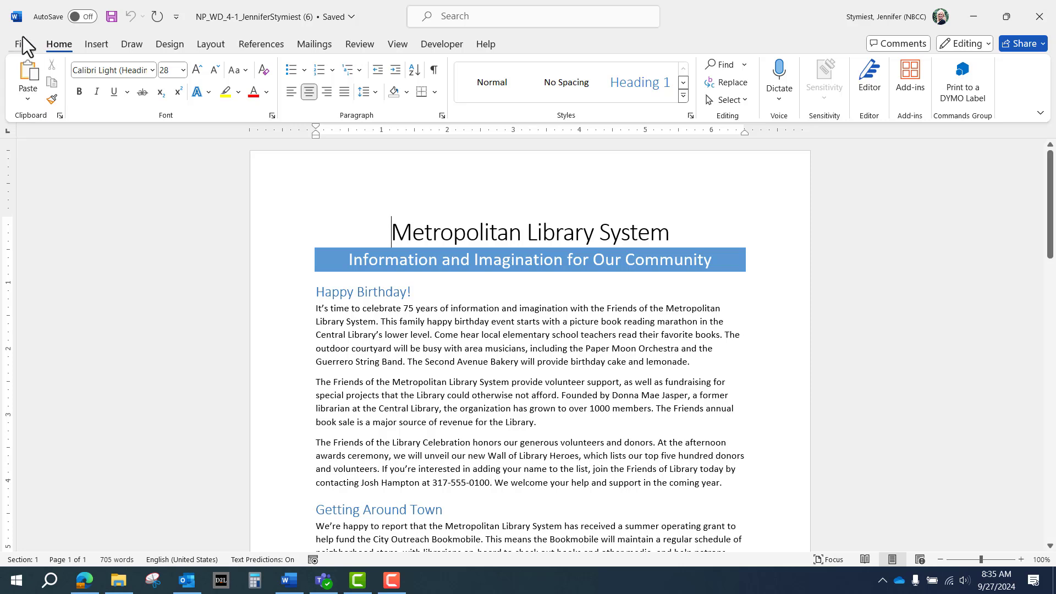
Start saving a copy of the document and browse to the Fall 2024 folder under Document Formatting I.
left_click(25, 45)
left_click(44, 282)
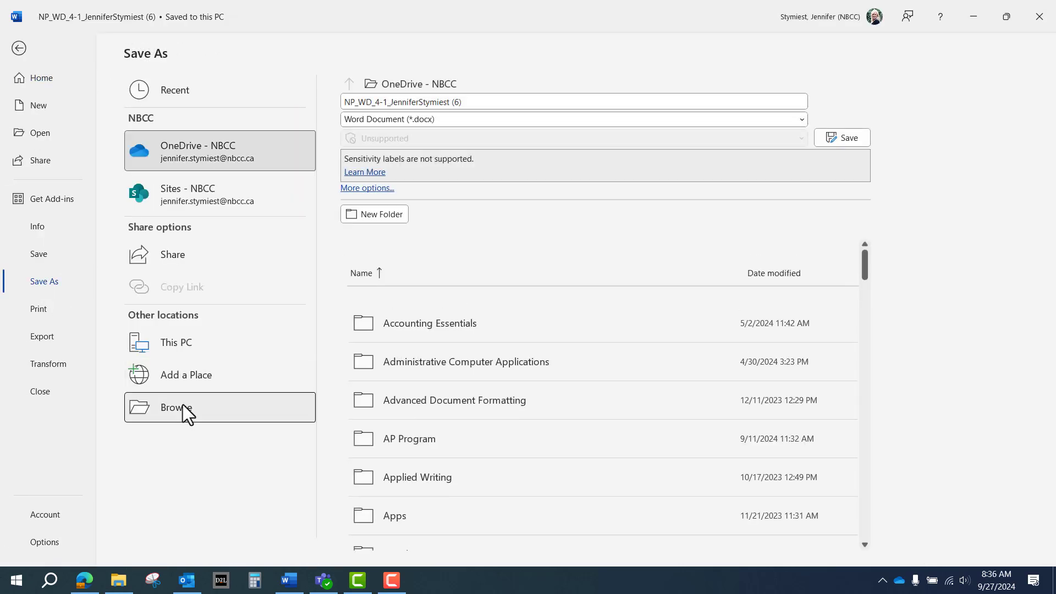
left_click(182, 407)
left_click_drag(219, 196, 217, 130)
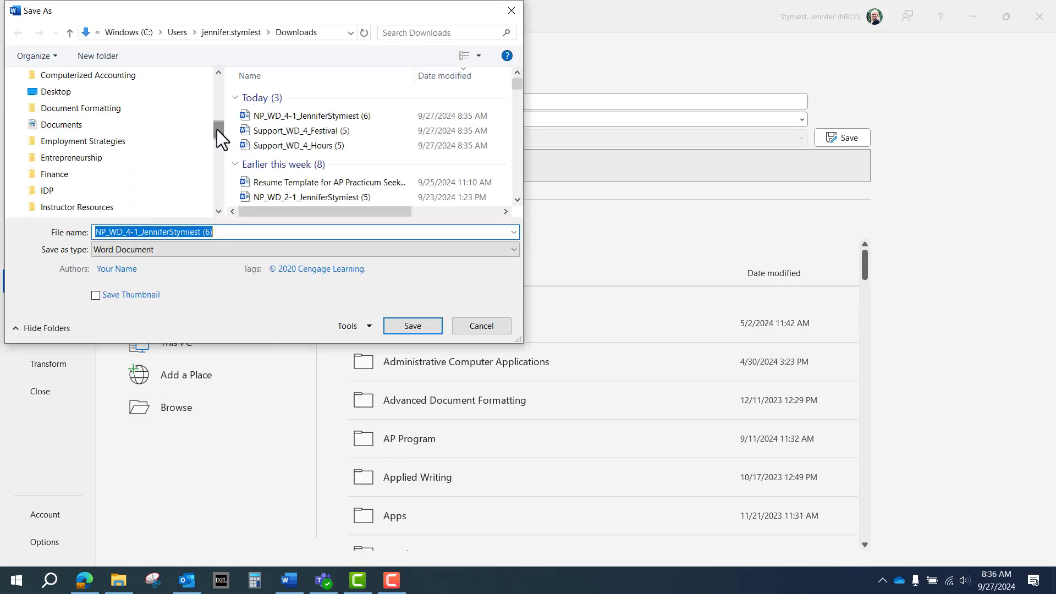
left_click(100, 108)
double_click(282, 97)
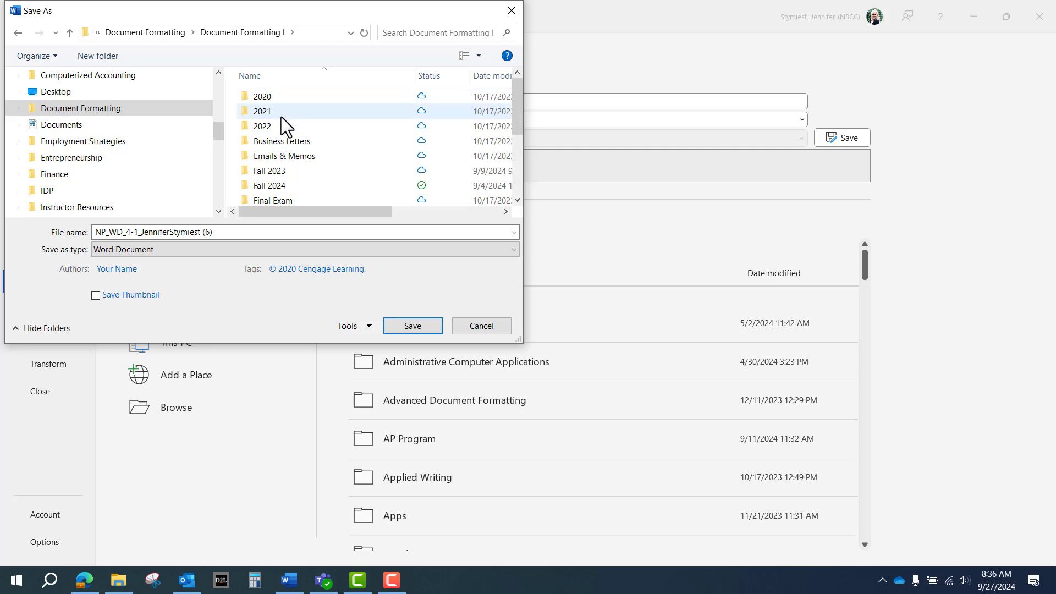
double_click(287, 186)
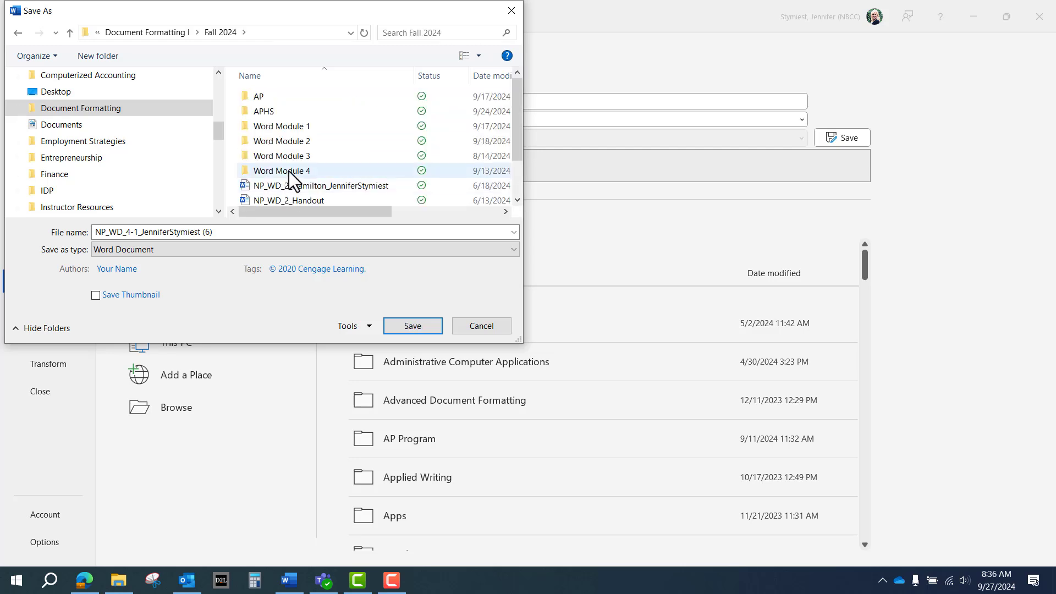
Replace the proposed file name with the copied NP_WD_4_Newsletter name and save the document in the Fall 2024 folder.
double_click(289, 171)
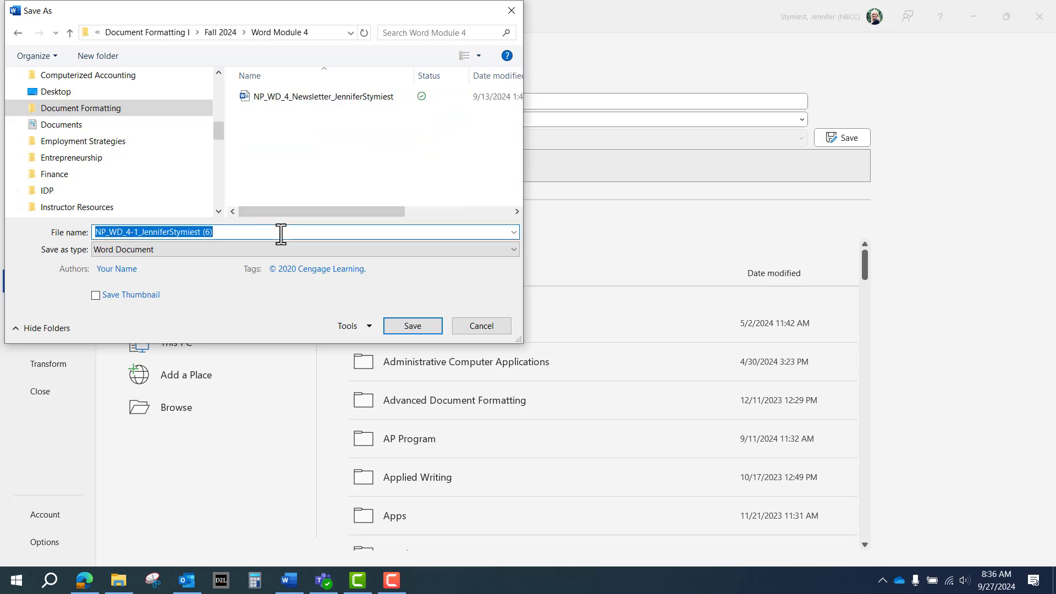
key("BackSpace")
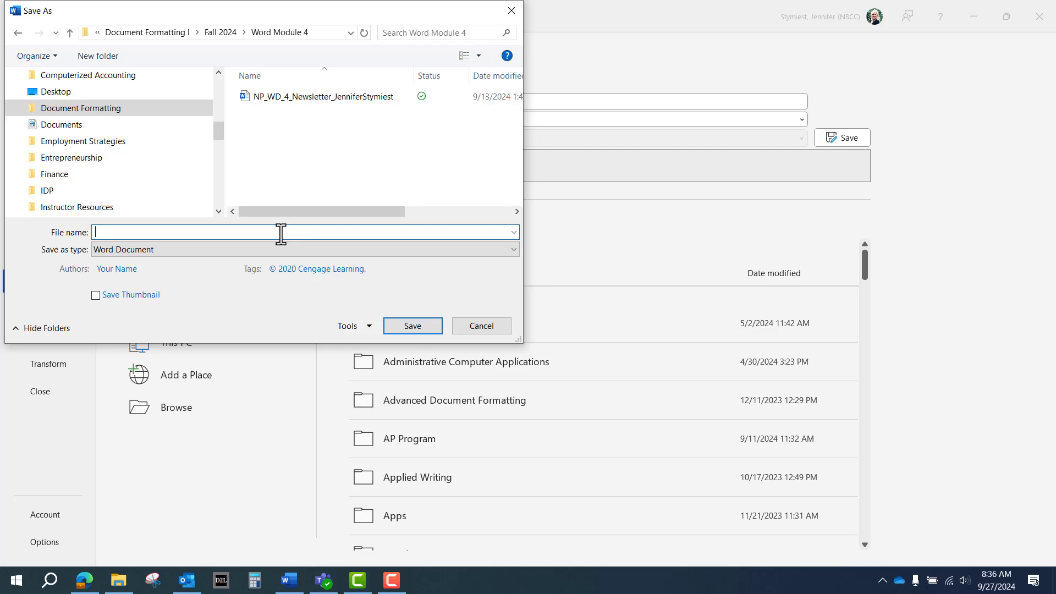
left_click(17, 32)
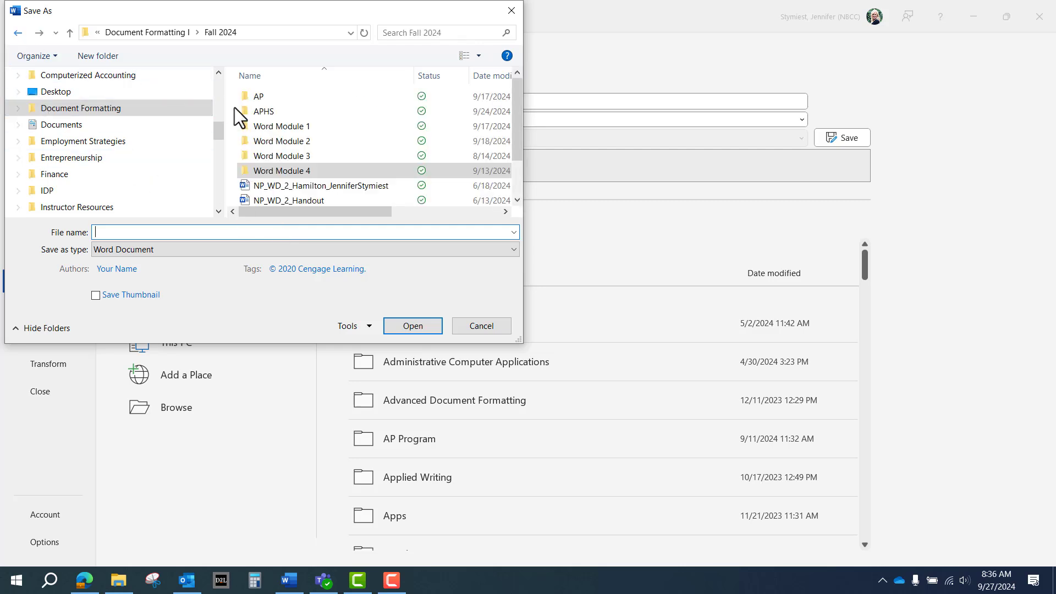
right_click(186, 232)
left_click(222, 282)
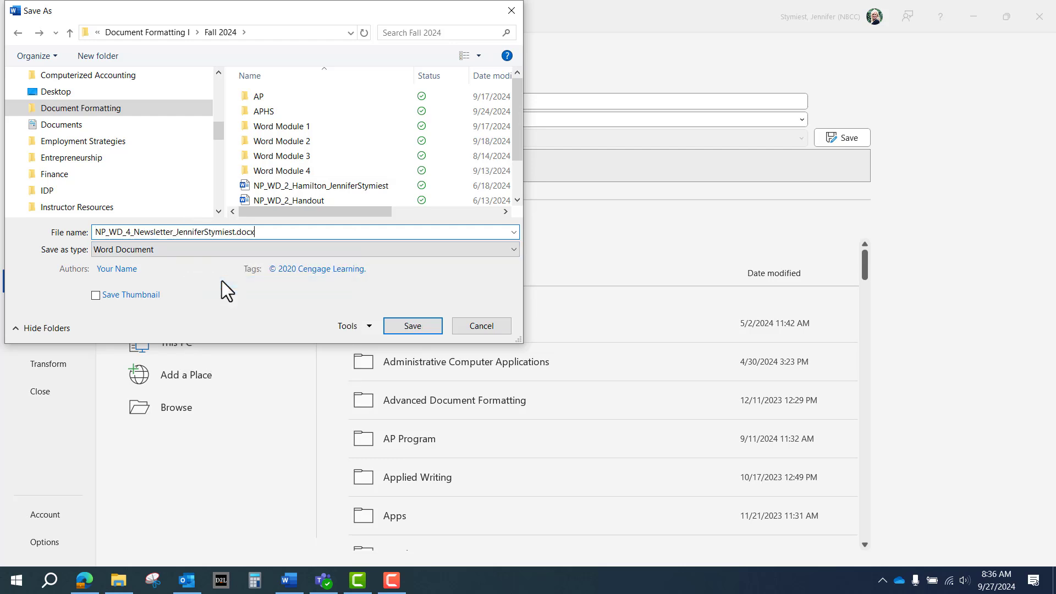
left_click(414, 326)
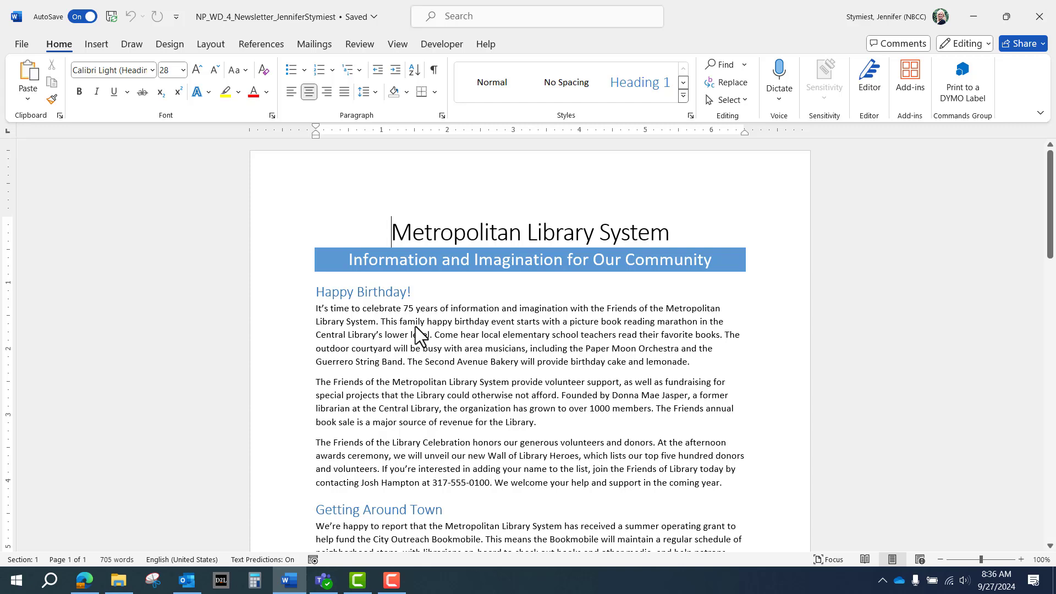
Enlarge the document view to 120%, and display multiple pages side by side to see the whole newsletter.
left_click(1020, 560)
left_click(1021, 559)
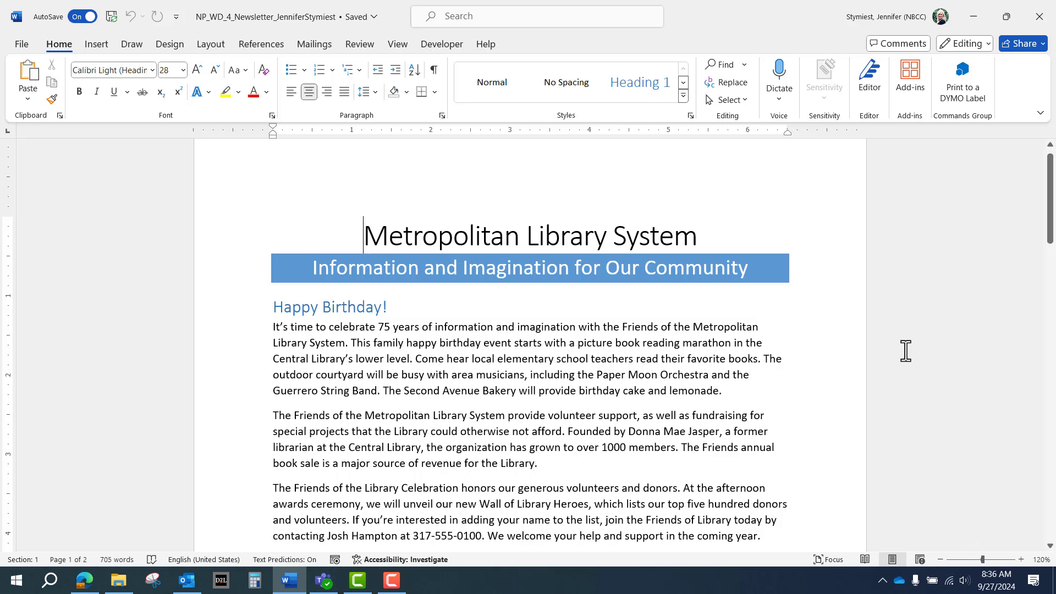
left_click(407, 43)
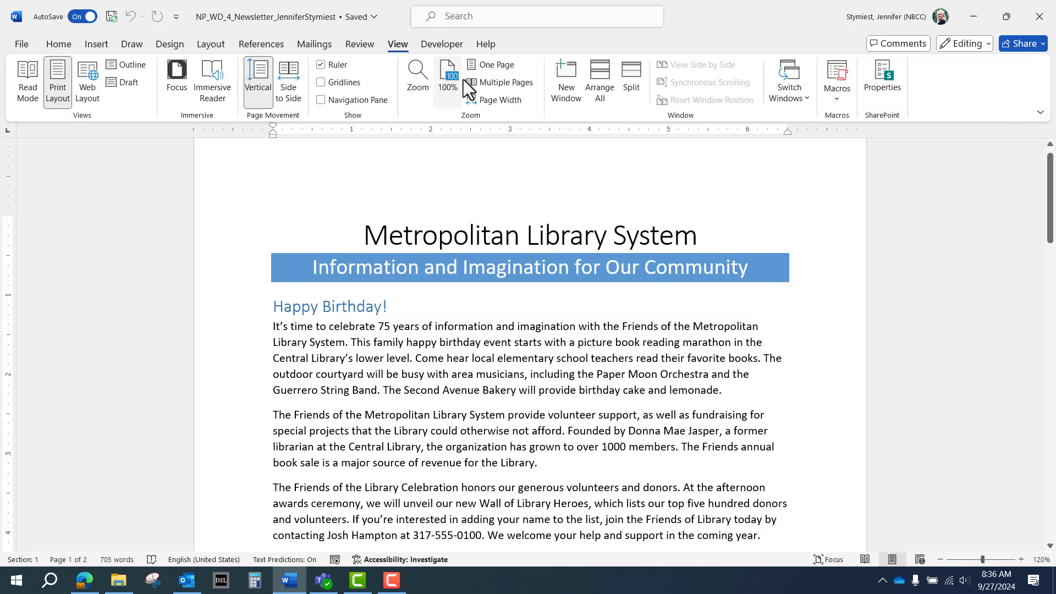
left_click(475, 84)
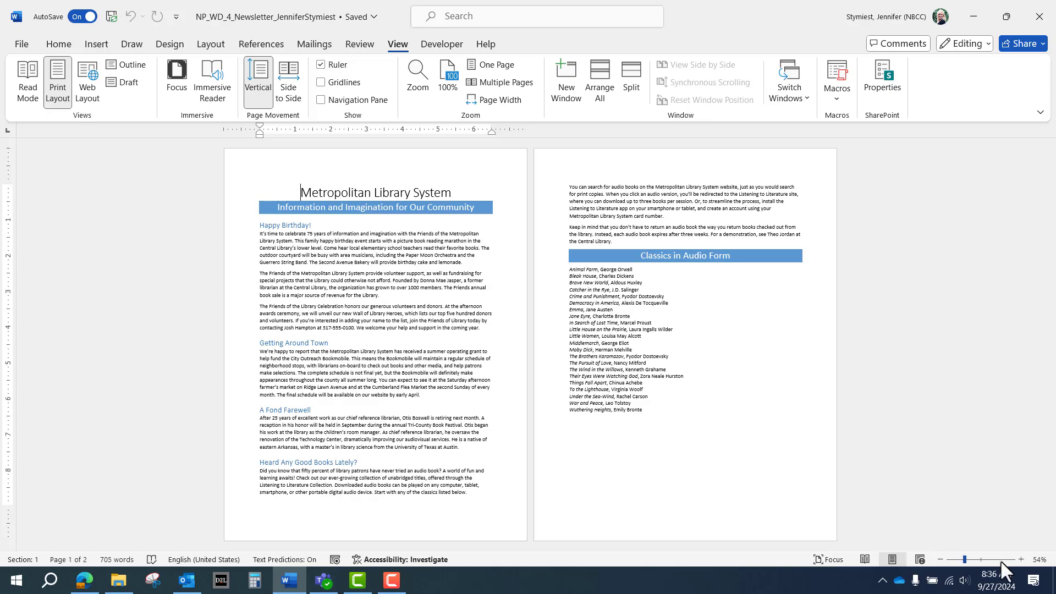
Zoom the document back in to 120%.
left_click(1021, 559)
left_click(1020, 560)
left_click(1021, 560)
left_click(1021, 559)
left_click(1021, 560)
left_click(1021, 559)
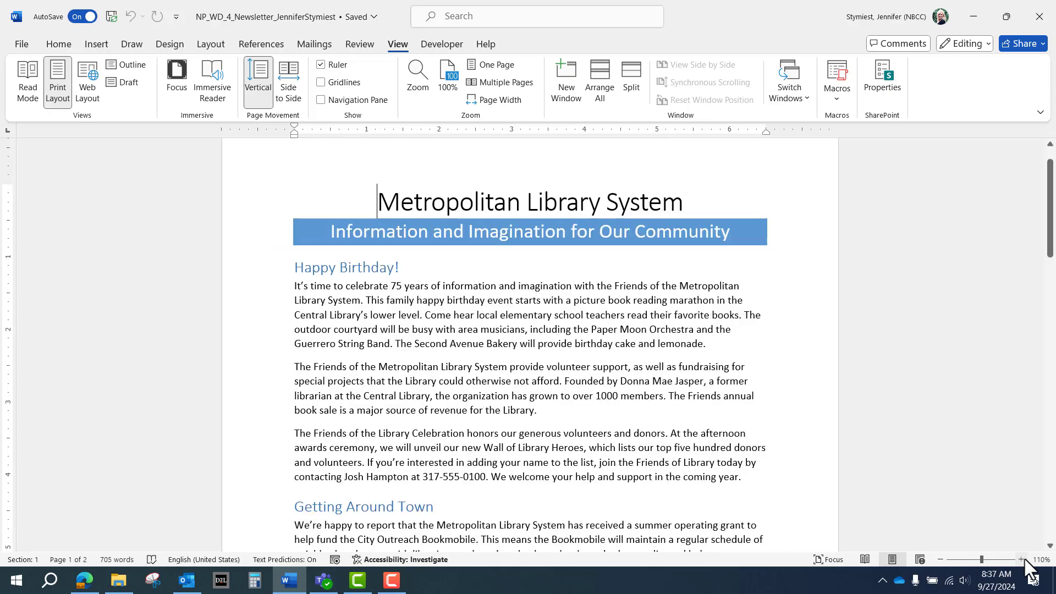
left_click(1021, 560)
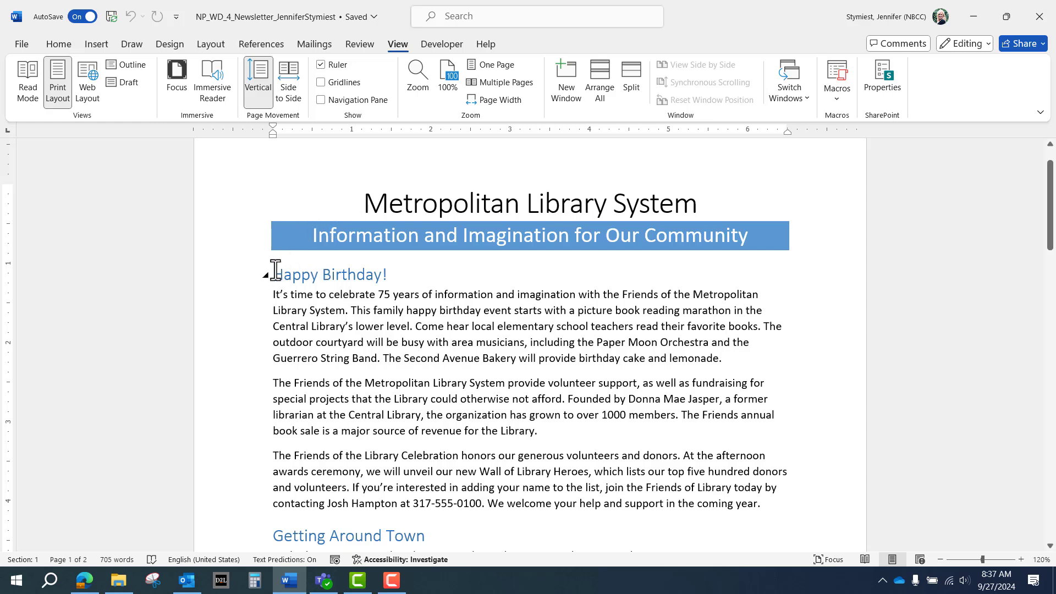
Insert a continuous section break before the "Happy Birthday!" heading and turn on the display of formatting marks.
left_click(213, 45)
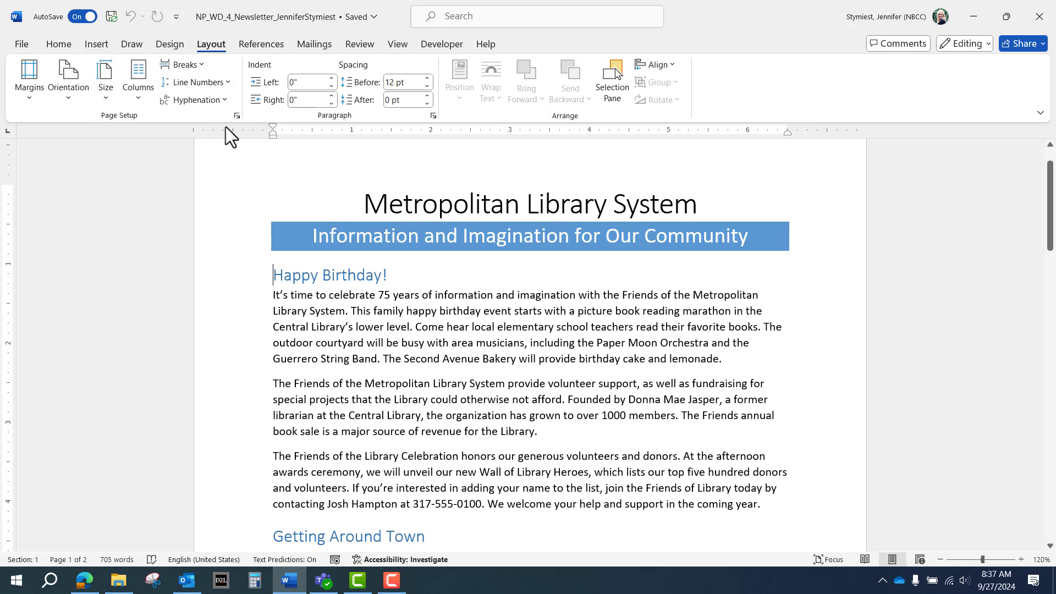
left_click(202, 67)
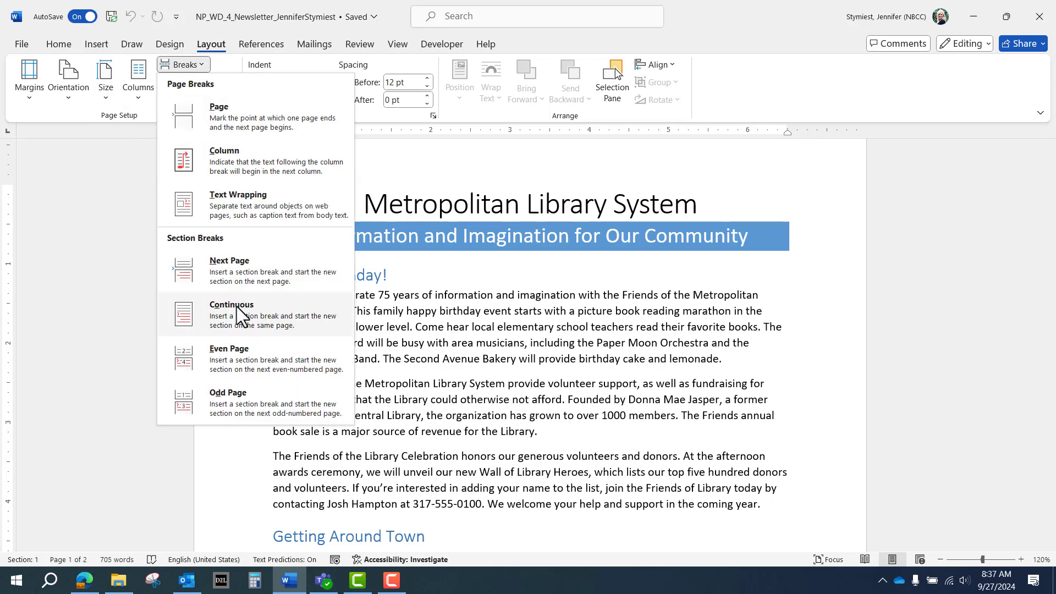
left_click(237, 306)
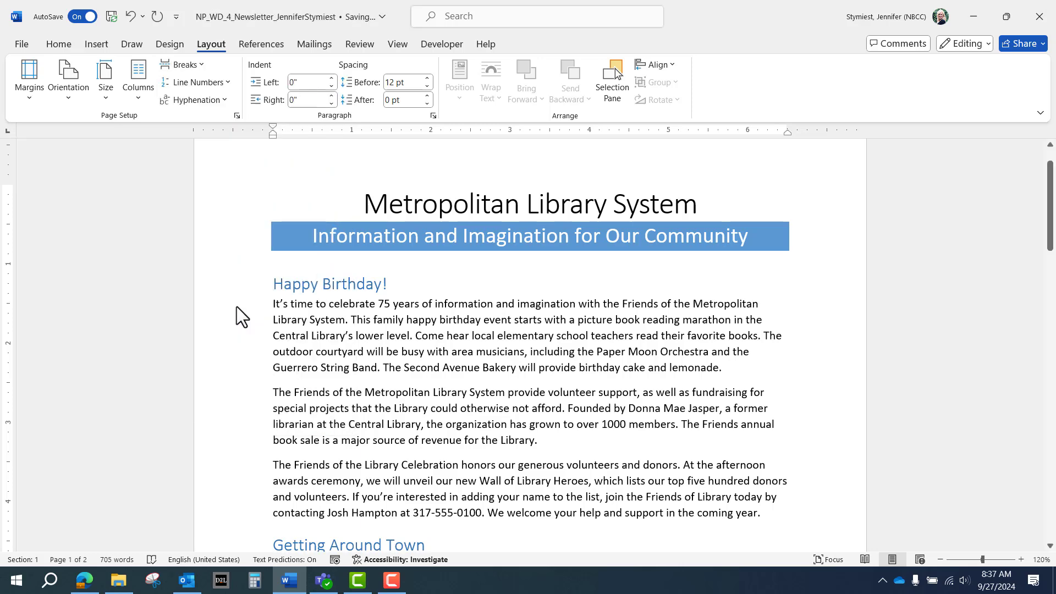
left_click(58, 43)
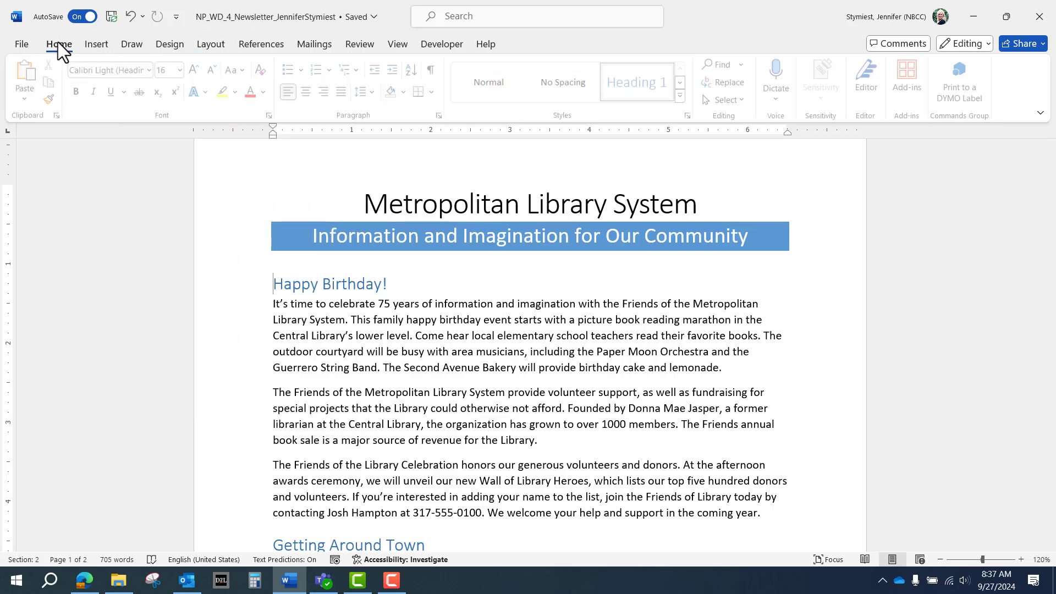
left_click(432, 68)
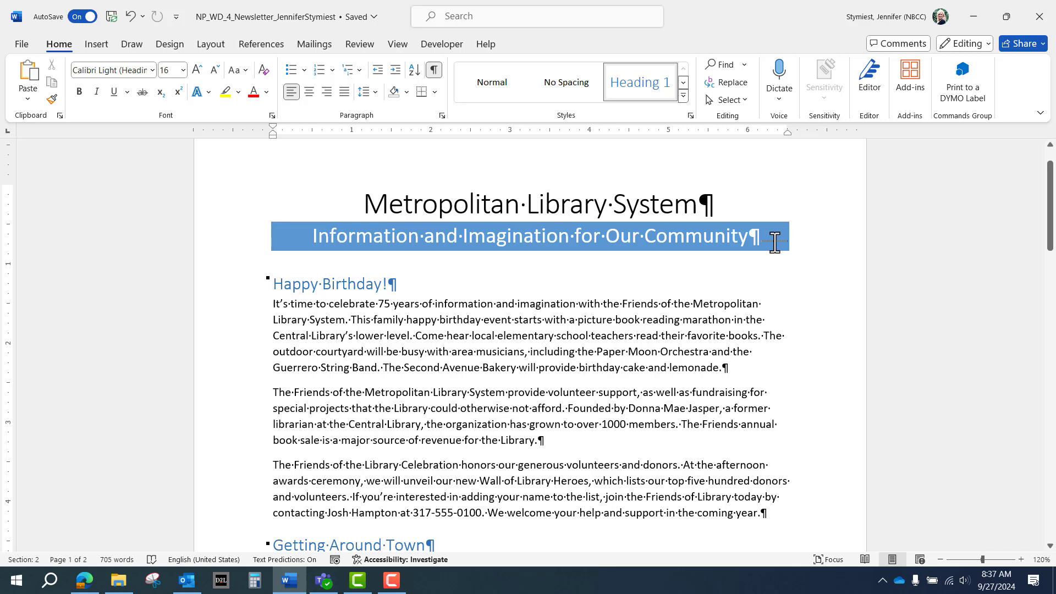
Insert a continuous section break before the "Classics in Audio Form" heading.
scroll(355, 467, "down", 10)
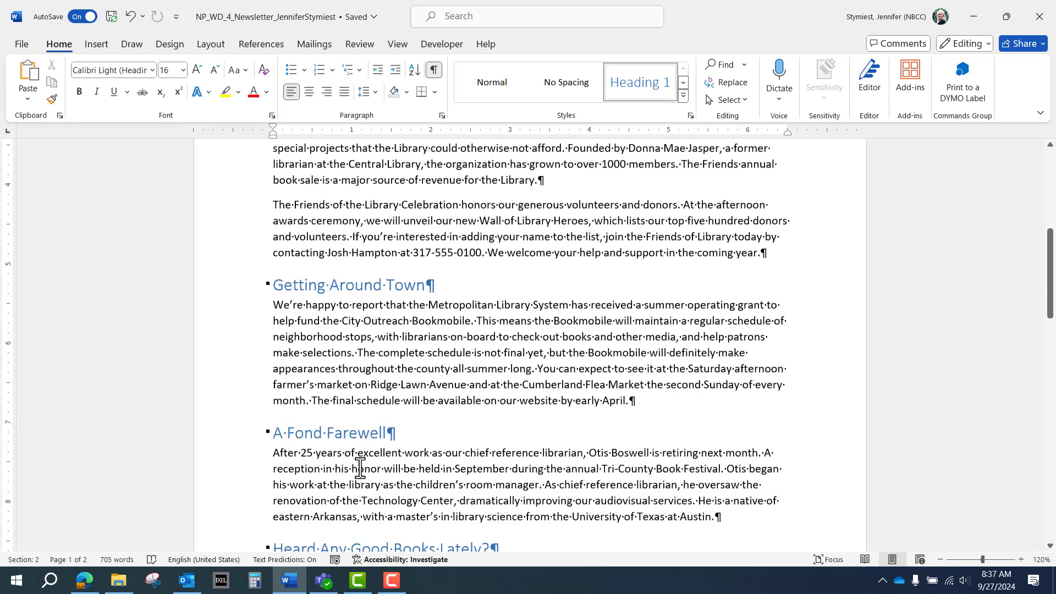
scroll(360, 470, "down", 7)
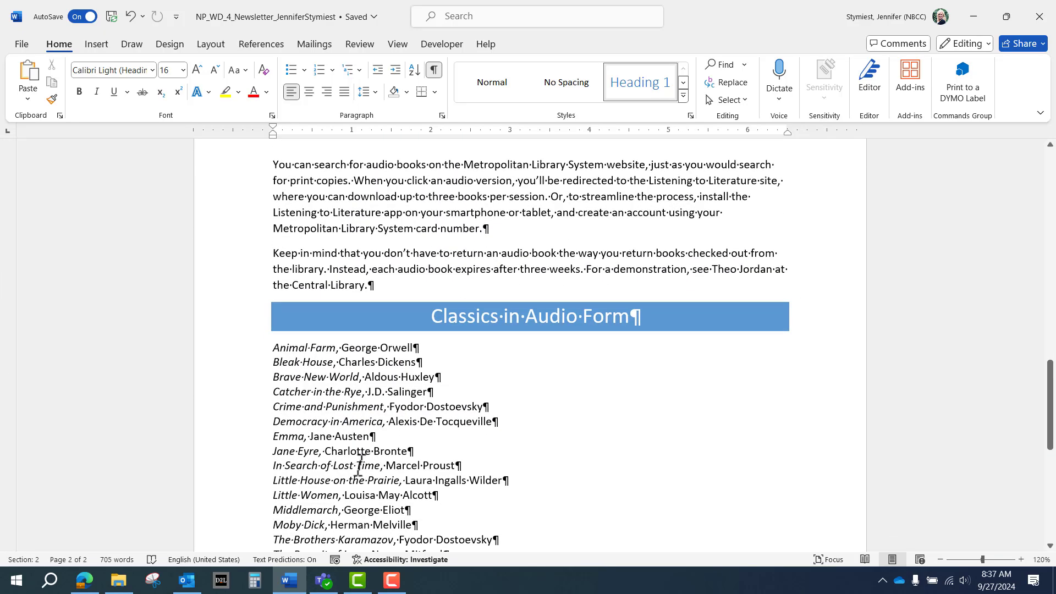
scroll(361, 464, "up", 1)
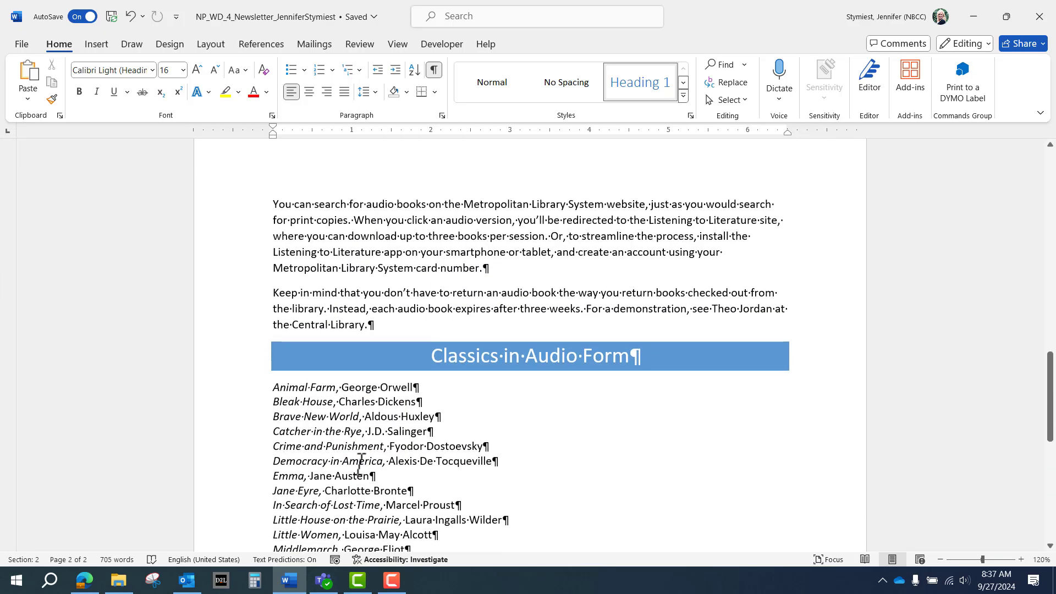
left_click(434, 357)
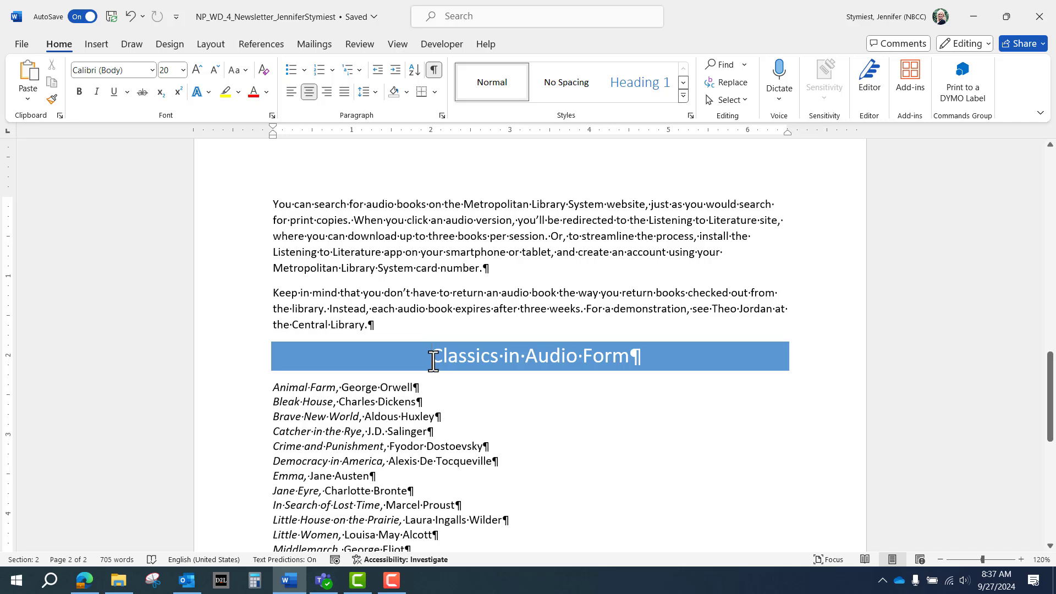
left_click(208, 46)
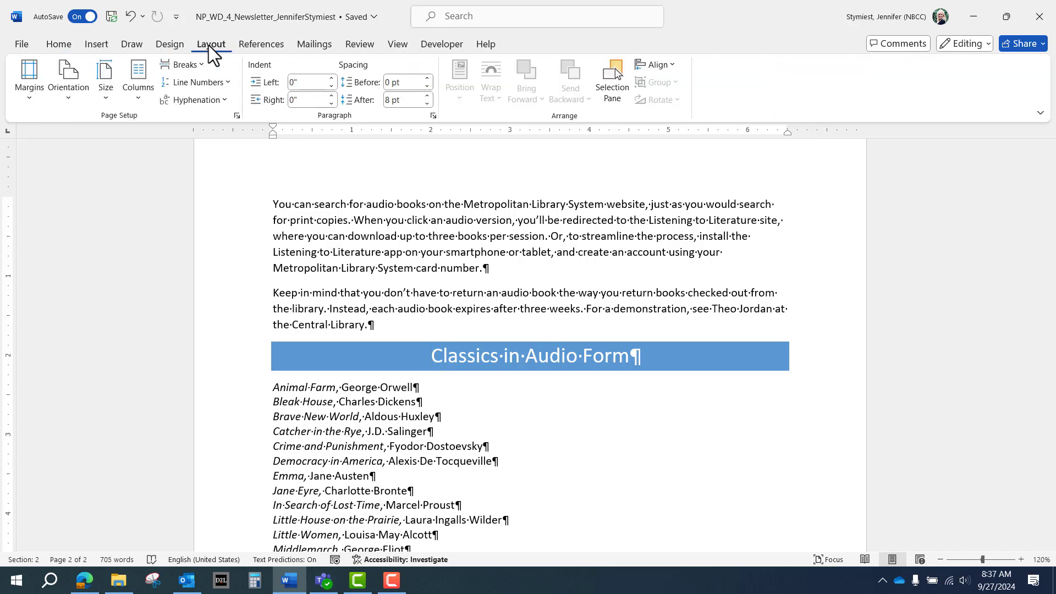
left_click(205, 64)
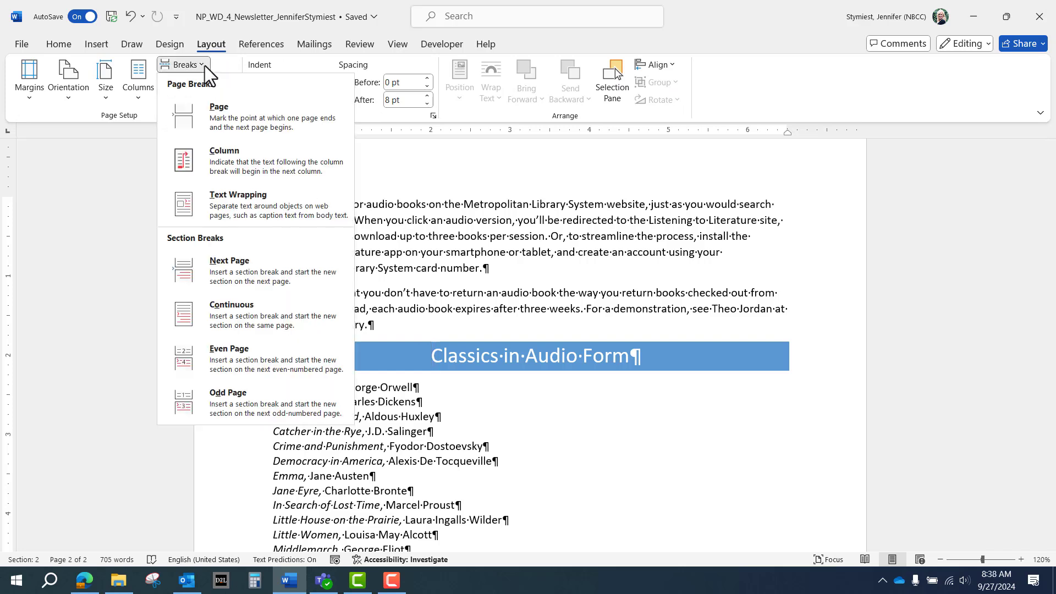
left_click(233, 305)
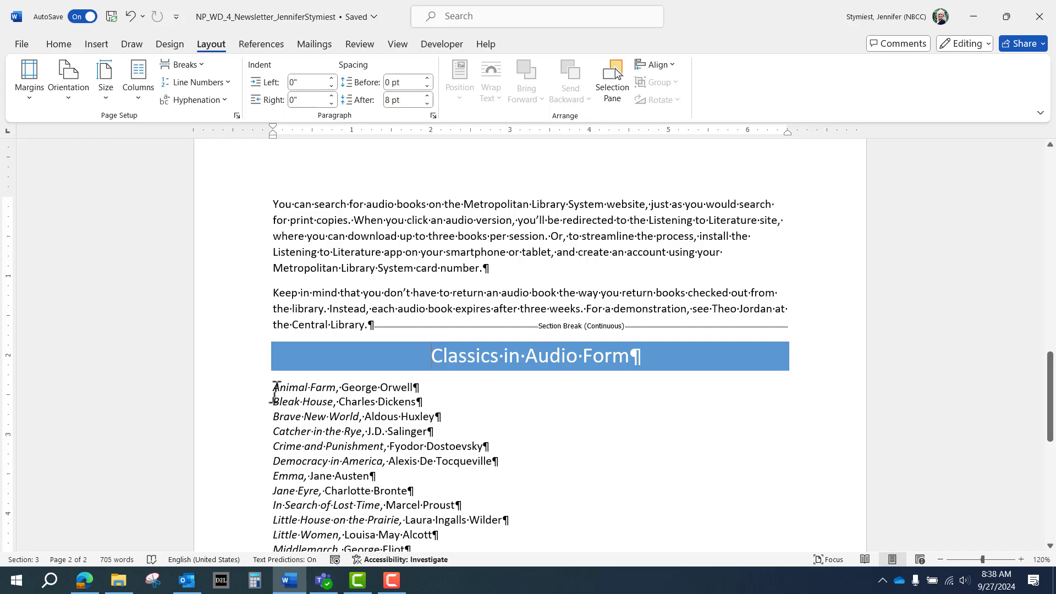
Insert a continuous section break before the Animal Farm entry that starts the audio book list.
left_click(276, 391)
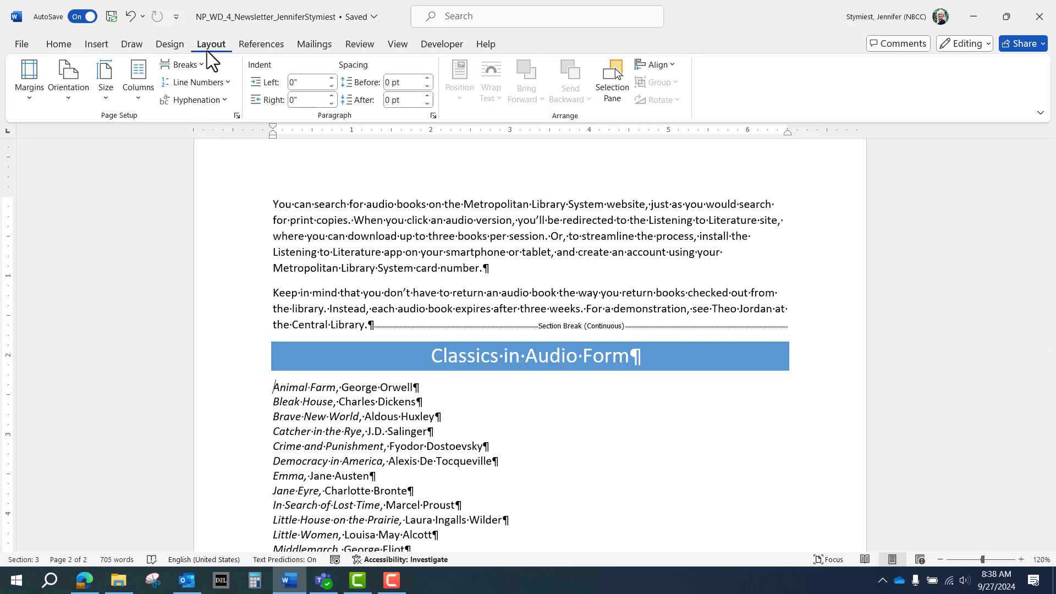
left_click(200, 62)
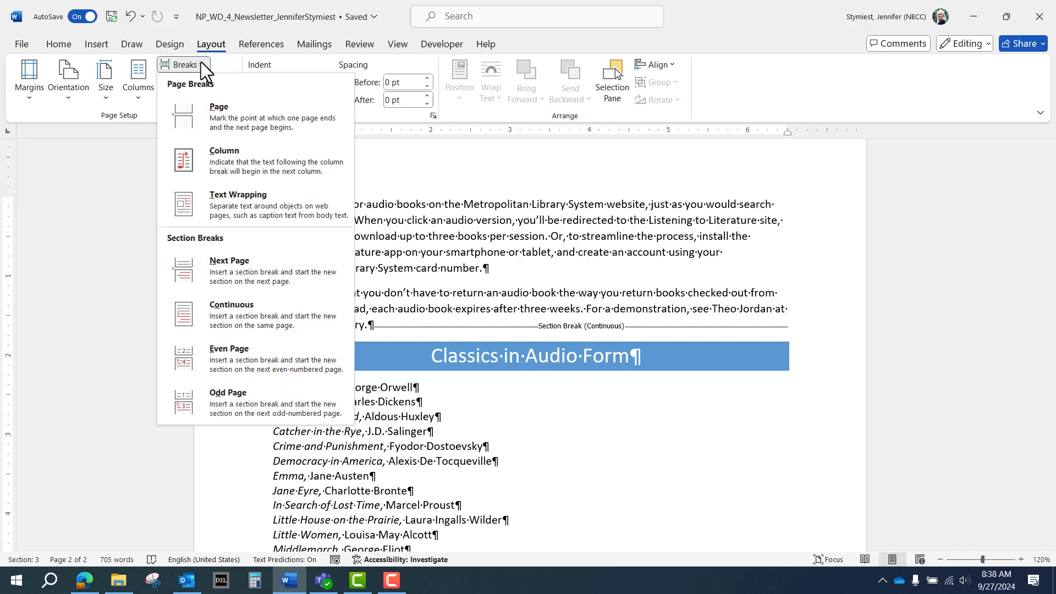
left_click(251, 321)
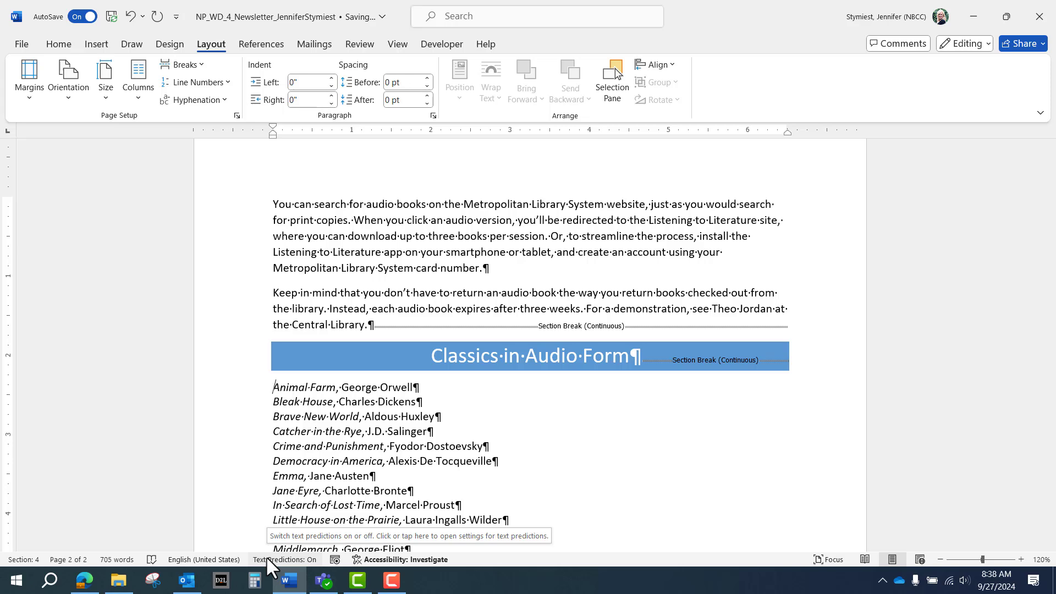
Set the left and right margins of the title section at the start of the document to 0.75".
key("ctrl+Home")
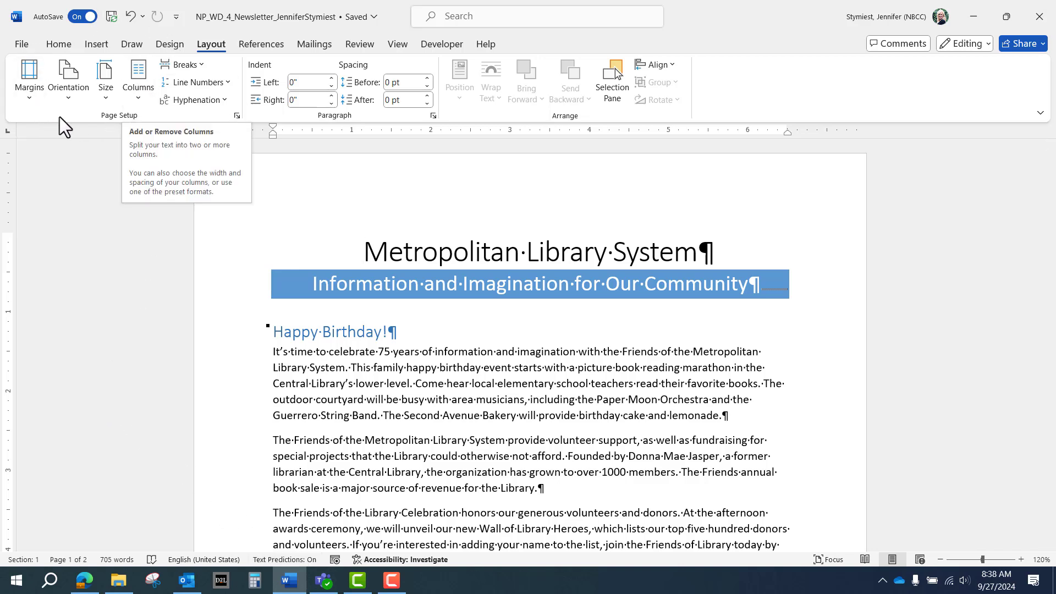
left_click(33, 97)
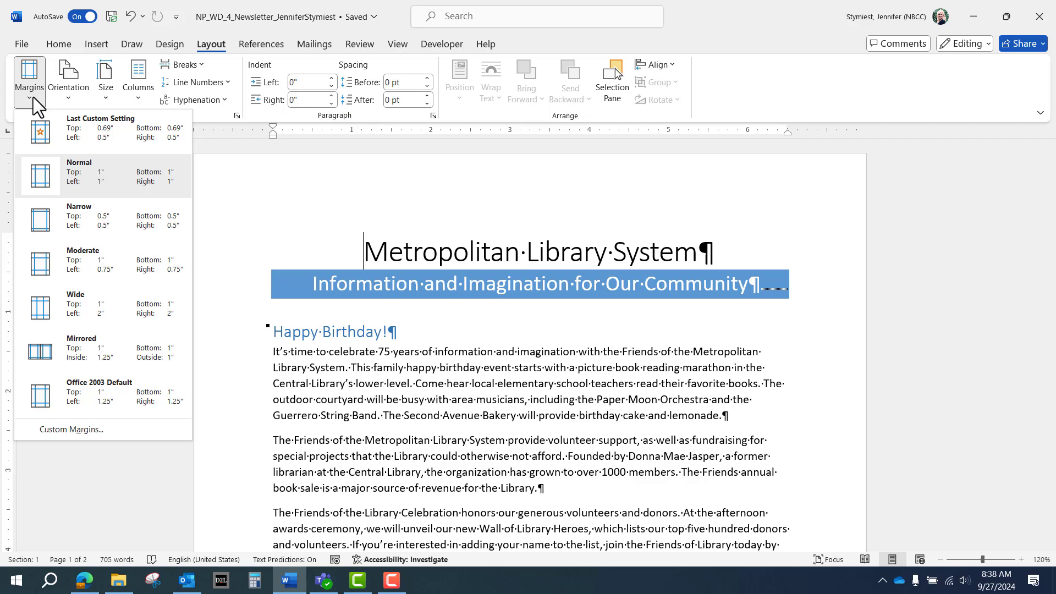
left_click(67, 430)
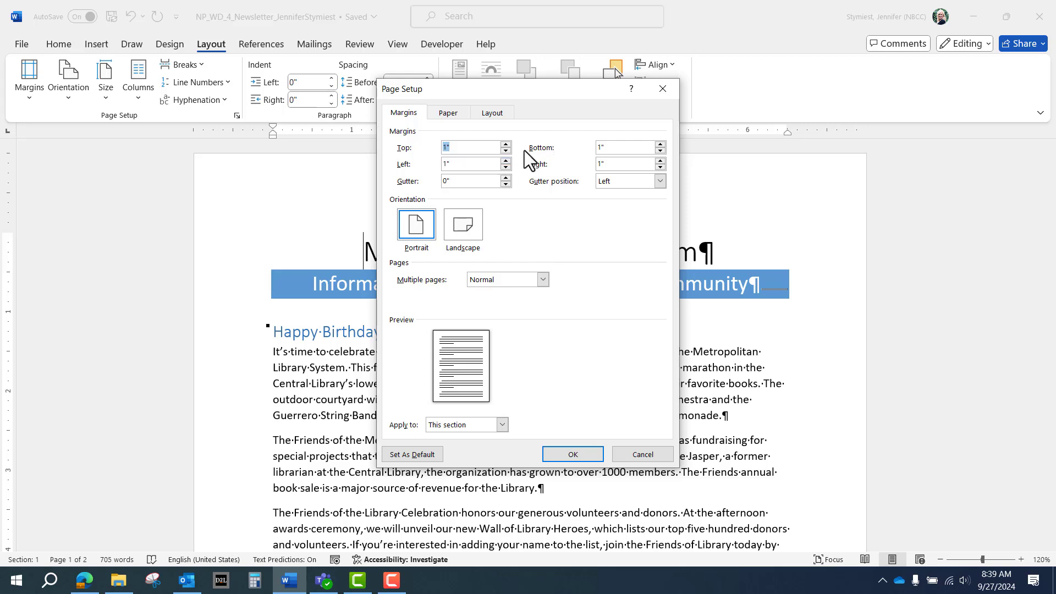
left_click(456, 164)
type("0.75")
left_click(635, 165)
key("BackSpace")
key("BackSpace")
type("0.75")
left_click(573, 455)
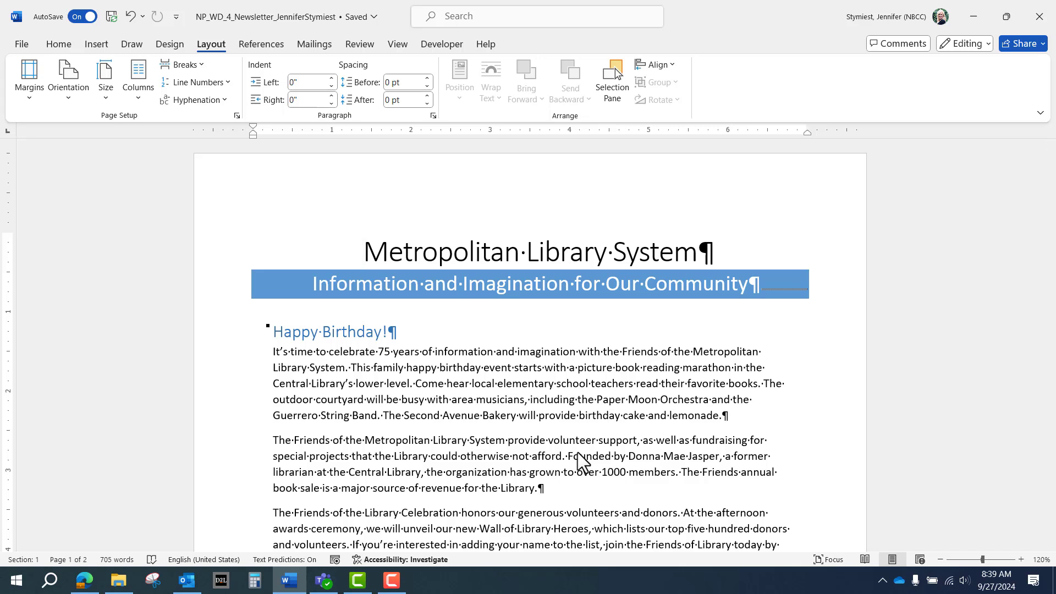
Set the left margin of the section starting with the "Happy Birthday!" heading to 2.5".
left_click(311, 334)
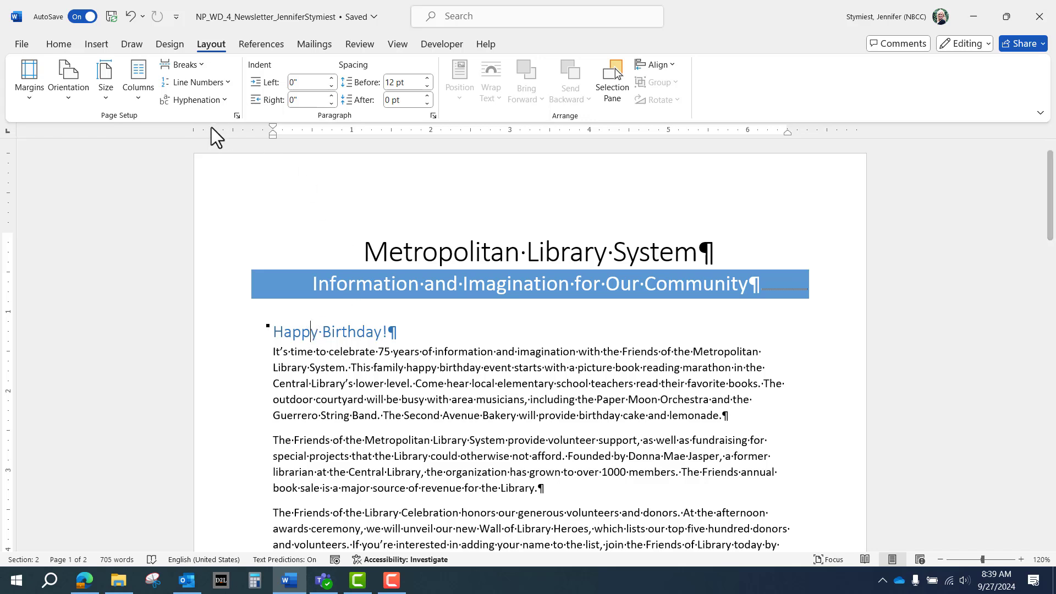
left_click(32, 95)
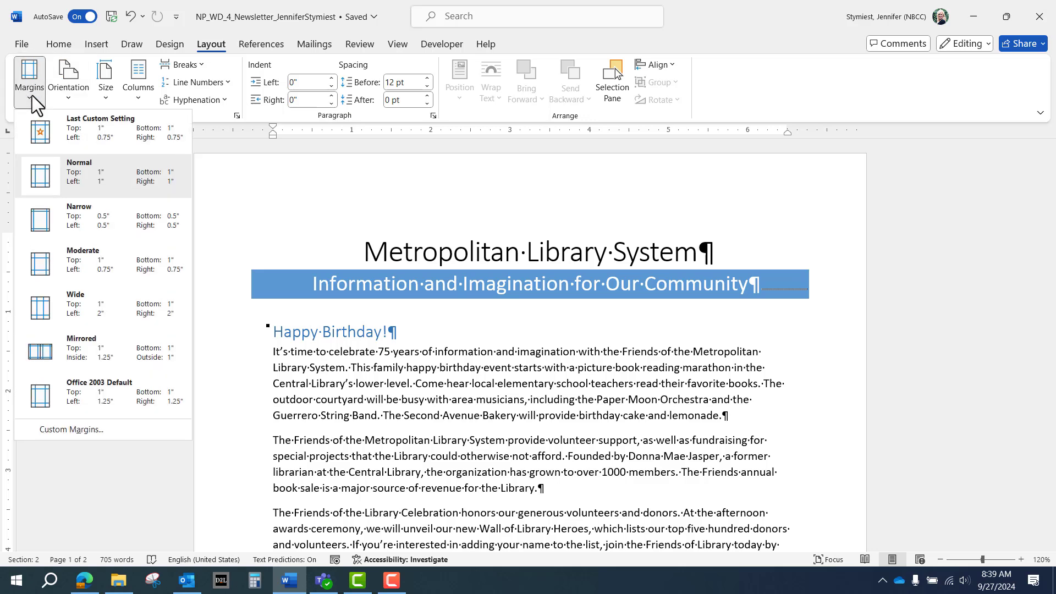
left_click(67, 429)
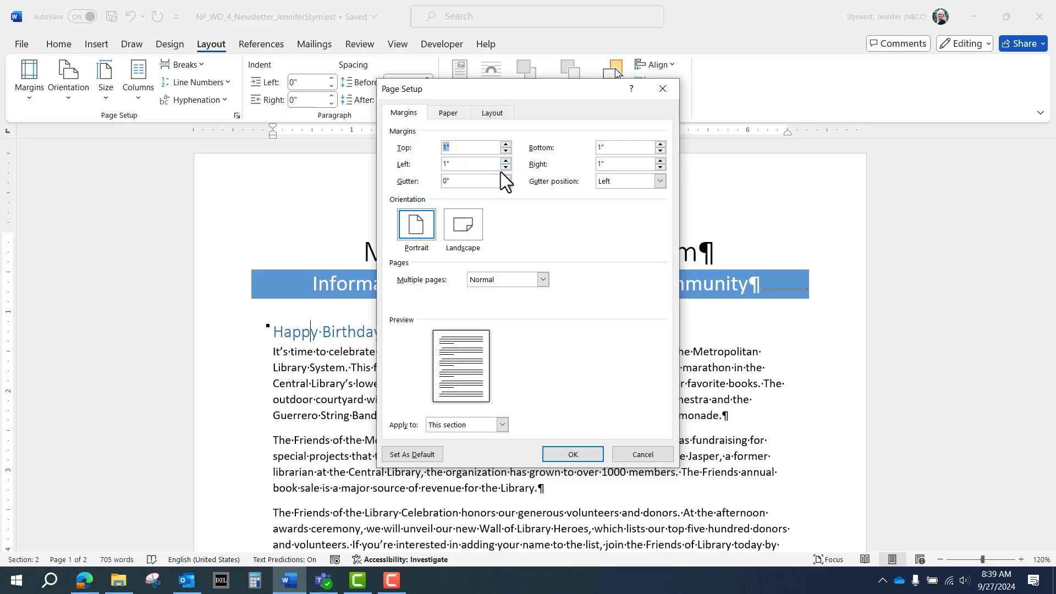
left_click(467, 164)
type("2.5")
left_click(571, 454)
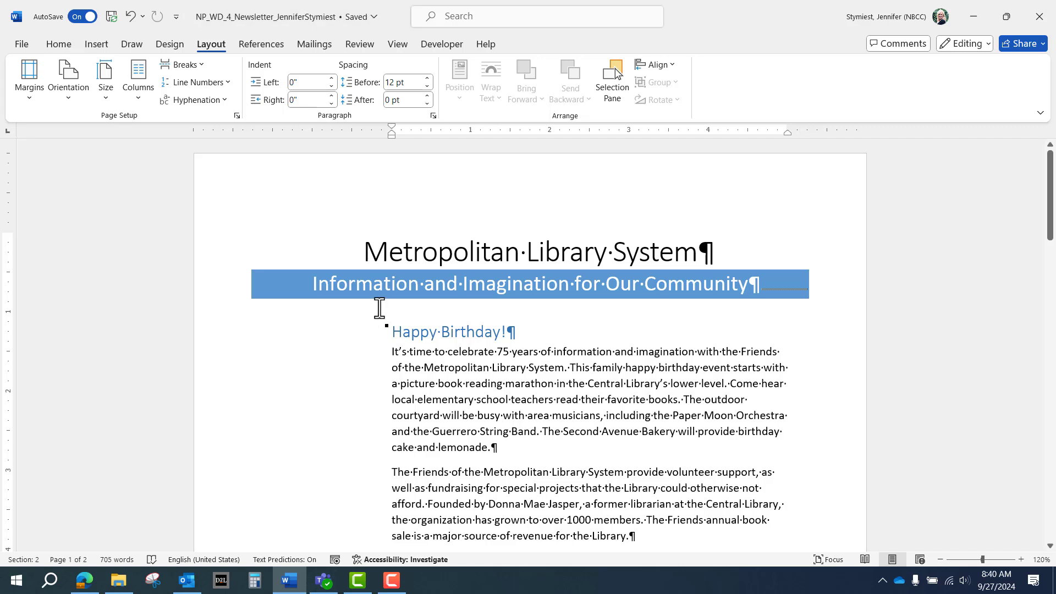
Set the left and right margins of the "Classics in Audio Form" heading section to 0.75".
scroll(380, 308, "down", 12)
scroll(382, 308, "down", 4)
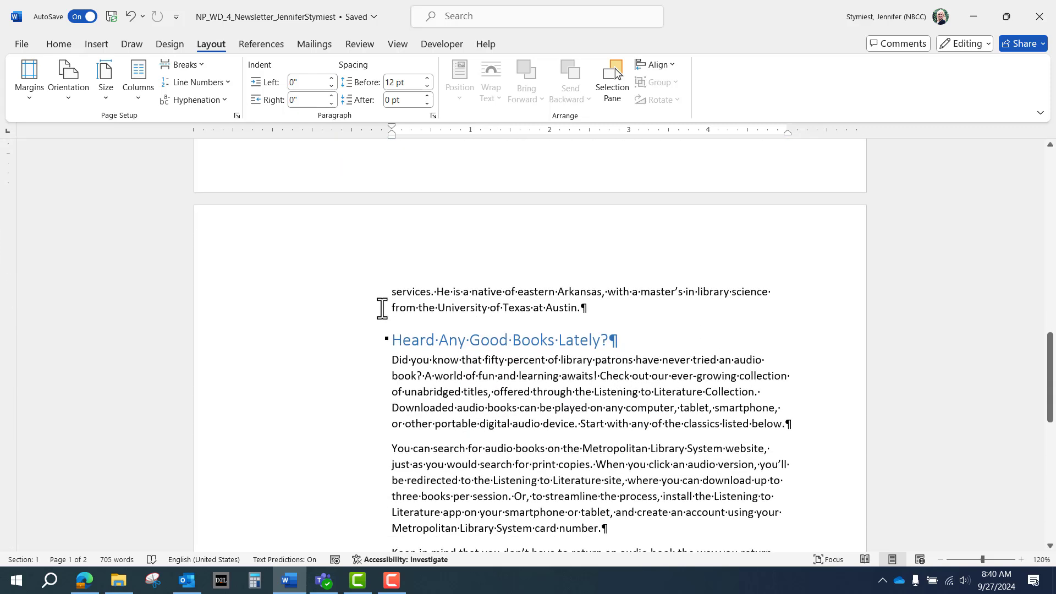
scroll(385, 308, "down", 7)
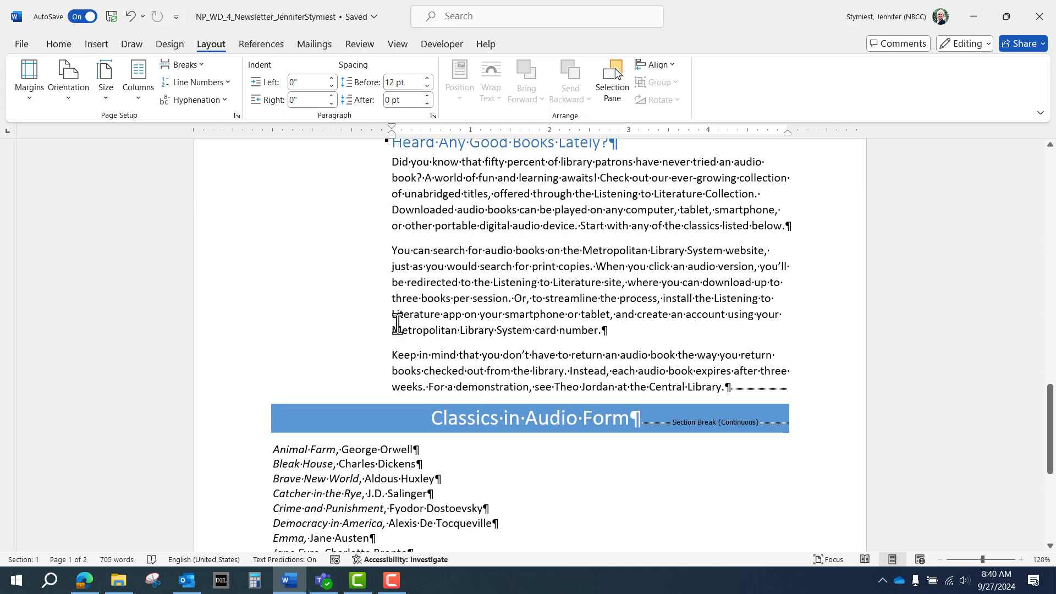
left_click(391, 300)
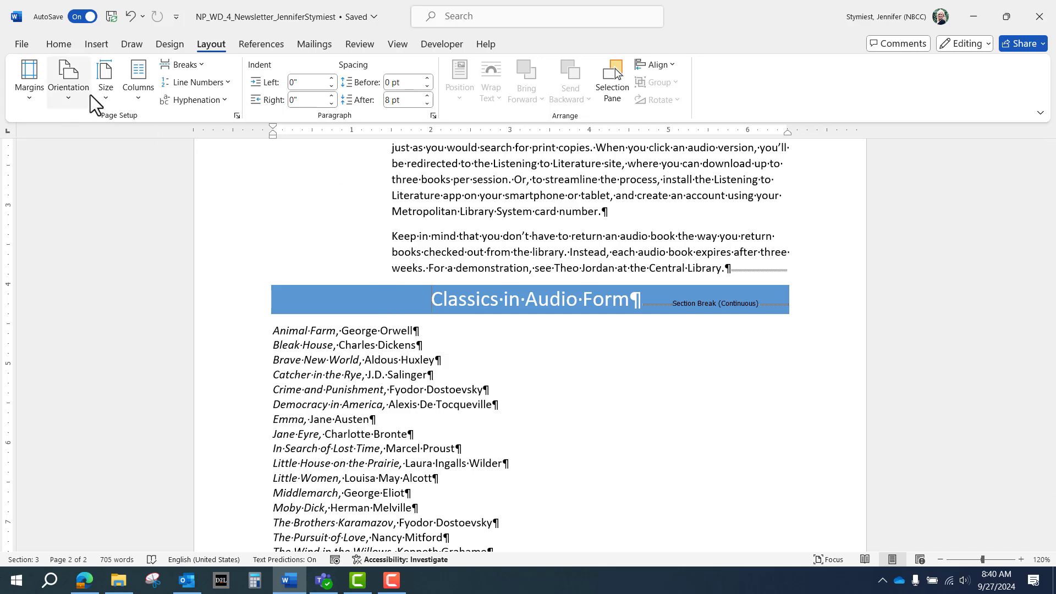
left_click(29, 100)
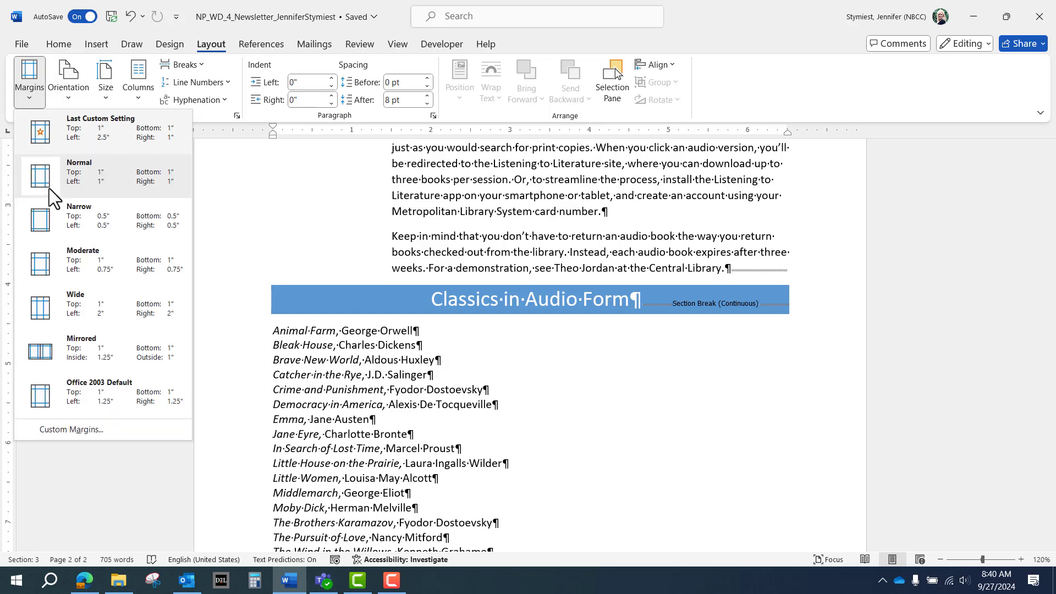
left_click(120, 429)
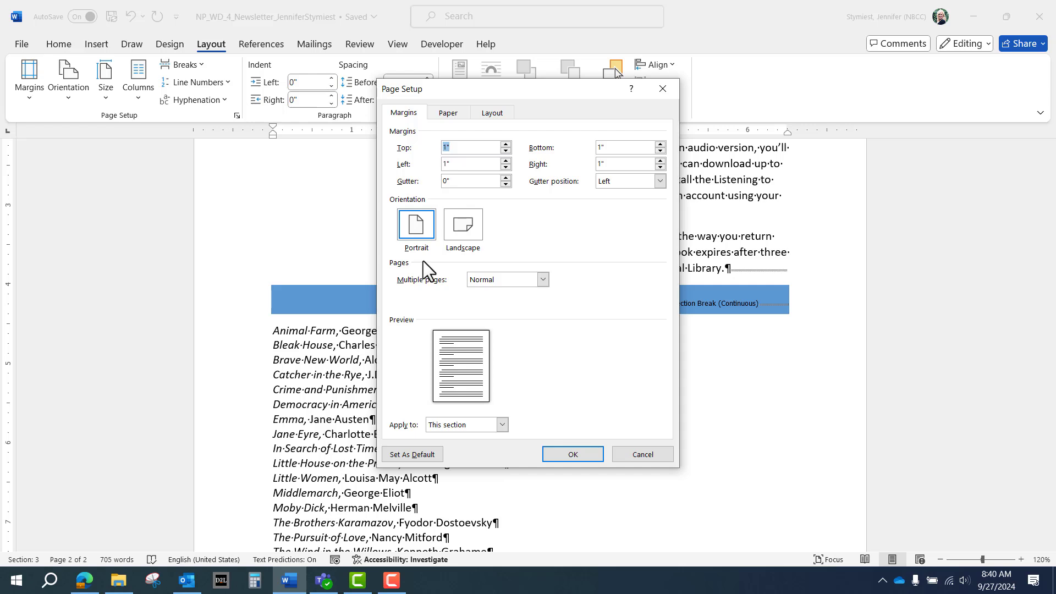
left_click(453, 165)
key("BackSpace")
type("0.75")
left_click_drag(616, 164, 588, 165)
type("0.75")
left_click(575, 457)
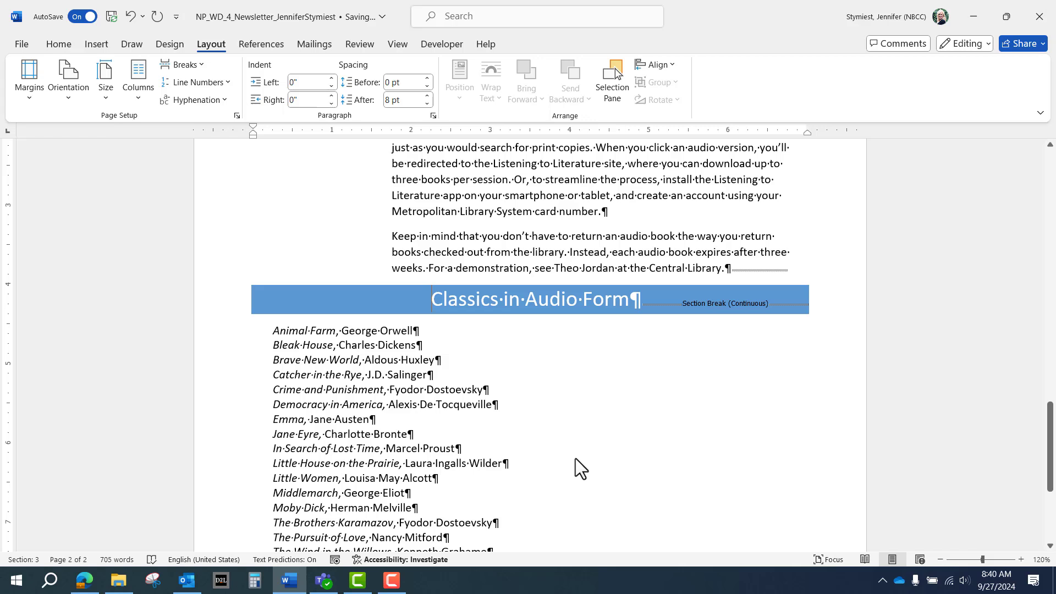
Format the audio book list section below the "Classics in Audio Form" heading in three columns of equal width.
left_click(397, 44)
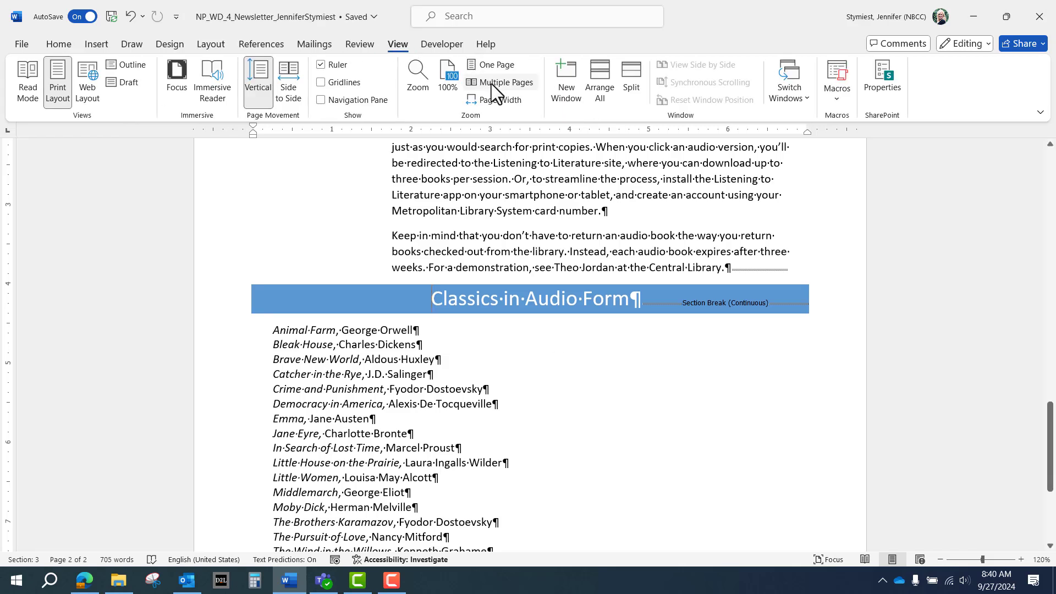
left_click(489, 83)
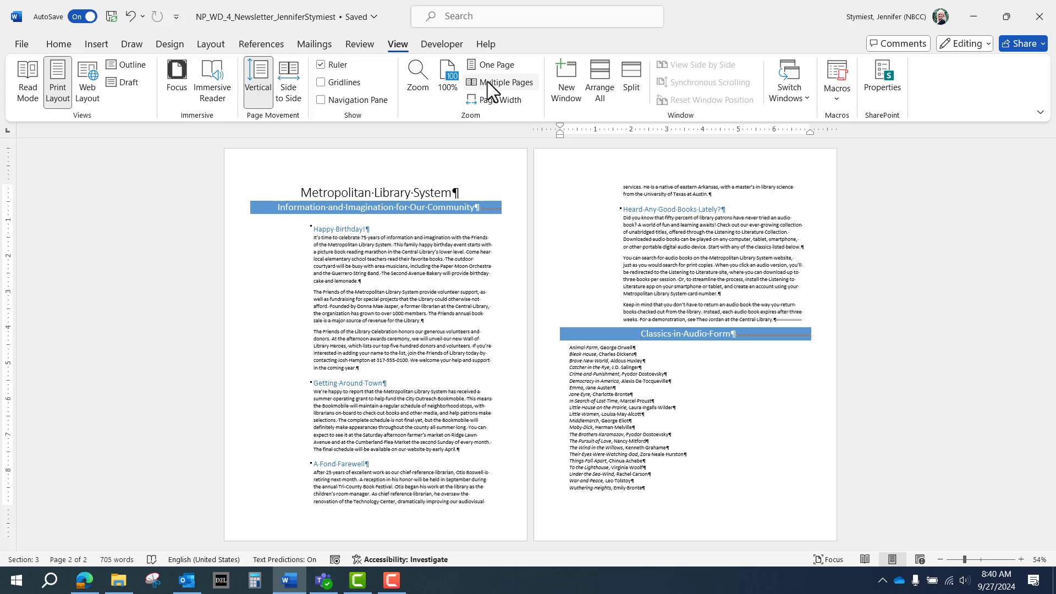
left_click(603, 382)
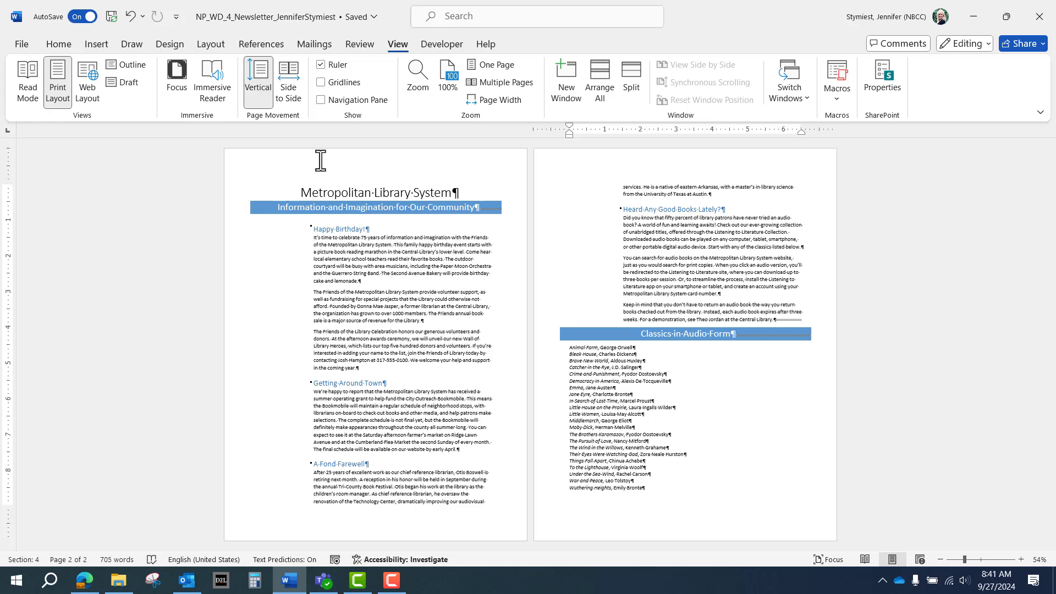
left_click(210, 46)
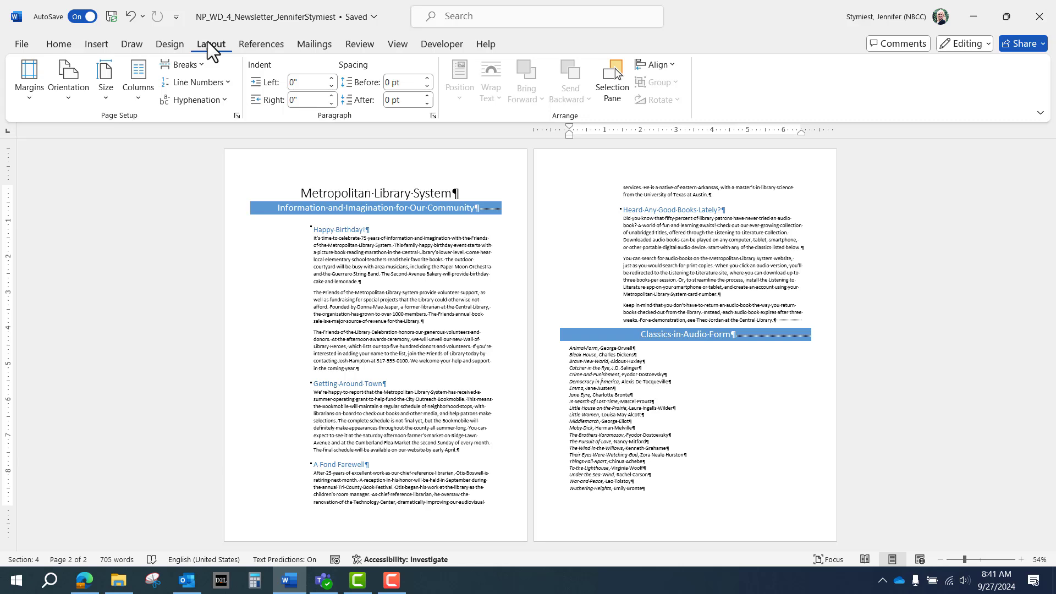
left_click(144, 100)
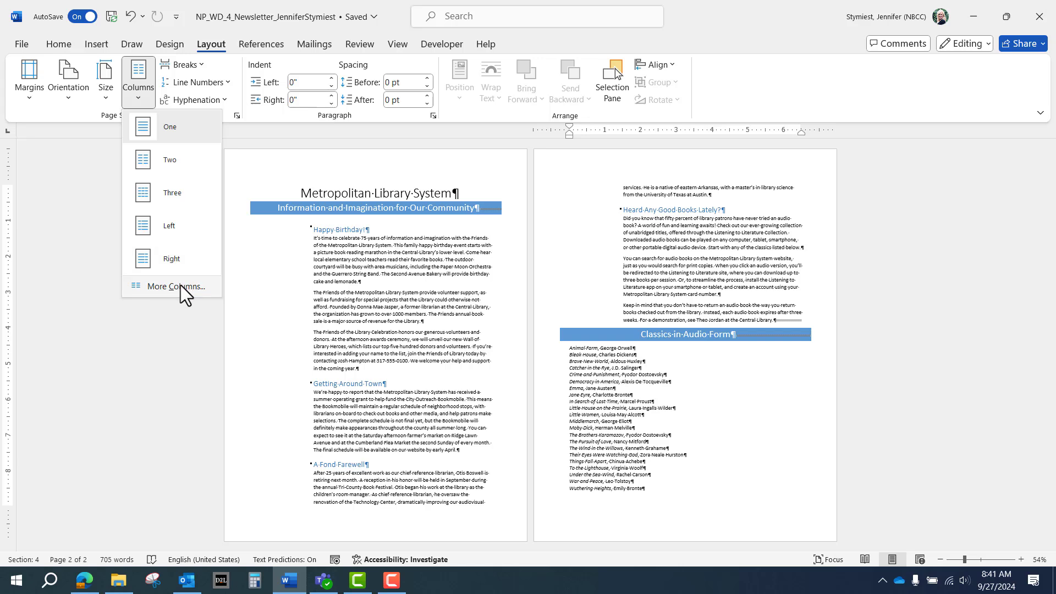
left_click(180, 286)
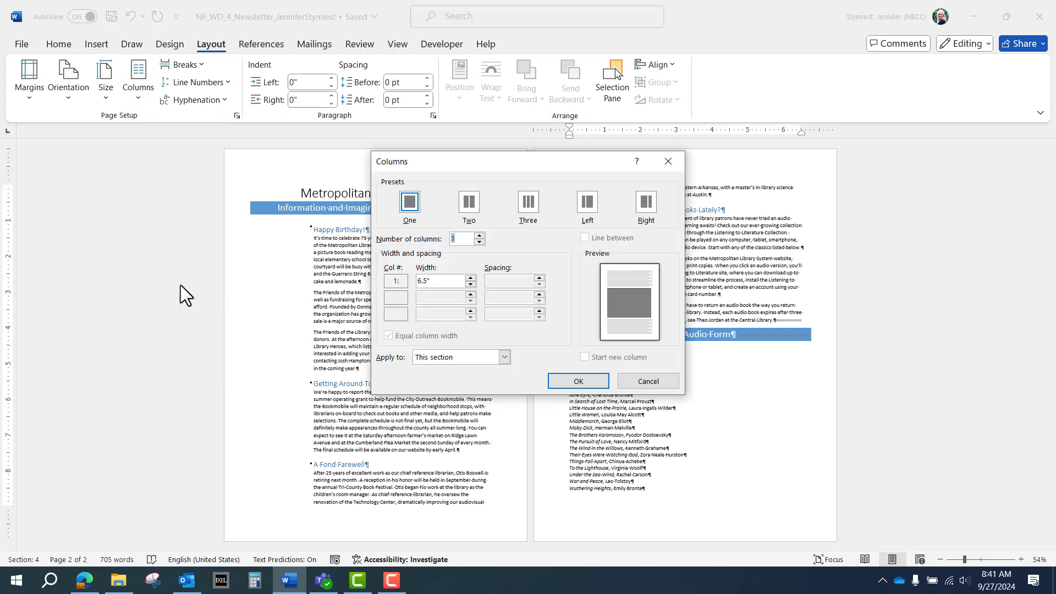
left_click(525, 207)
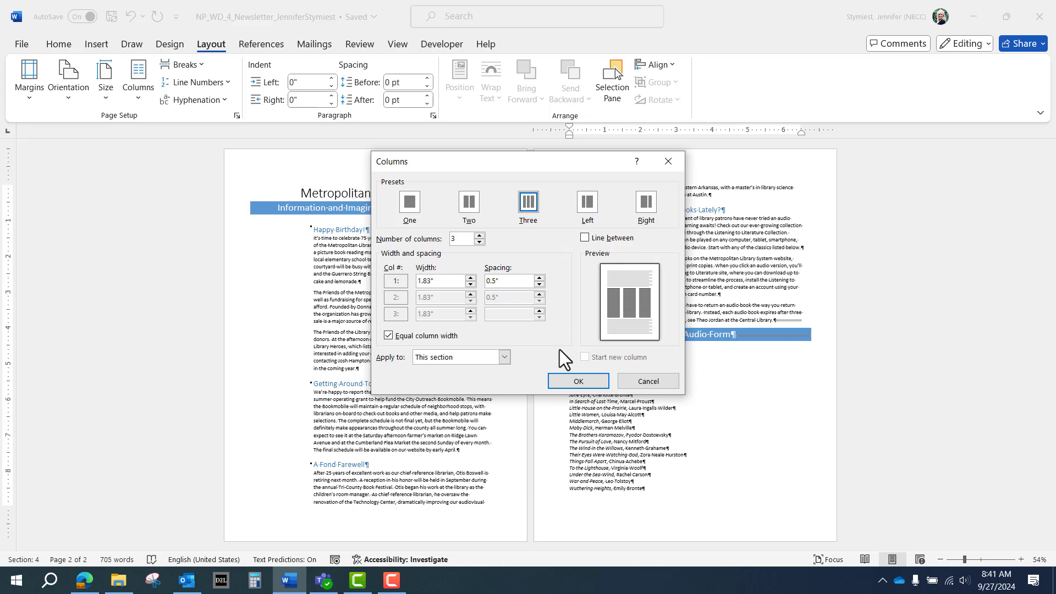
left_click(568, 380)
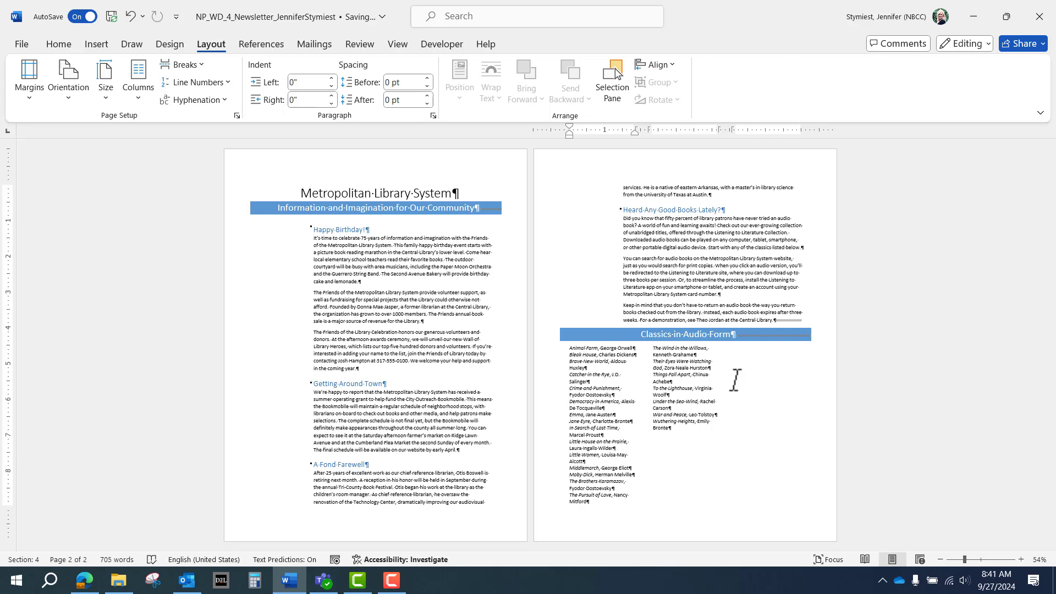
Apply a 0.2" hanging indent to the entire audio book list below the "Classics in Audio Form" heading.
left_click(1020, 559)
left_click(1021, 559)
left_click(1021, 560)
left_click(1021, 559)
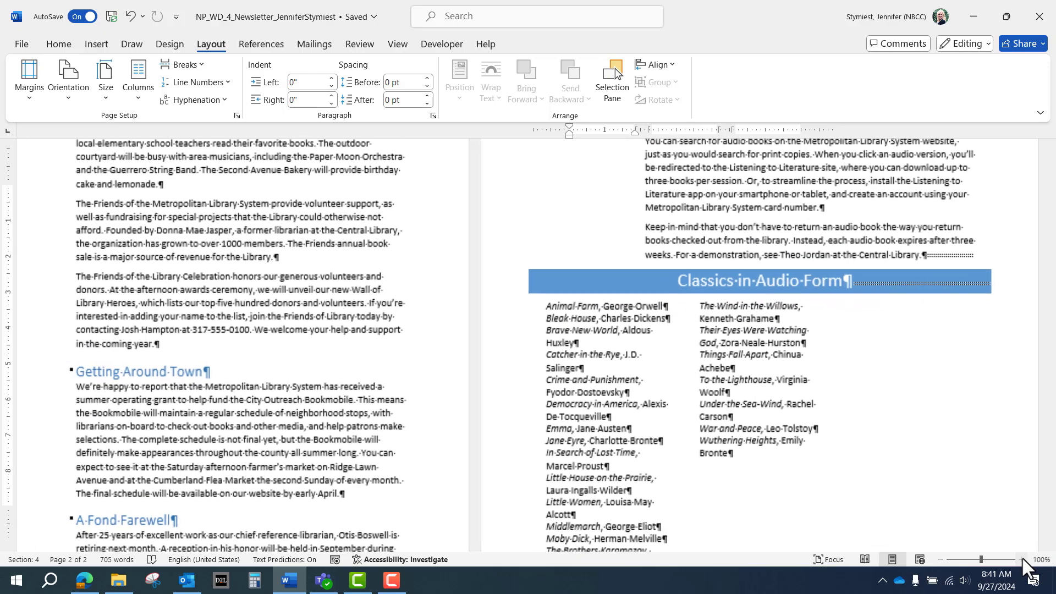
left_click(1020, 559)
left_click(1020, 559)
left_click(1021, 559)
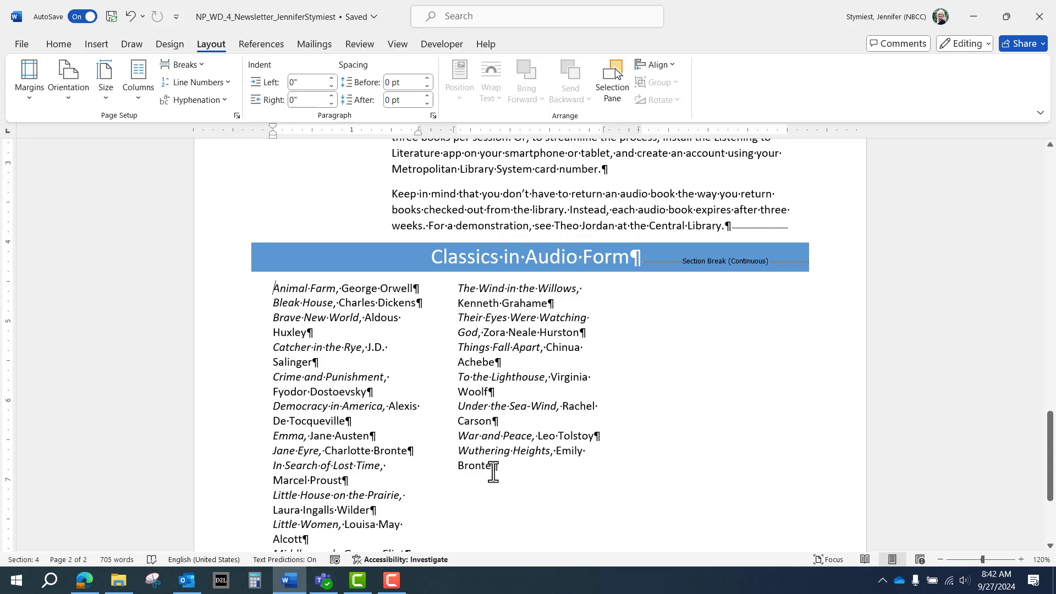
left_click(493, 467, "shift")
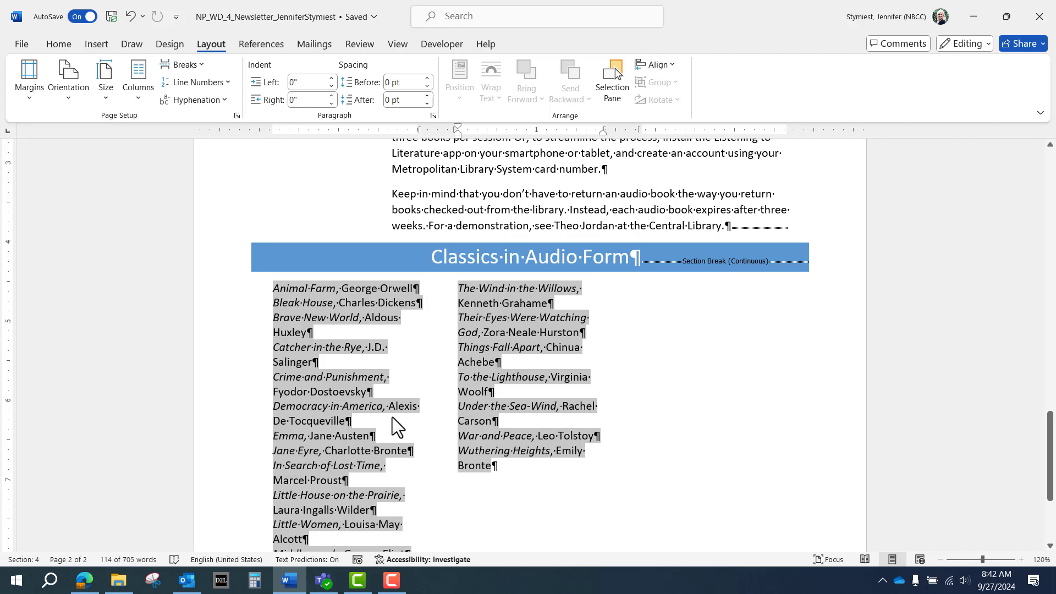
left_click(433, 115)
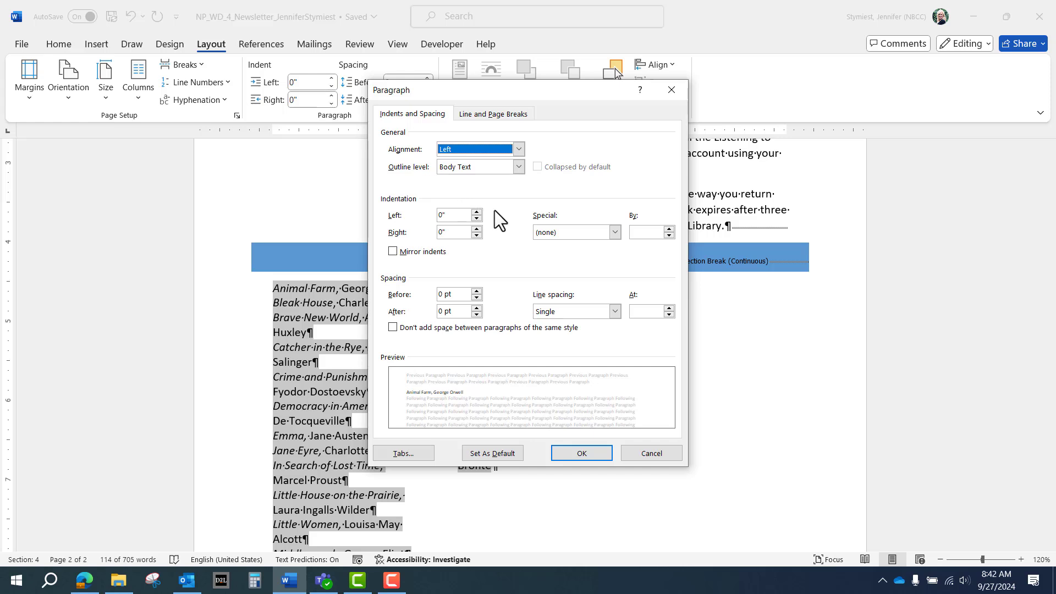
left_click(613, 232)
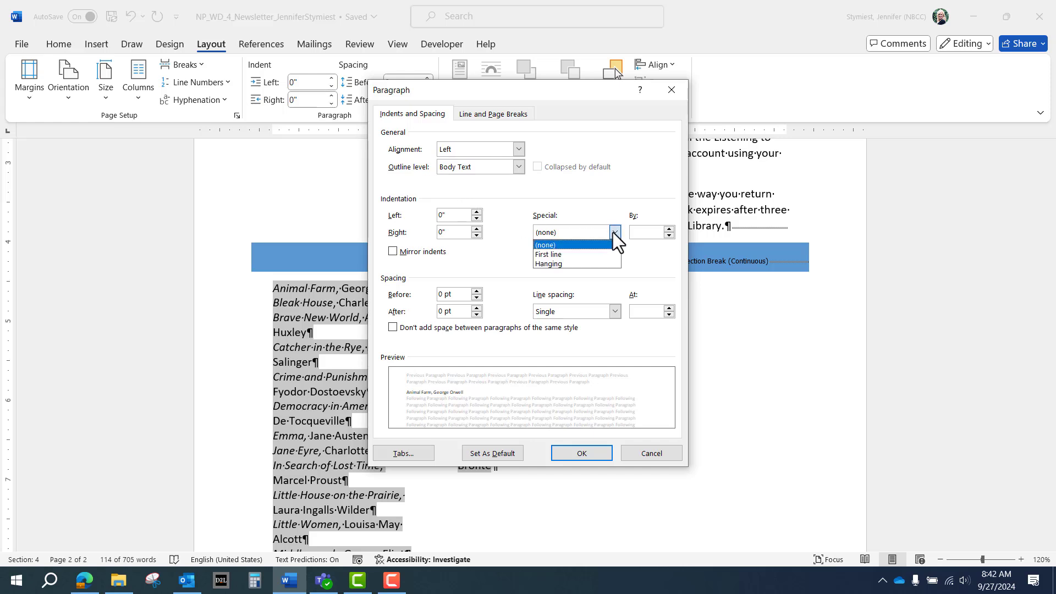
left_click(598, 264)
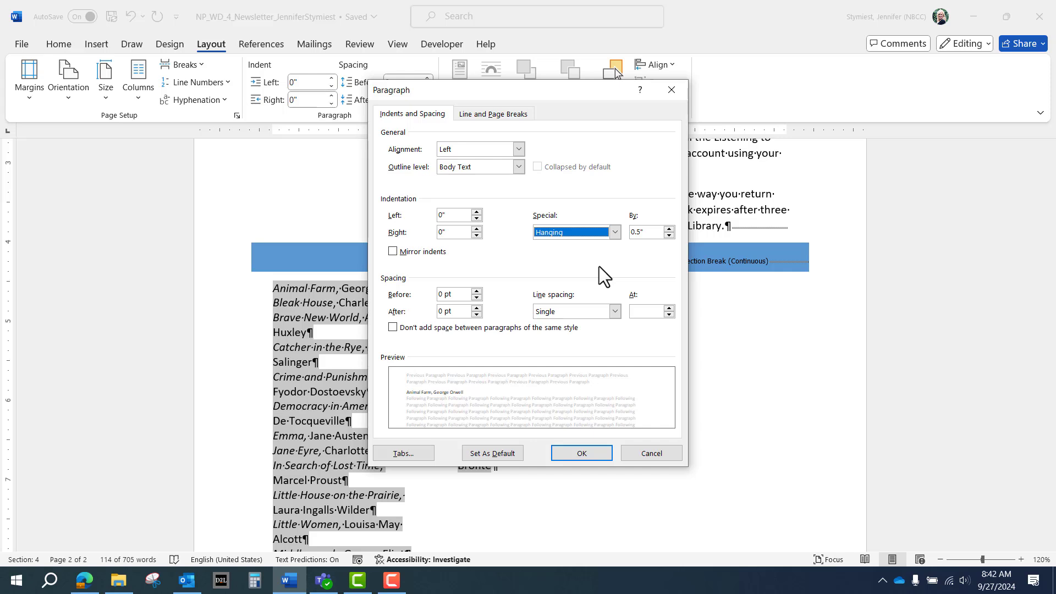
left_click(671, 236)
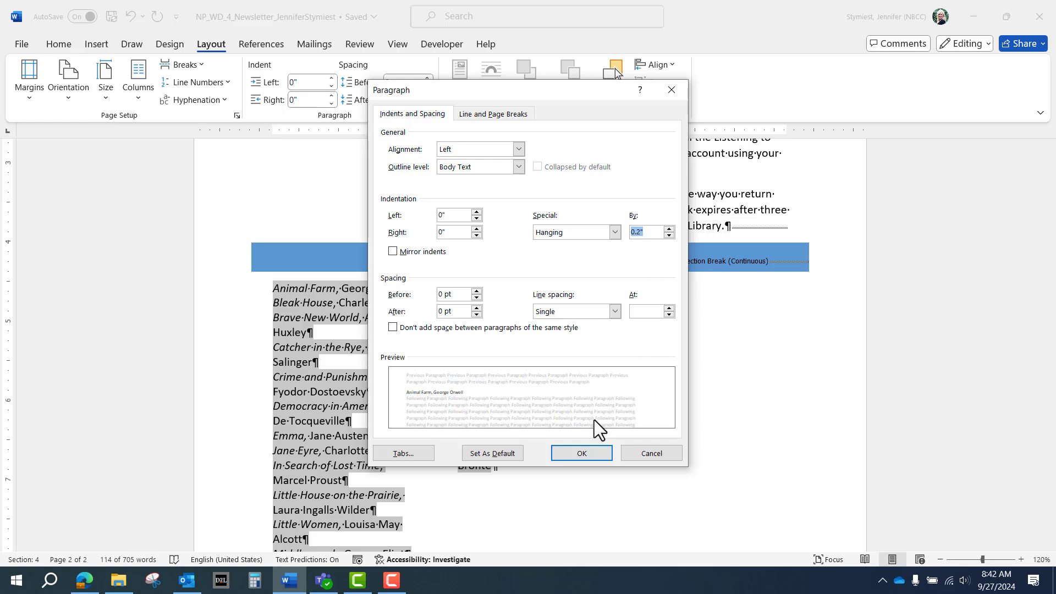
left_click(576, 454)
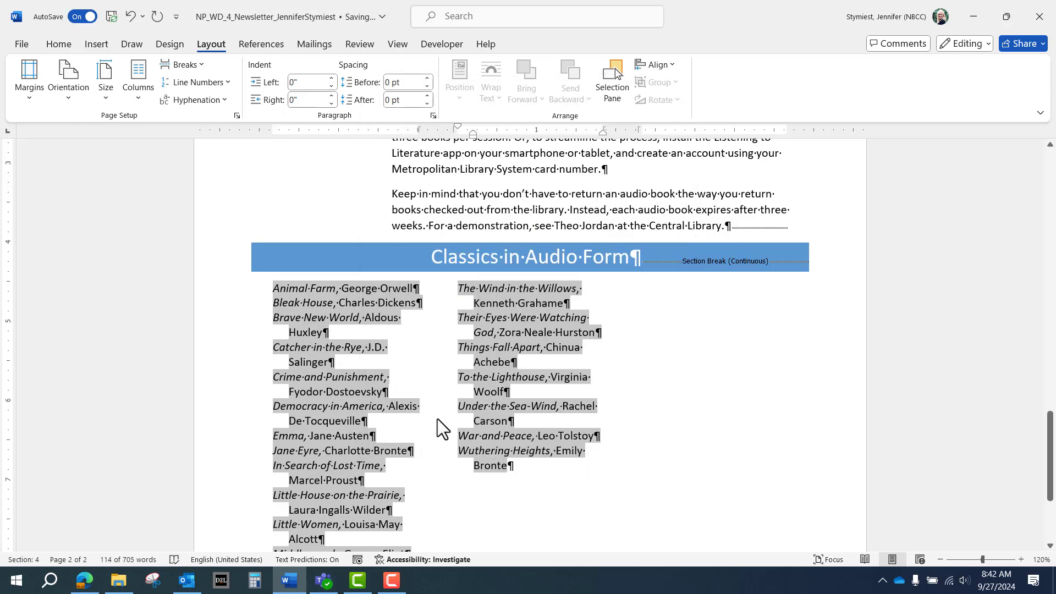
left_click(323, 346)
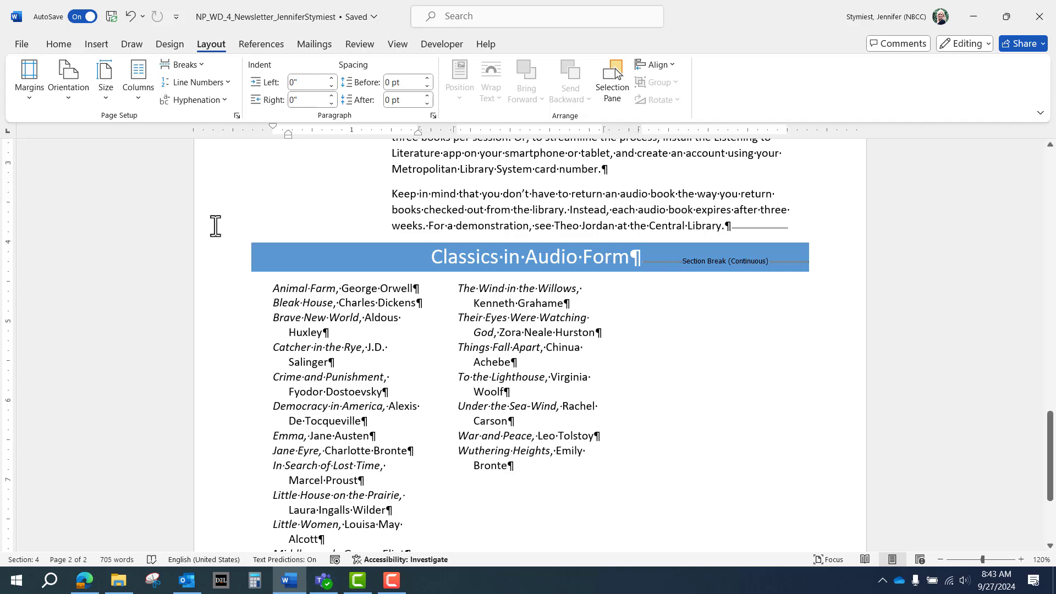
Find the phrase "the Listening to Literature Collection" and insert the registered symbol (®) directly after it.
key("ctrl+f")
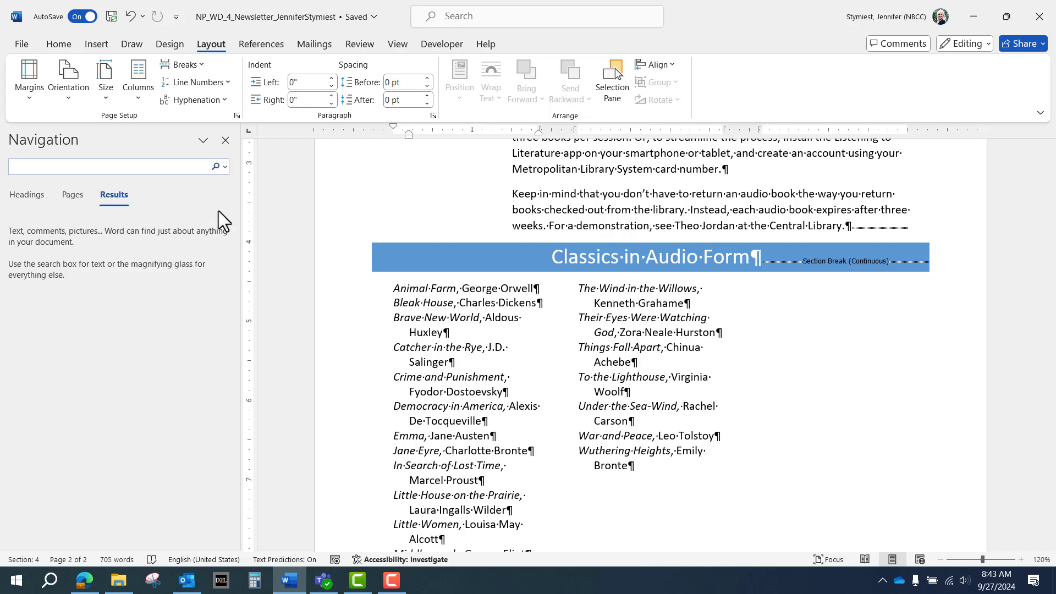
left_click(57, 44)
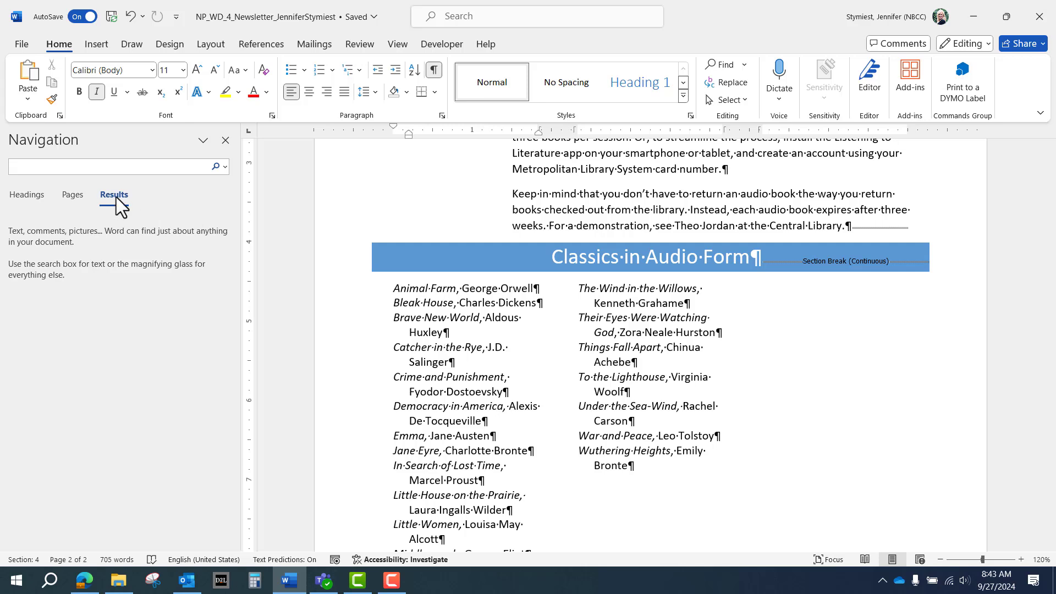
left_click(116, 167)
type("the Listening")
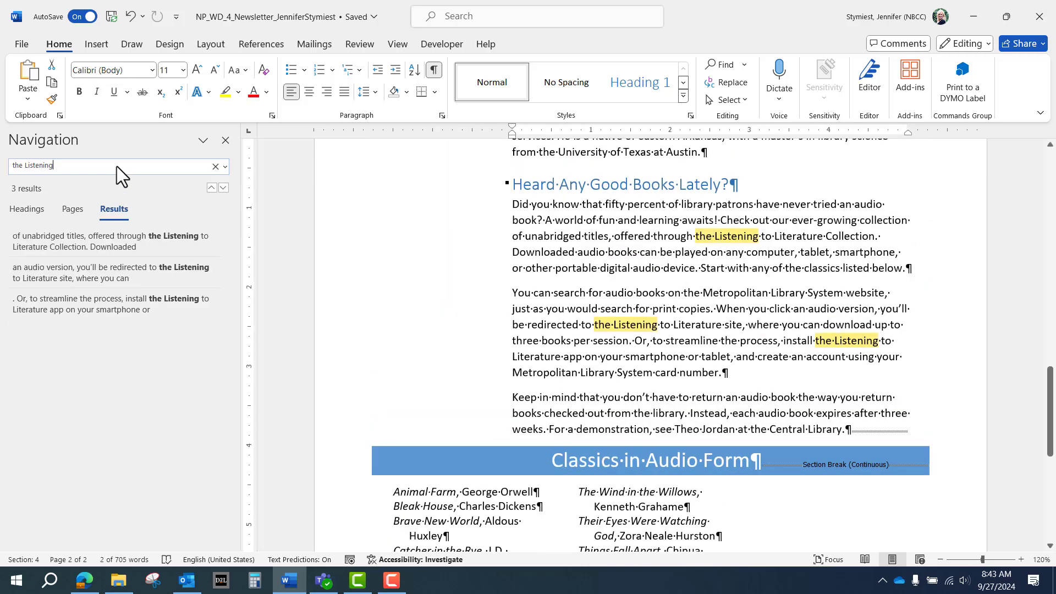
type(" to Literature Collection")
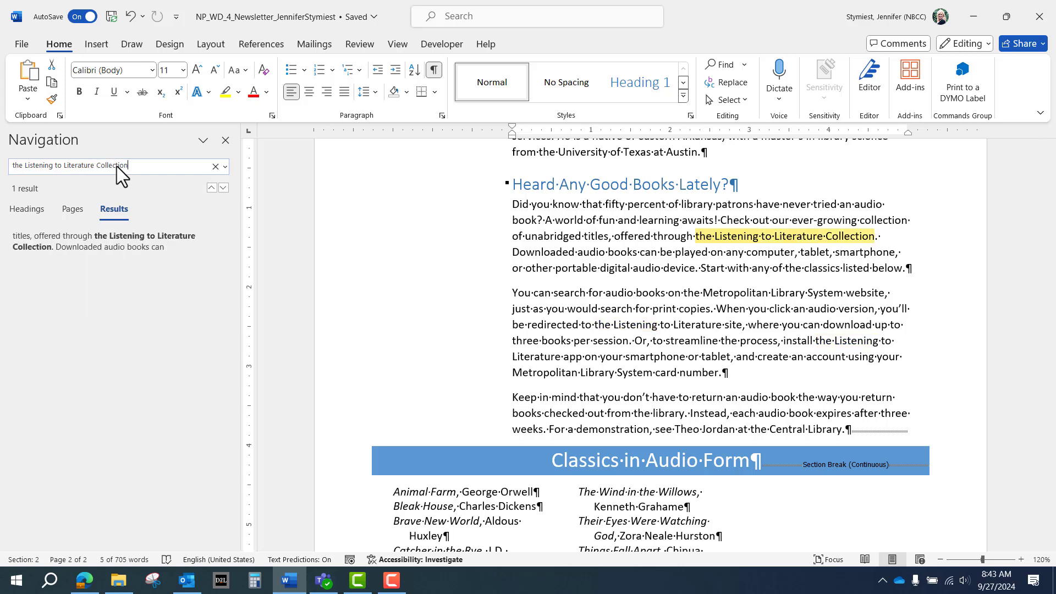
left_click(222, 141)
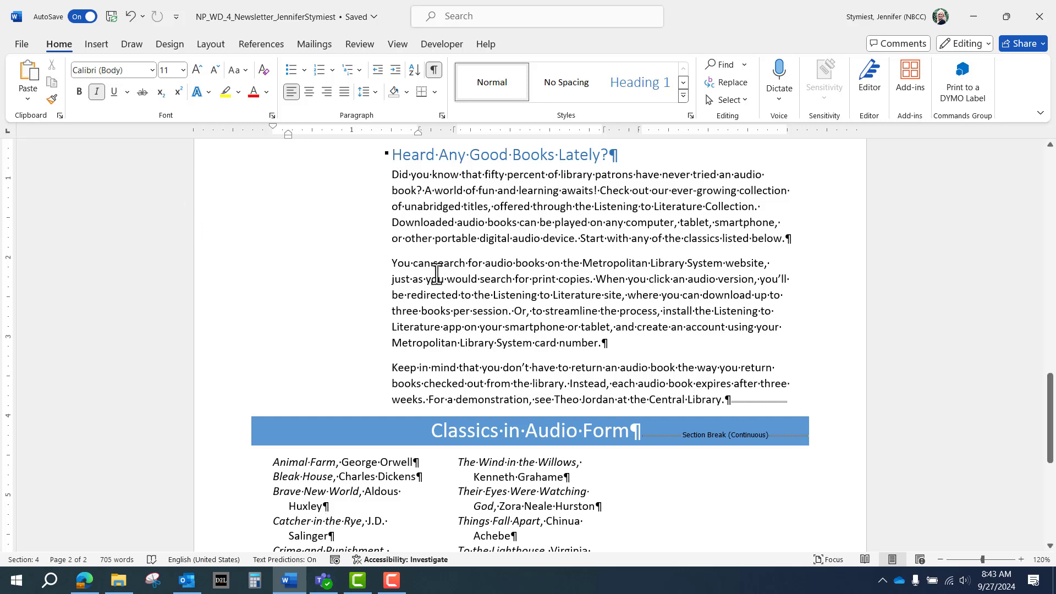
key("ctrl+f")
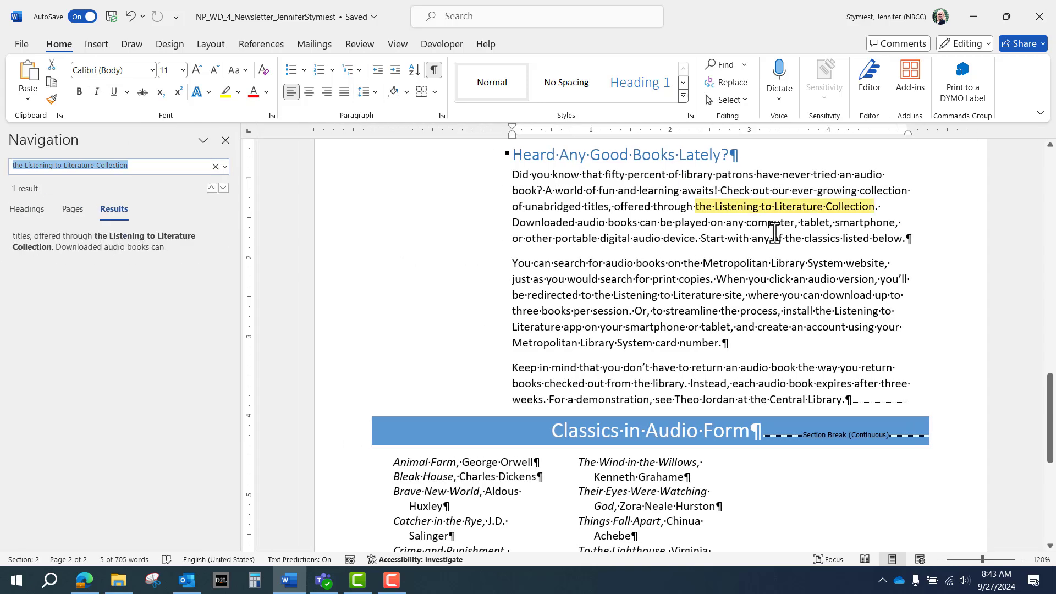
left_click(877, 210)
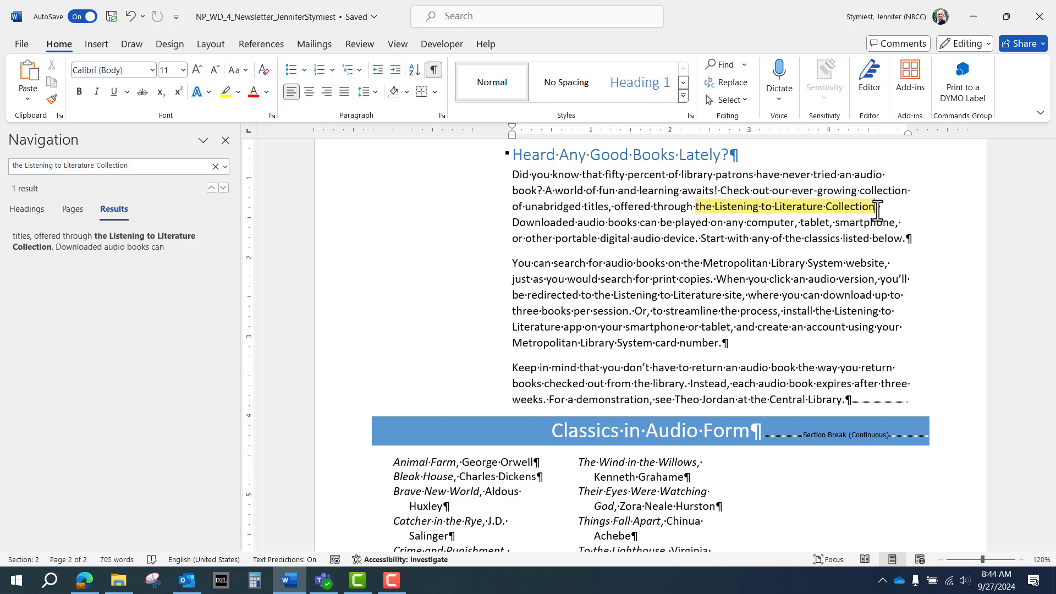
left_click(226, 140)
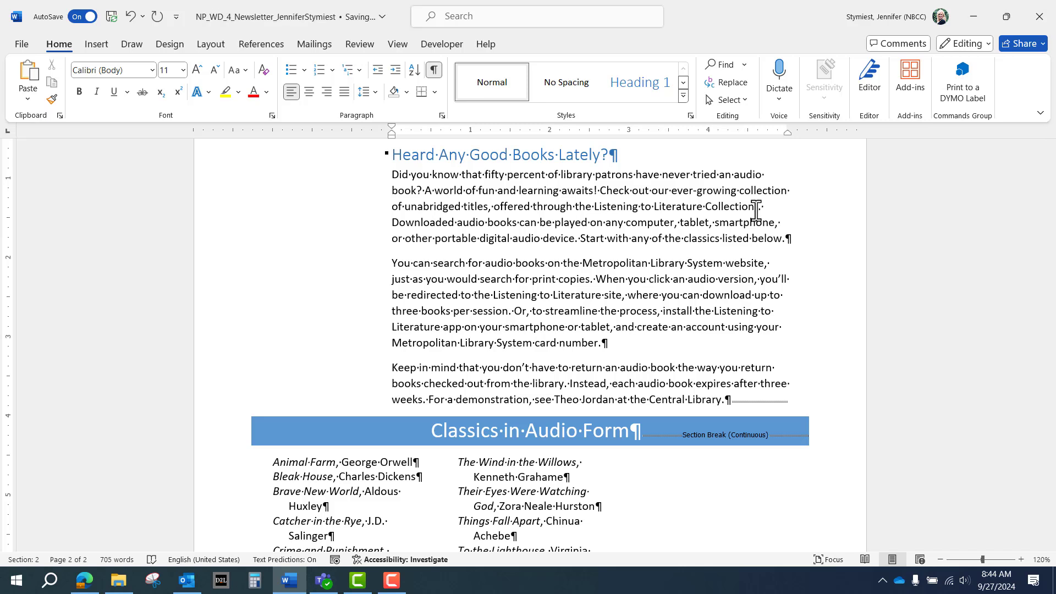
type("r")
key("BackSpace")
Examine the AutoCorrect replacement list in the proofing options for symbol entries such as (c), (r) and (tm), leaving the settings as they are.
left_click(22, 43)
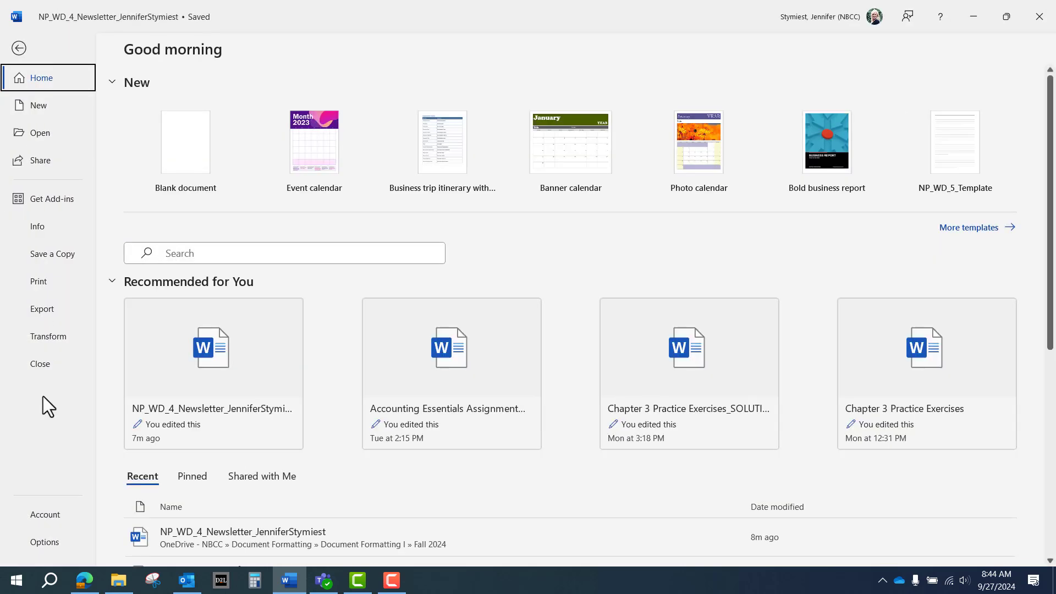
left_click(46, 541)
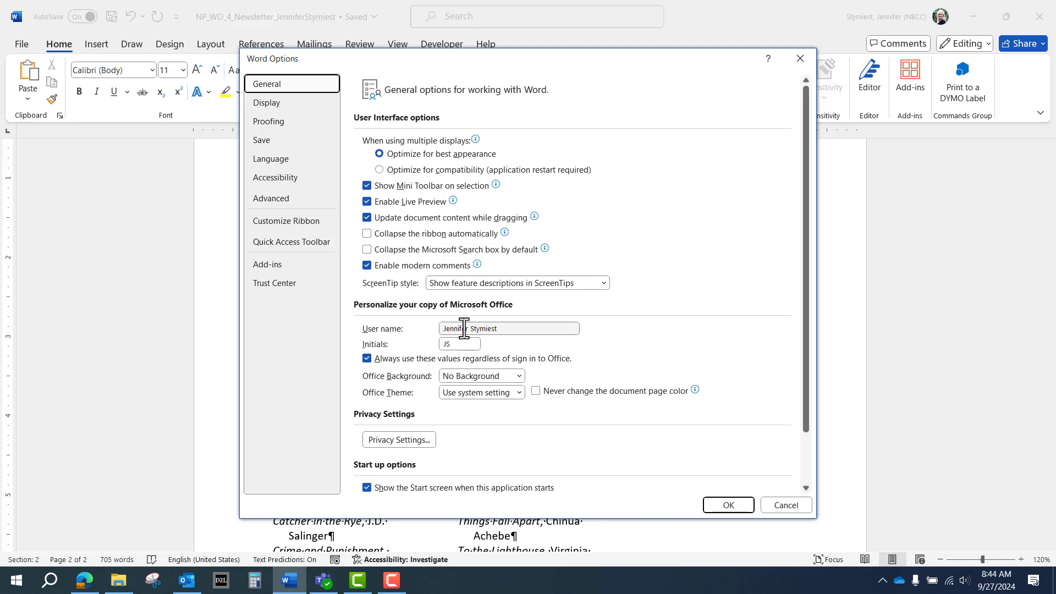
left_click(280, 123)
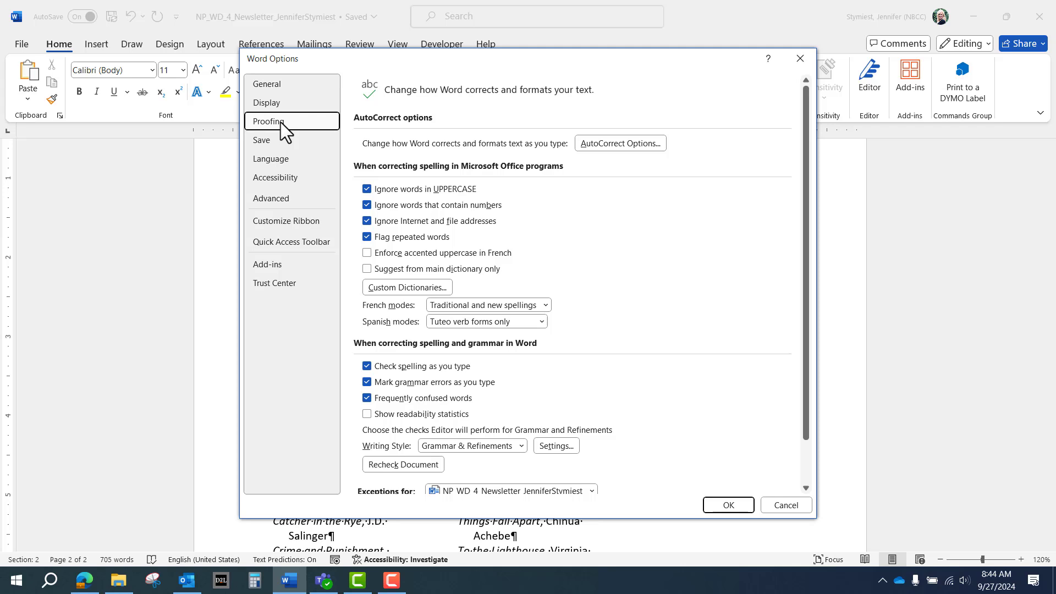
left_click(616, 144)
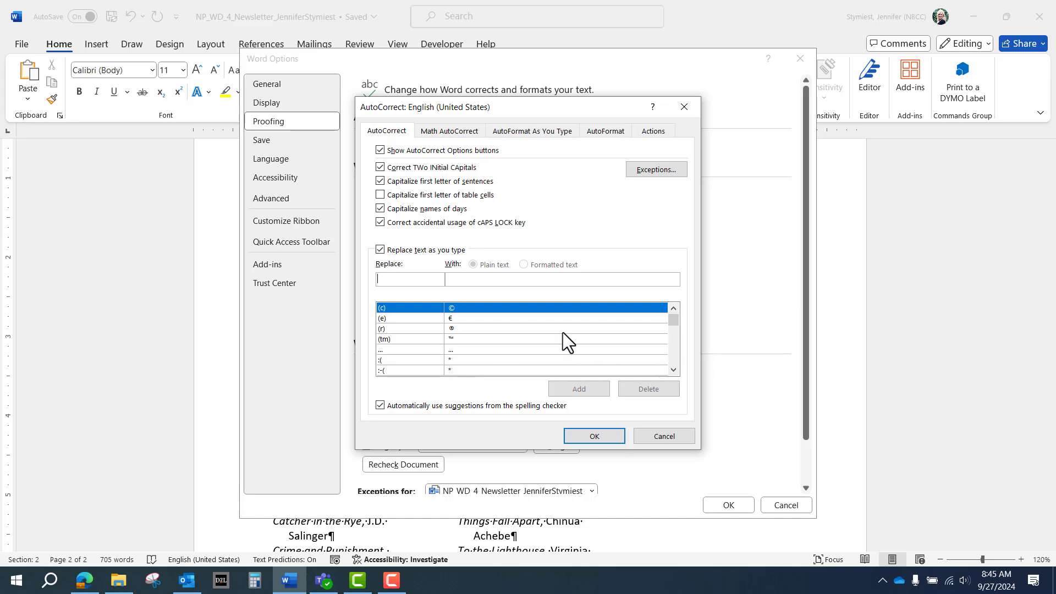
scroll(480, 324, "down", 4)
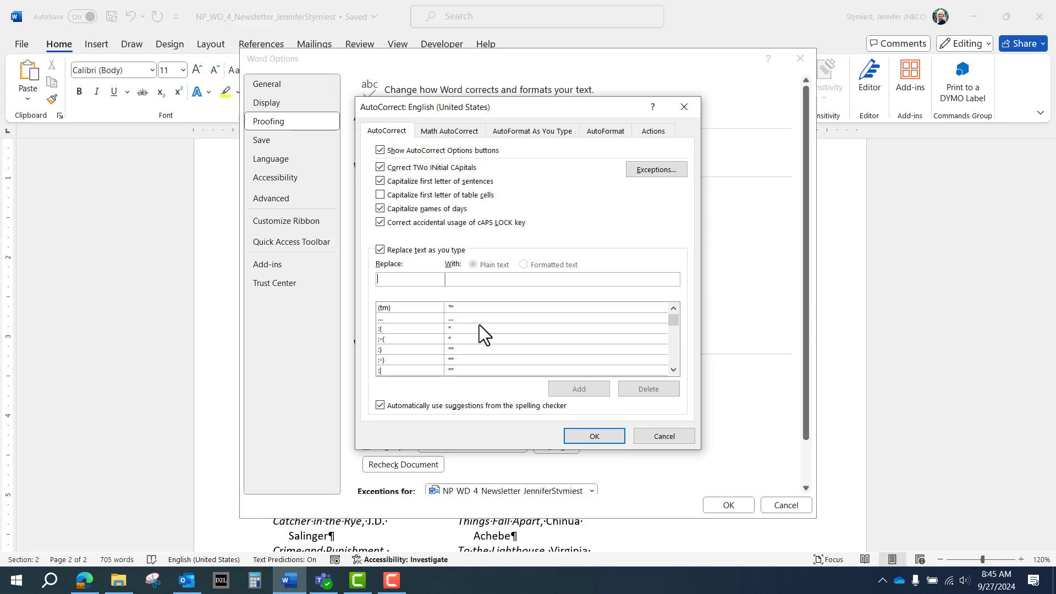
scroll(480, 325, "down", 2)
scroll(480, 324, "up", 7)
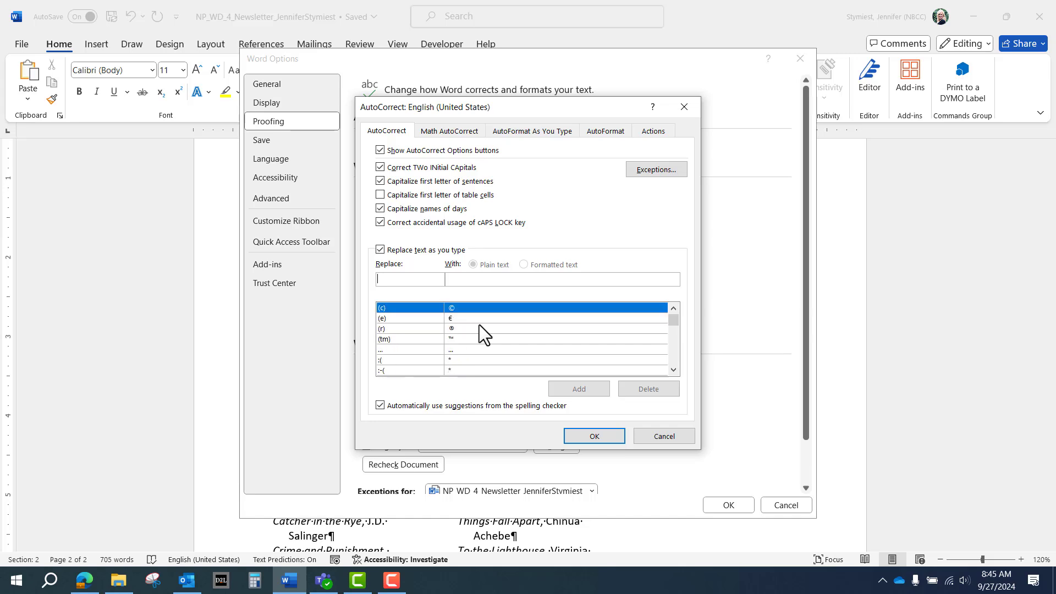
left_click(648, 437)
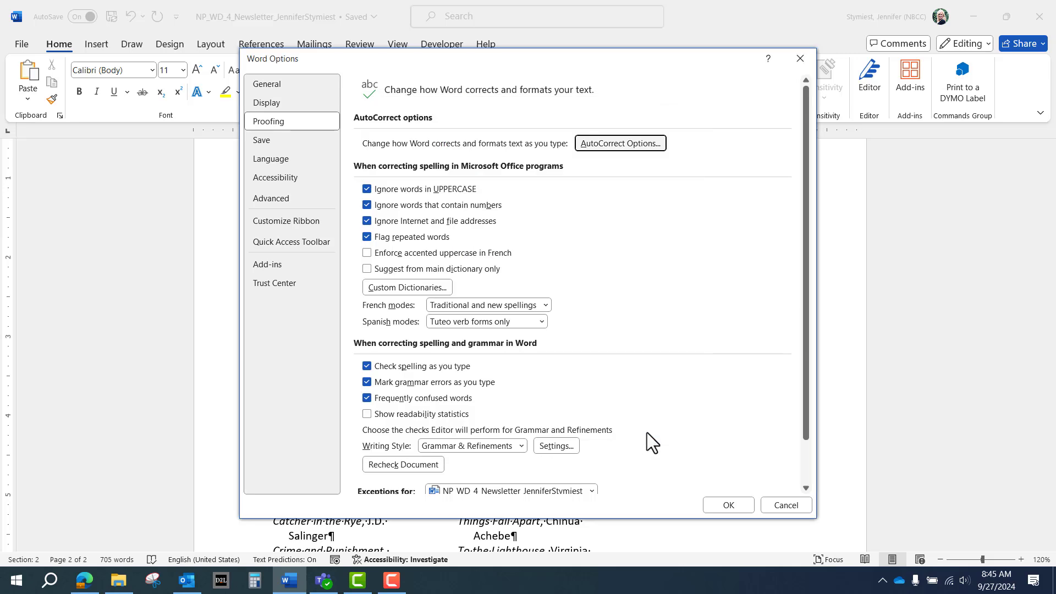
left_click(775, 505)
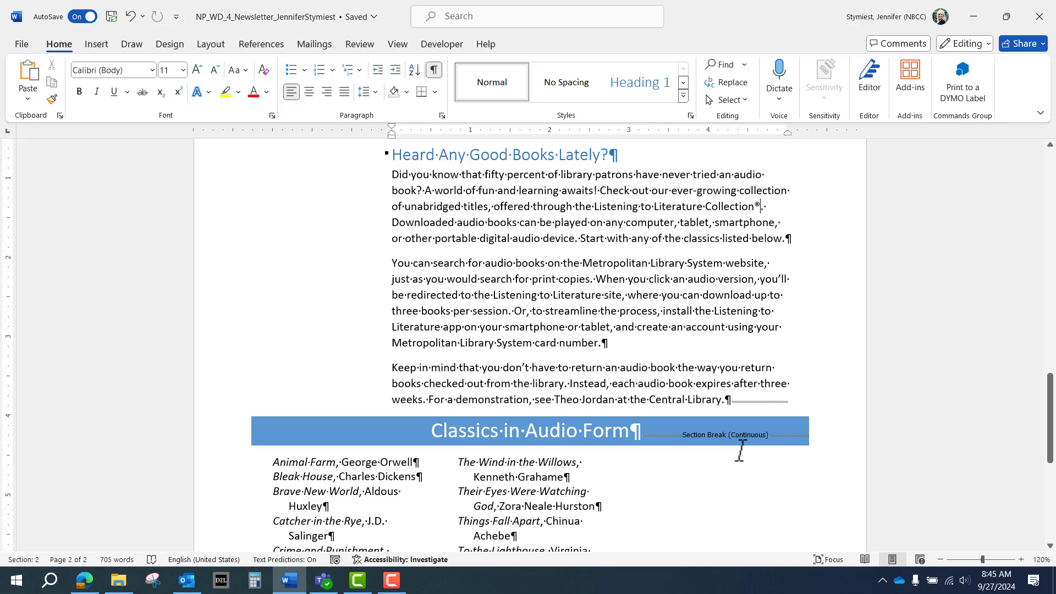
Review the special characters and their shortcuts in the Symbol dialog without inserting anything.
left_click(101, 47)
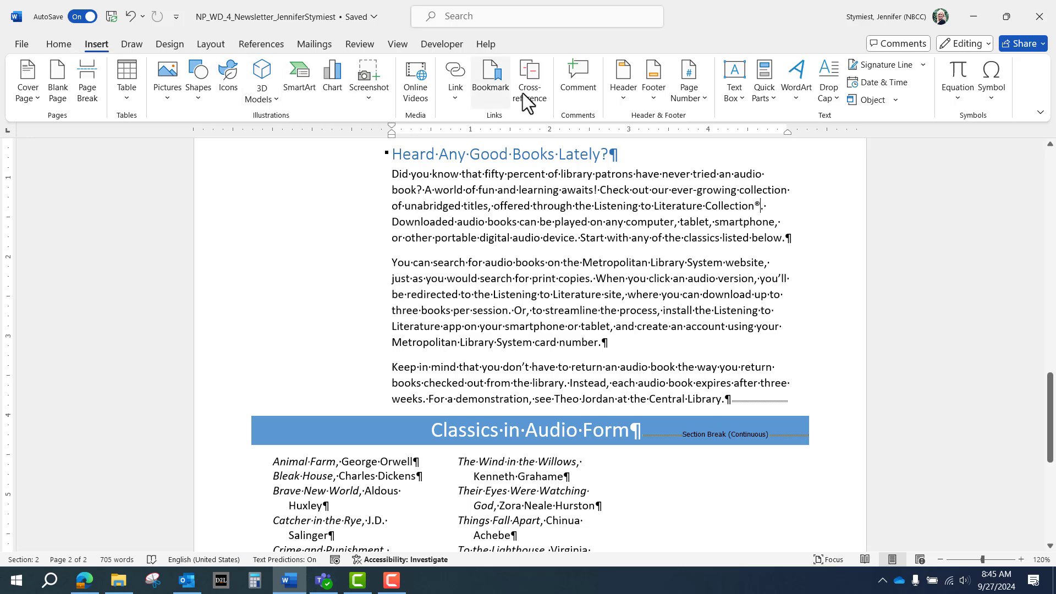
left_click(990, 103)
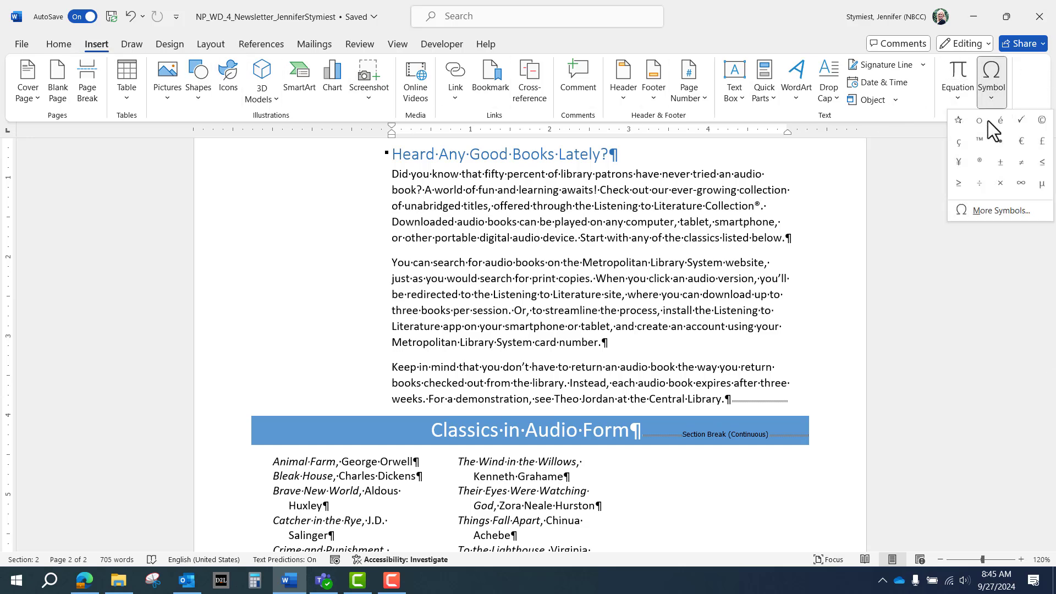
left_click(988, 208)
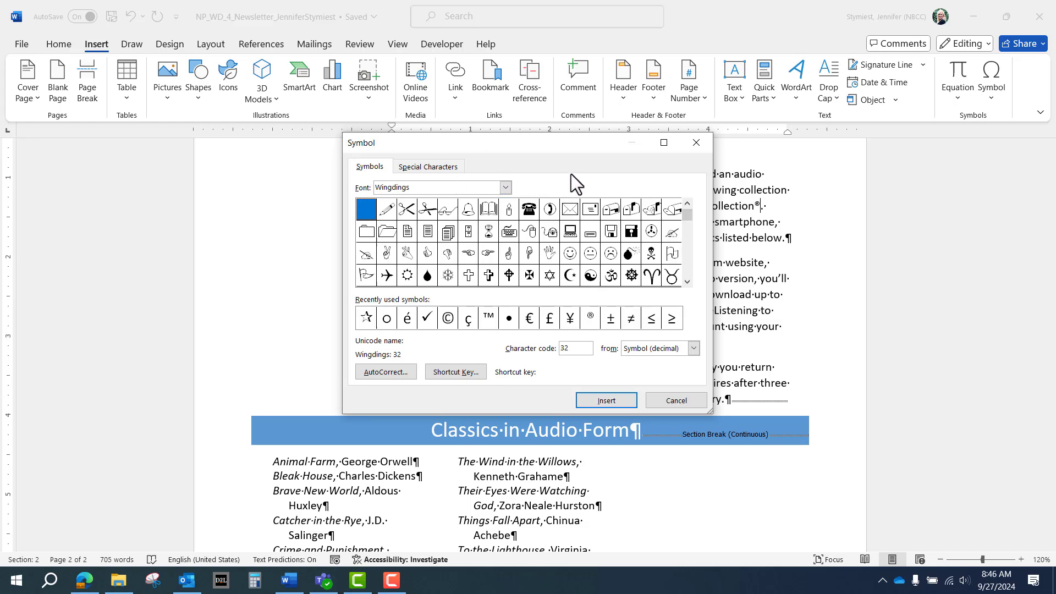
left_click(441, 170)
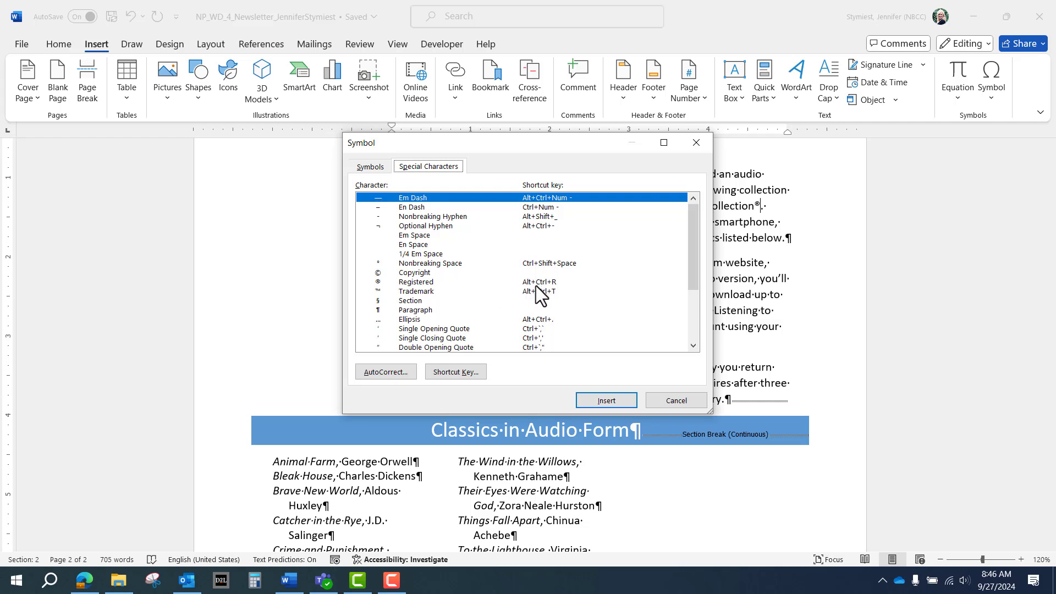
left_click(674, 402)
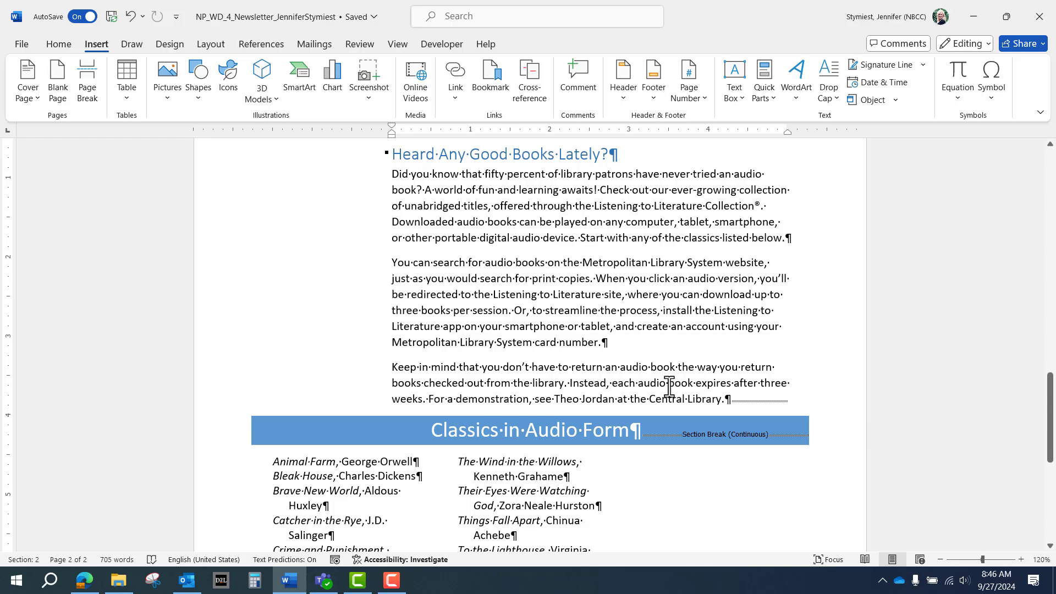
Place the insertion point in the "Happy Birthday!" heading on the first page and show multiple pages at once.
scroll(487, 352, "up", 10)
scroll(493, 319, "up", 10)
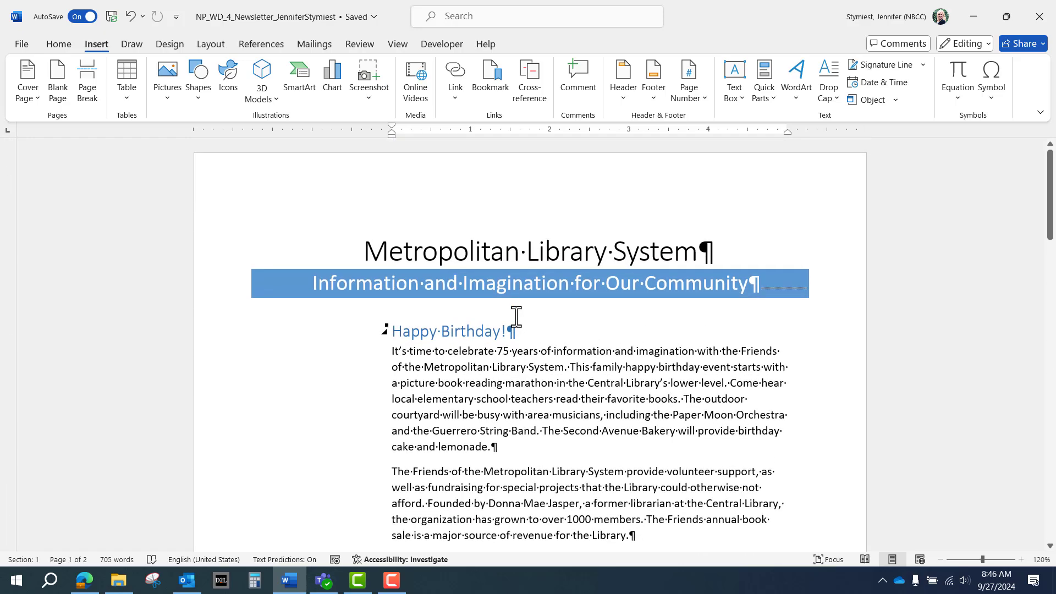
left_click(430, 333)
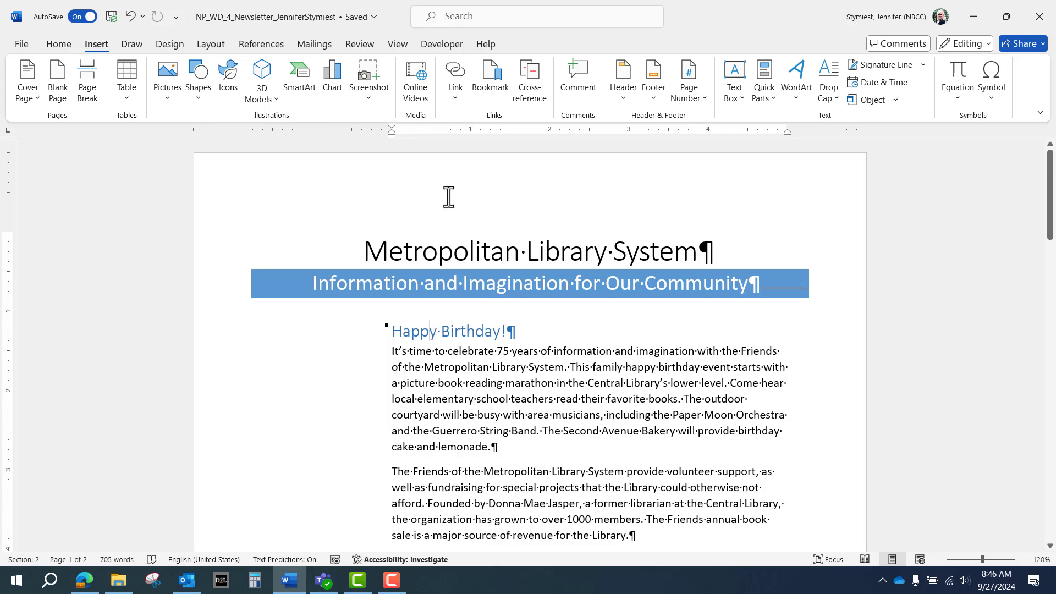
left_click(398, 44)
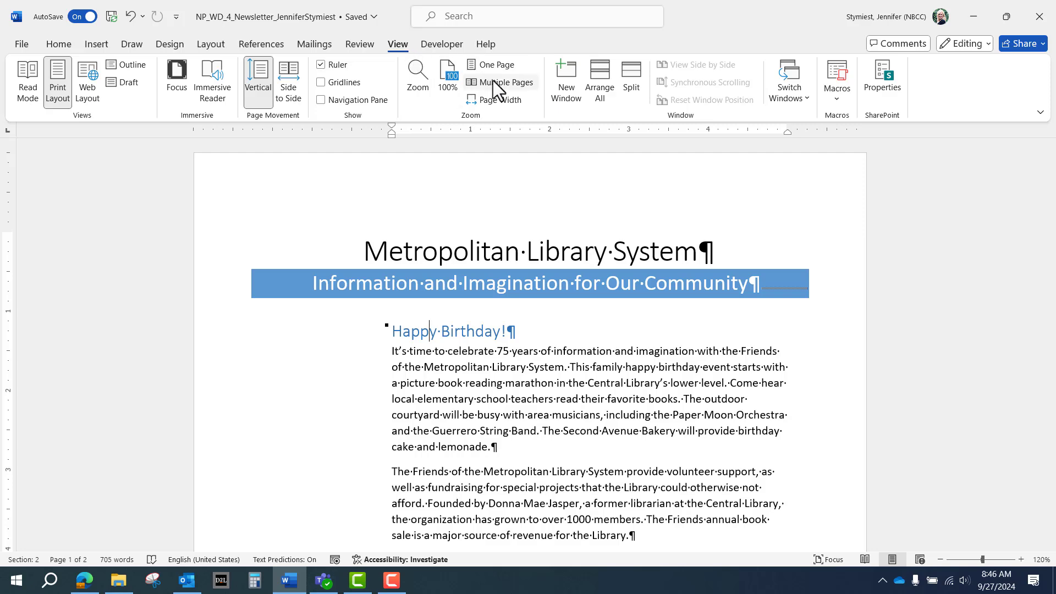
left_click(494, 82)
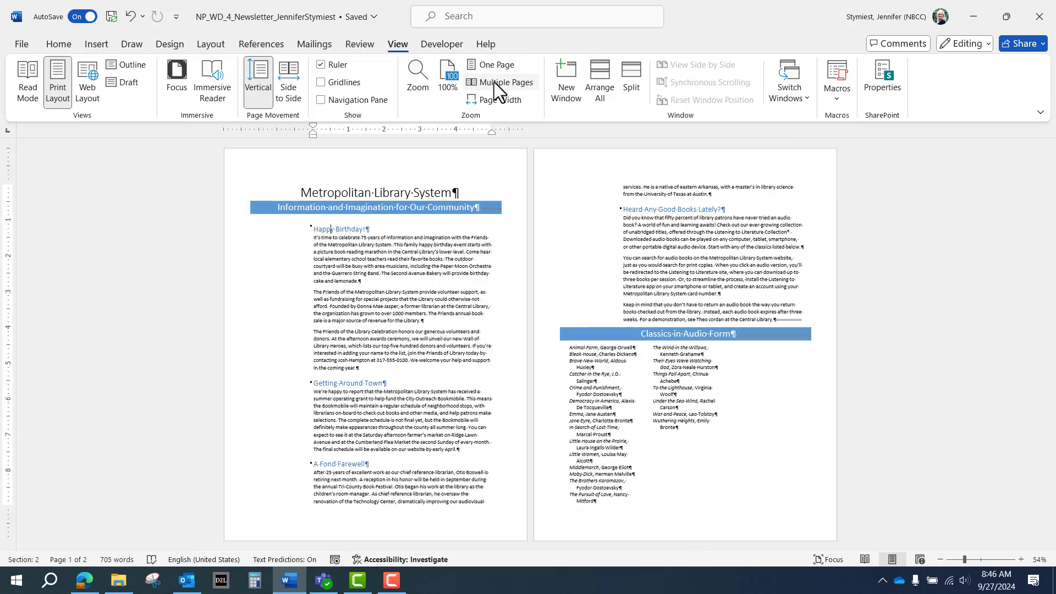
Insert the built-in Ion Sidebar 1 text box on the first page of the newsletter.
left_click(91, 45)
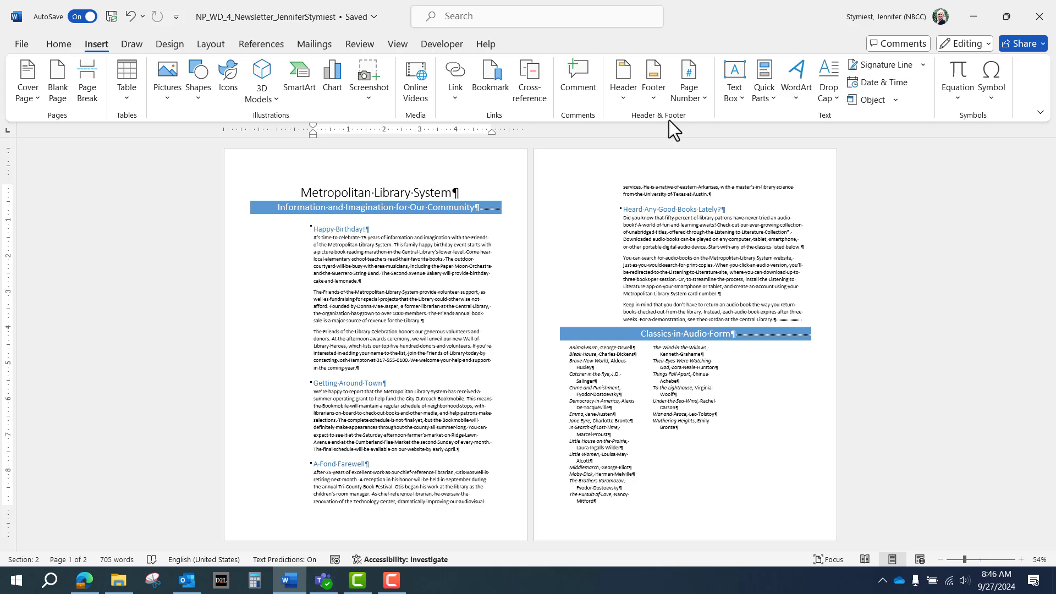
left_click(744, 101)
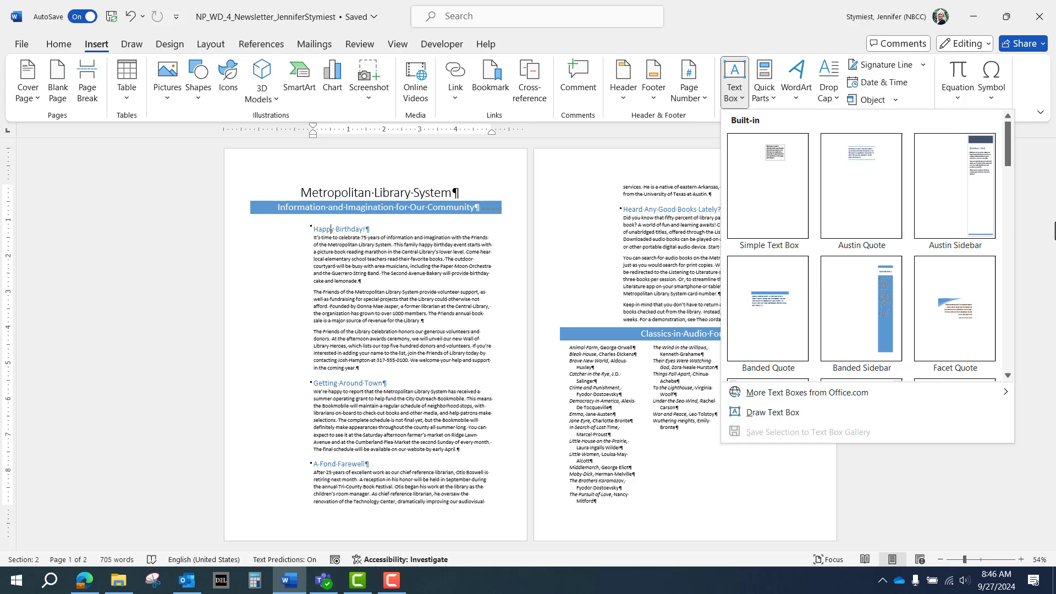
left_click_drag(1007, 147, 1004, 246)
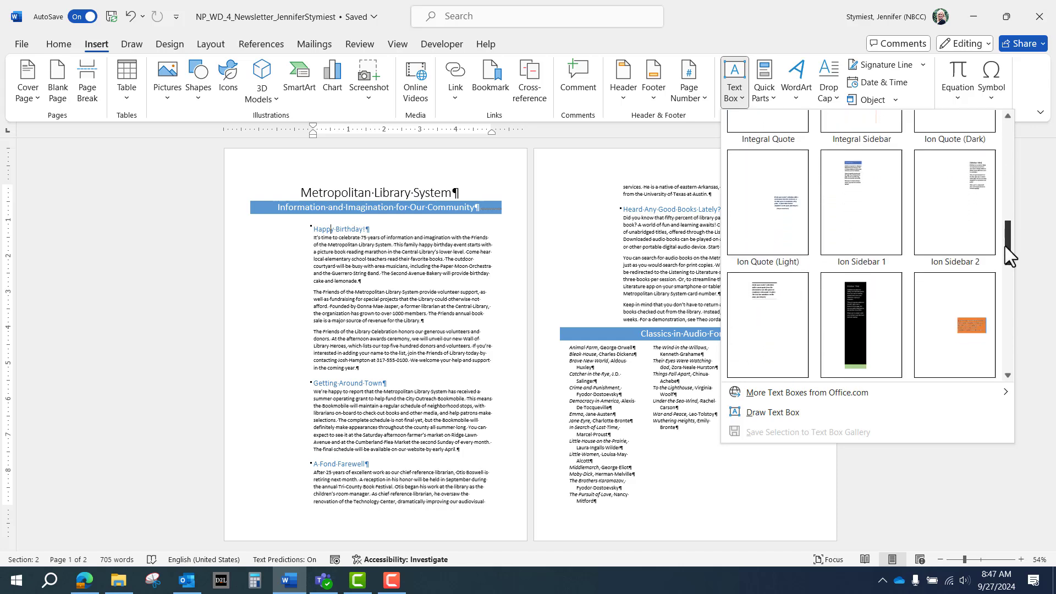
left_click(871, 218)
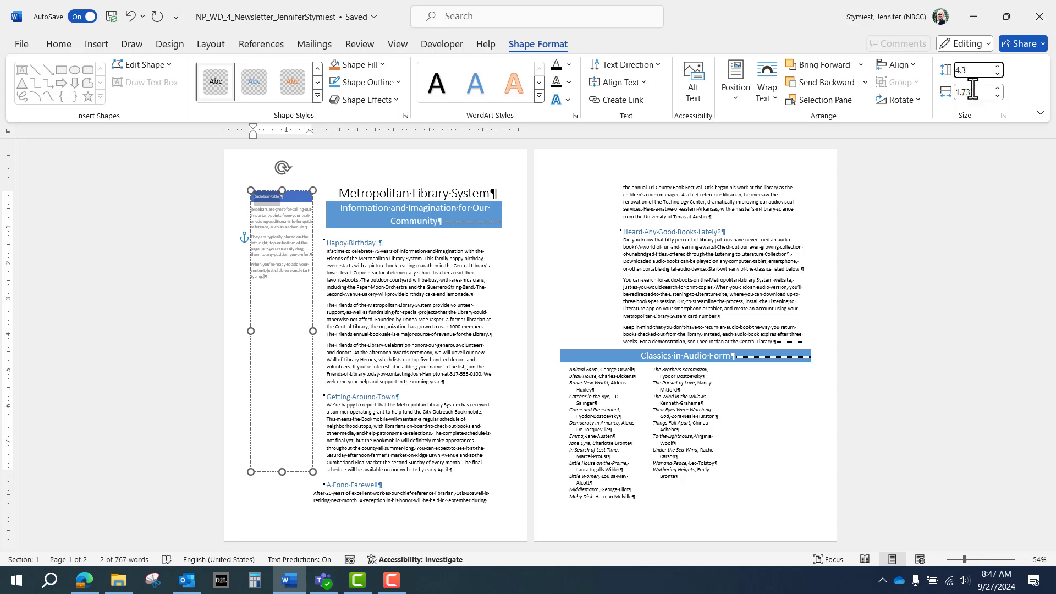
Set the sidebar text box's size to 4.3" high and 1.5" wide.
left_click(973, 91)
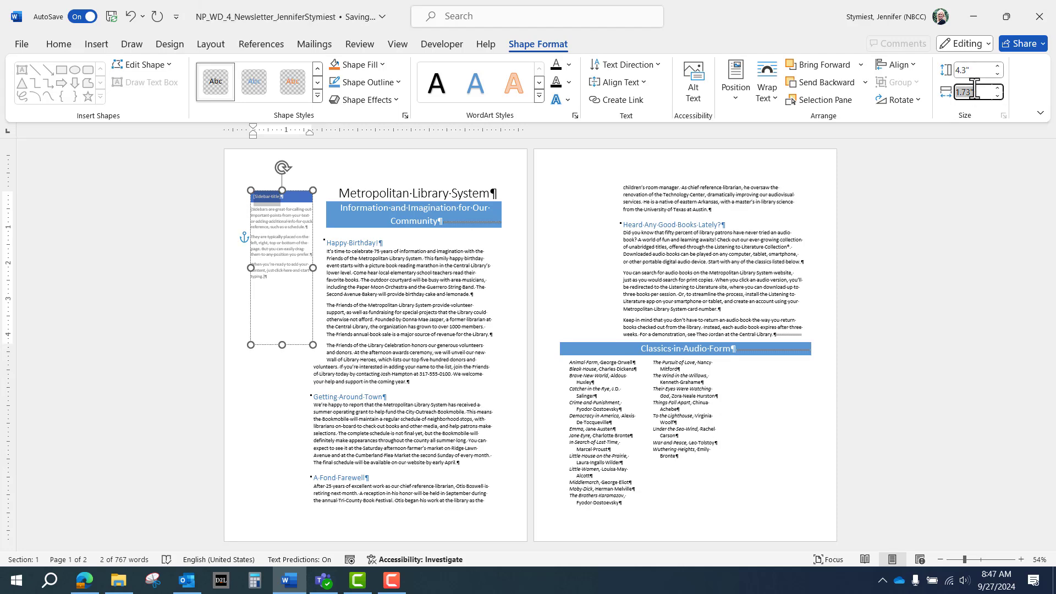
type("1.5")
key("Return")
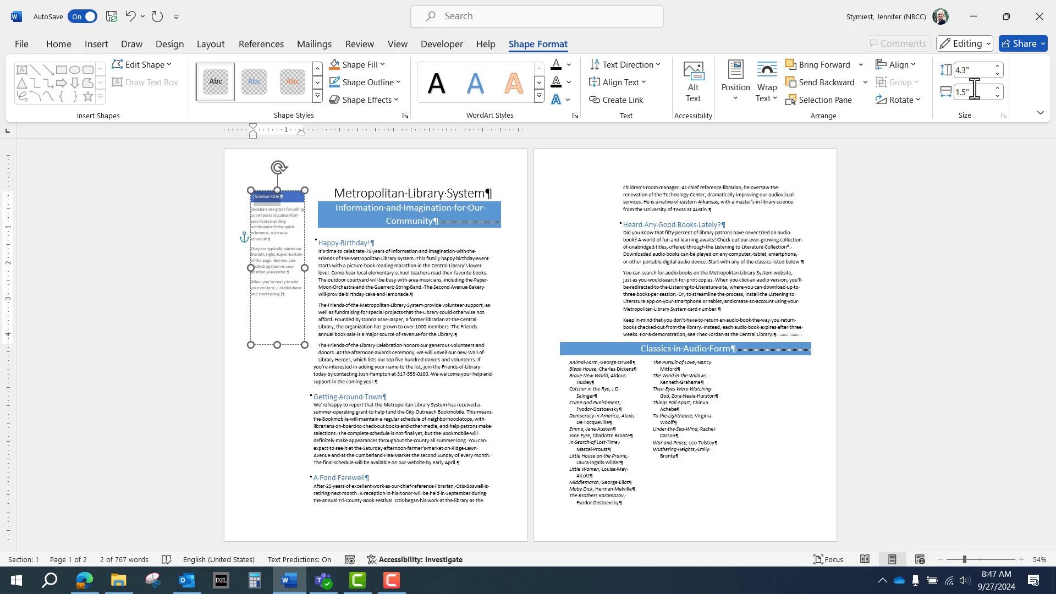
With alignment guides on, move the sidebar below the blue banner, level with the first "Happy Birthday!" paragraph and in line with the left margin.
left_click(1022, 562)
left_click(1022, 561)
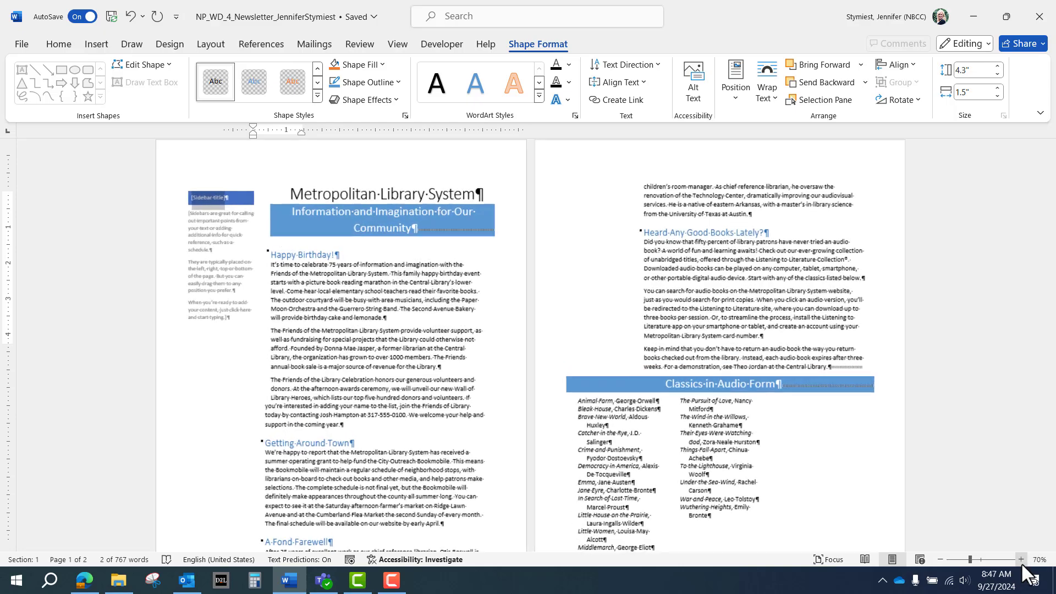
left_click(1021, 562)
left_click(1021, 562)
left_click(1021, 562)
left_click(1021, 561)
left_click(1021, 561)
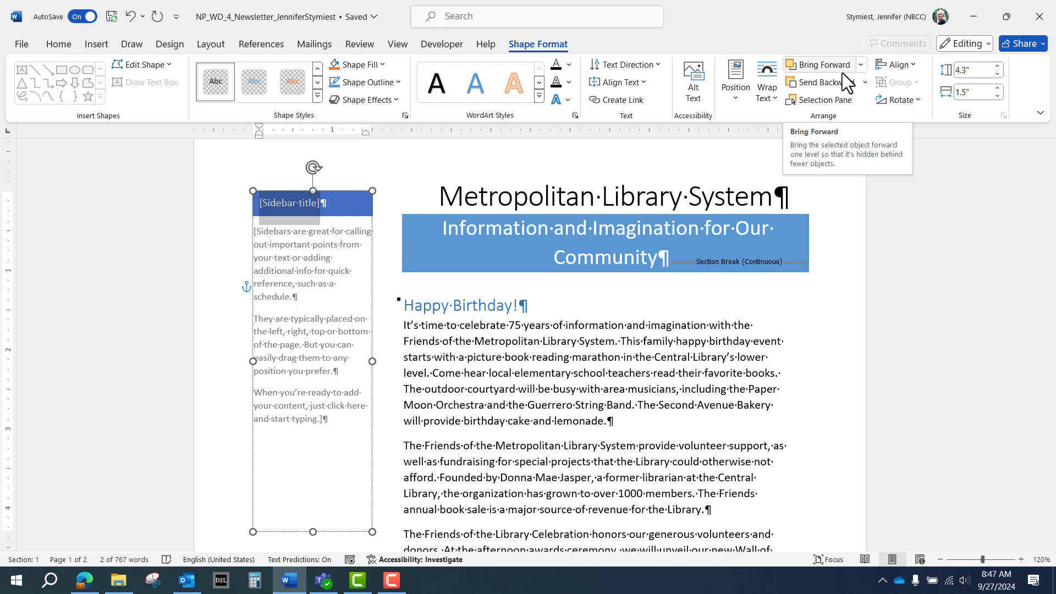
left_click(912, 69)
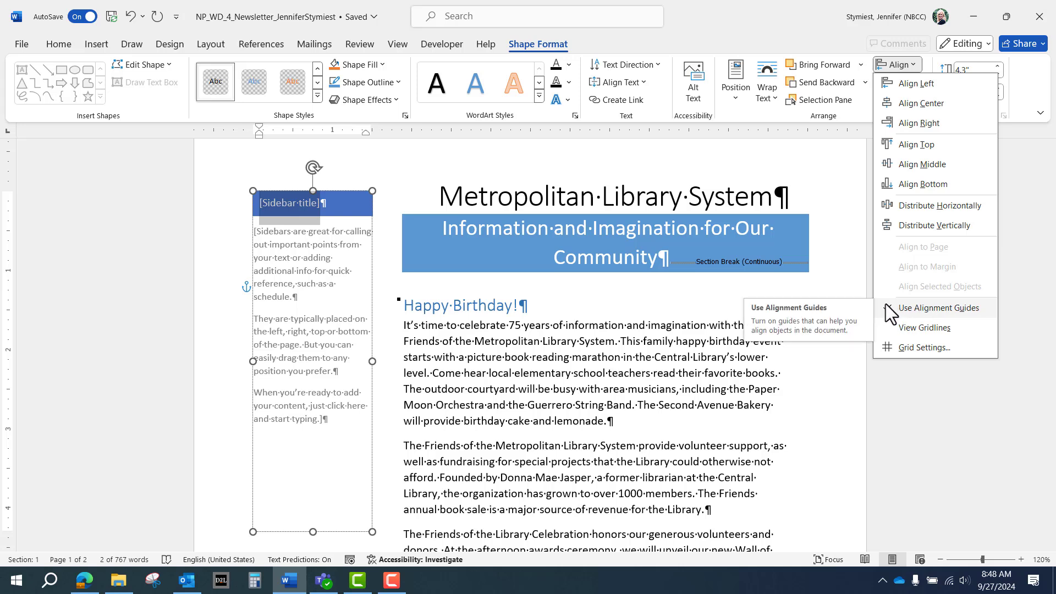
left_click(919, 309)
left_click(905, 69)
left_click(907, 309)
left_click(913, 65)
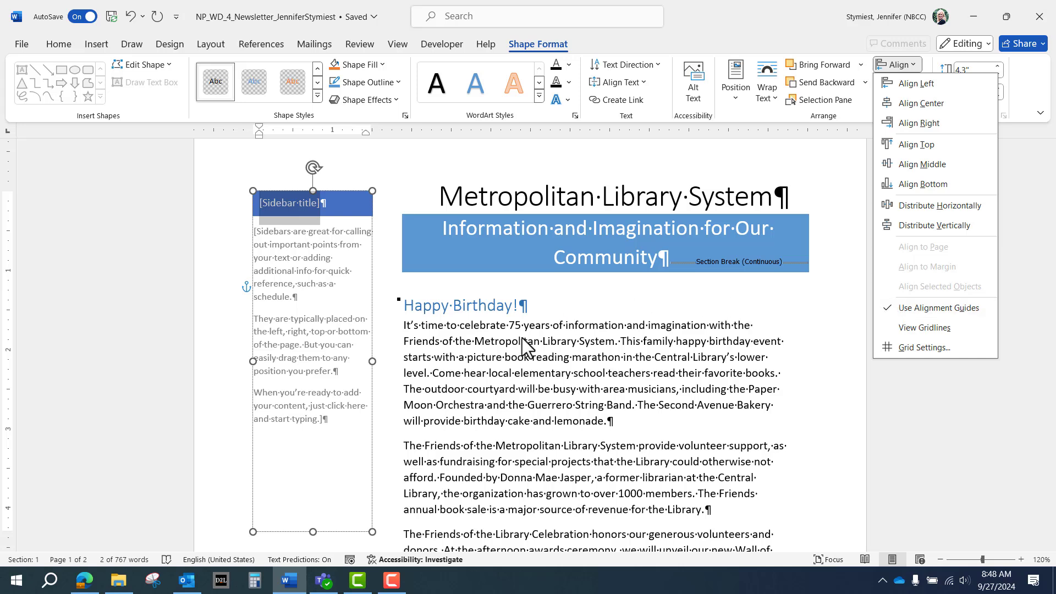
left_click(518, 379)
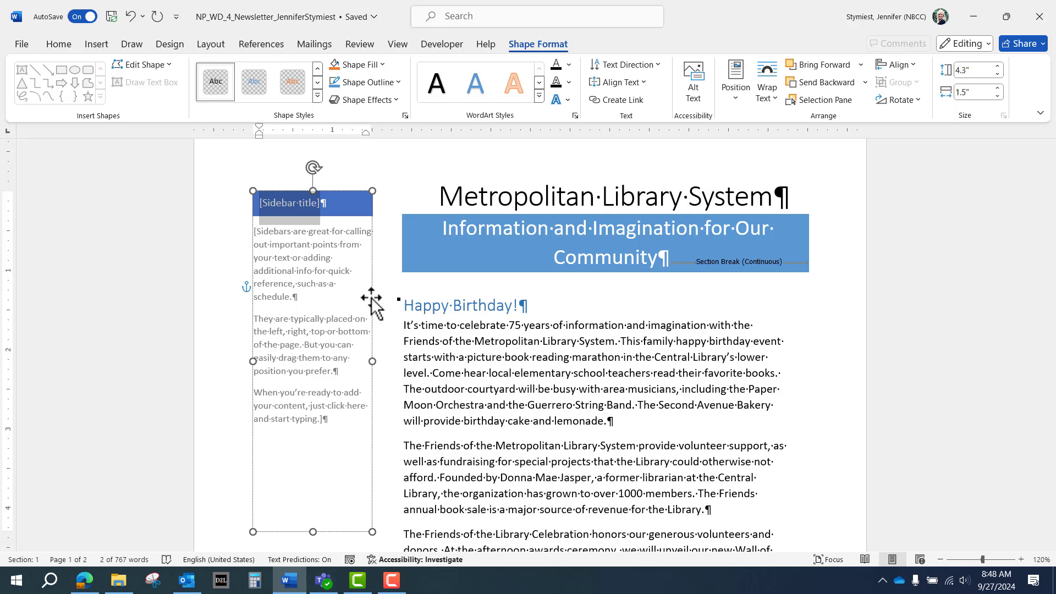
left_click_drag(371, 298, 371, 302)
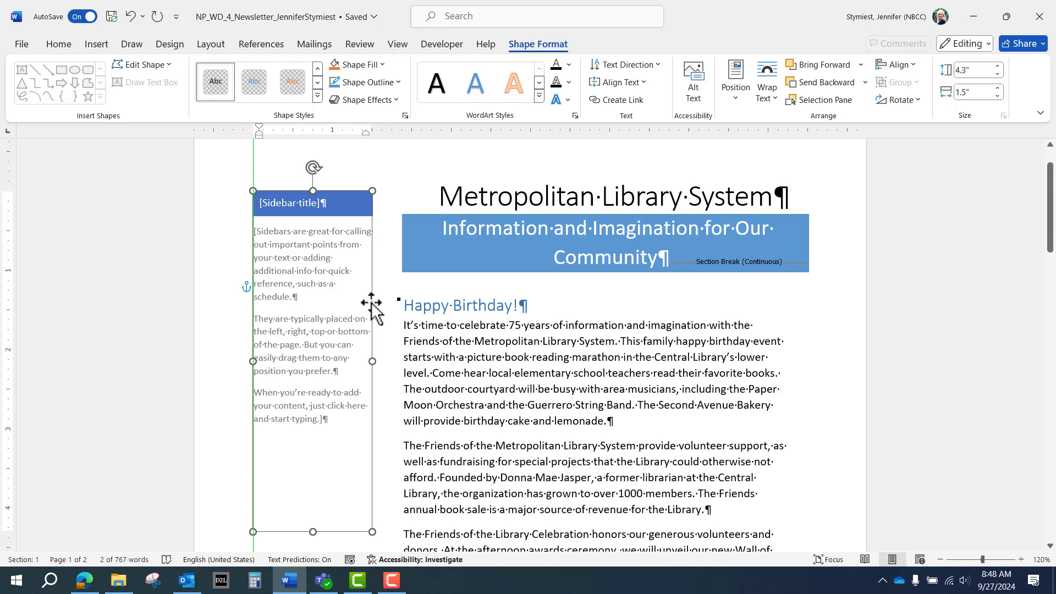
left_click_drag(371, 302, 367, 399)
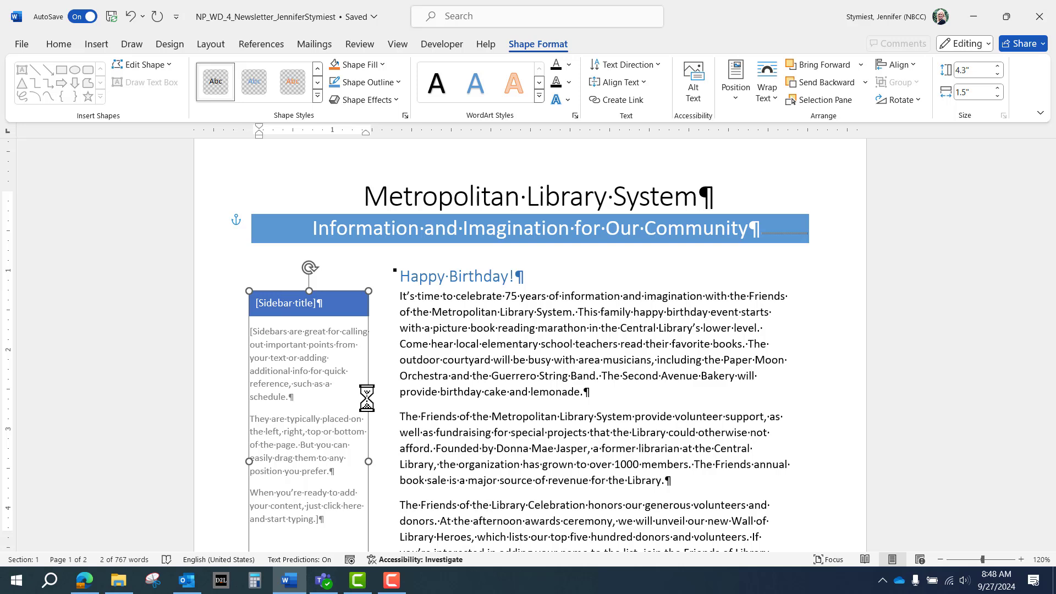
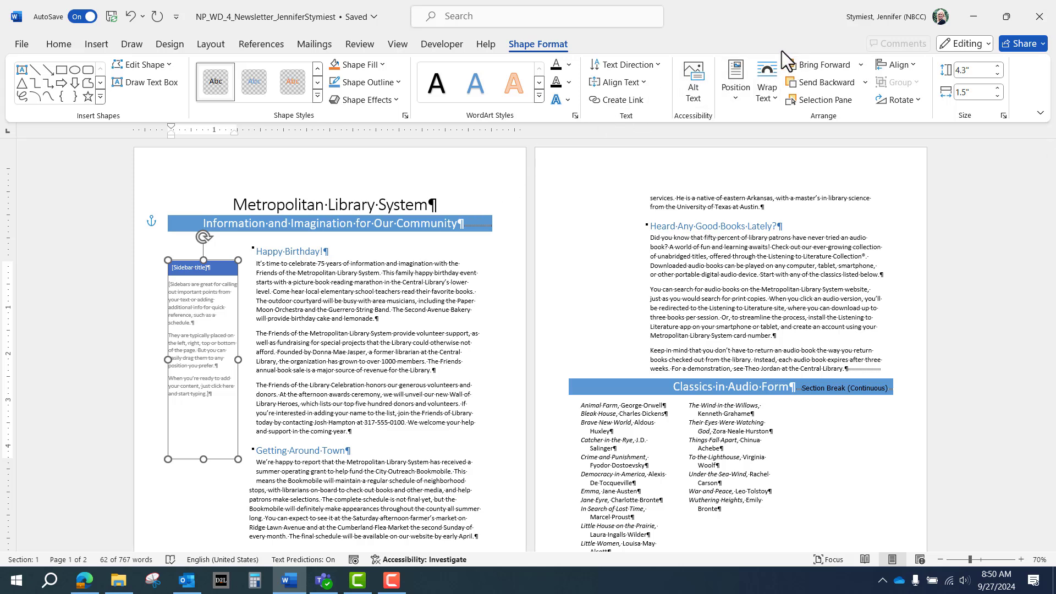
Set the sidebar's text wrapping to In Front of Text and check that Fix Position on Page is selected.
left_click(770, 104)
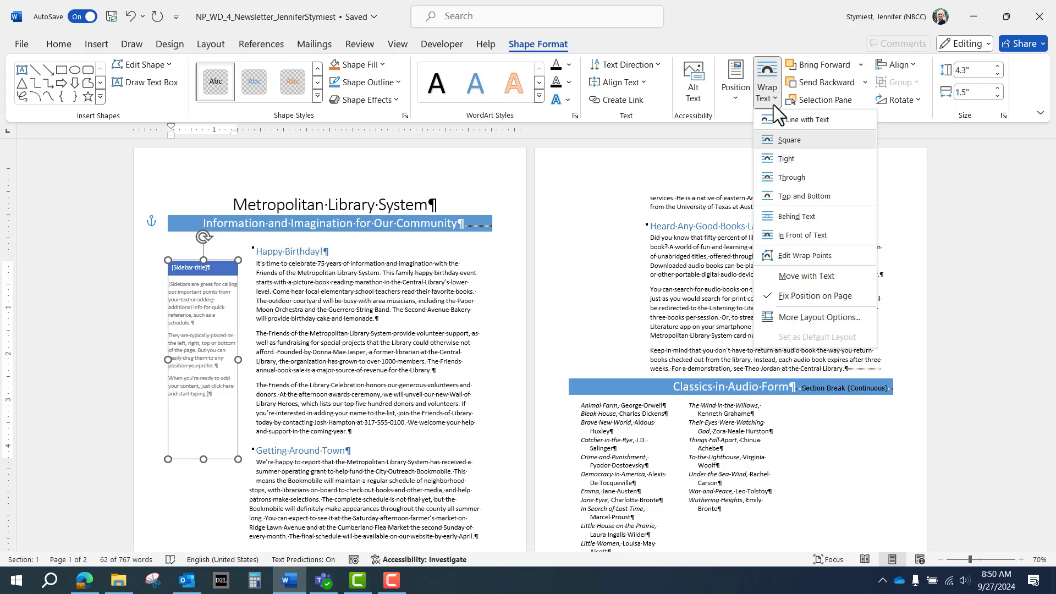
left_click(758, 41)
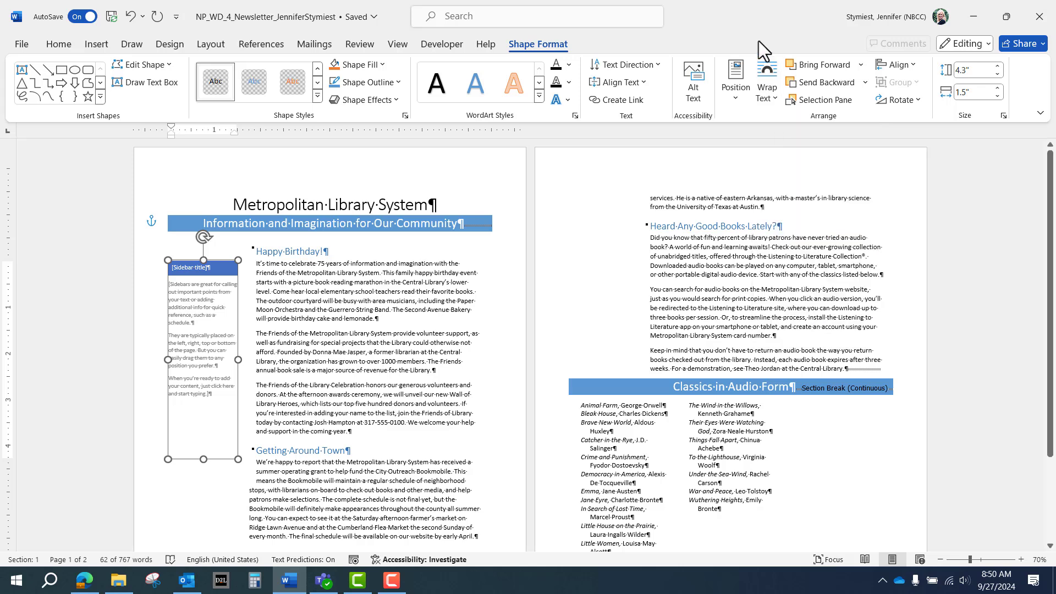
left_click(768, 101)
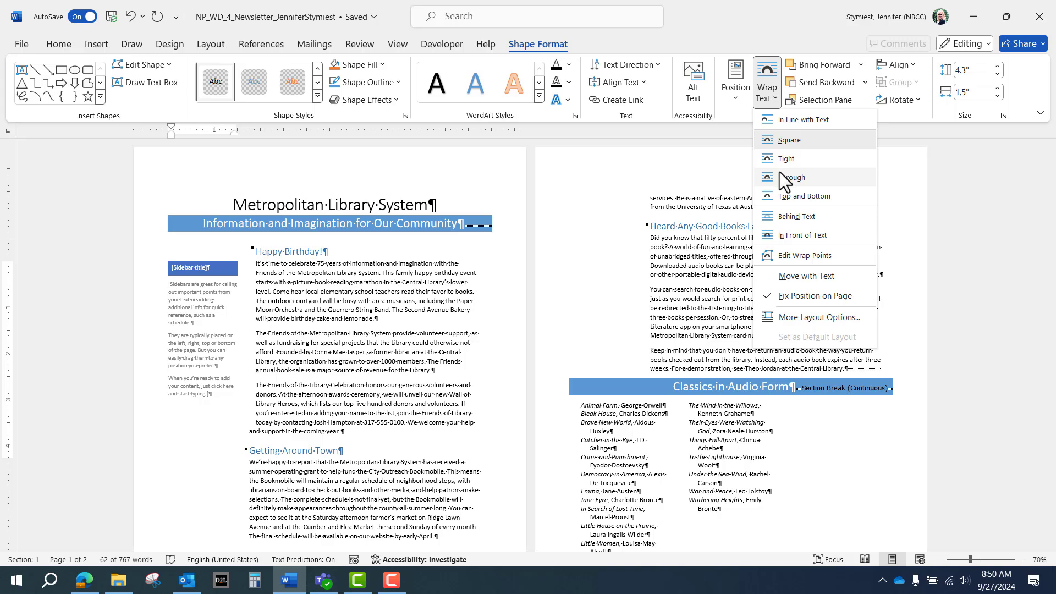
left_click(794, 233)
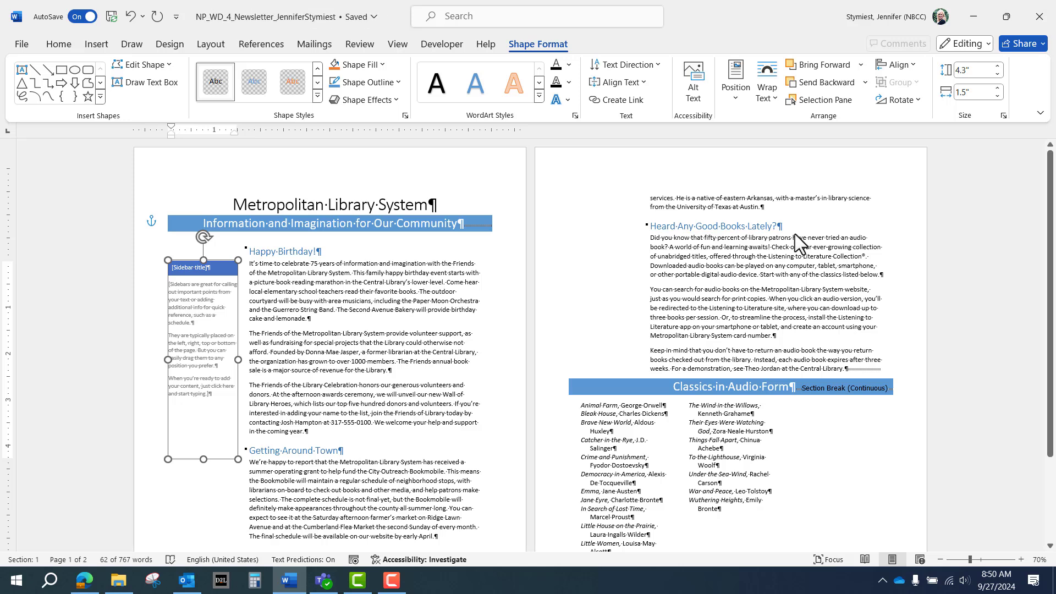
left_click(766, 102)
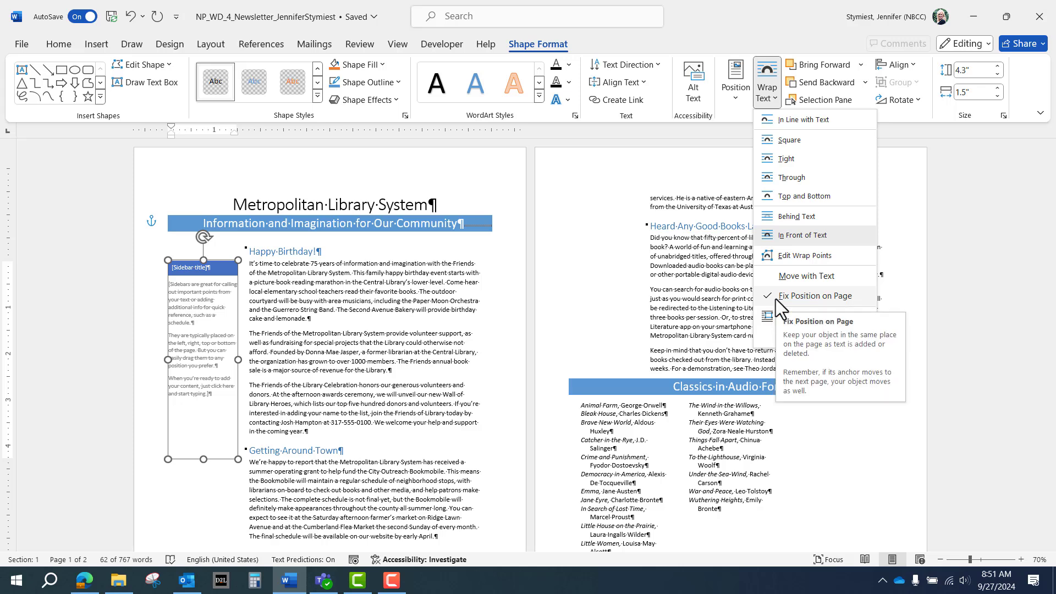
left_click(390, 286)
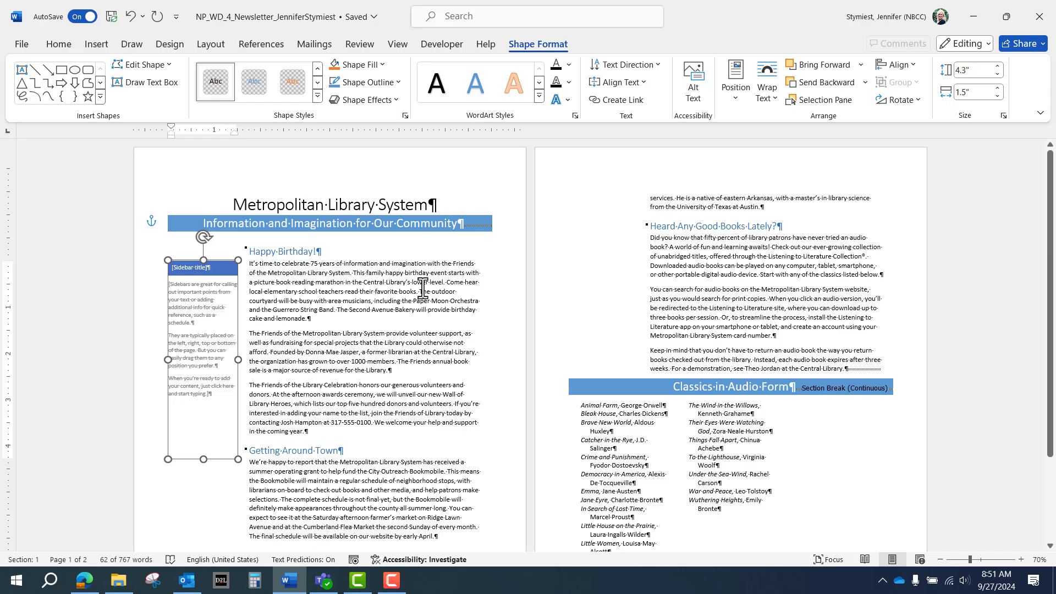
Replace the sidebar's title placeholder with "Operating Hours" and delete the placeholder text in its body.
left_click(1021, 559)
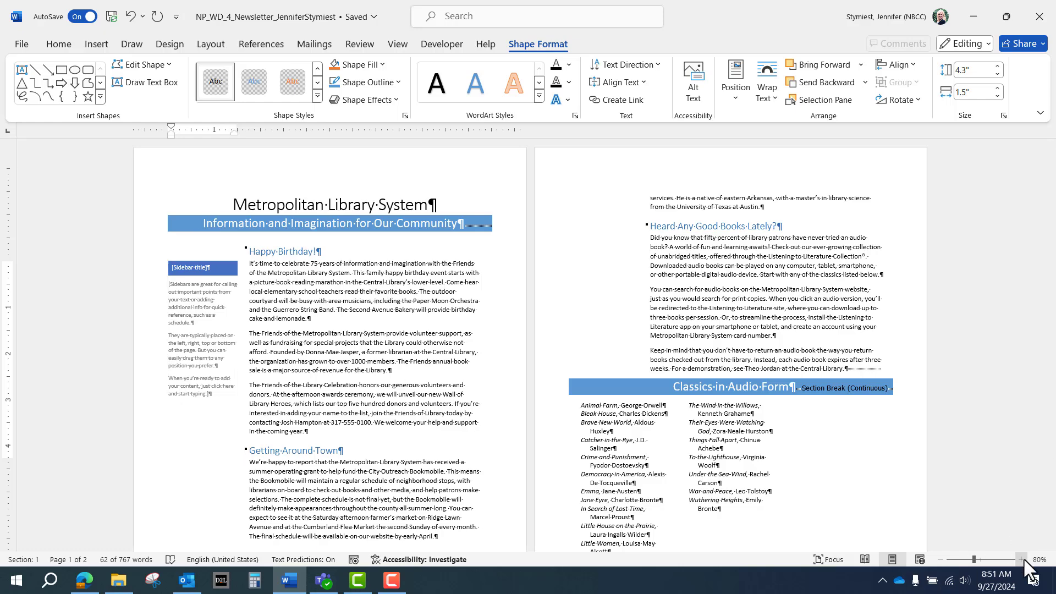
left_click(1021, 560)
left_click(1021, 559)
left_click(1021, 559)
left_click(1021, 559)
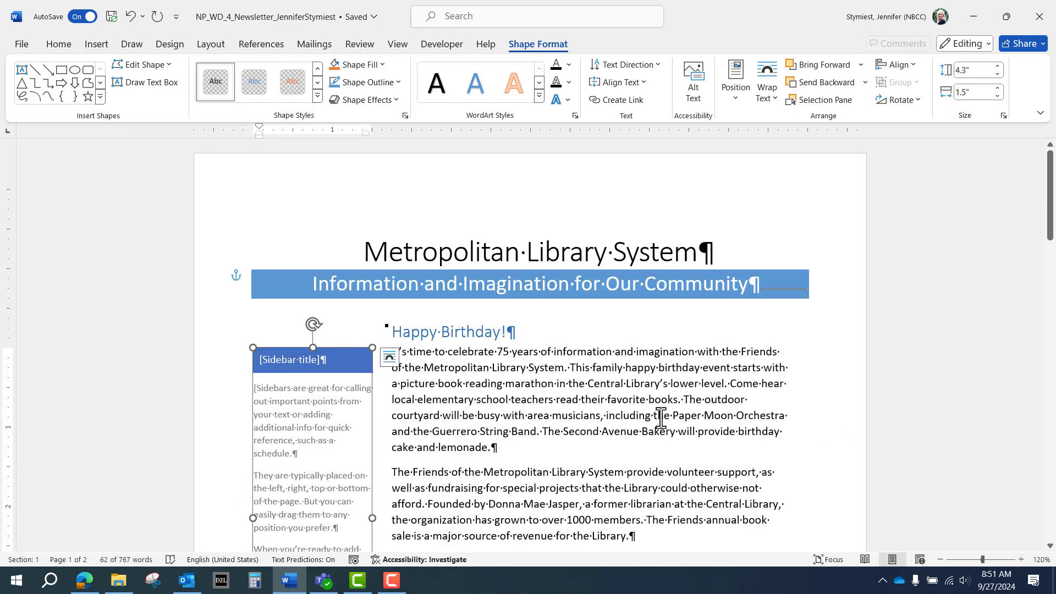
left_click(287, 359)
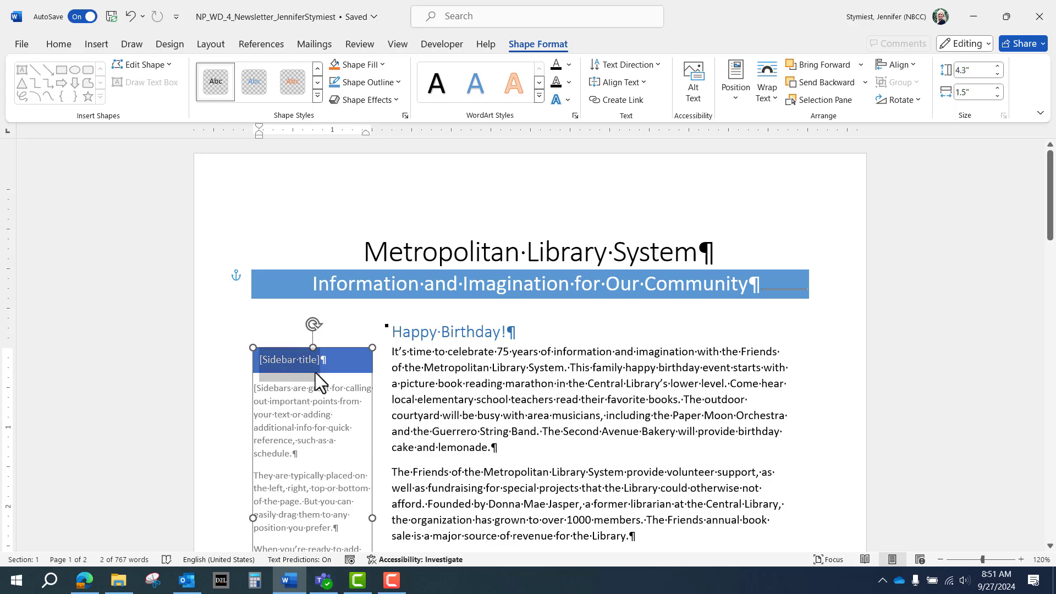
type("Operating ")
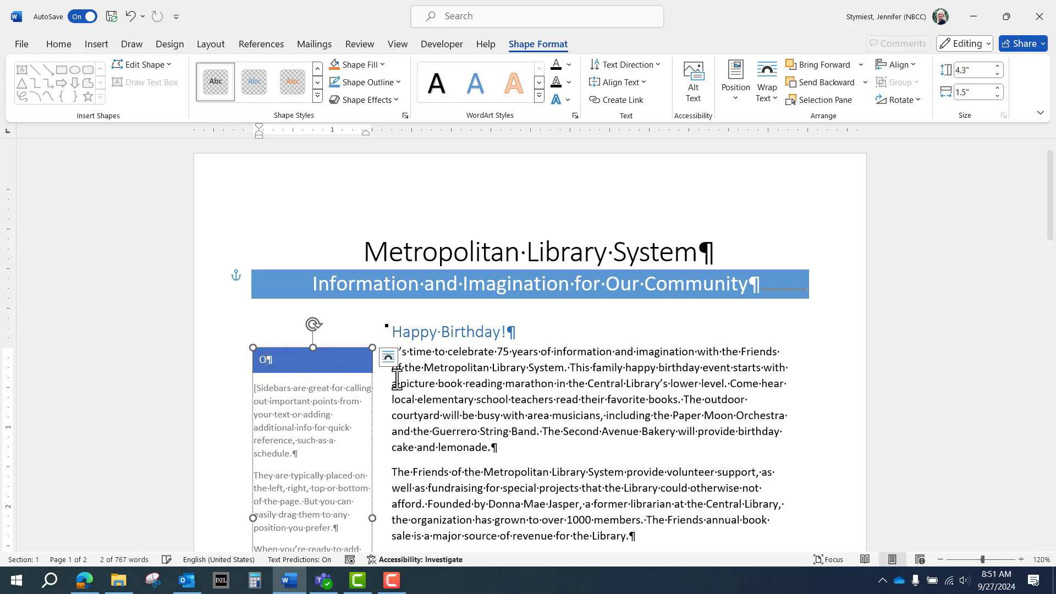
type("Hours")
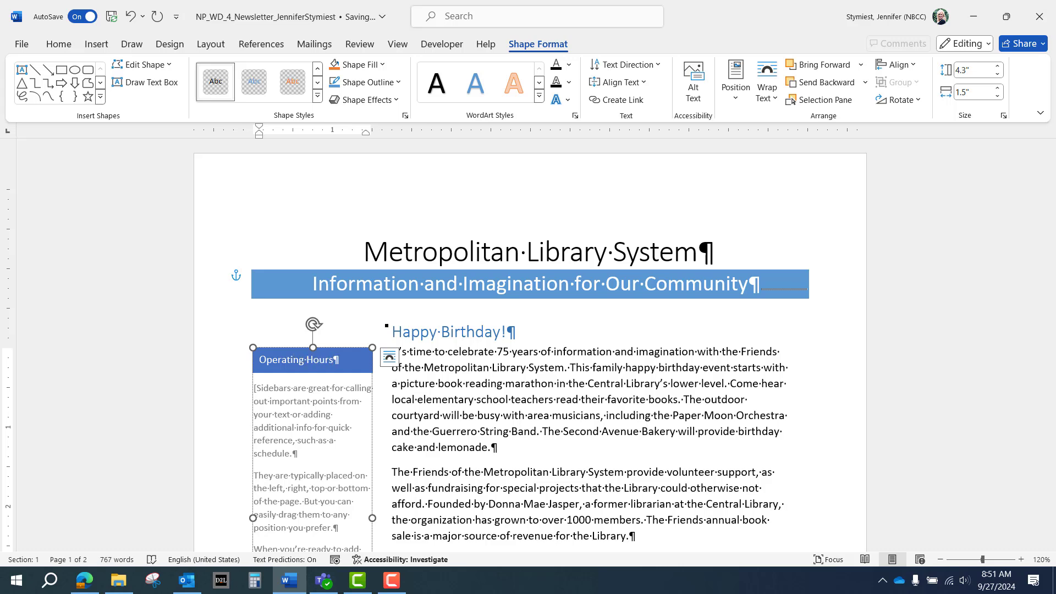
left_click(282, 426)
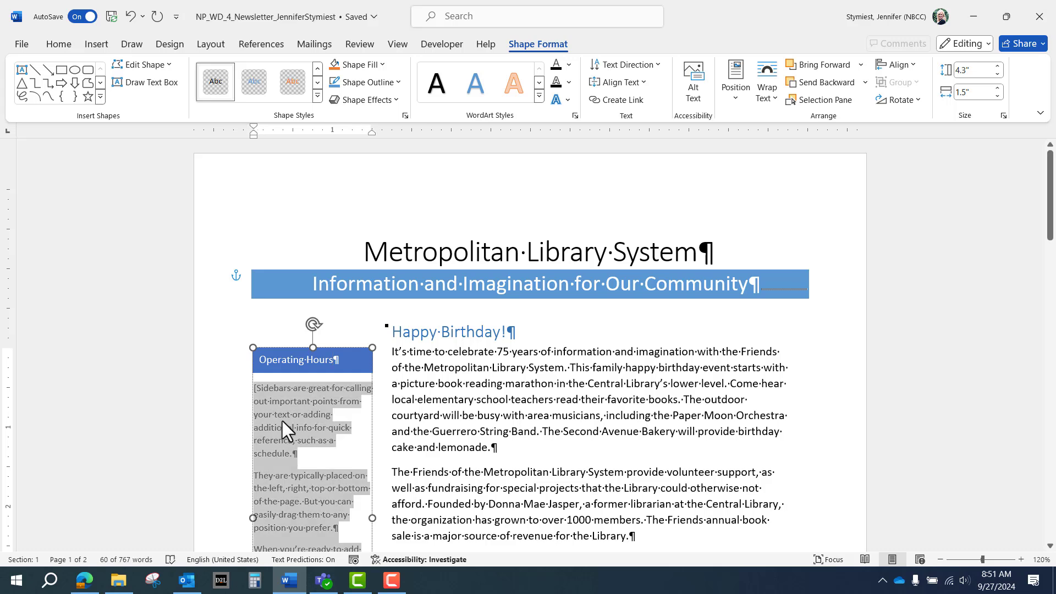
key("Delete")
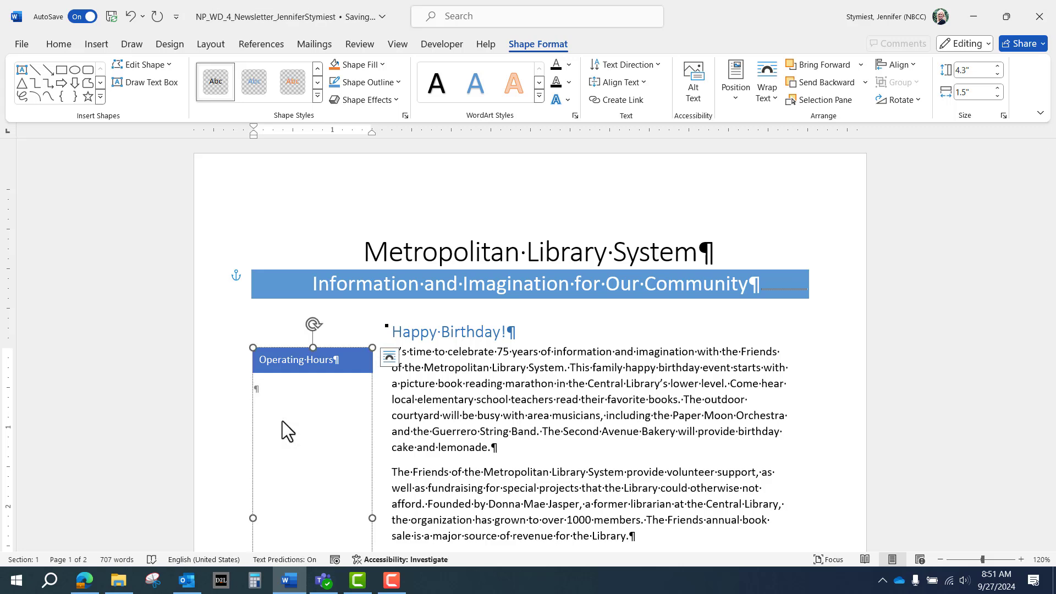
Insert the text of the Support_WD_4_Hours (5) file from Downloads into the sidebar's body and delete the empty paragraph at its end.
left_click(97, 44)
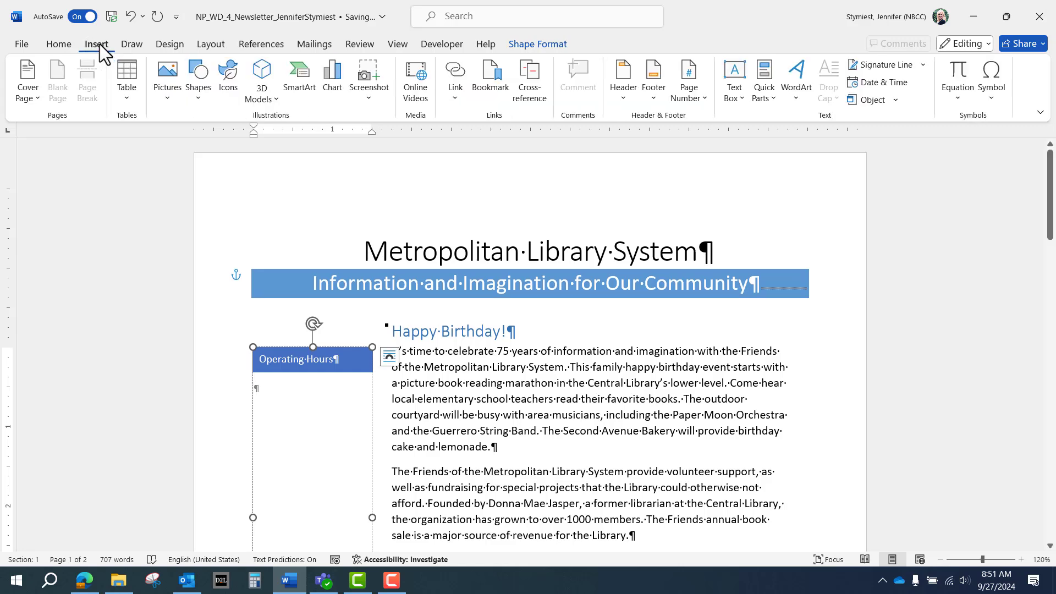
left_click(894, 100)
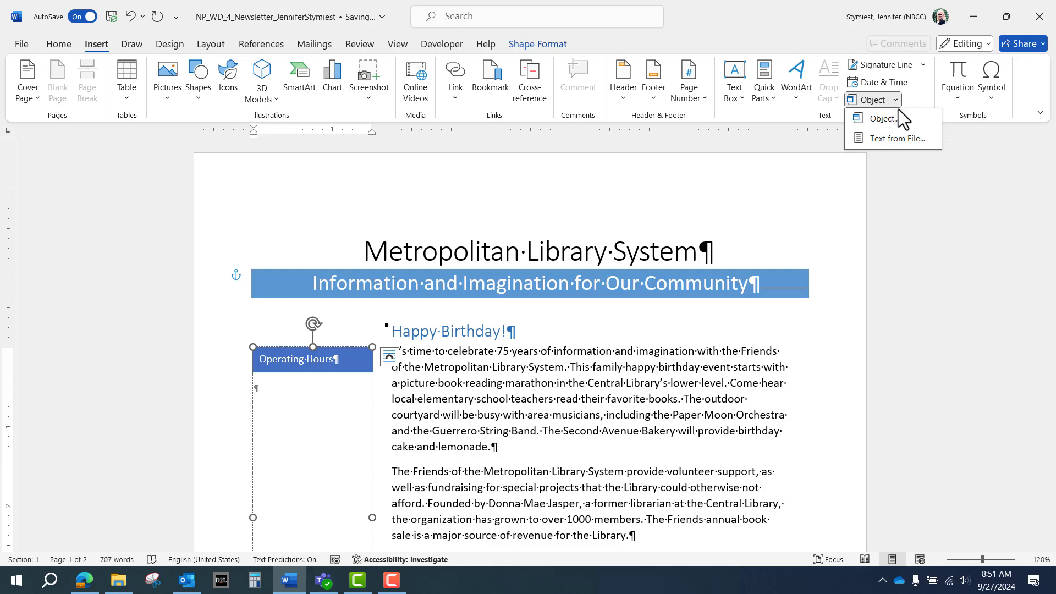
left_click(895, 137)
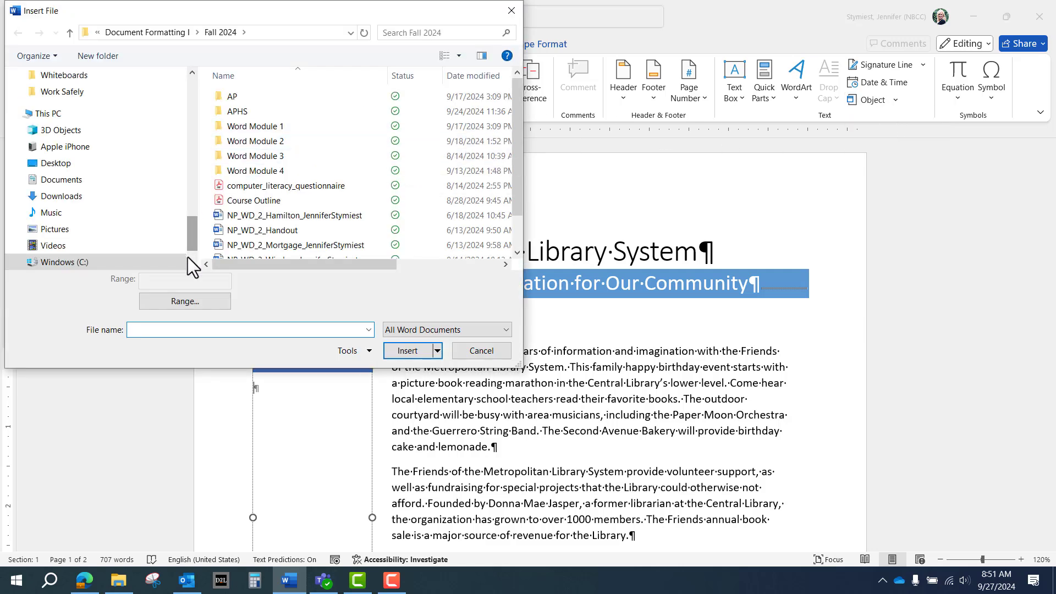
left_click_drag(191, 246, 191, 100)
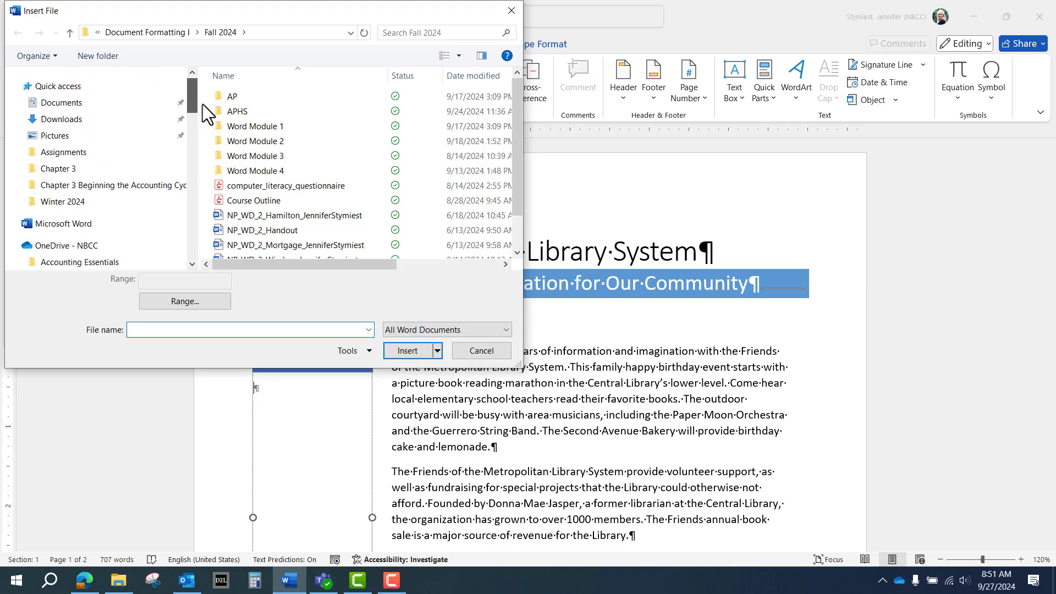
left_click(77, 124)
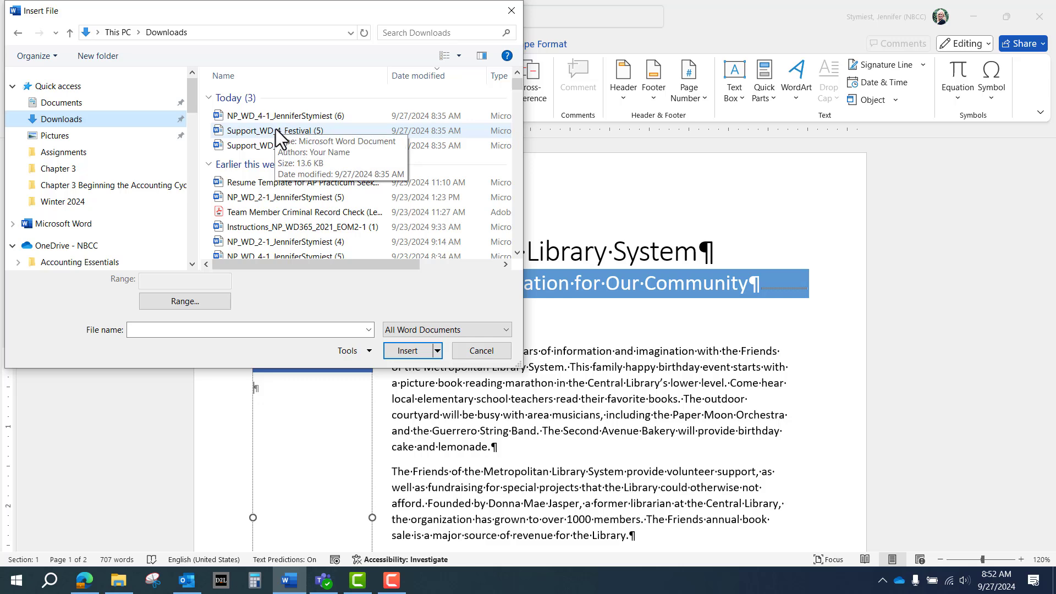
left_click(286, 146)
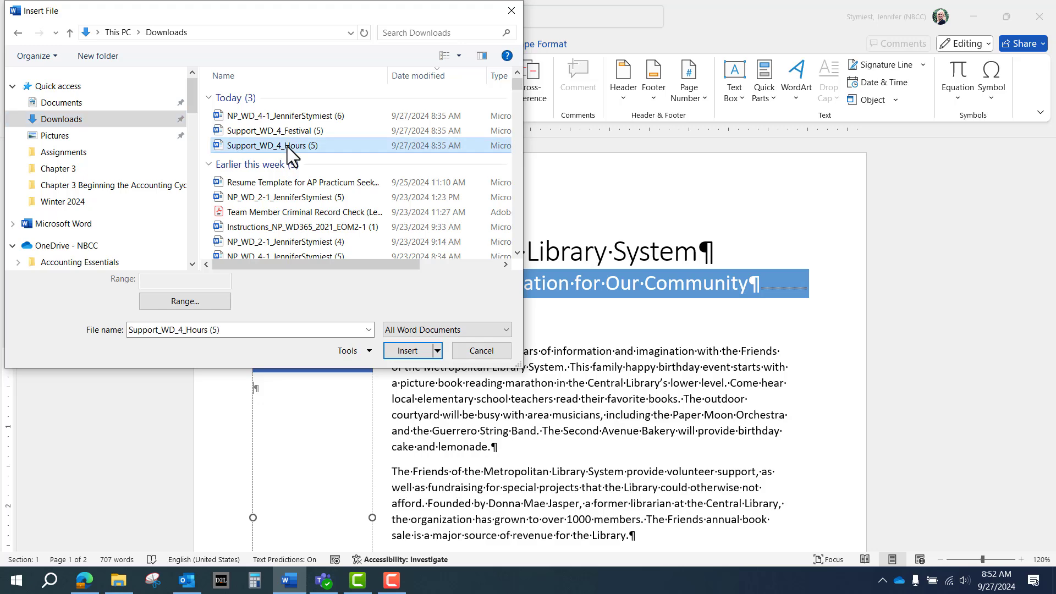
left_click(408, 350)
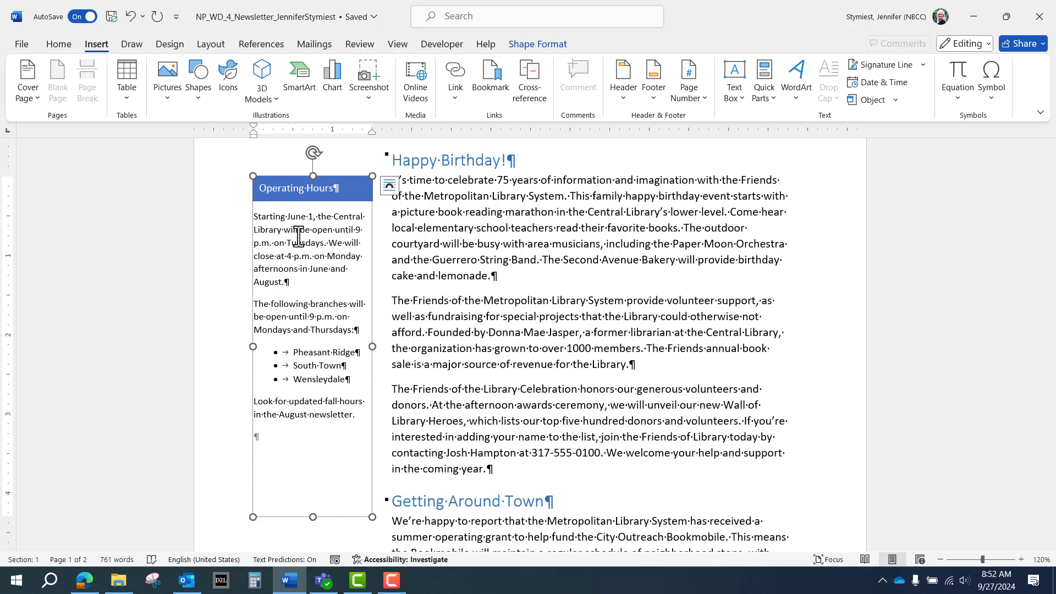
key("BackSpace")
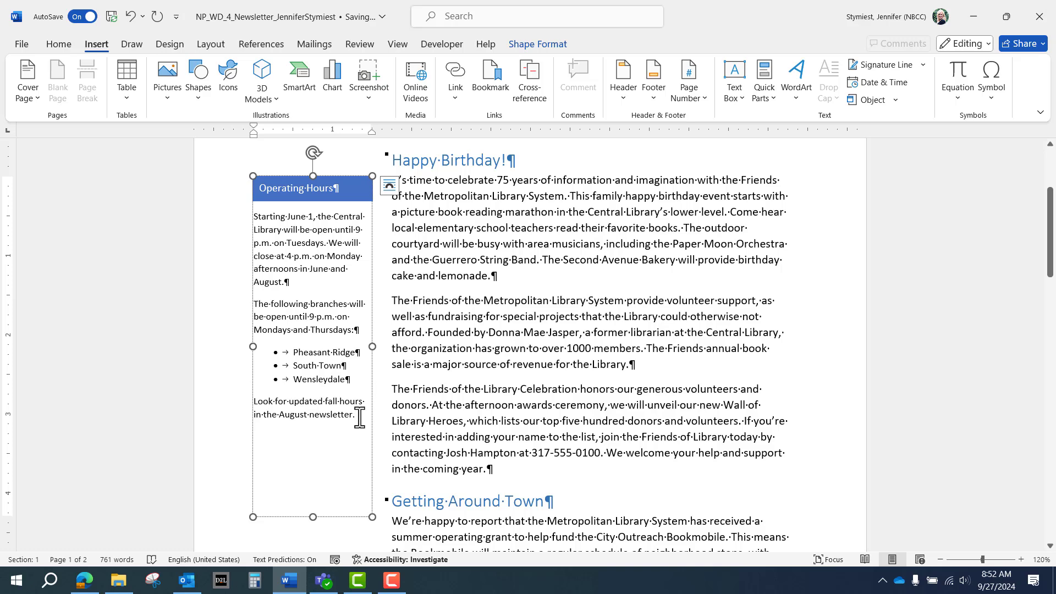
Try to set the sidebar body's font size to 11 pt without selecting its text.
left_click(64, 48)
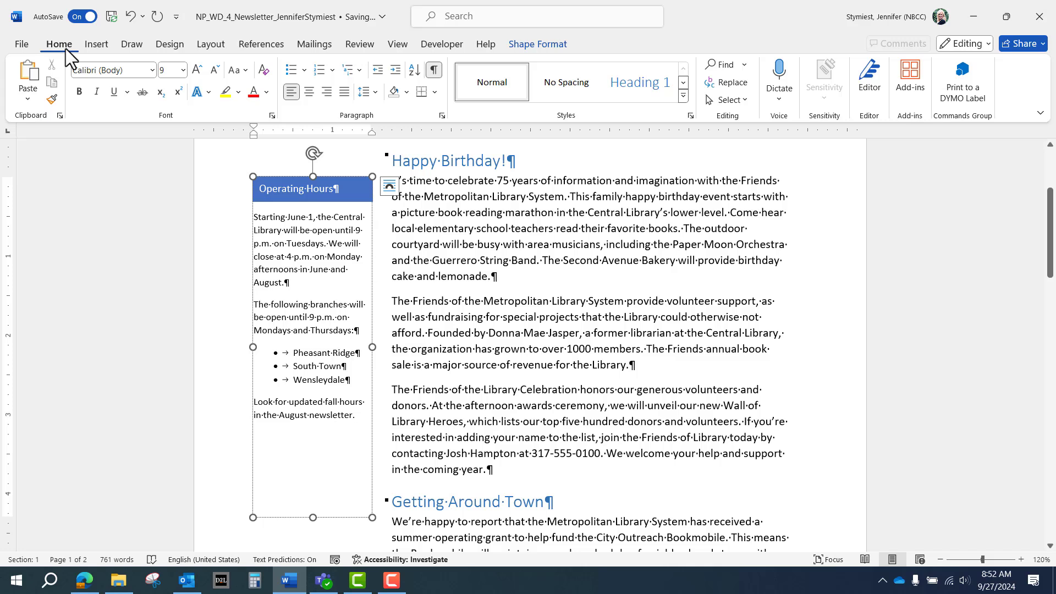
left_click(183, 71)
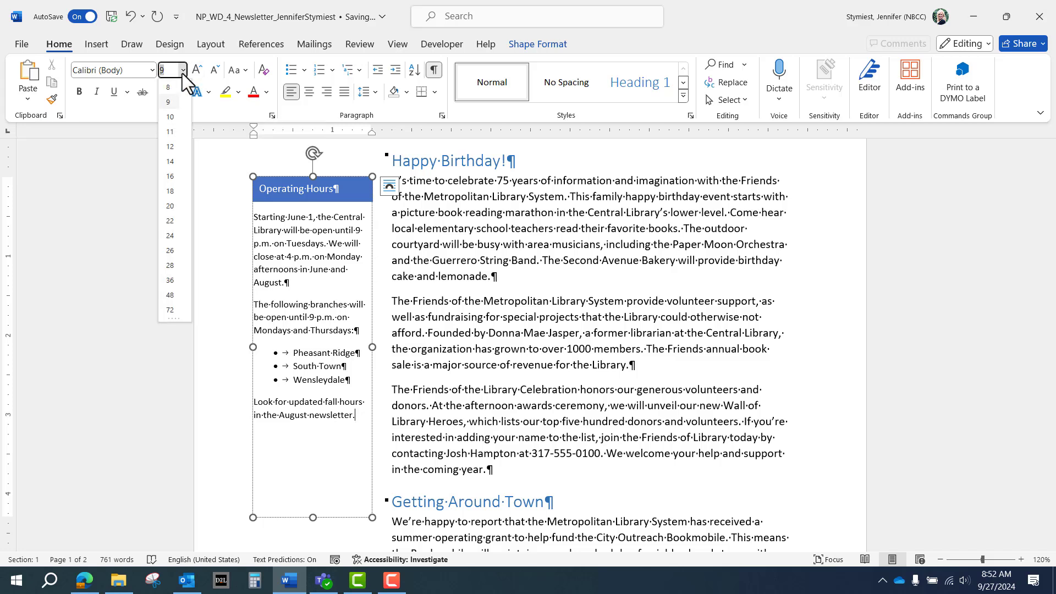
left_click(171, 132)
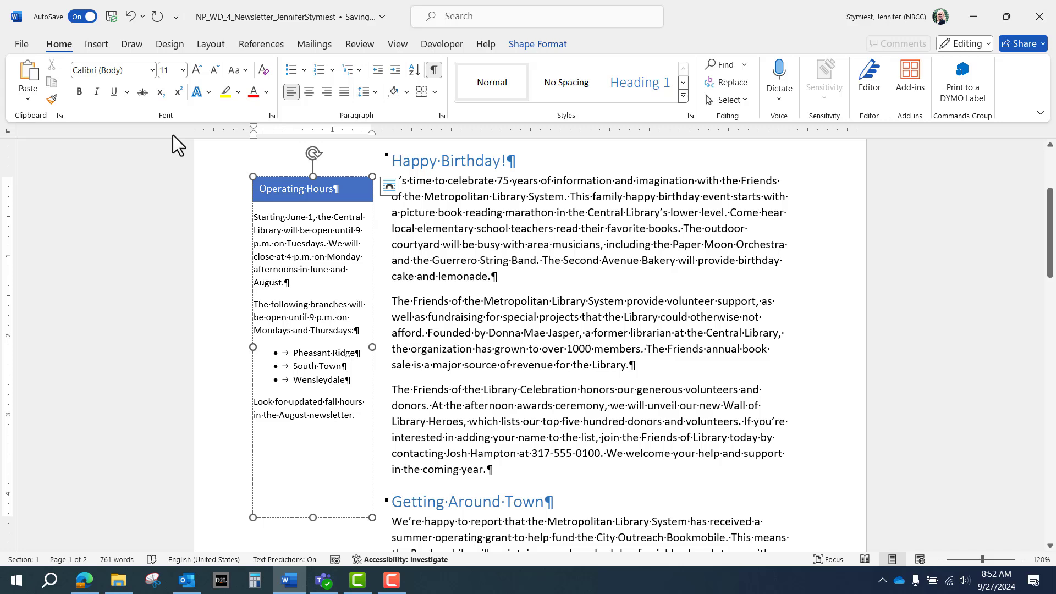
Set the font size of the whole Operating Hours sidebar, title and body included, to 11 pt.
left_click(292, 225)
left_click(296, 193)
left_click(279, 180)
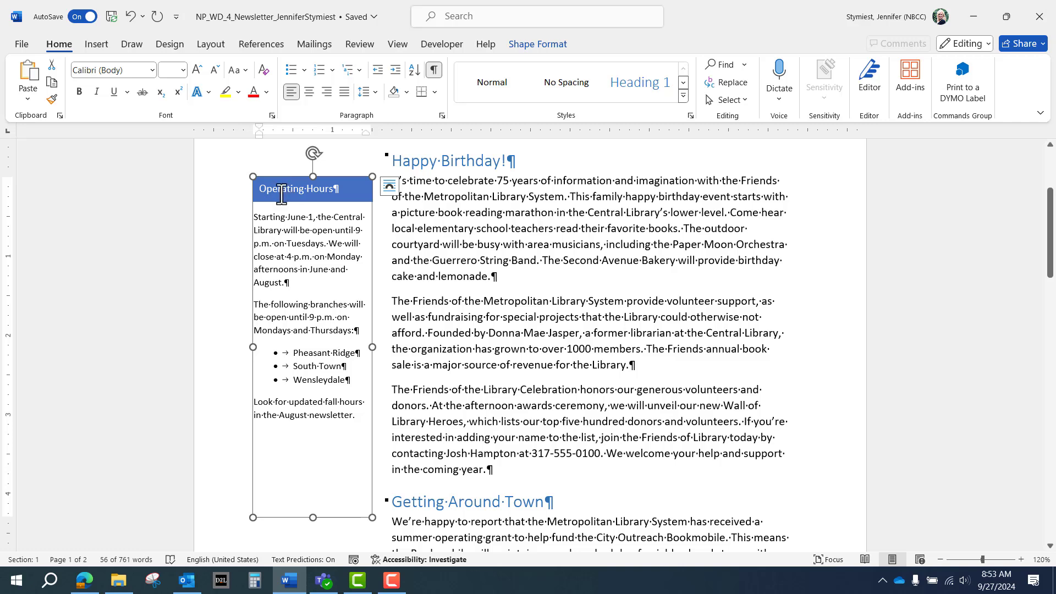
left_click(183, 70)
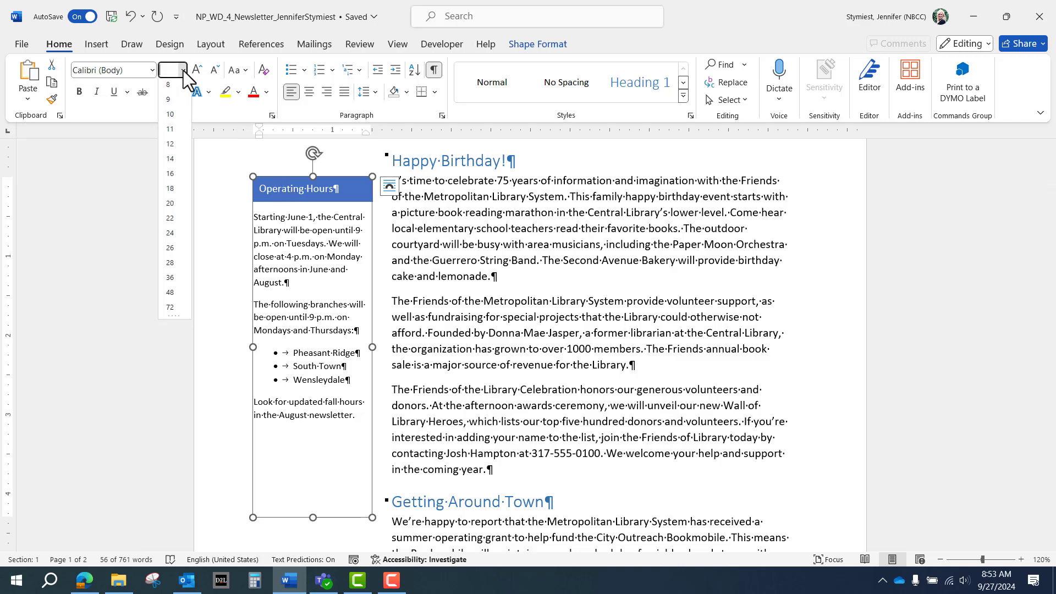
left_click(171, 132)
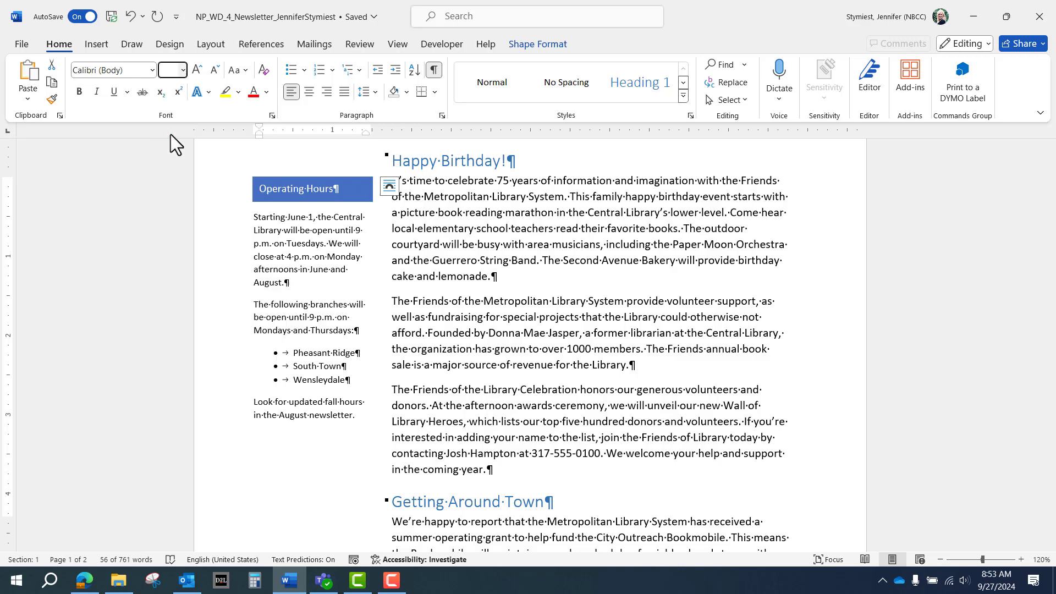
left_click(300, 186)
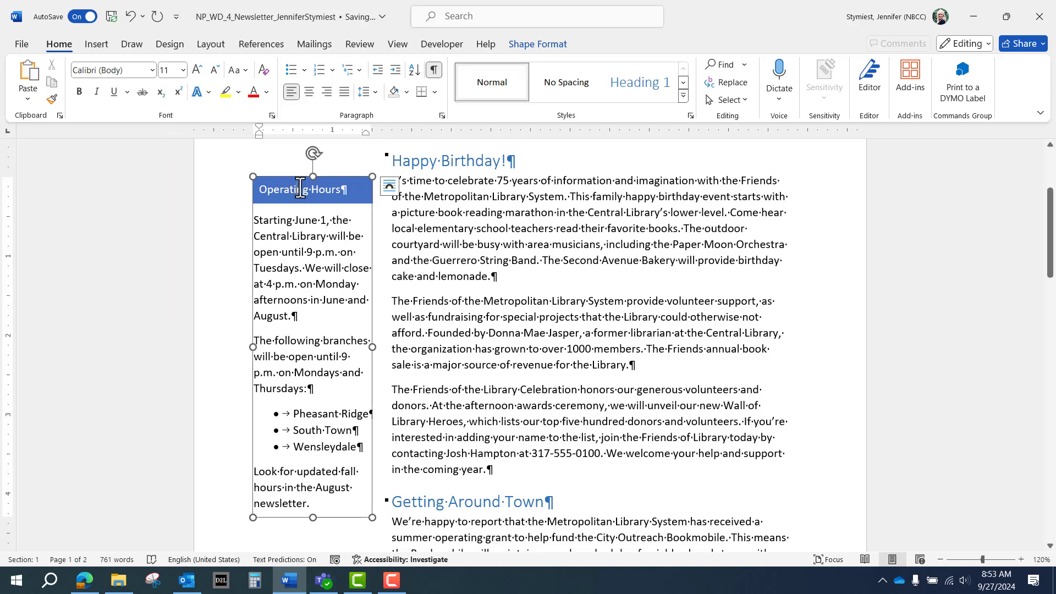
left_click(292, 235)
left_click(445, 329)
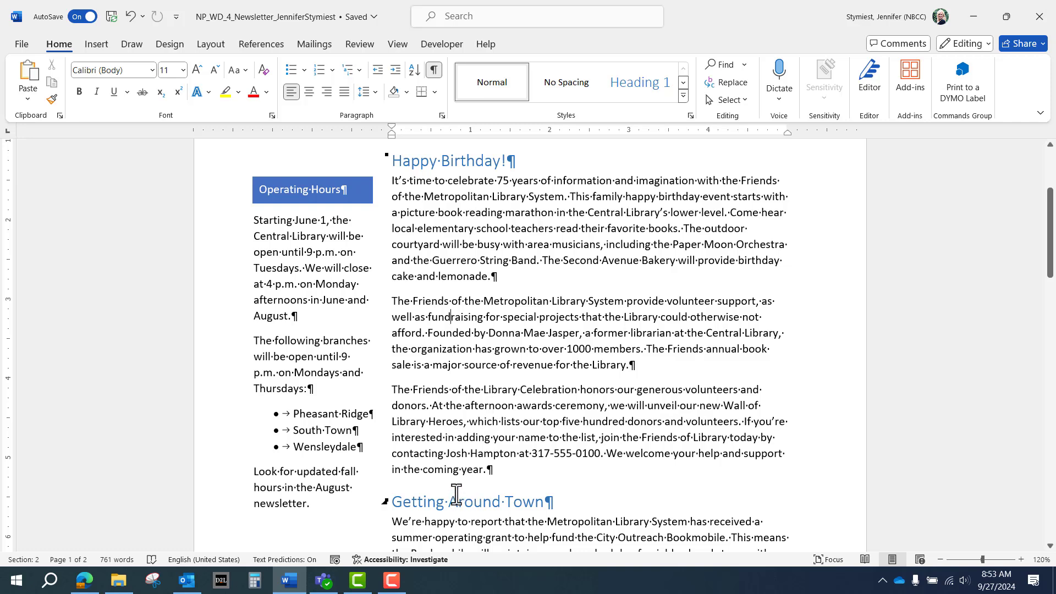
Draw a text box about 2.5" high and 1.2" wide below the sidebar, beside the "Getting Around Town" and "A Fond Farewell" sections.
scroll(473, 467, "down", 5)
scroll(475, 464, "down", 3)
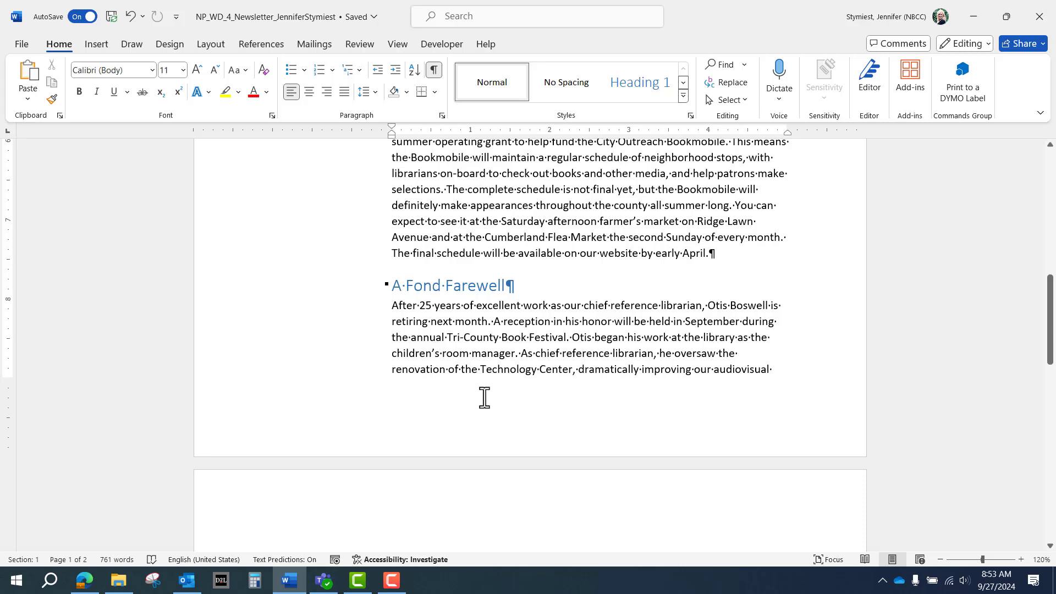
left_click(94, 48)
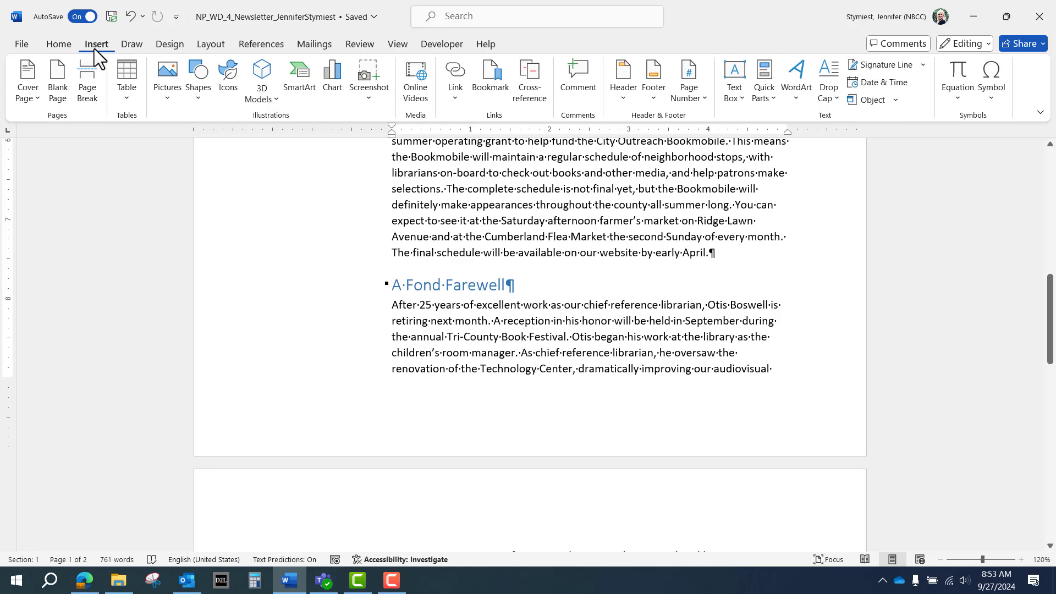
left_click(202, 101)
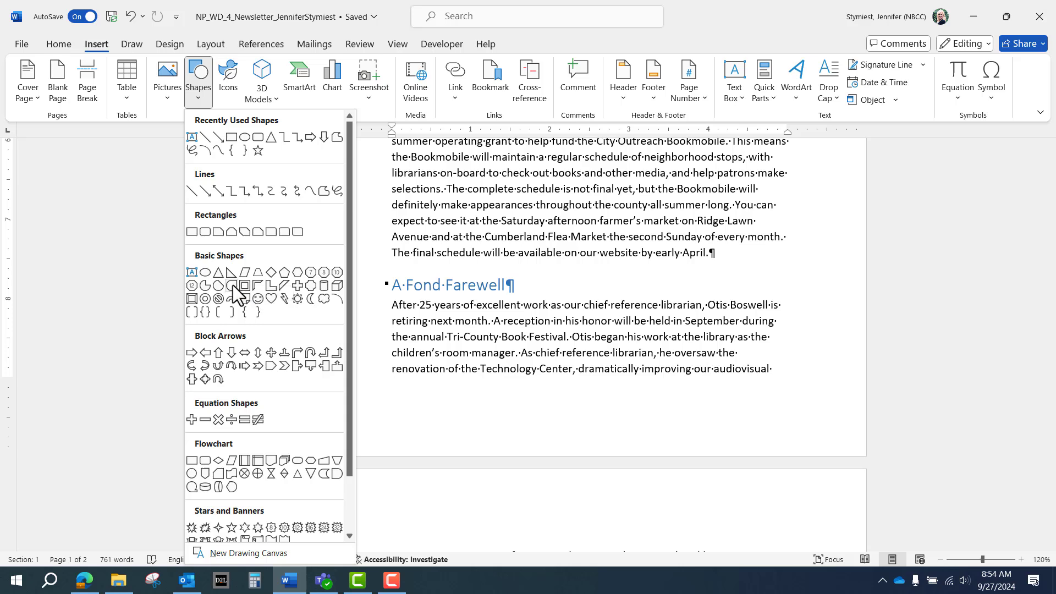
left_click(192, 272)
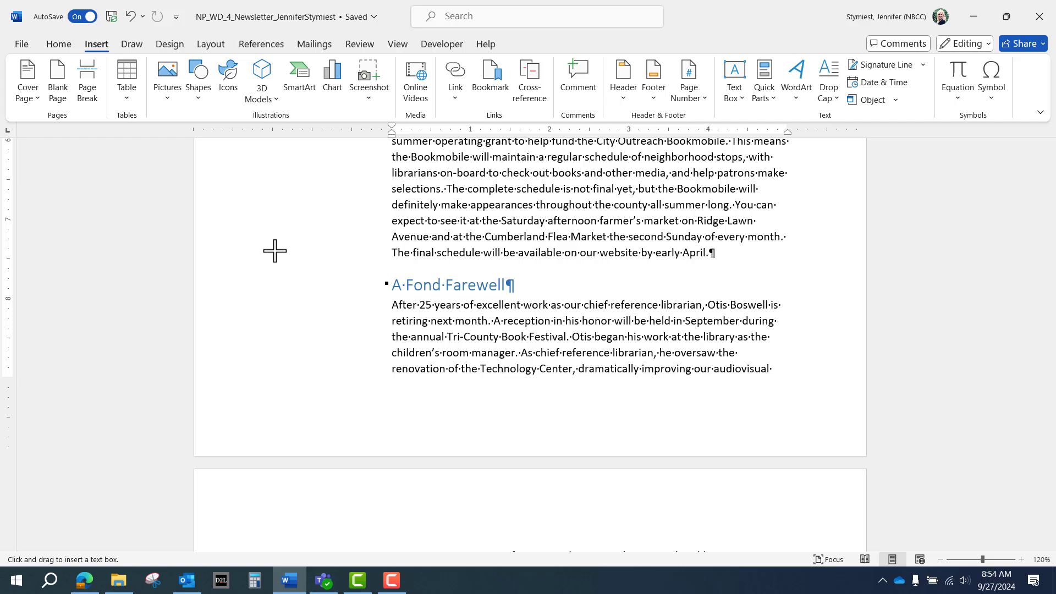
scroll(275, 251, "up", 2)
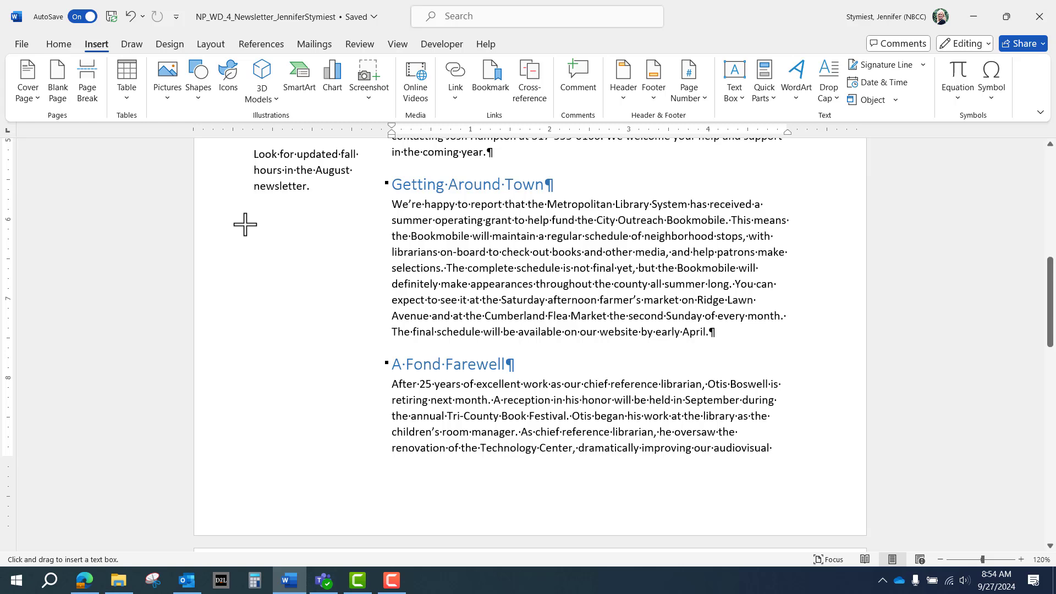
left_click_drag(246, 223, 338, 422)
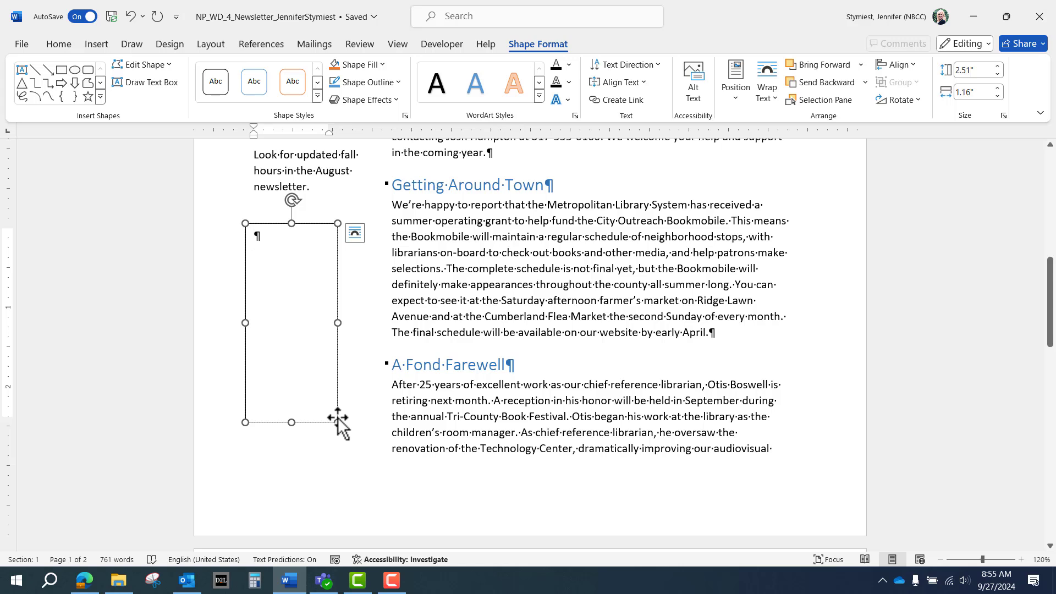
Set the new text box's size to 2.5" high and 1.5" wide.
left_click(978, 70)
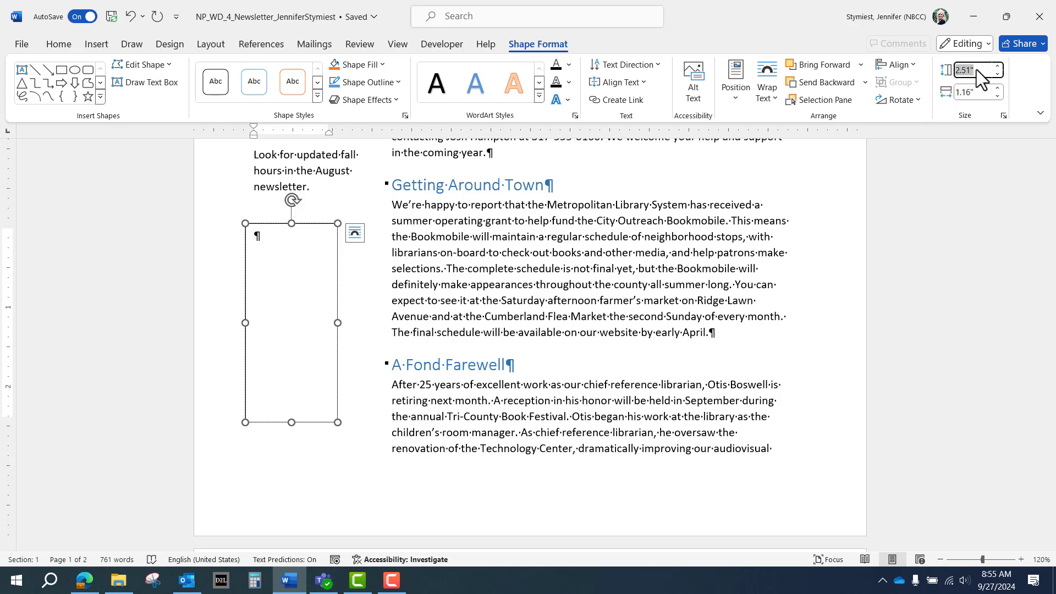
key("Return")
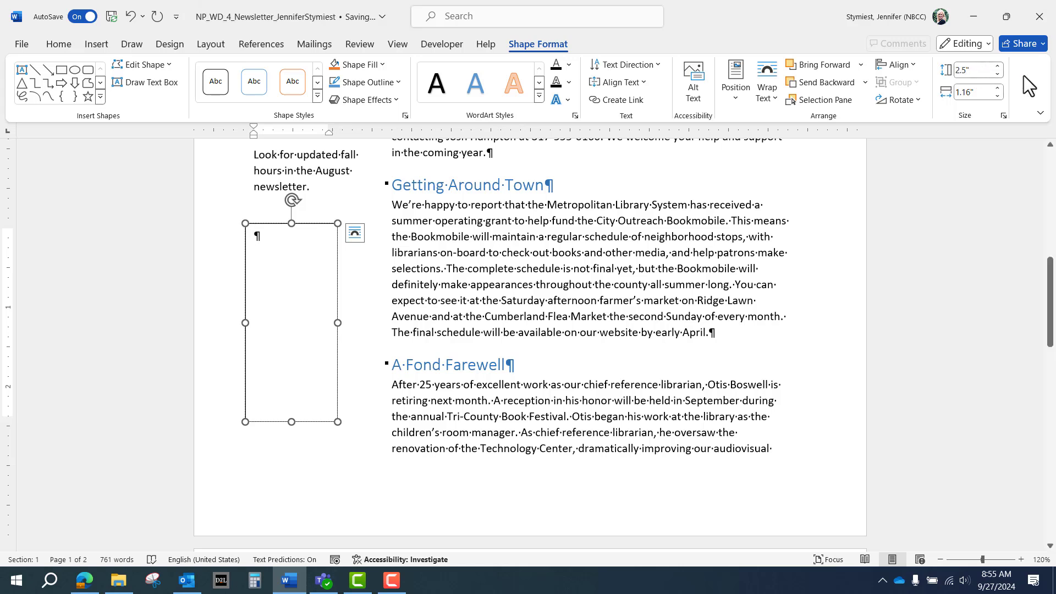
left_click(978, 90)
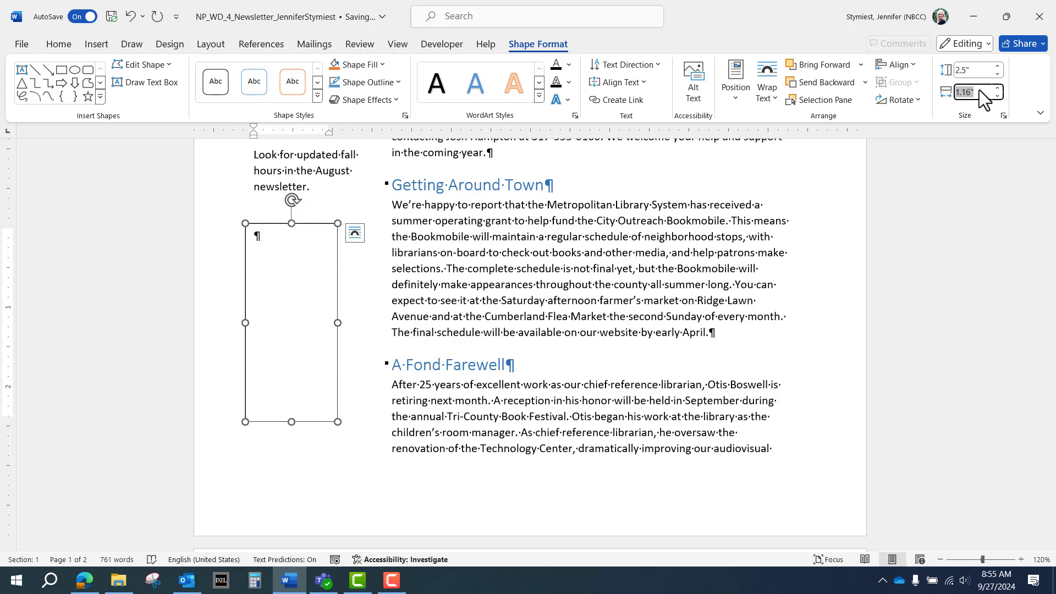
type("1.5")
key("Return")
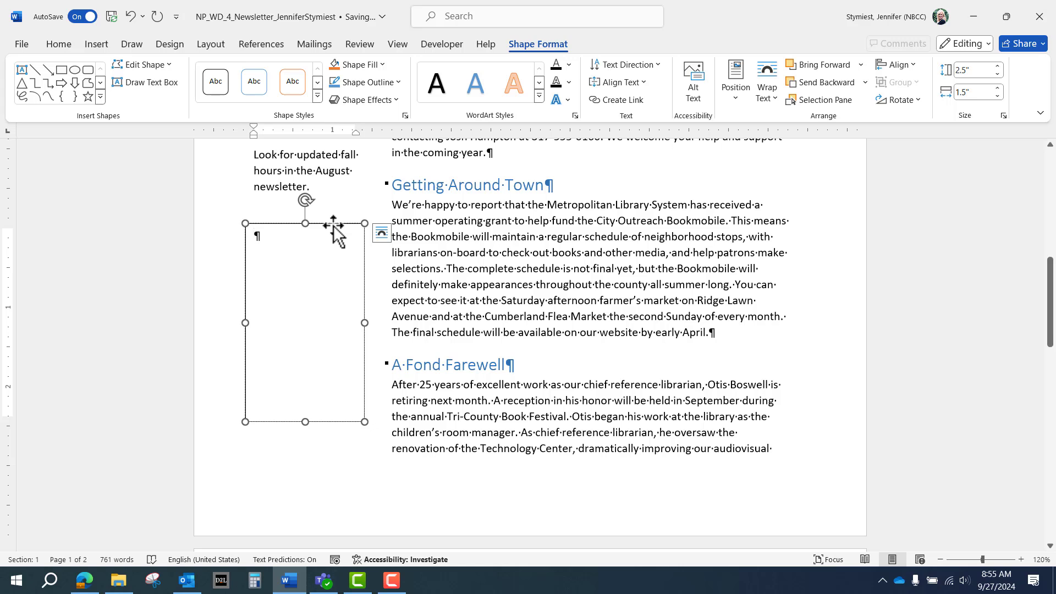
Move the empty text box down until its lower edge aligns with the page's bottom margin.
left_click_drag(333, 226, 335, 260)
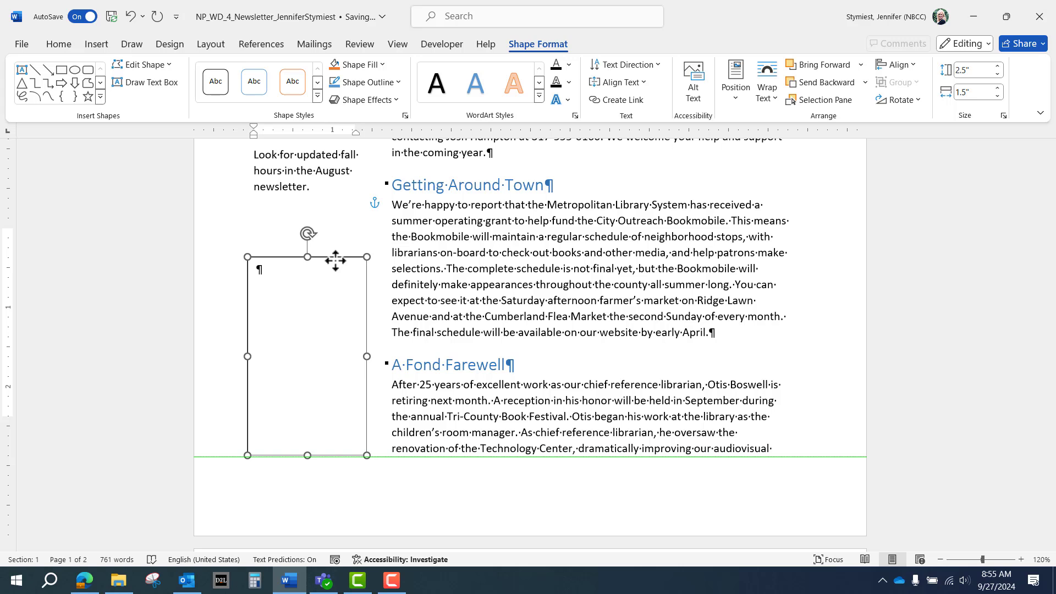
mouse_move(336, 260)
left_mouse_down()
mouse_move(309, 260)
mouse_move(332, 263)
left_mouse_up()
scroll(495, 268, "up", 1)
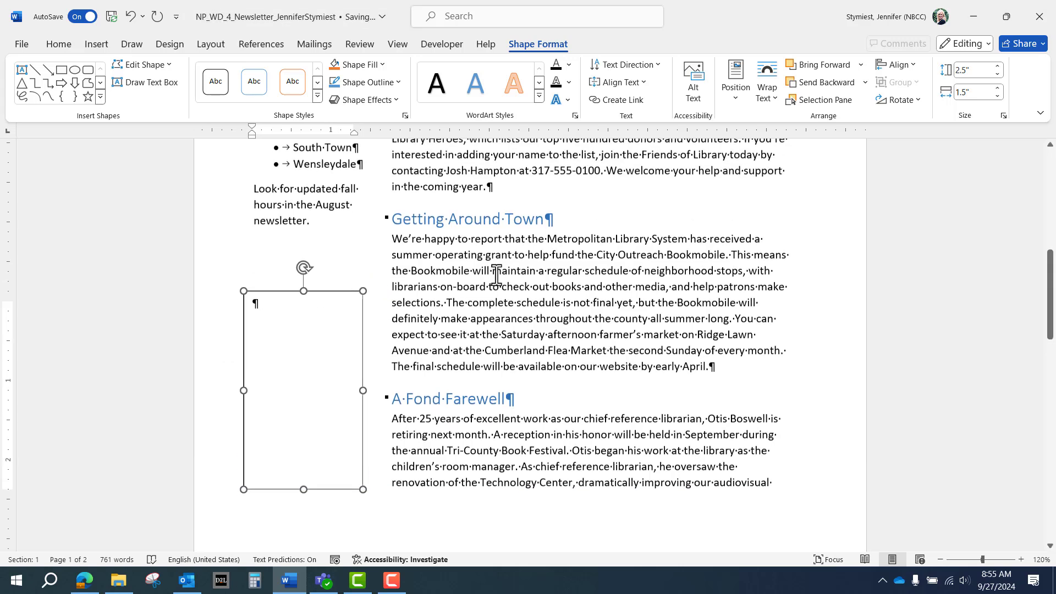
left_click(941, 559)
left_click(941, 560)
left_click(369, 298)
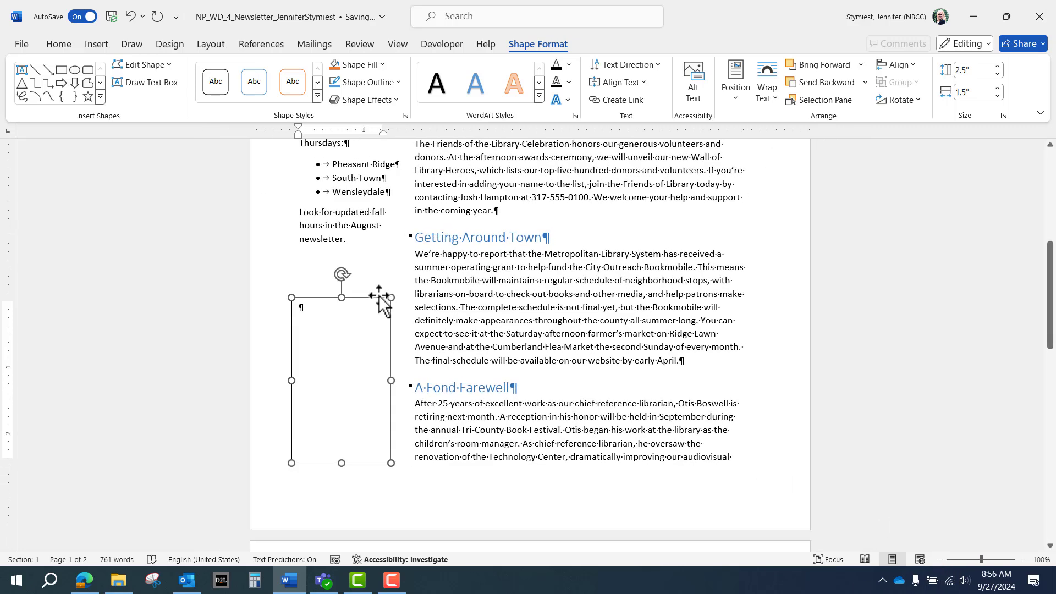
mouse_move(369, 299)
left_mouse_down()
mouse_move(351, 296)
mouse_move(362, 296)
left_mouse_up()
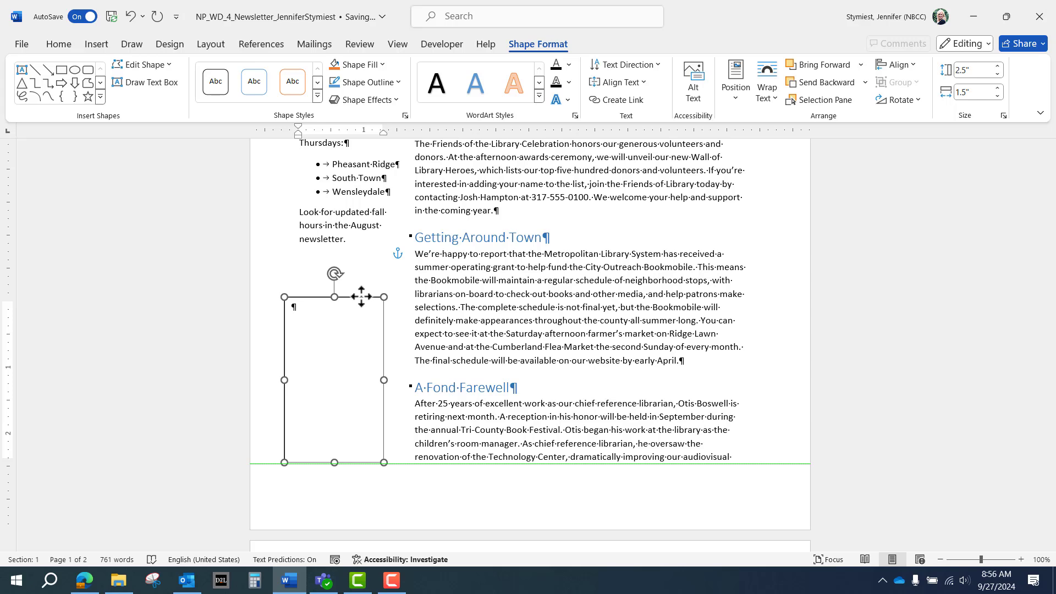
left_click_drag(361, 296, 361, 296)
Move the empty text box sideways until its left edge aligns with the page's left margin and the Operating Hours sidebar.
scroll(448, 278, "up", 3)
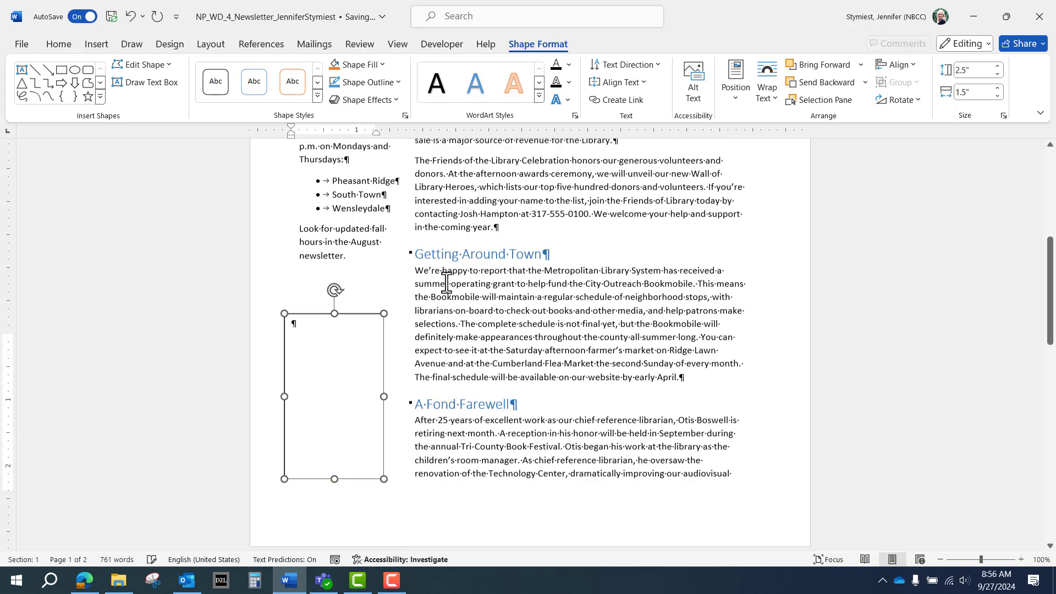
left_click(323, 250)
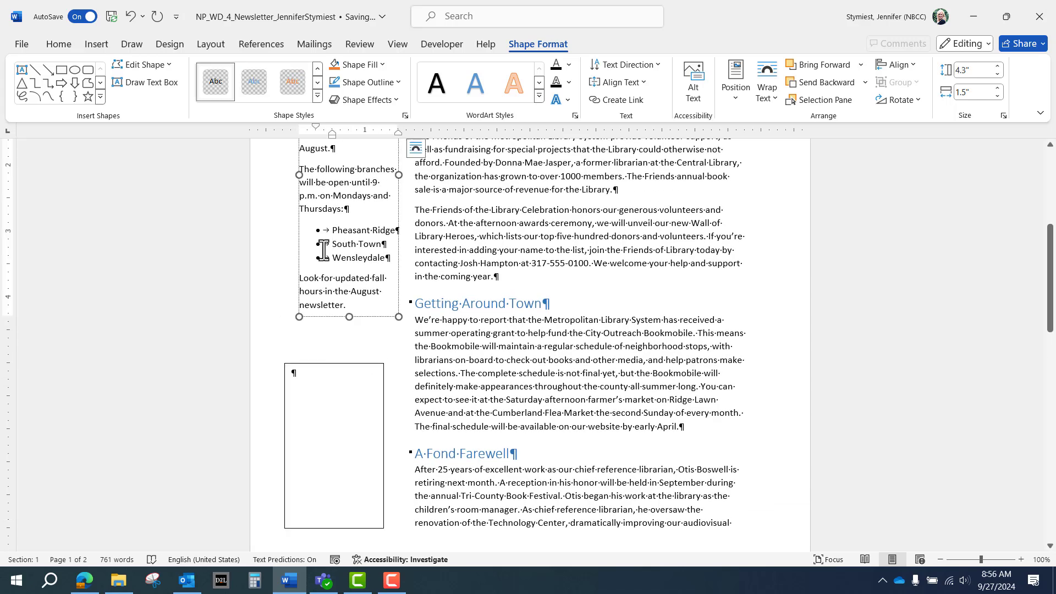
scroll(323, 250, "up", 1)
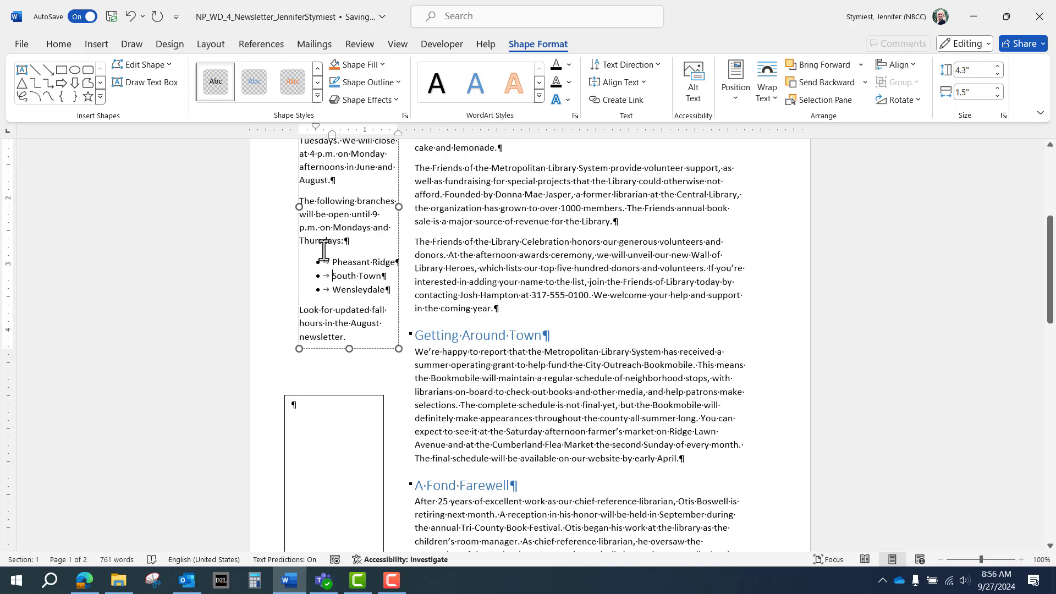
left_click(389, 422)
scroll(495, 429, "down", 2)
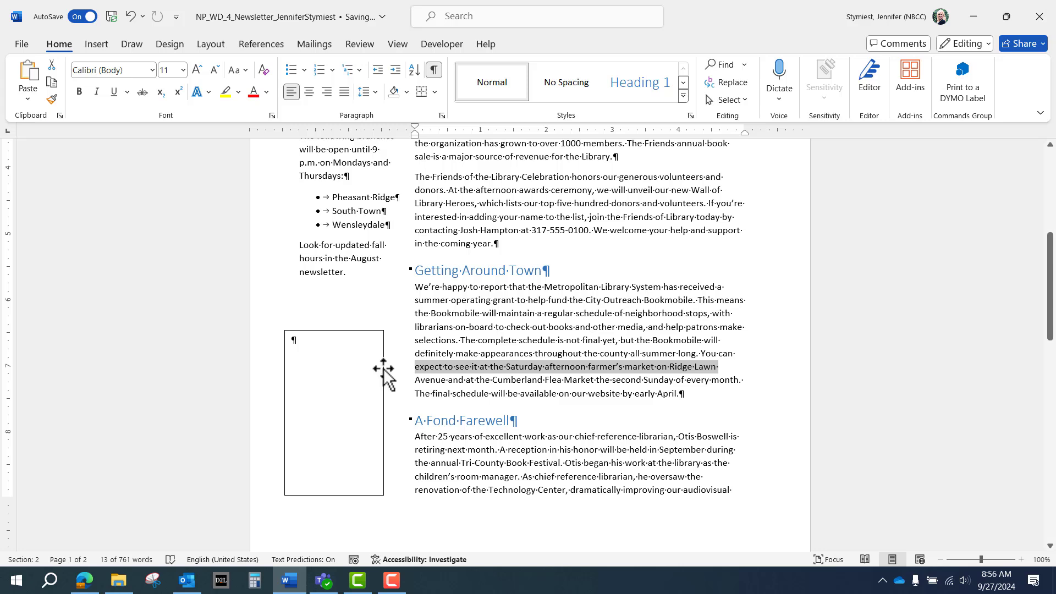
left_click_drag(383, 368, 394, 368)
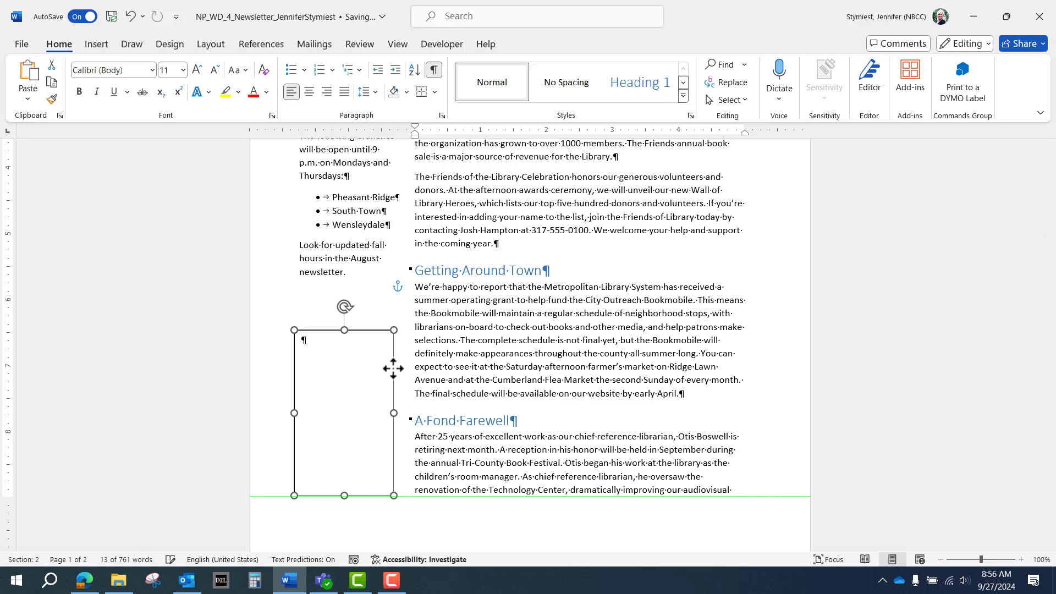
left_click_drag(394, 369, 399, 369)
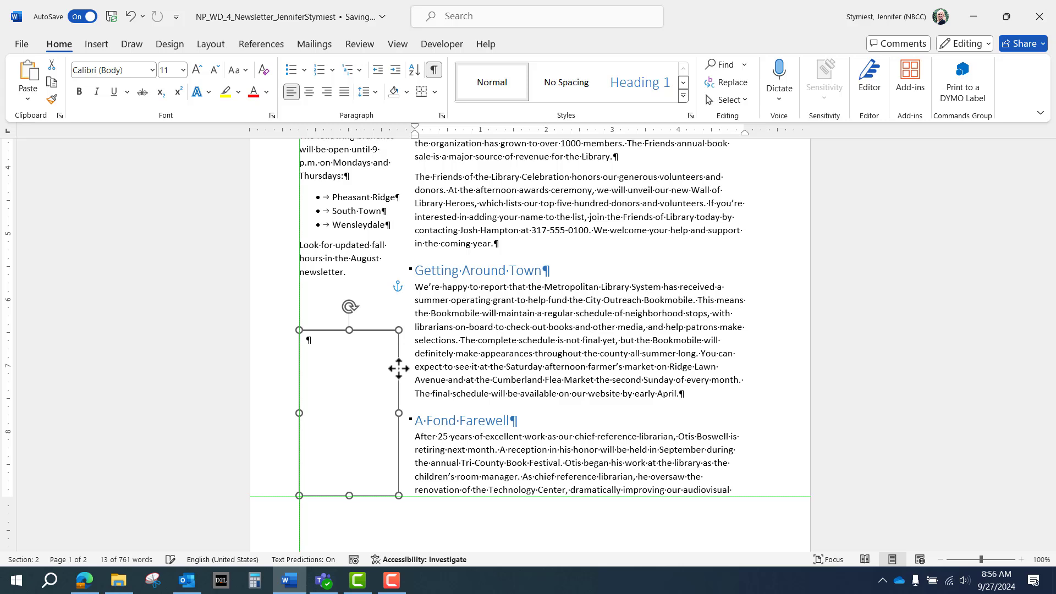
left_click_drag(399, 369, 399, 368)
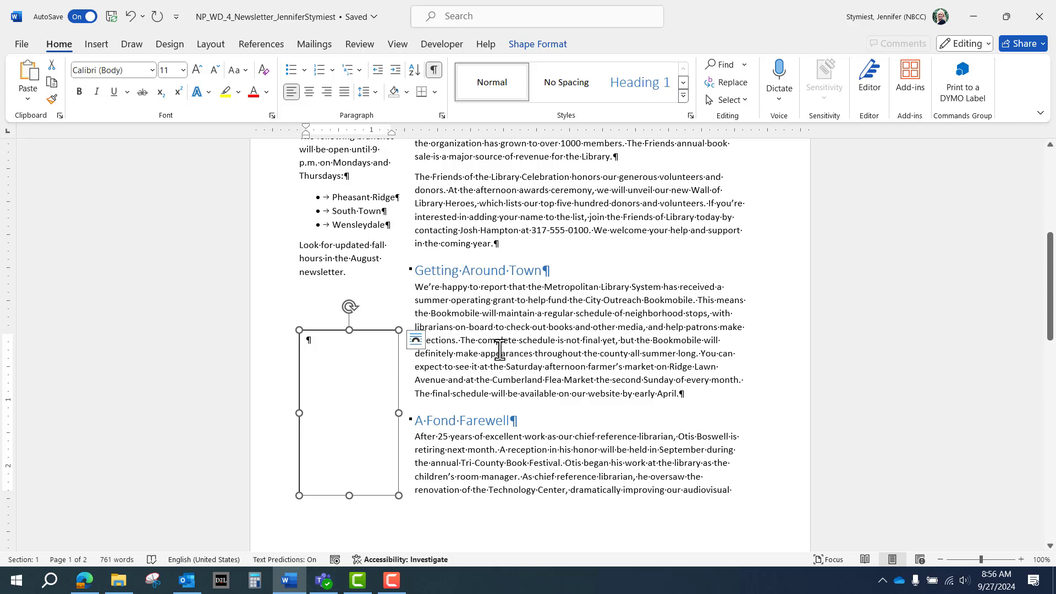
left_click(586, 340)
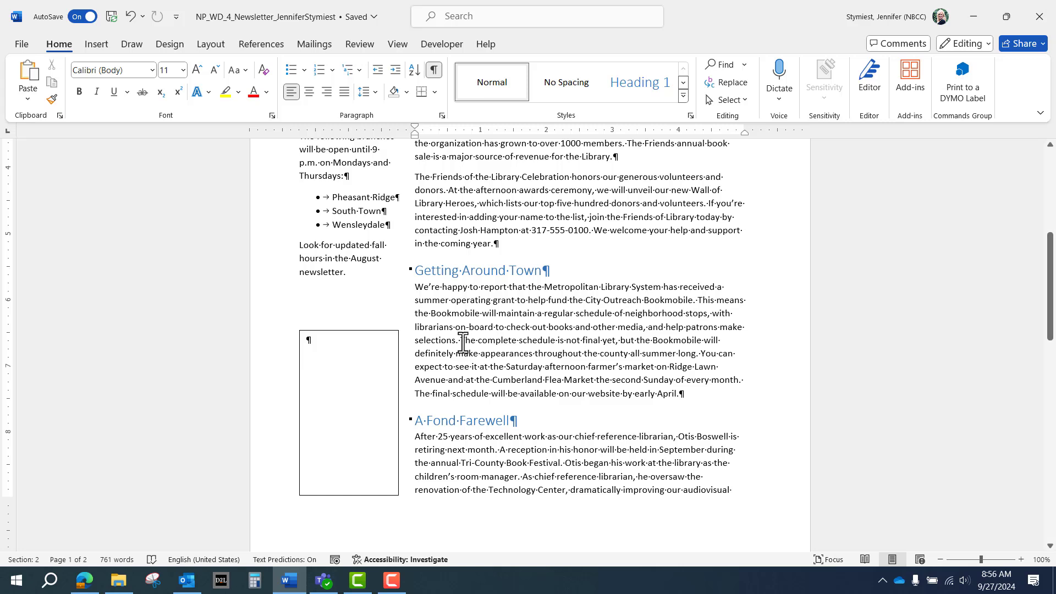
Copy the sentence beginning "The complete schedule is not final yet" from the "Getting Around Town" paragraph into the empty text box.
left_click_drag(462, 341, 708, 353)
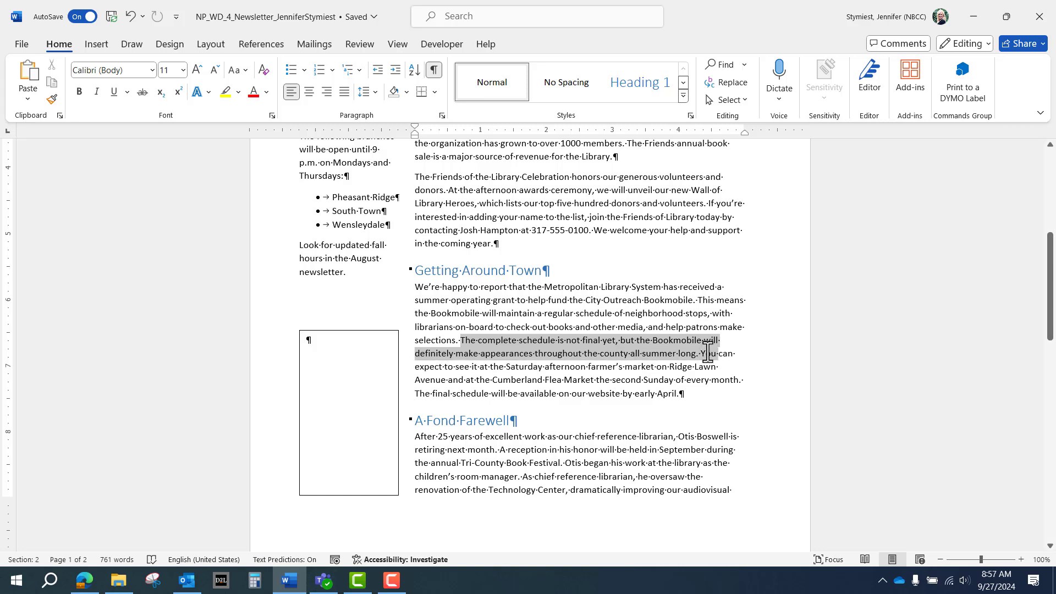
left_click_drag(708, 353, 698, 353)
key("ctrl+c")
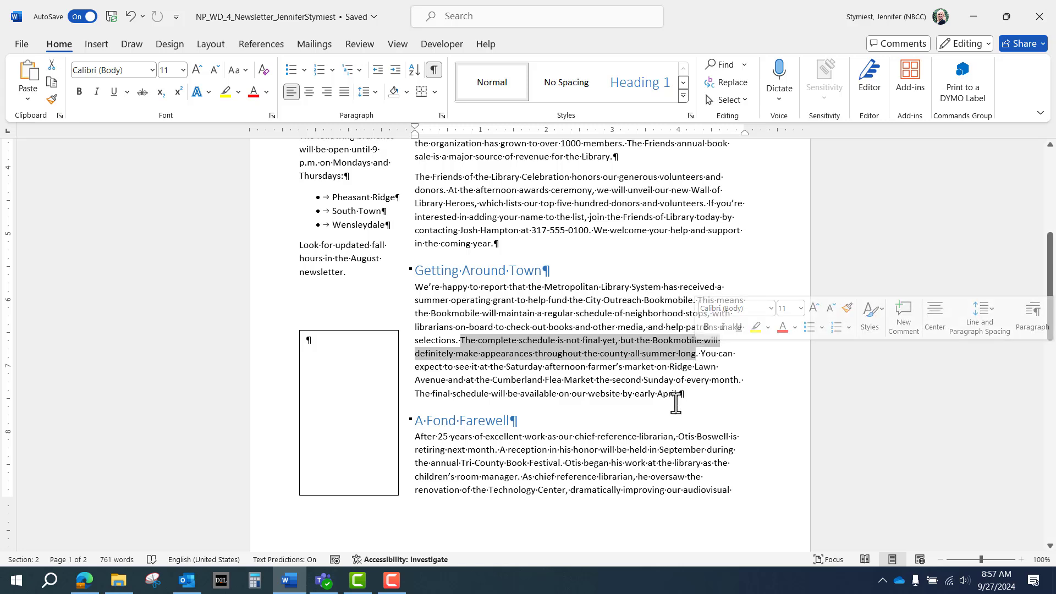
left_click(464, 341)
left_click_drag(464, 340, 699, 356)
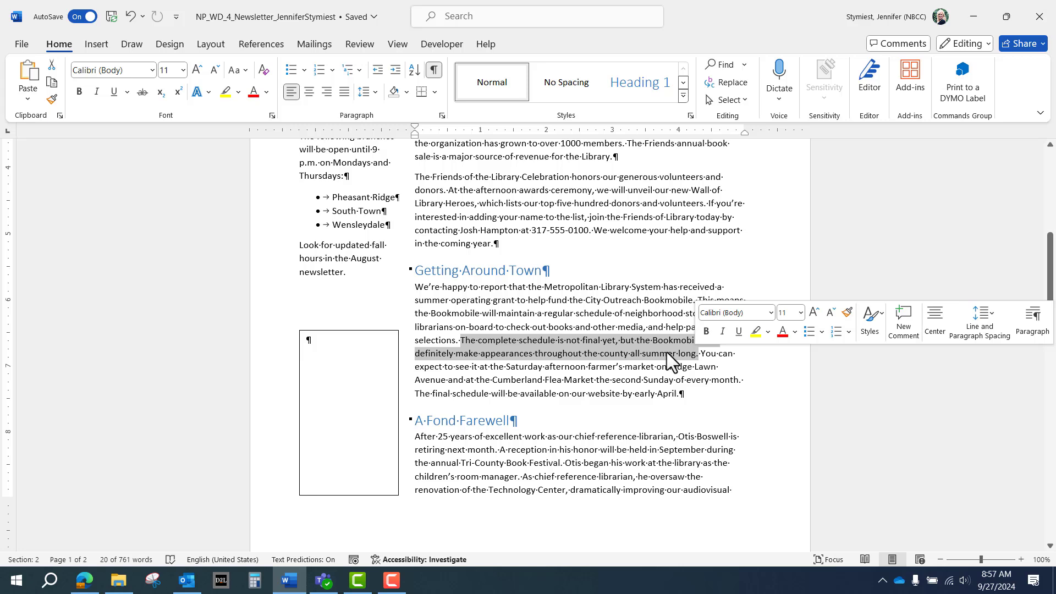
type("NP_WD_4_Newsletter_JenniferStymiest.docx")
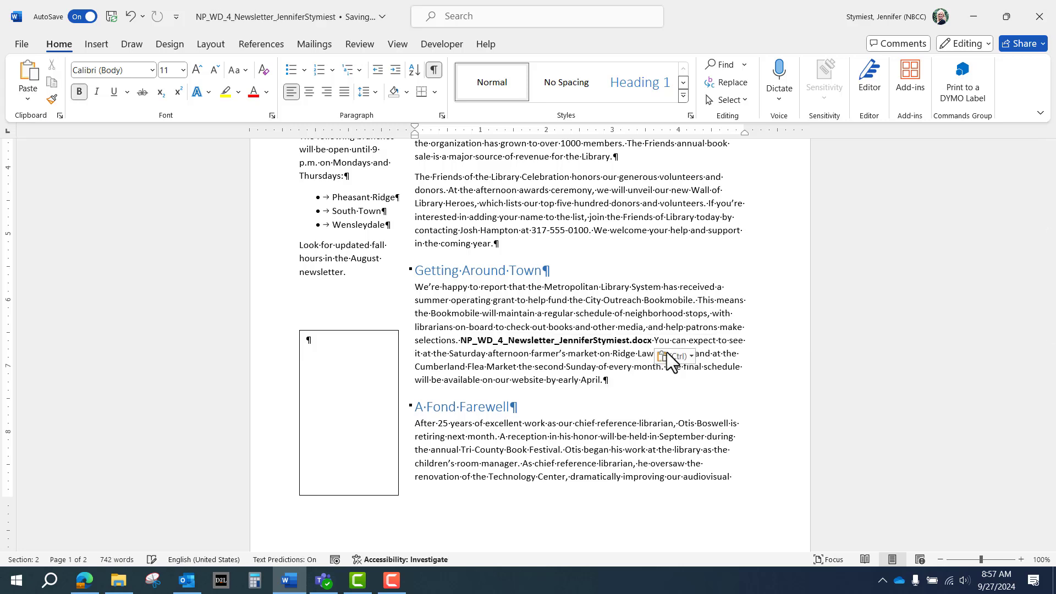
left_click(130, 17)
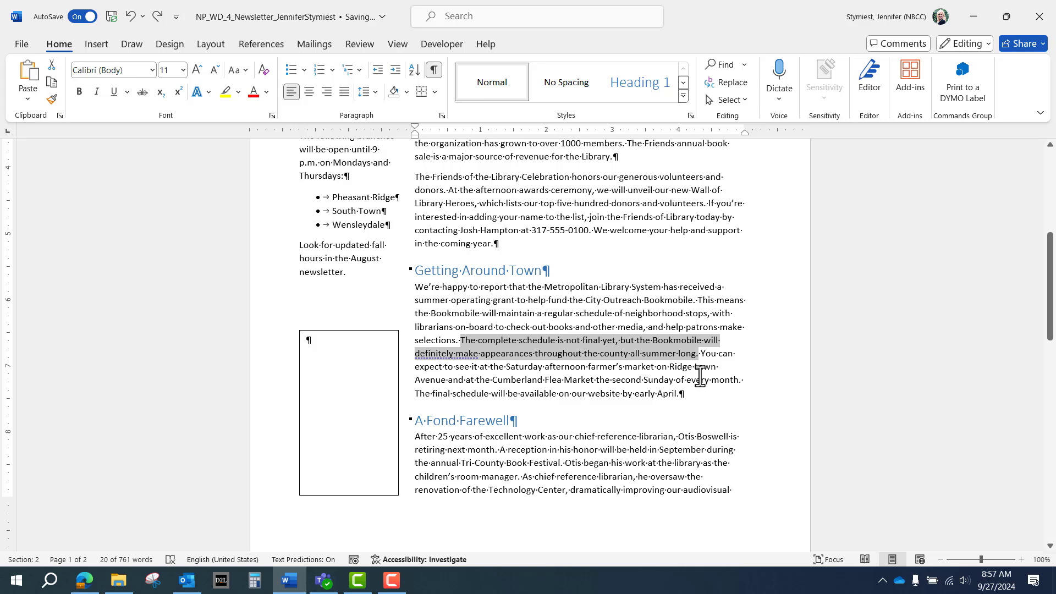
left_click(333, 348)
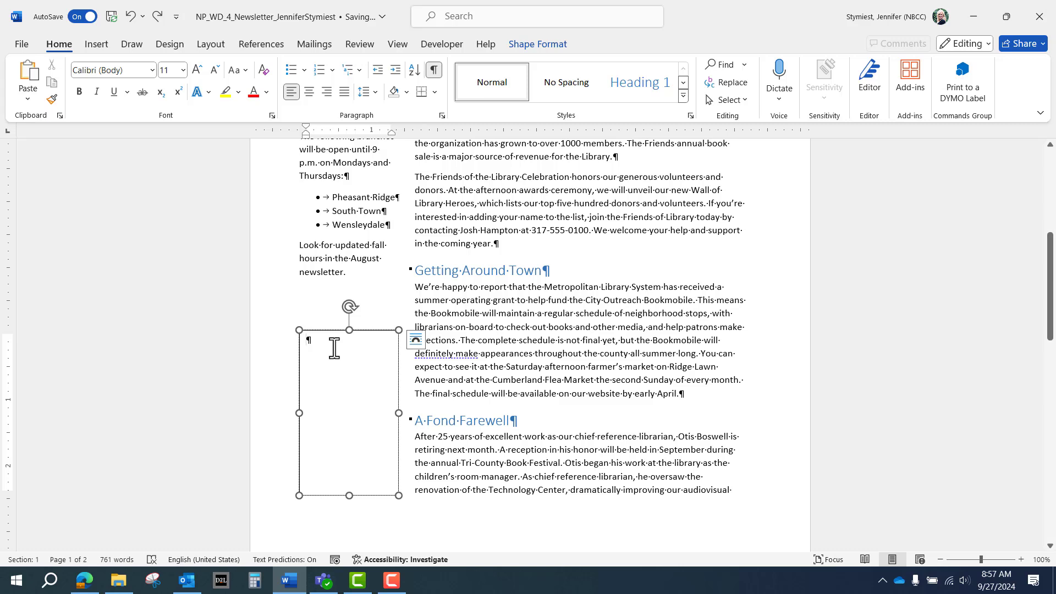
key("ctrl+v")
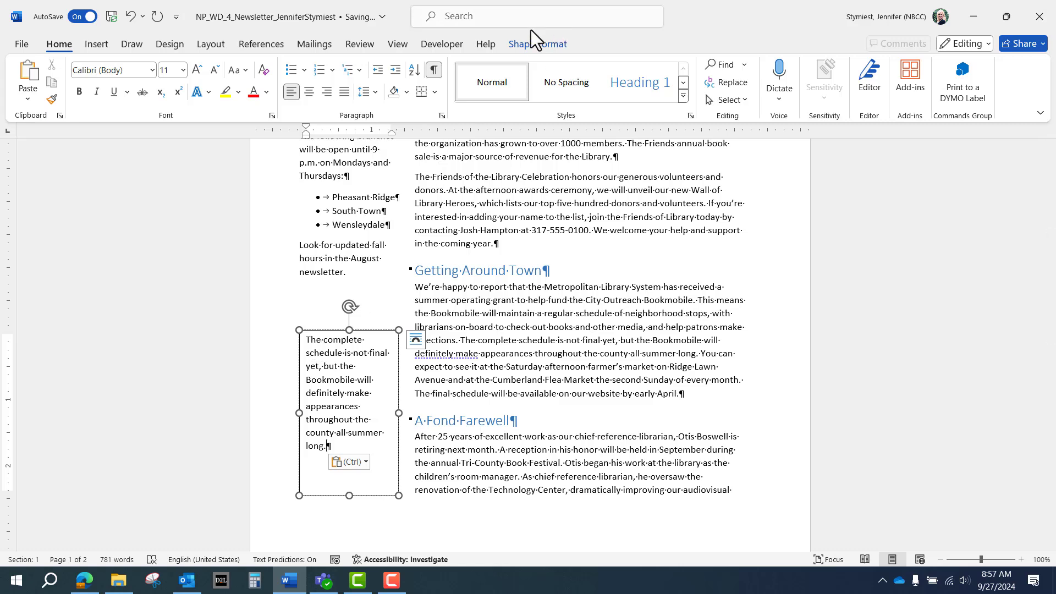
Enclose the Bookmobile sentence in the text box in opening and closing quotation marks.
left_click(536, 45)
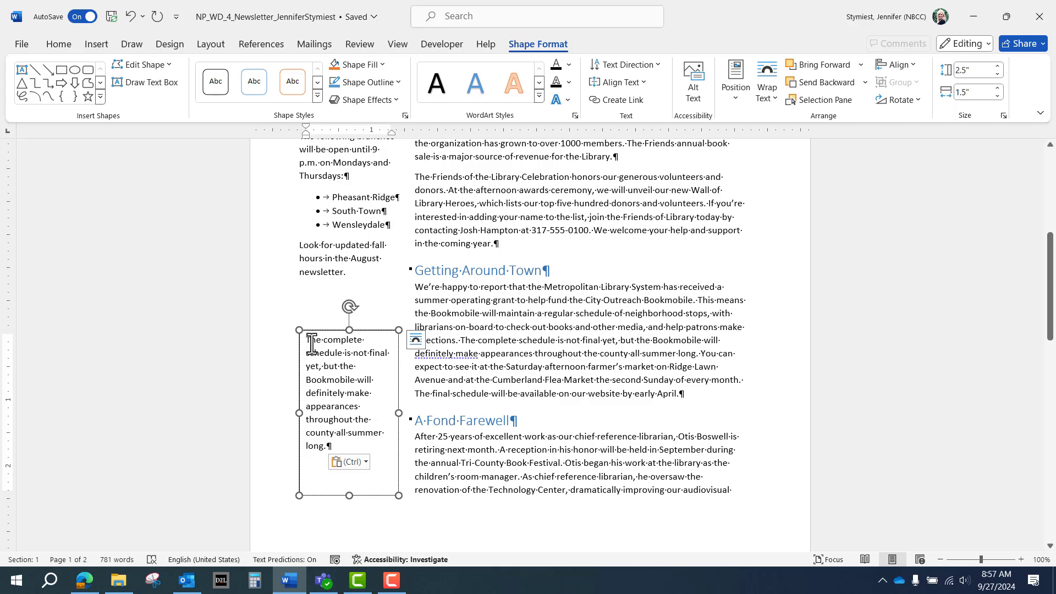
left_click(308, 341)
type("\"")
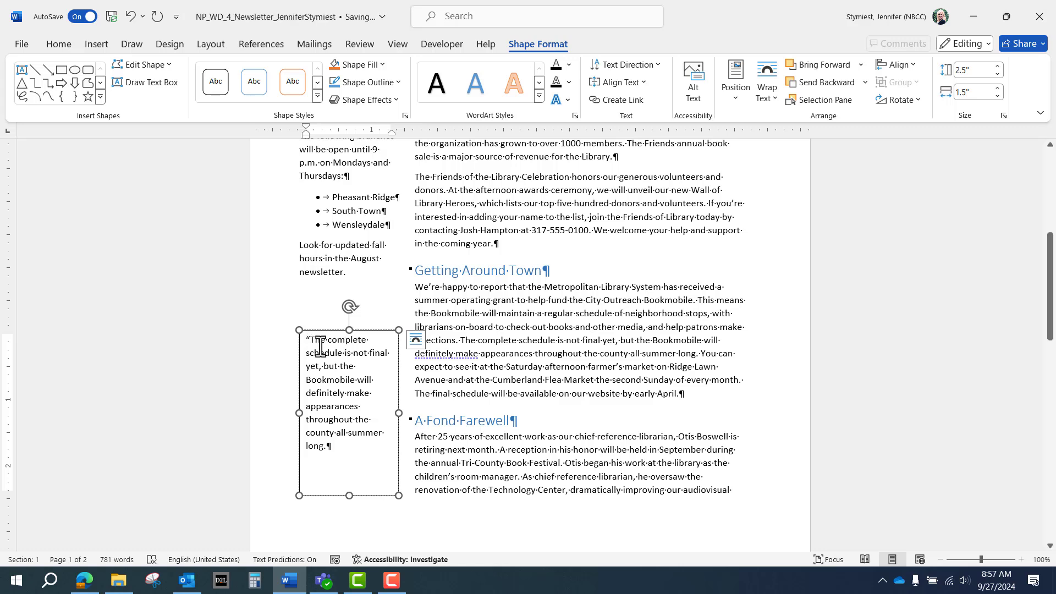
left_click(330, 448)
type("\"")
Set the vertical text alignment of the quotation in the text box to Middle.
left_click(911, 64)
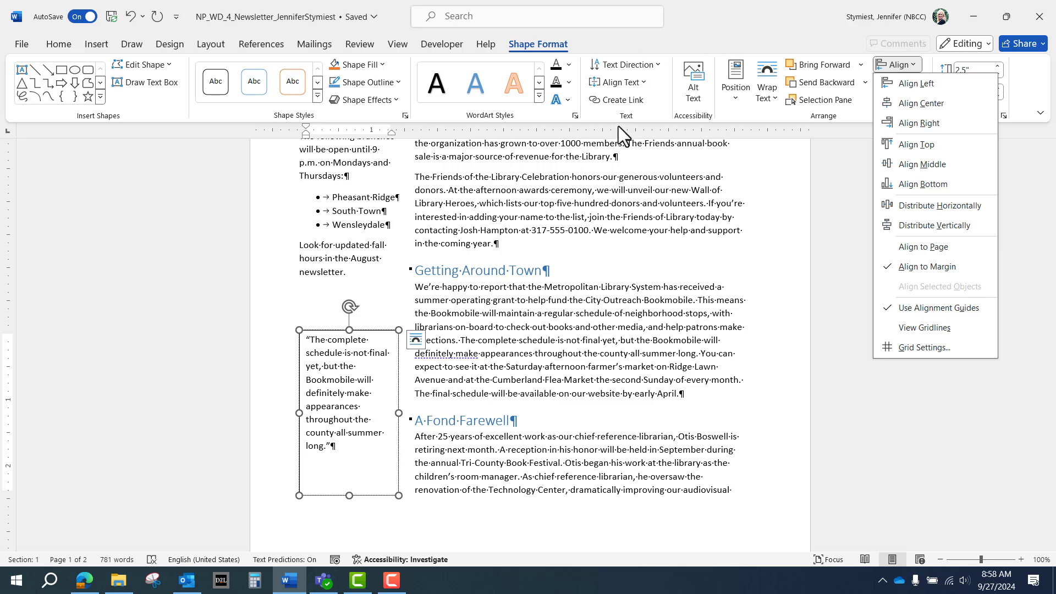
left_click(372, 334)
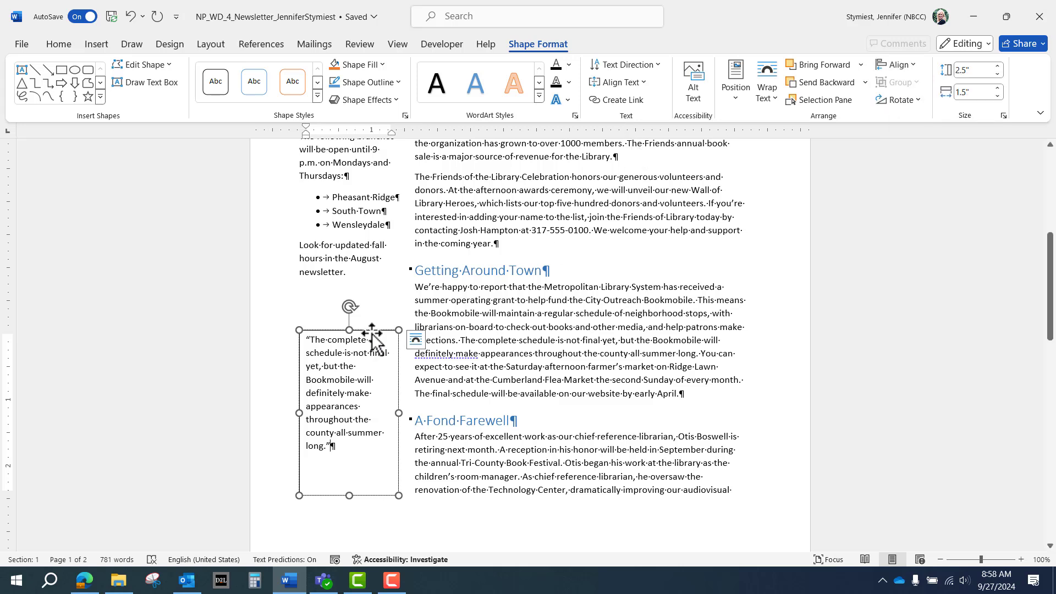
left_click(372, 334)
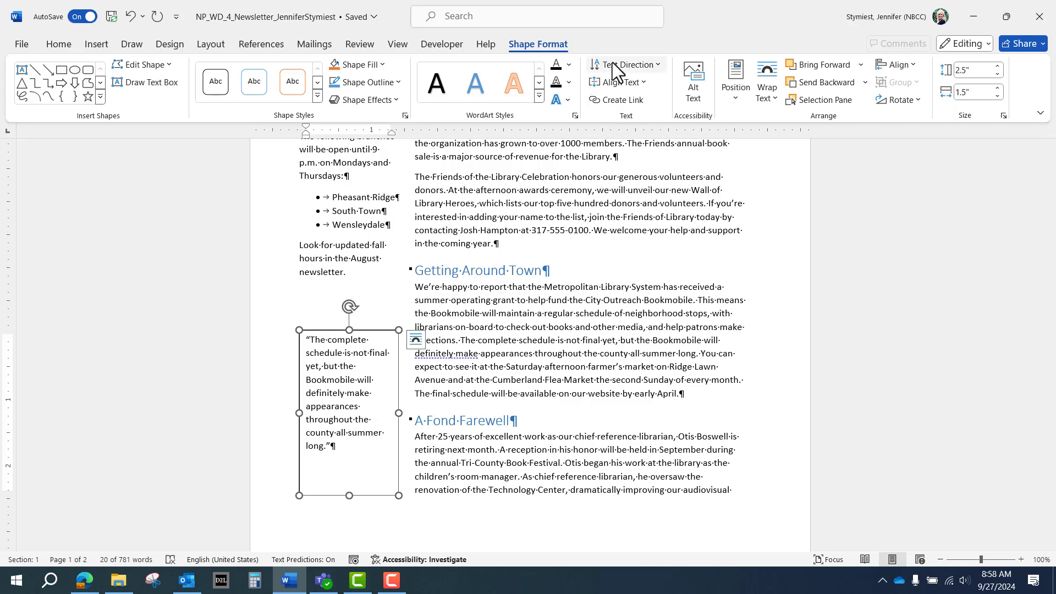
left_click(645, 83)
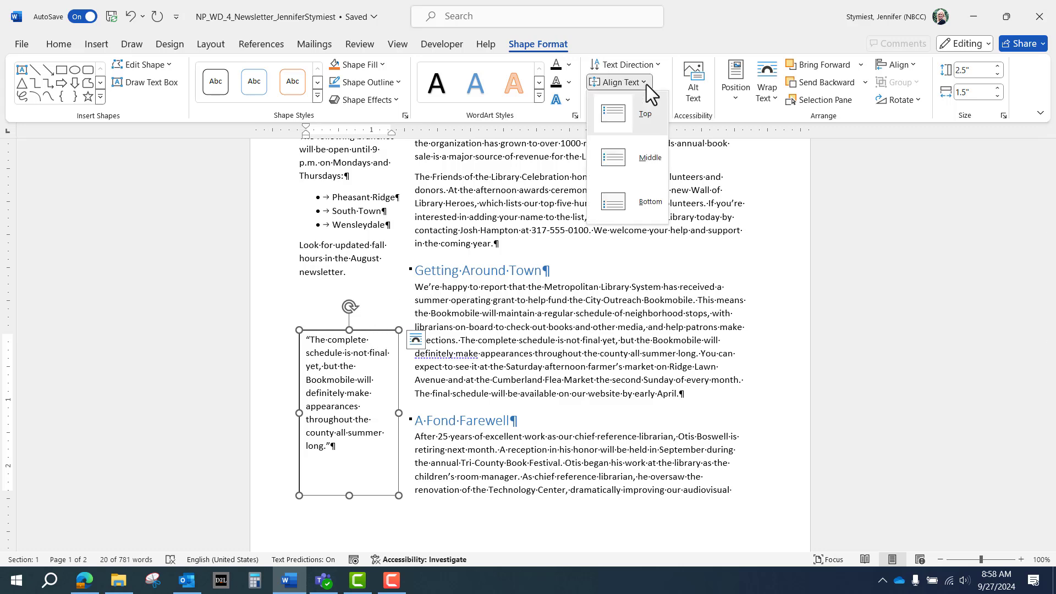
left_click(642, 164)
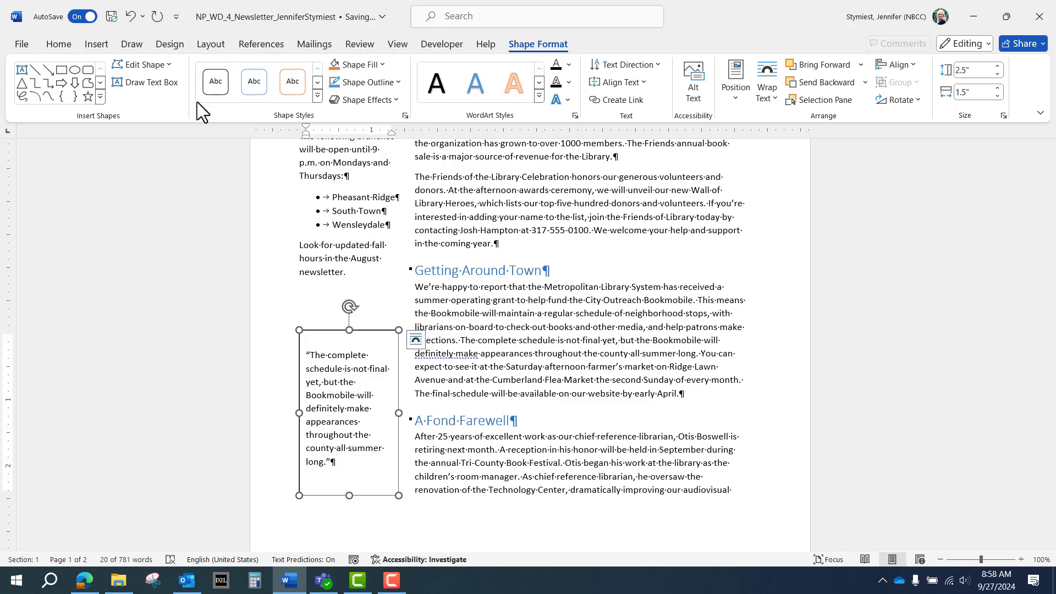
Apply the outlined, solid dark-blue theme style to the quotation text box and fix its position on the page.
left_click(318, 96)
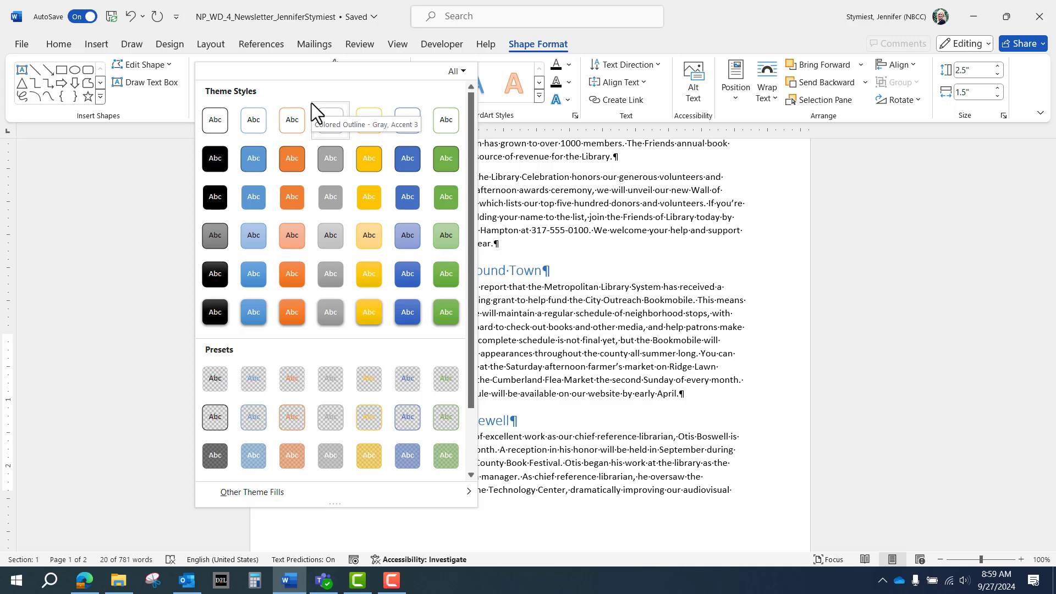
left_click(412, 163)
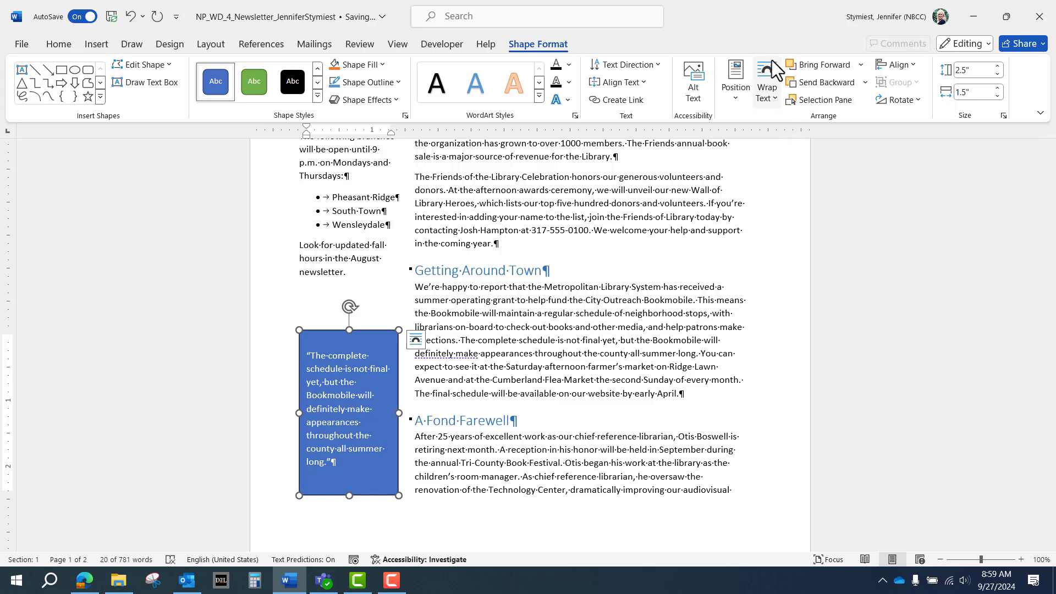
left_click(774, 98)
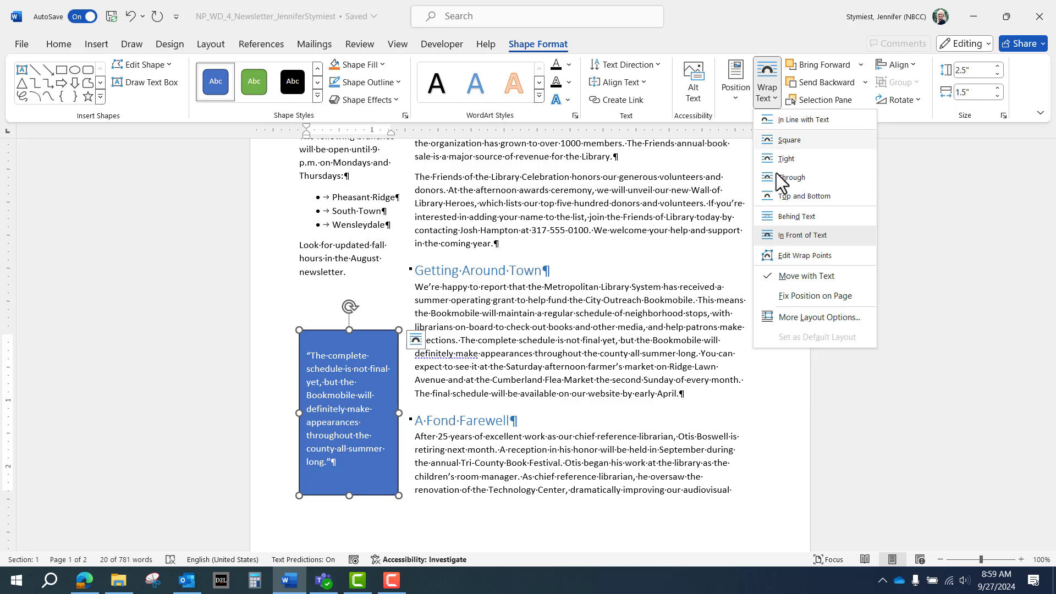
left_click(773, 301)
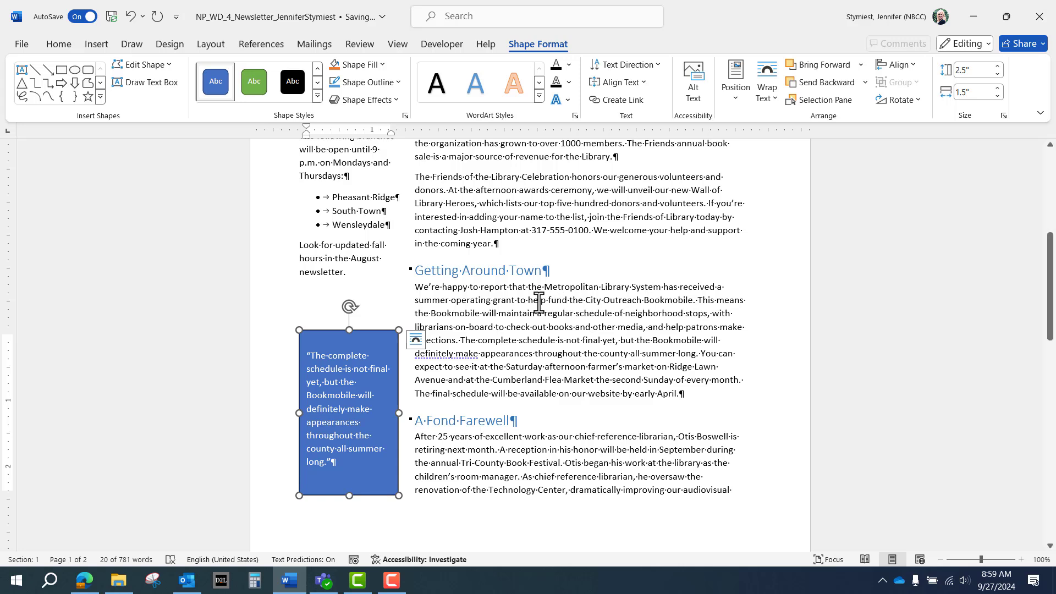
left_click(538, 366)
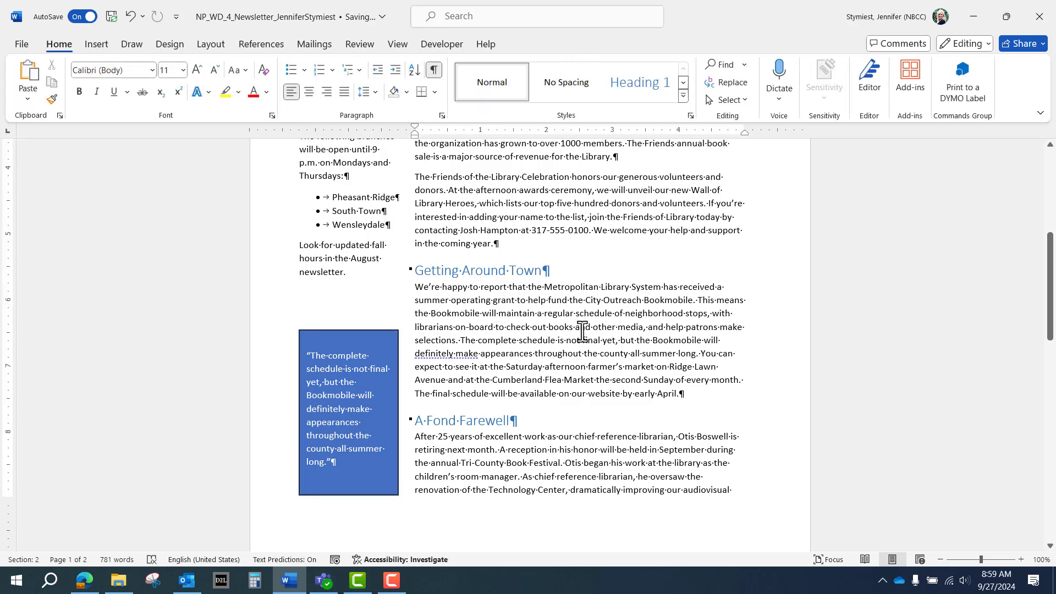
Insert an Ion Sidebar 1 text box at the start of page 2, above "Heard Any Good Books Lately?", and select it.
scroll(624, 278, "down", 6)
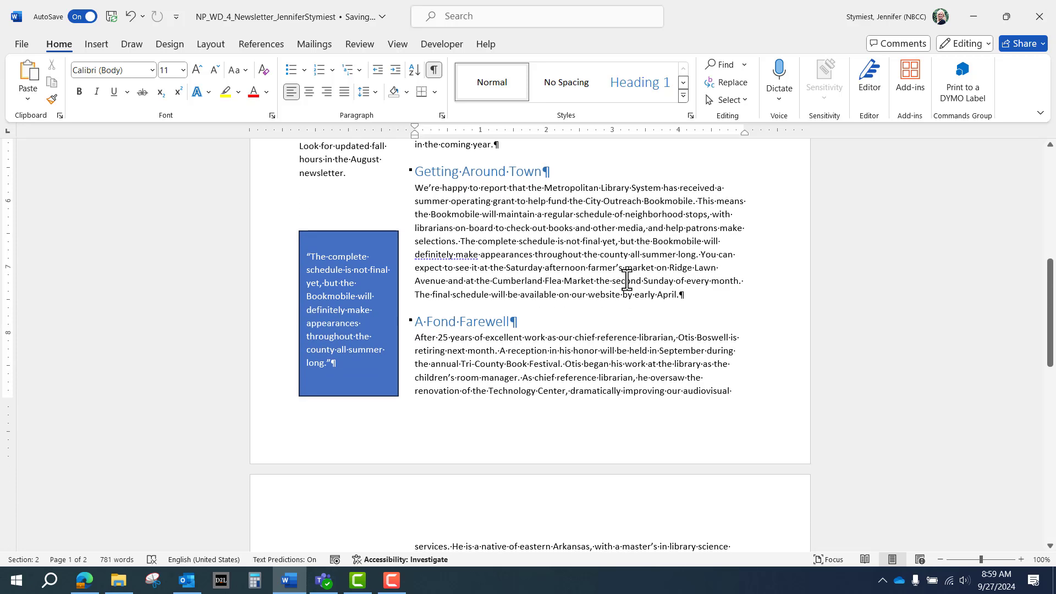
scroll(626, 277, "down", 5)
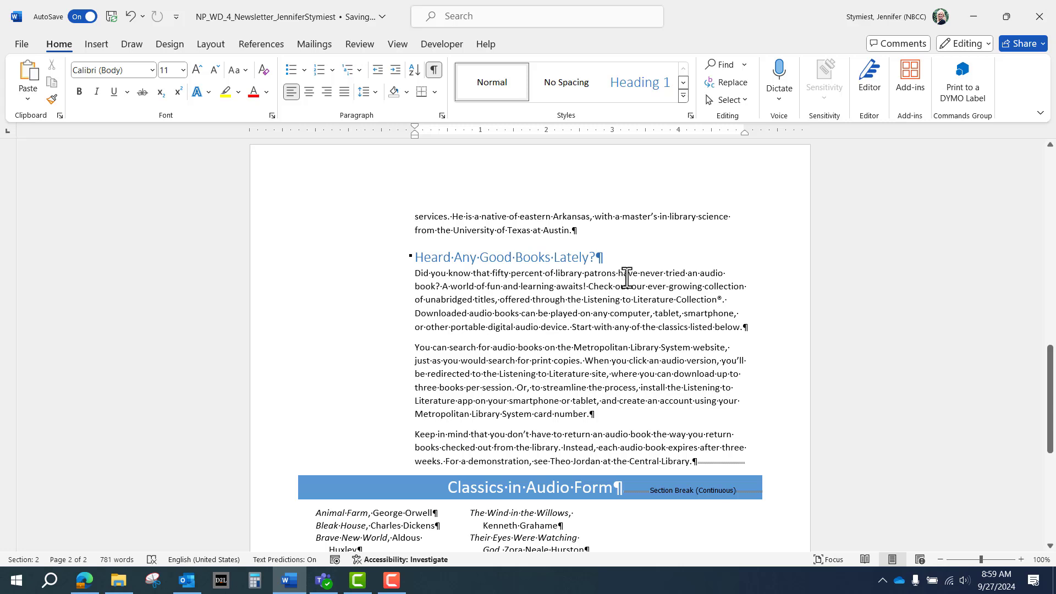
left_click(464, 215)
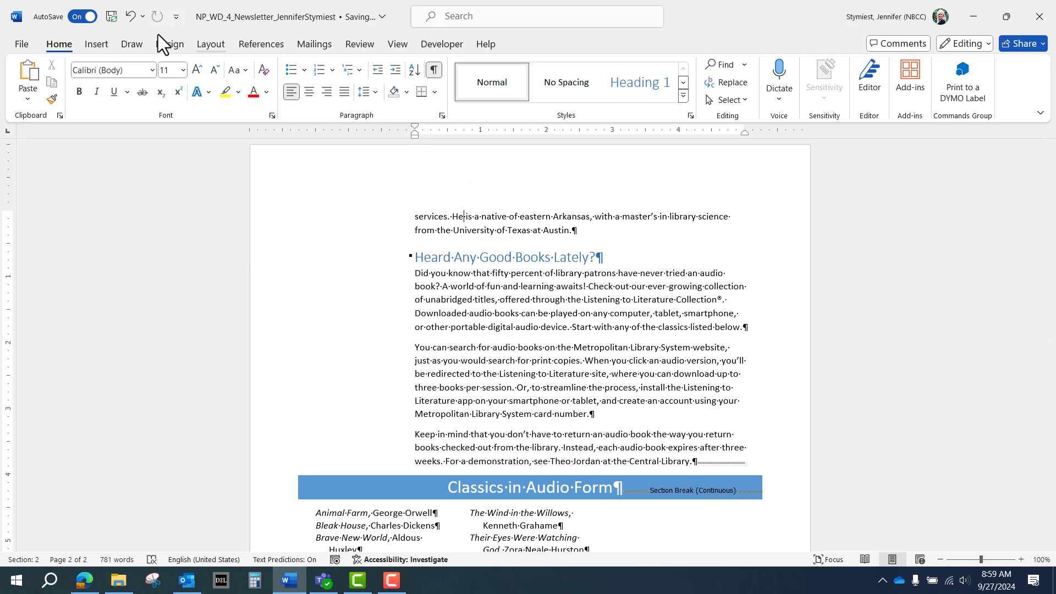
left_click(97, 48)
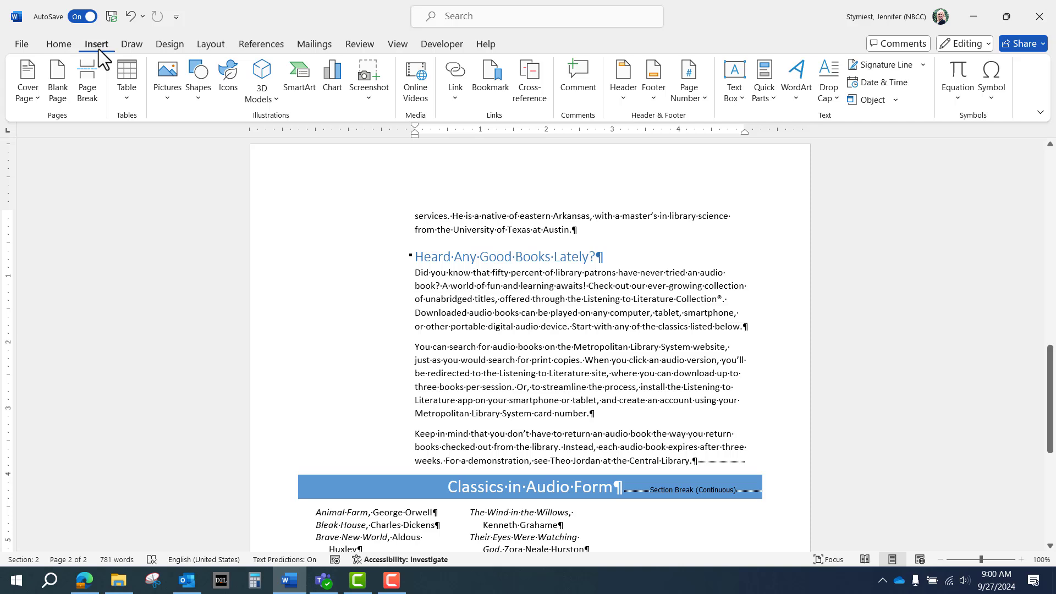
left_click(738, 92)
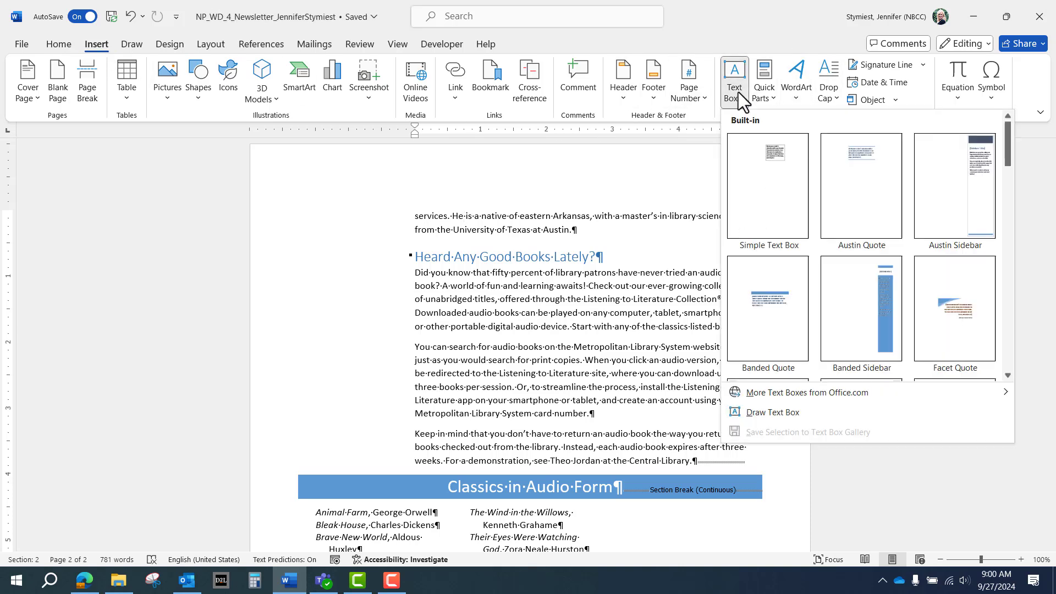
left_click_drag(1010, 140, 1016, 228)
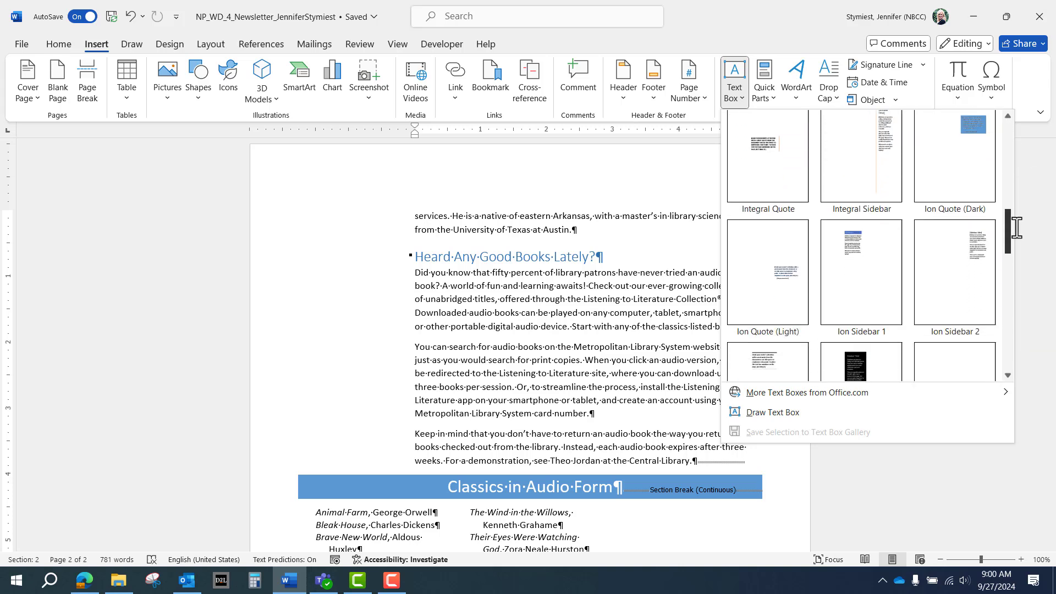
left_click(875, 246)
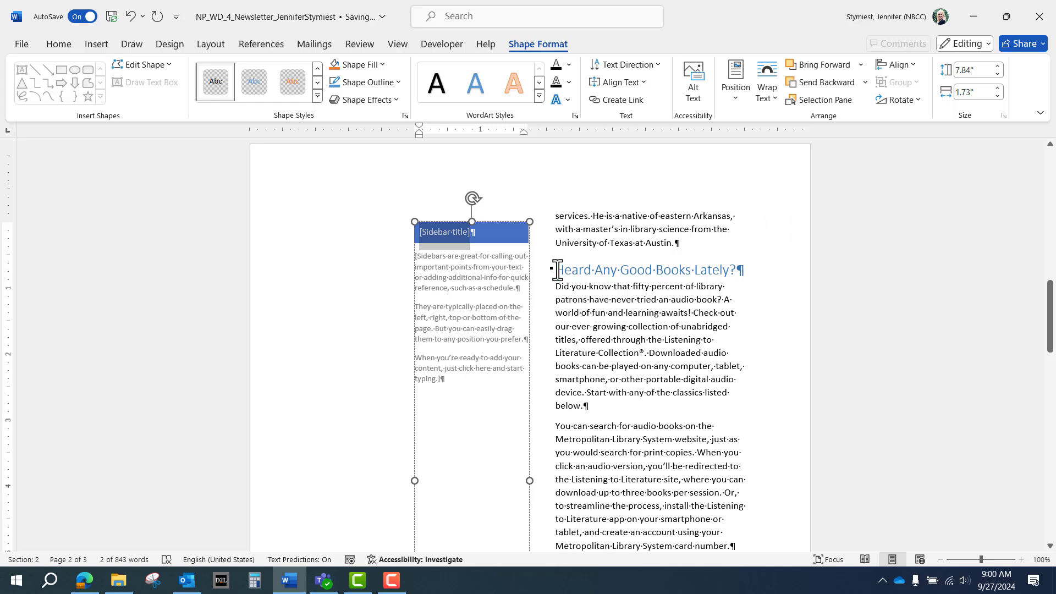
left_click(529, 290)
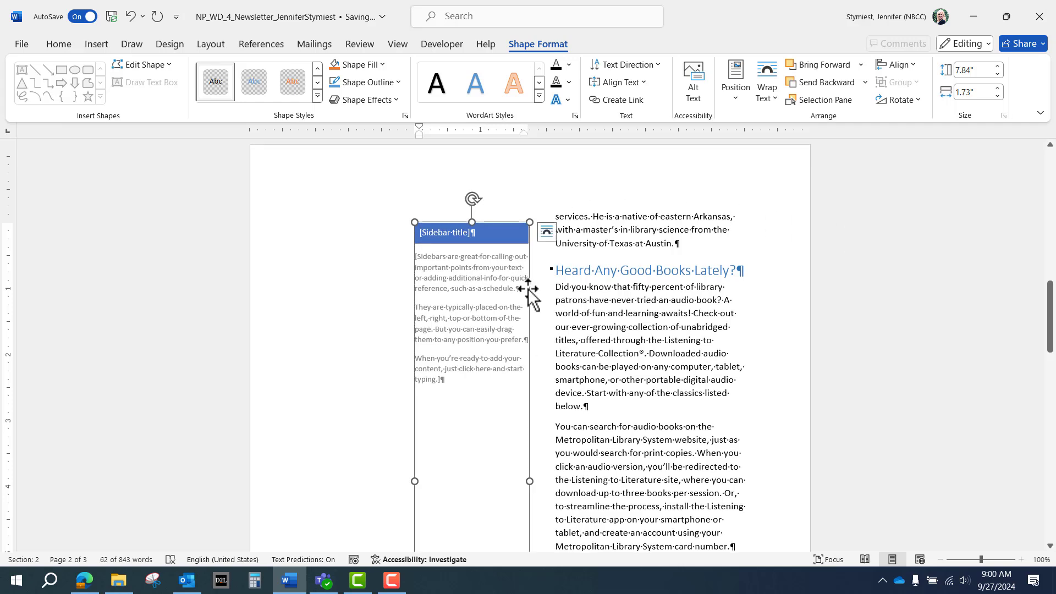
Set the page 2 sidebar's wrapping to In Front of Text and move it into the left margin, level with the top of the body text.
left_click(546, 234)
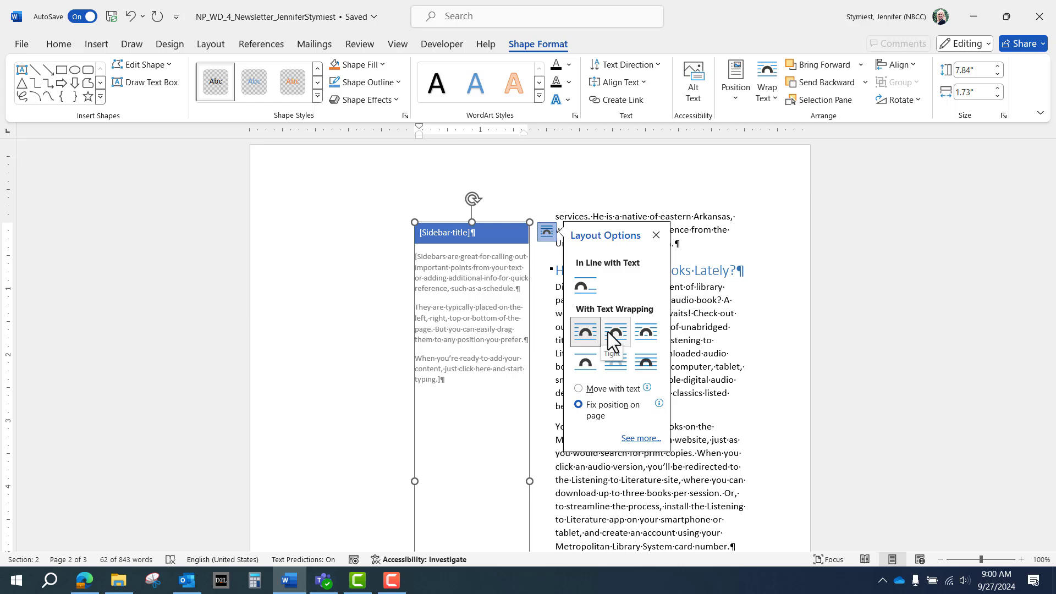
left_click(647, 365)
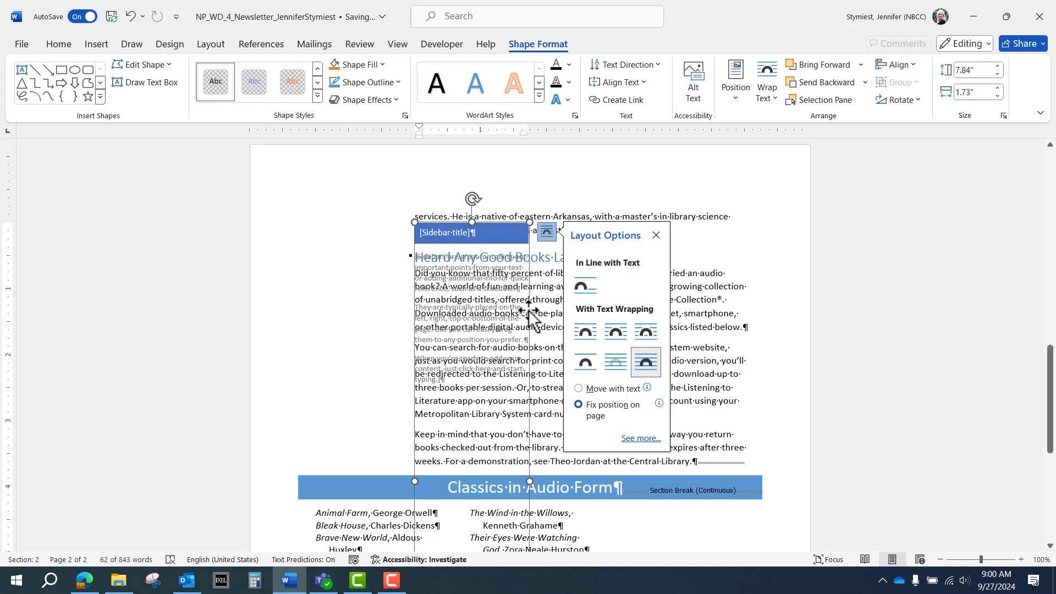
left_click_drag(530, 313, 424, 288)
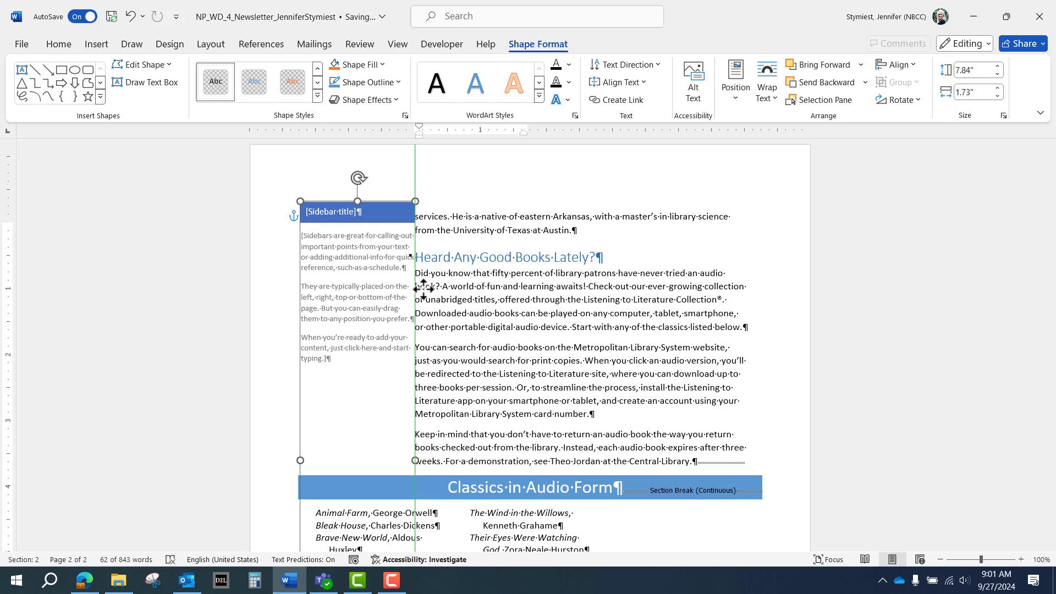
left_click_drag(424, 289, 419, 307)
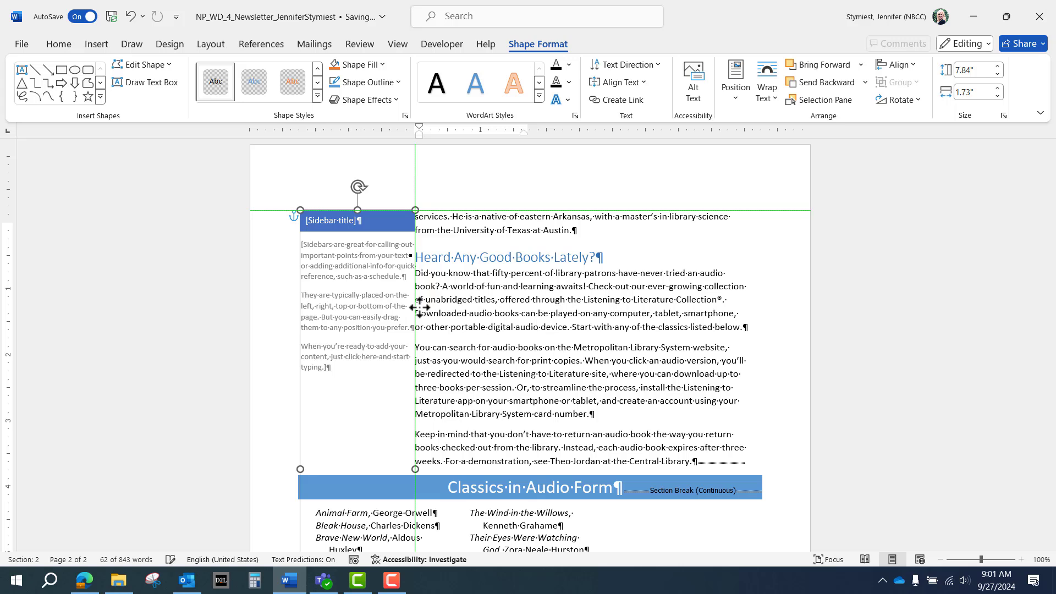
left_click_drag(420, 308, 420, 308)
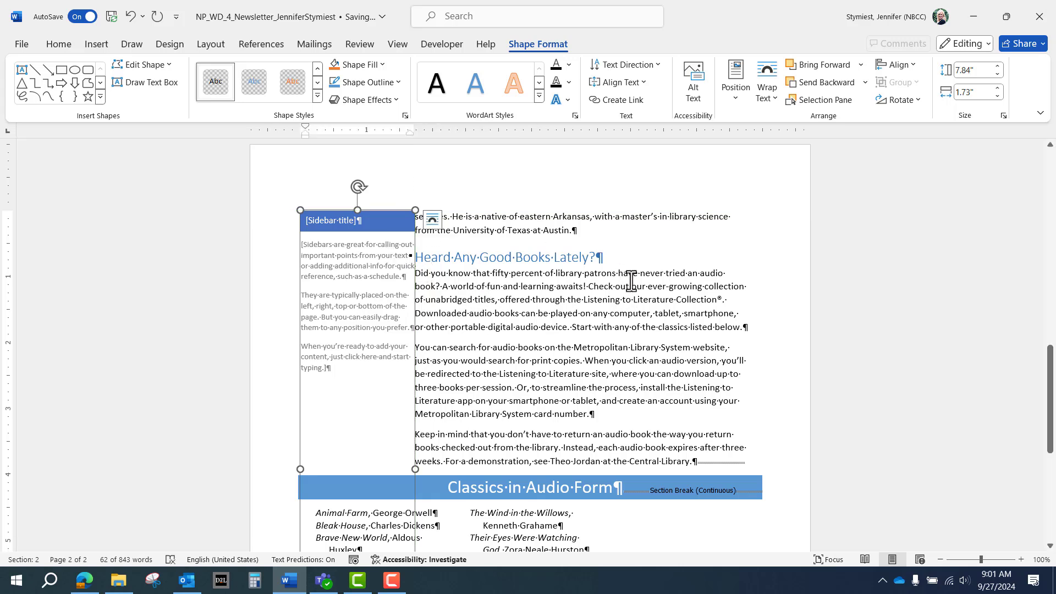
Resize the page 2 sidebar to 3.5" high and 1.5" wide, and shift it left to leave a gap beside the body text.
left_click(978, 70)
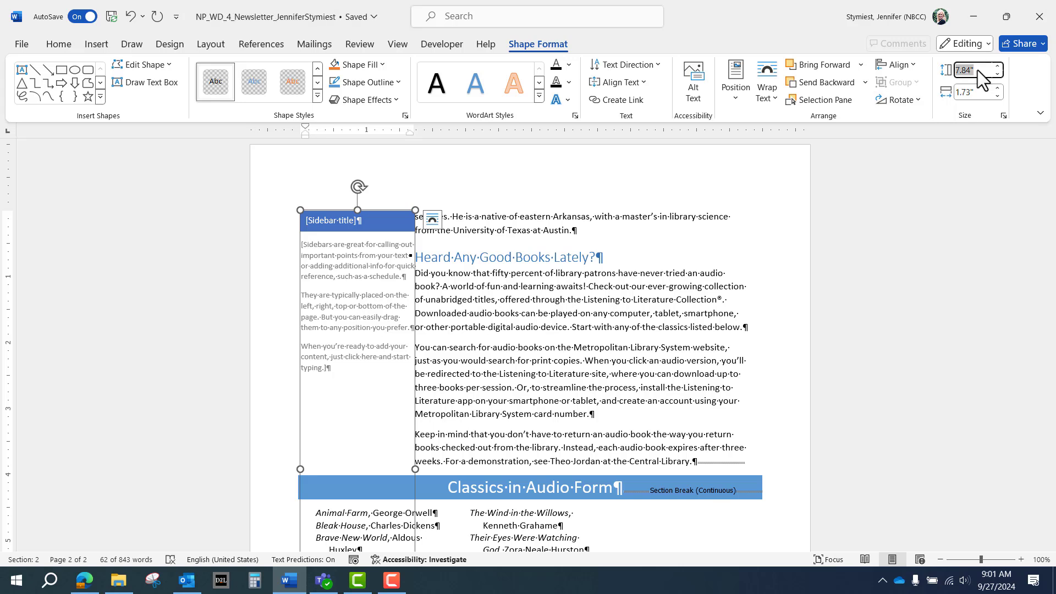
type("3.5")
key("Return")
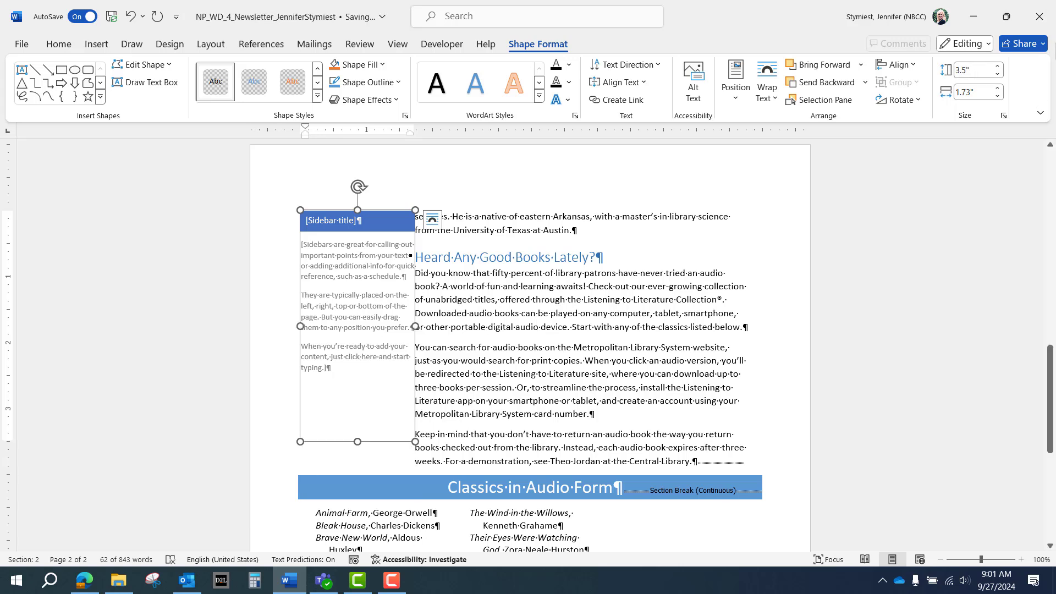
left_click(982, 93)
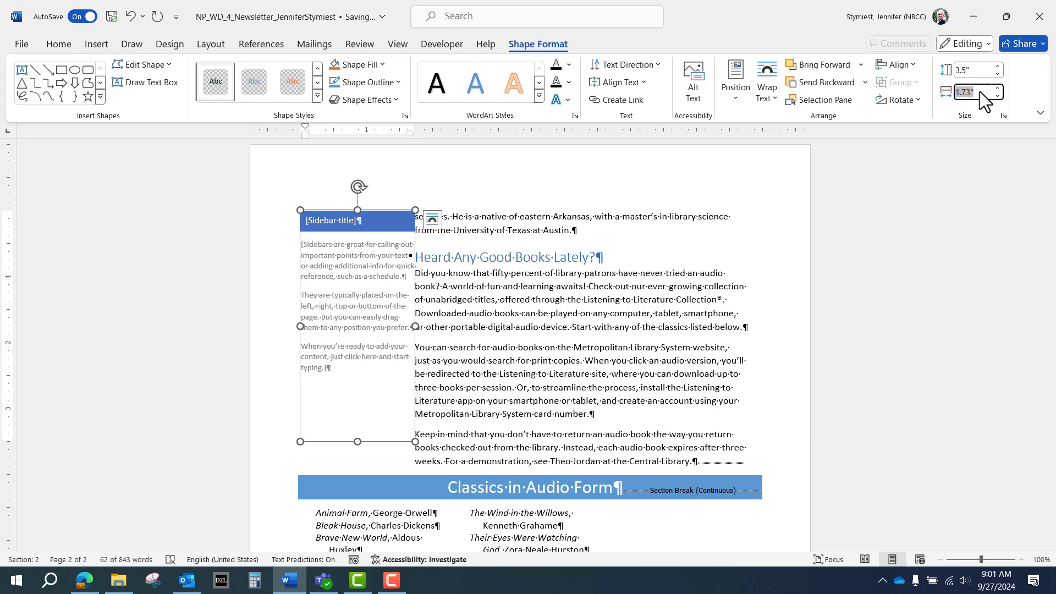
type("1.5")
key("Return")
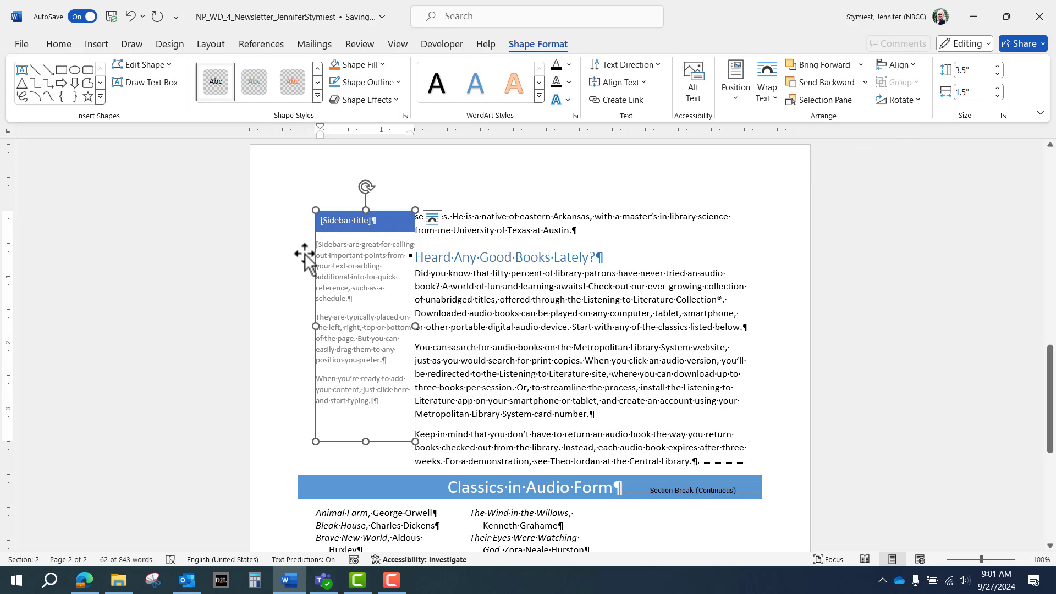
mouse_move(316, 254)
left_mouse_down()
mouse_move(286, 255)
mouse_move(297, 256)
left_mouse_up()
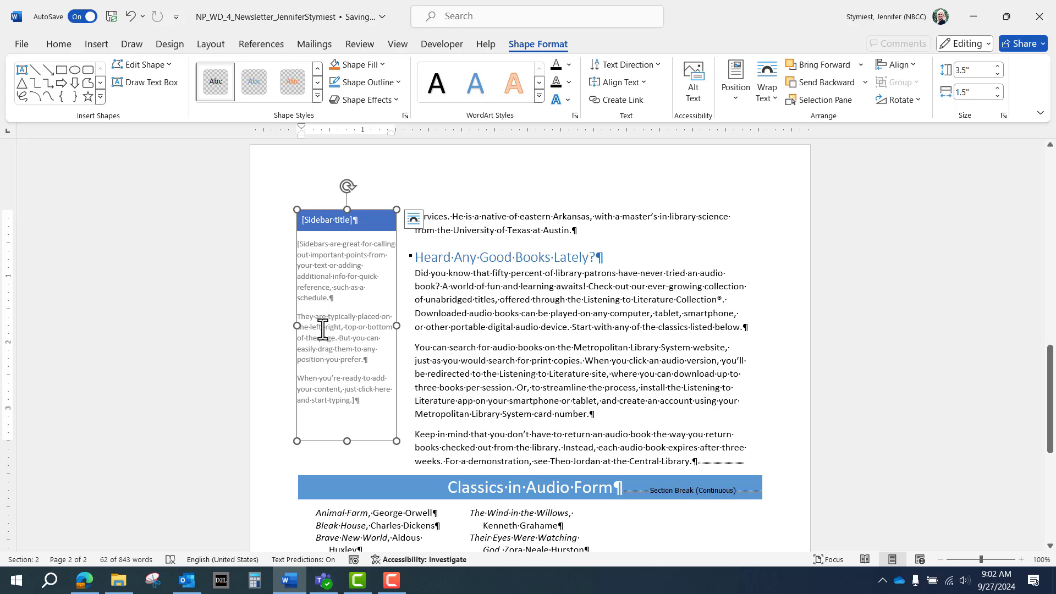
Replace the page 2 sidebar's title placeholder with "Book Festival Reminder".
left_click(336, 219)
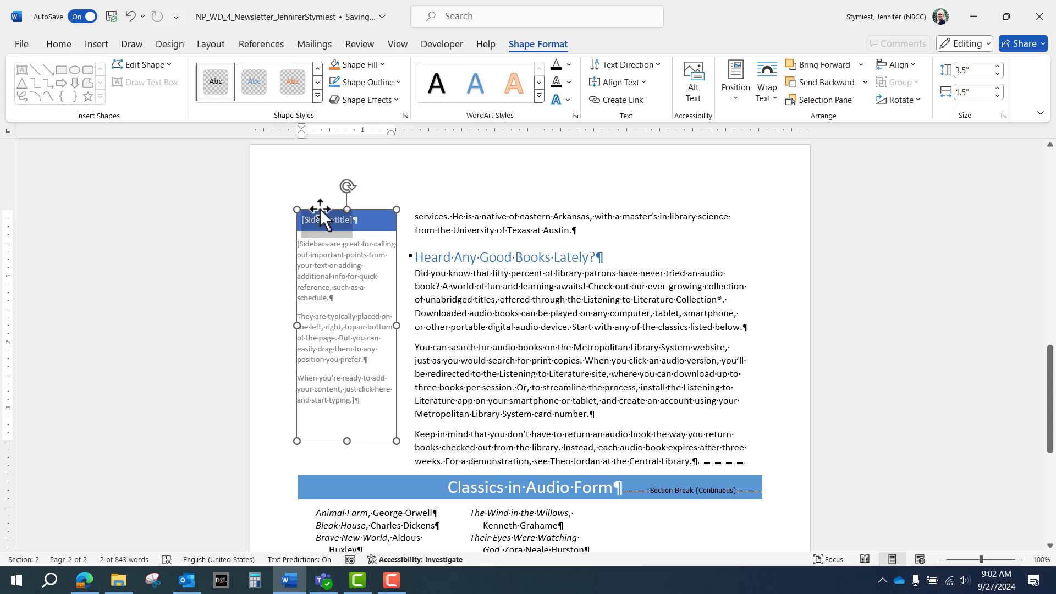
type("Book Fe")
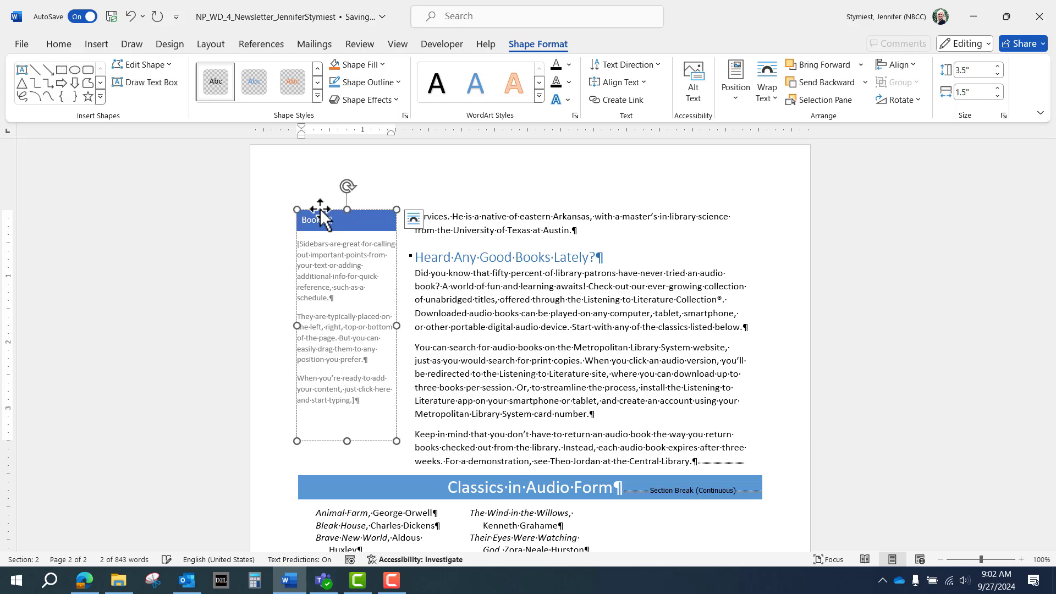
type("stival Reminder")
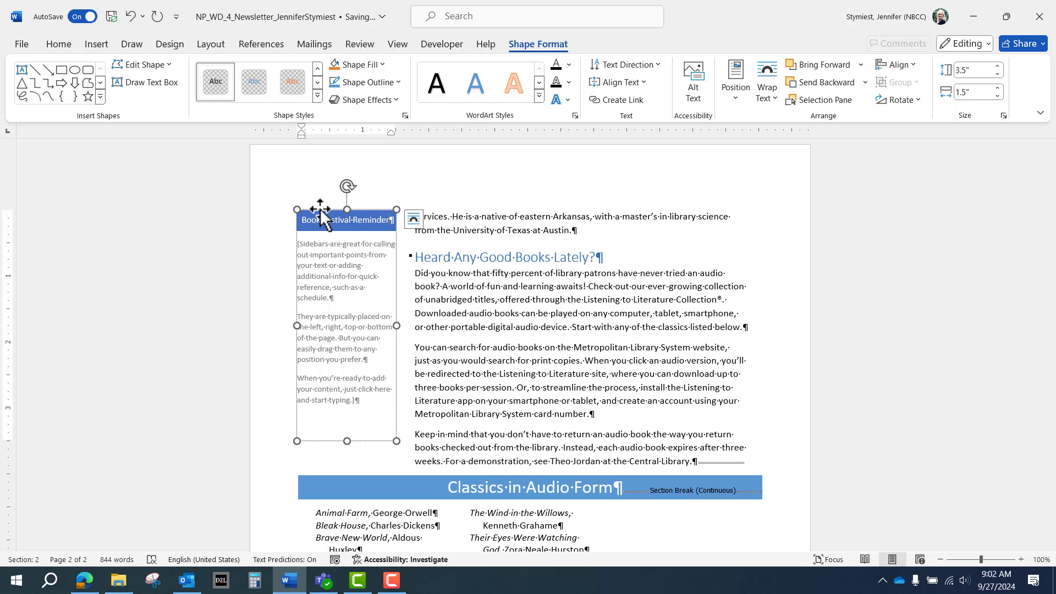
Replace the sidebar's placeholder body with the text from the file Support_WD_4_Festival (5) in Downloads, and delete the extra blank paragraph at its end.
left_click(333, 276)
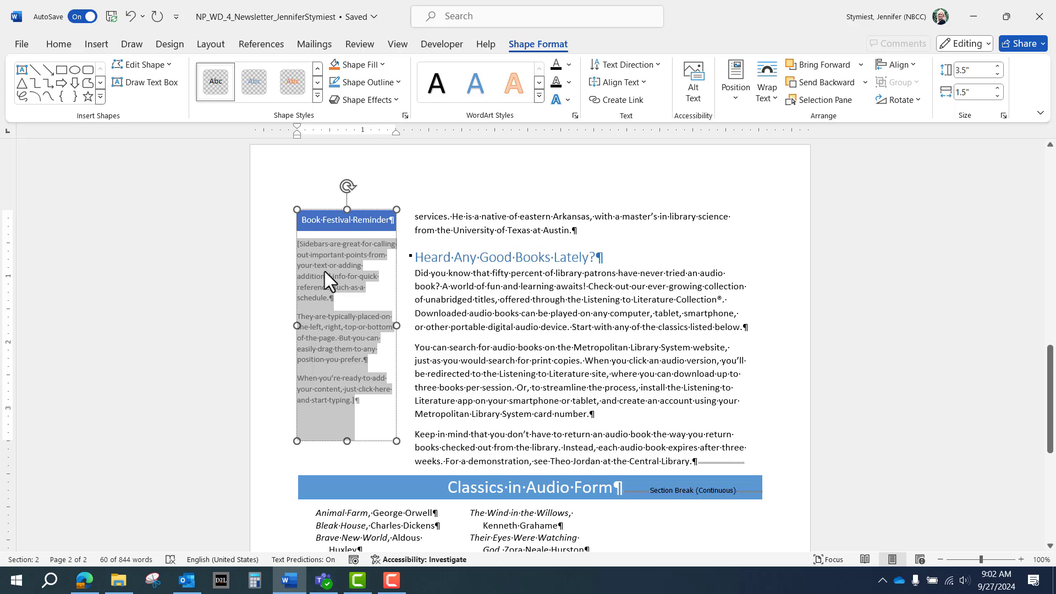
key("Delete")
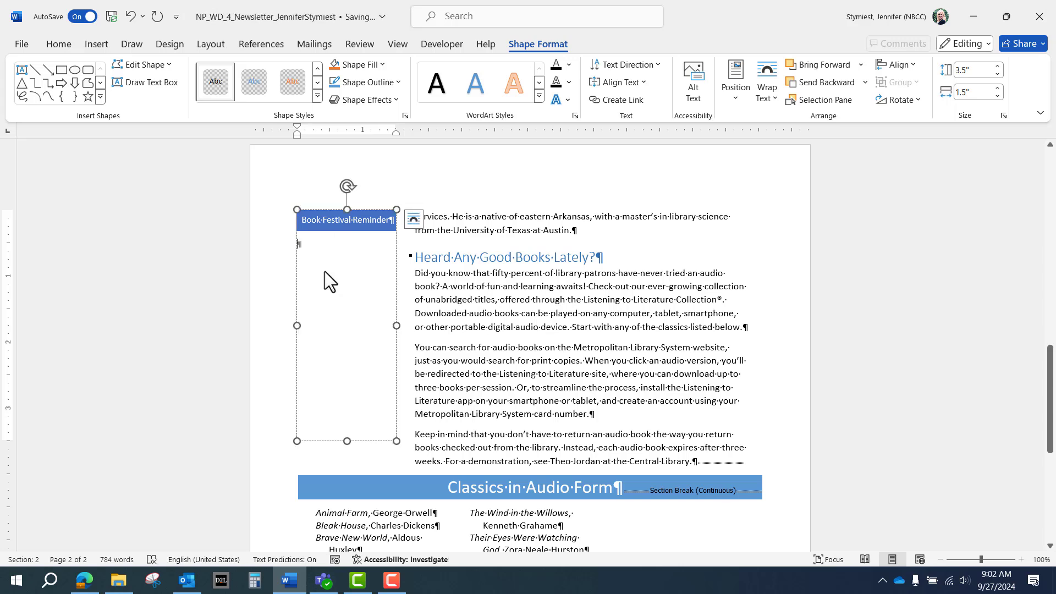
left_click(97, 43)
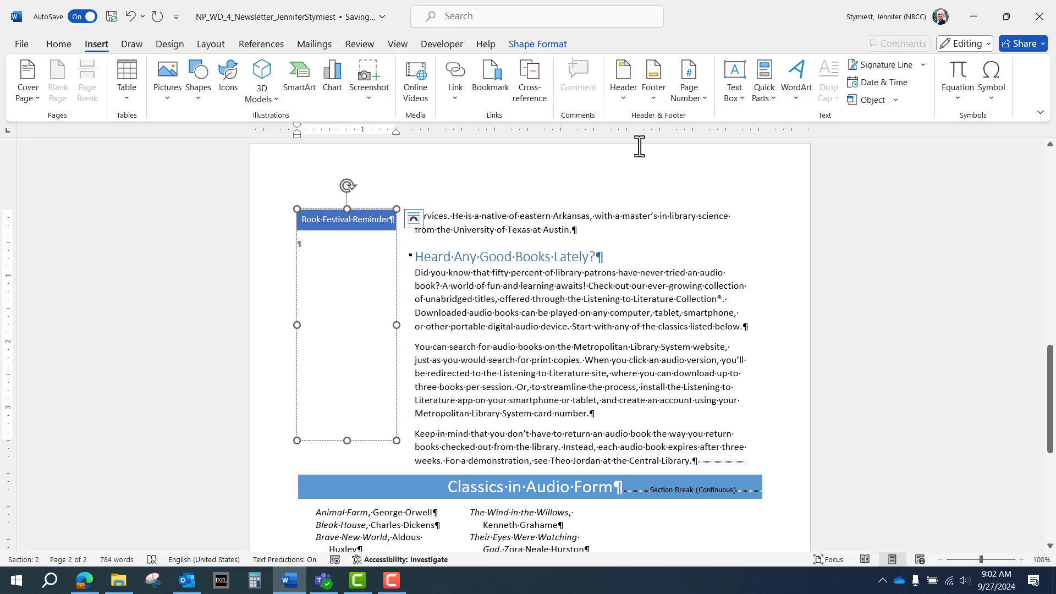
left_click(898, 102)
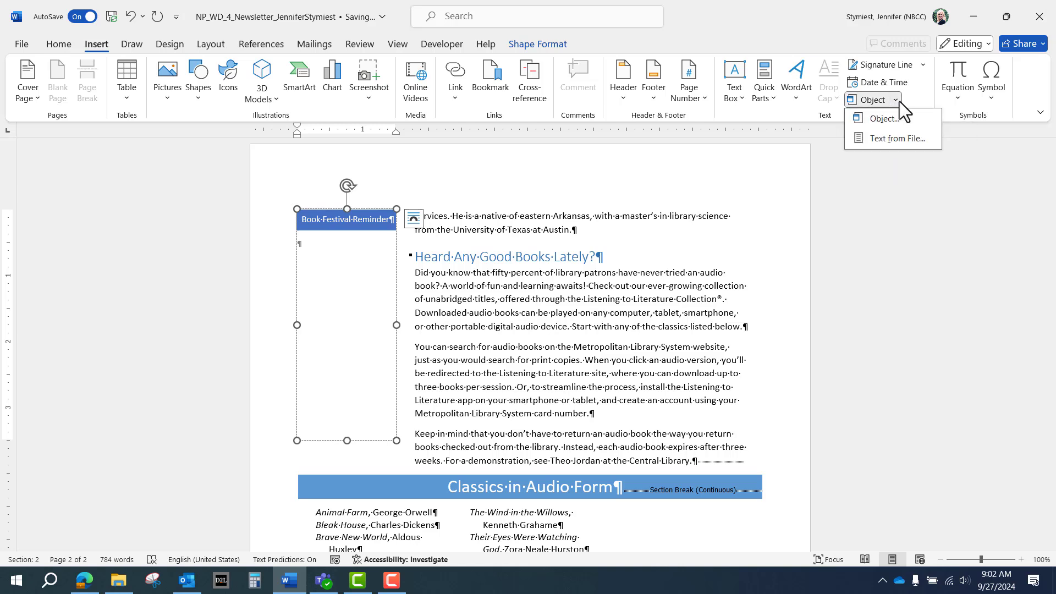
left_click(897, 138)
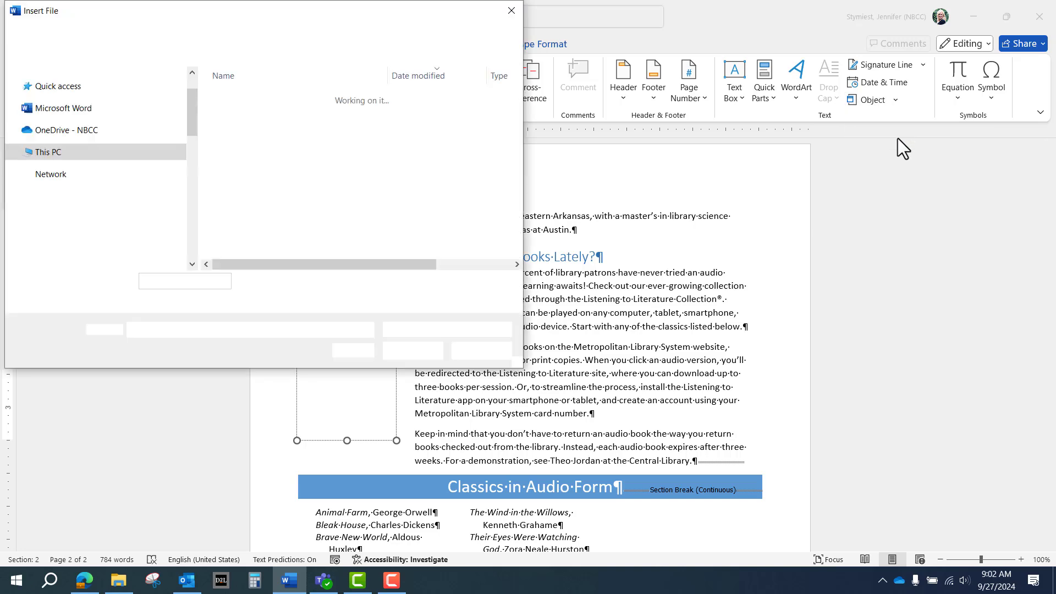
left_click_drag(196, 242, 198, 93)
left_click(85, 122)
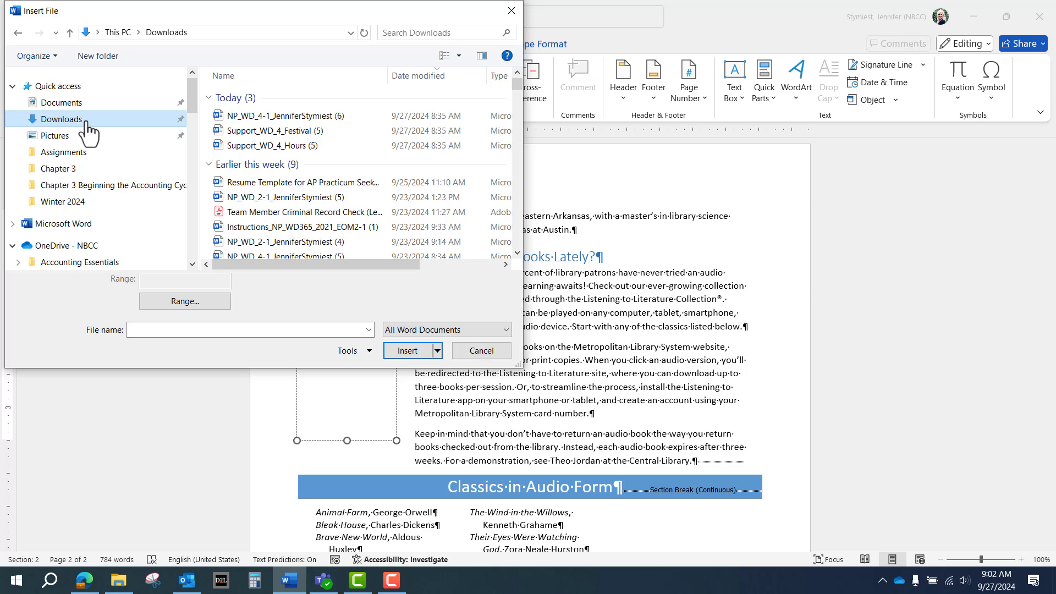
left_click(255, 131)
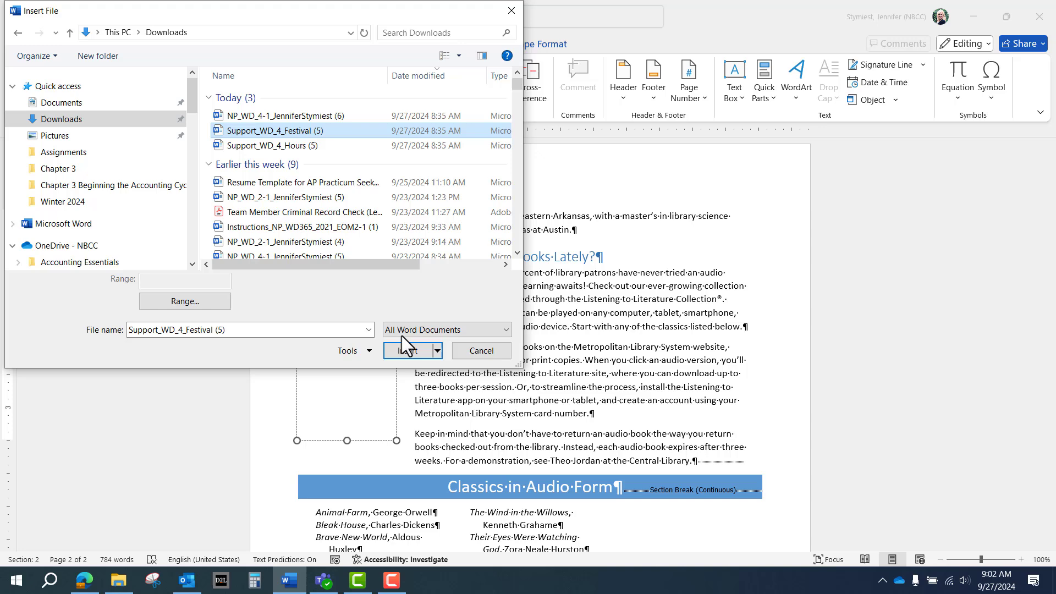
left_click(407, 351)
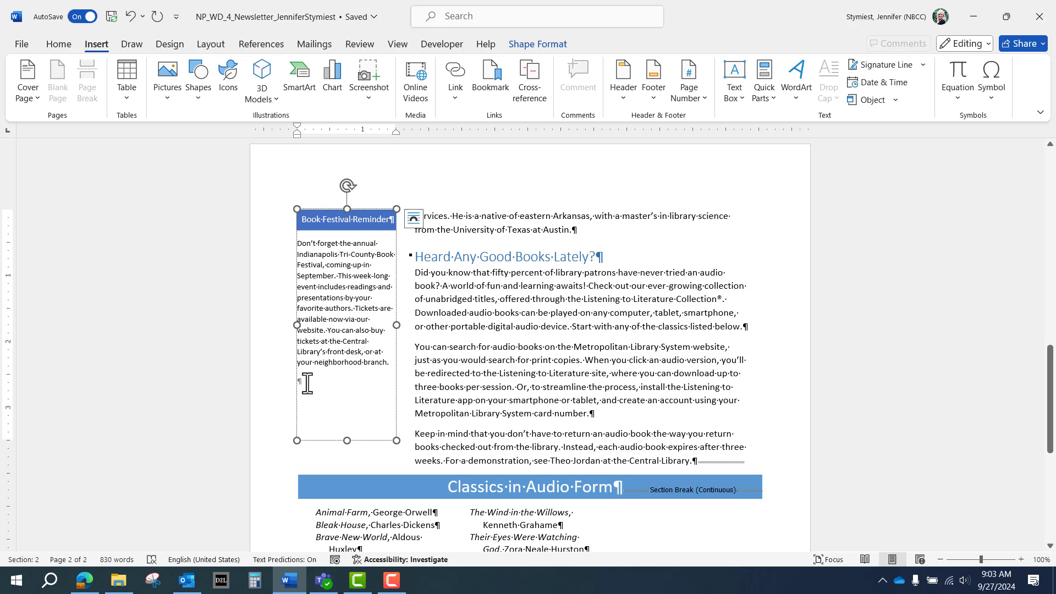
key("BackSpace")
Set all text in the Book Festival Reminder sidebar to 11 pt and deselect the sidebar.
left_click(319, 210)
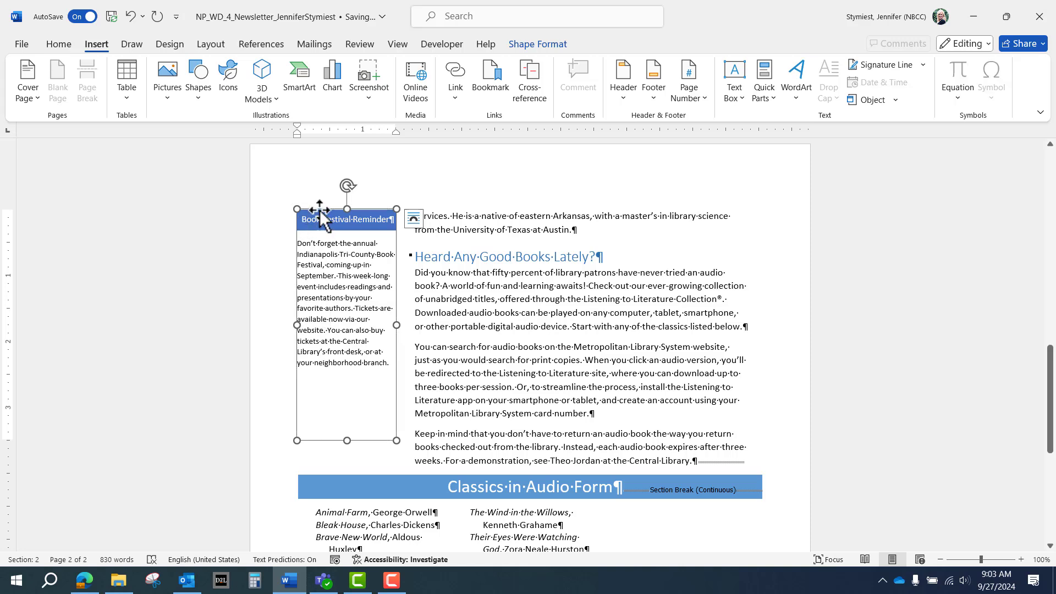
left_click(64, 45)
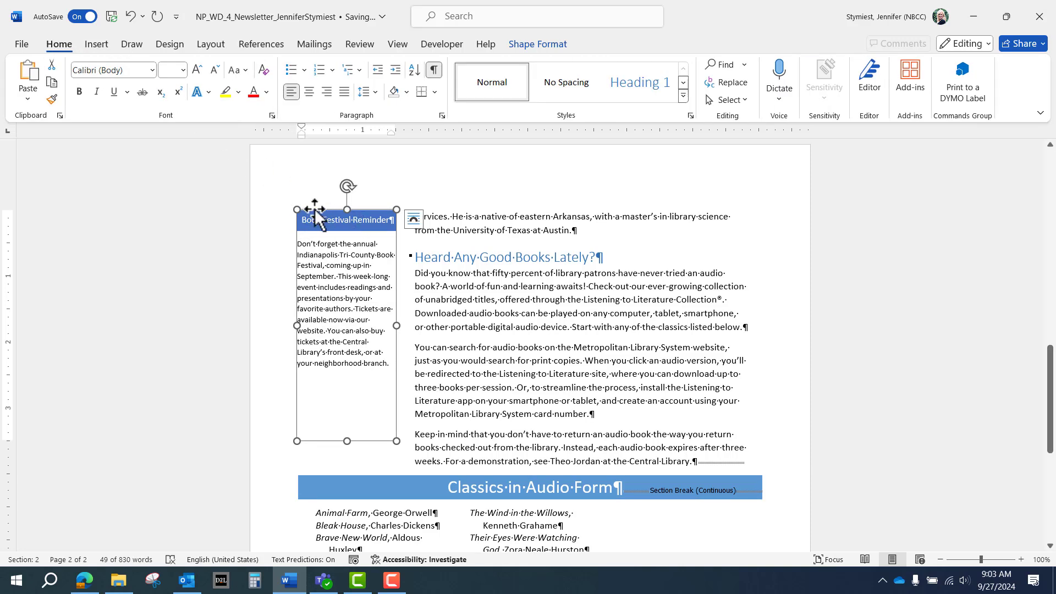
left_click(183, 70)
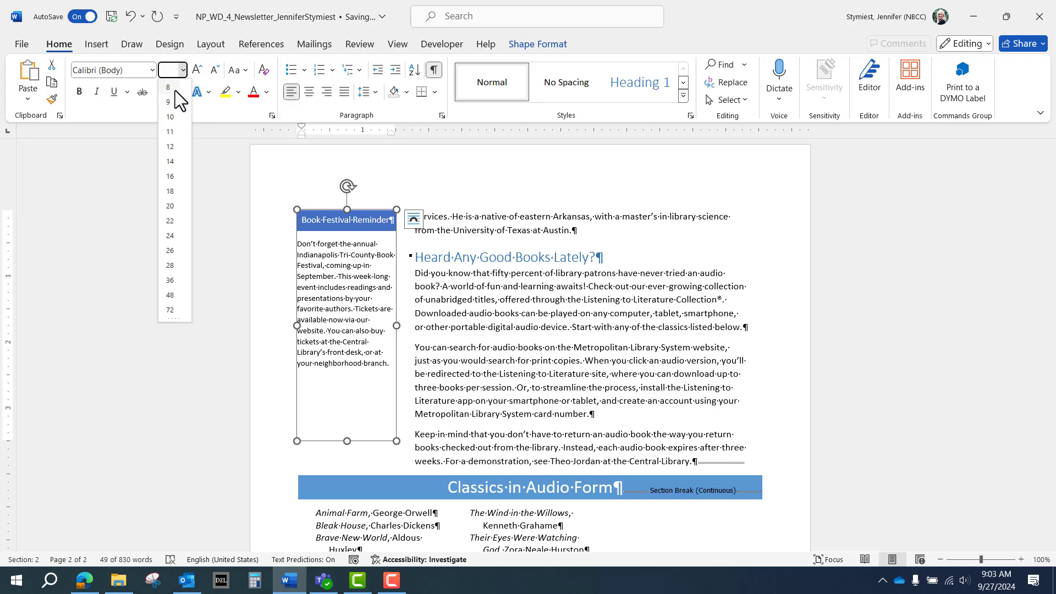
left_click(172, 132)
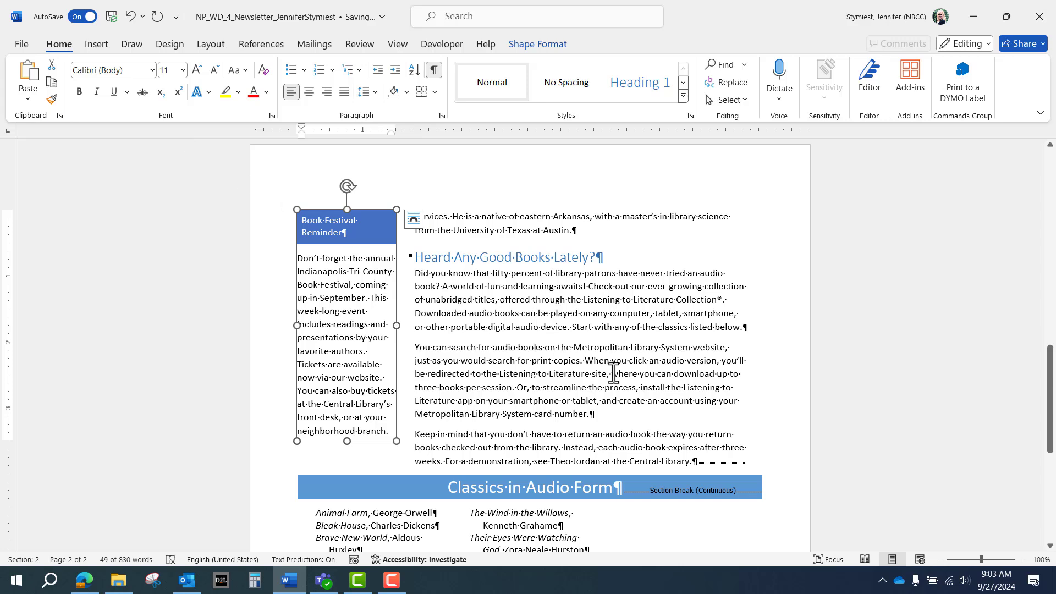
left_click(552, 345)
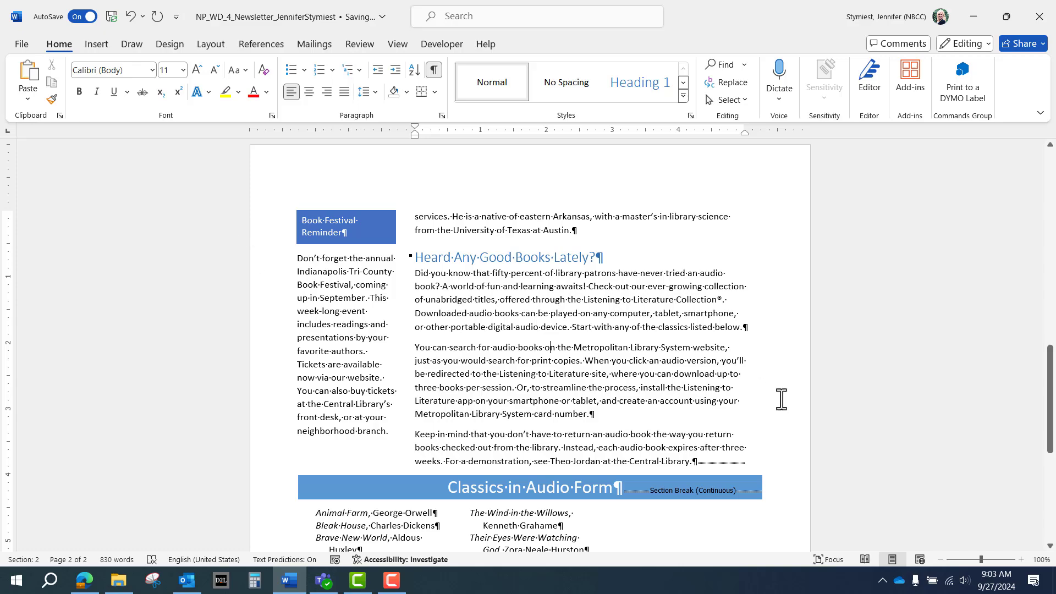
Try the preset Dropped drop cap on the first paragraph under the "Happy Birthday!" heading on page 1, and undo it.
scroll(830, 406, "up", 3)
scroll(829, 405, "up", 10)
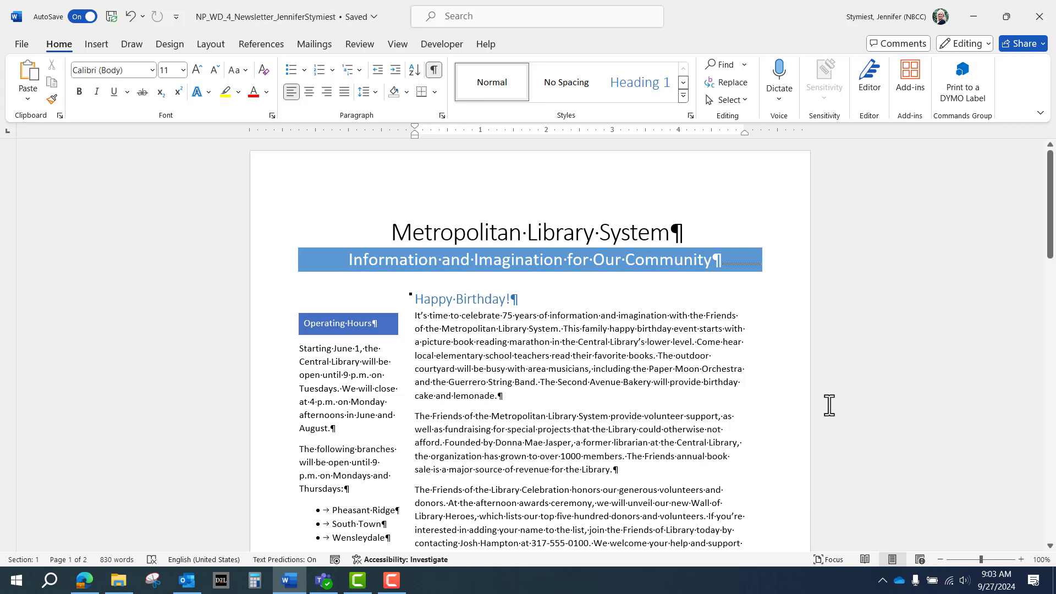
left_click(424, 323)
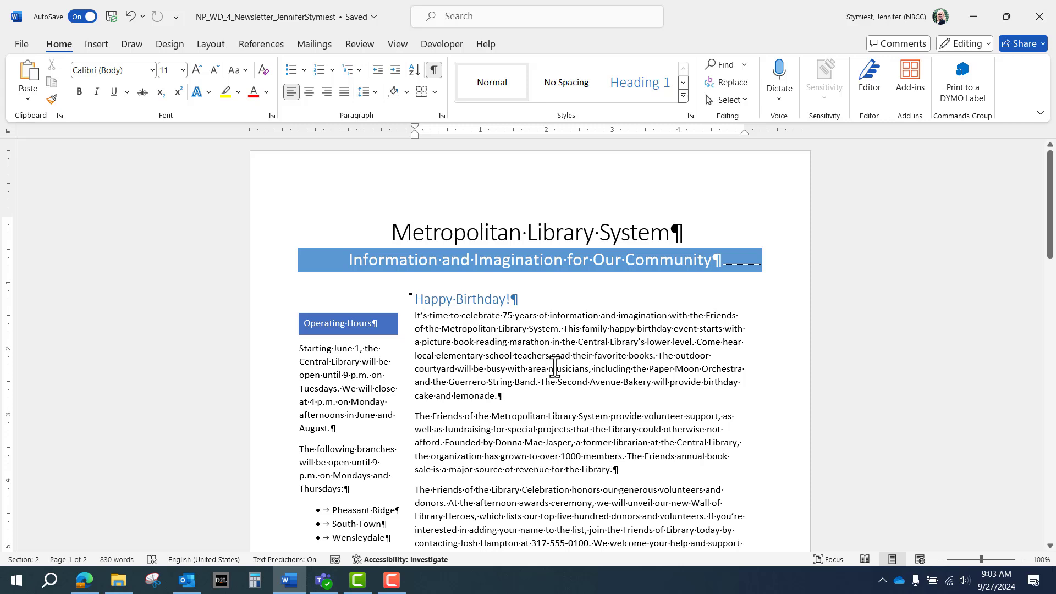
left_click(100, 46)
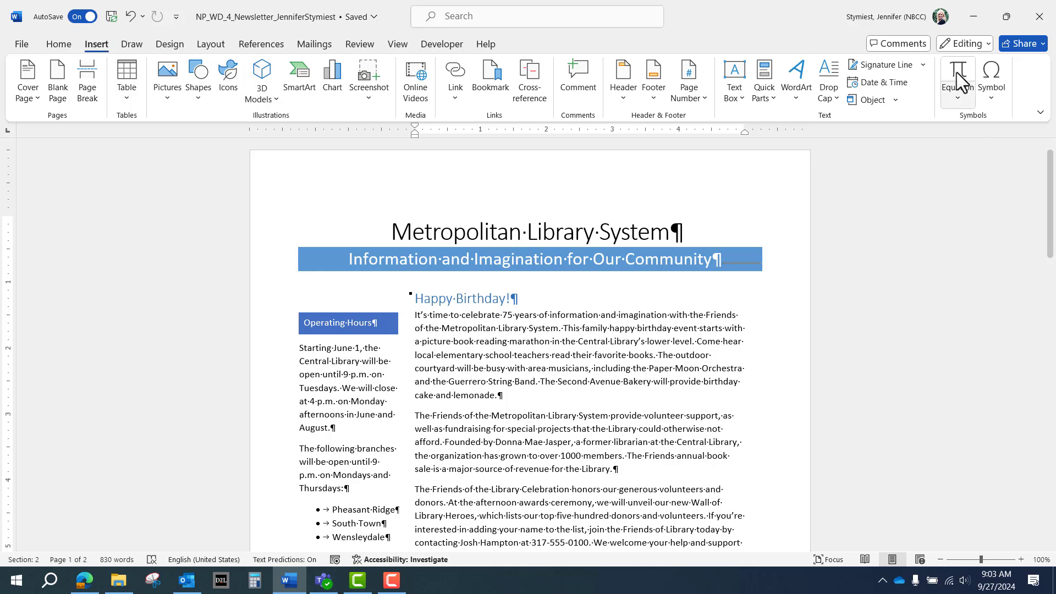
left_click(833, 100)
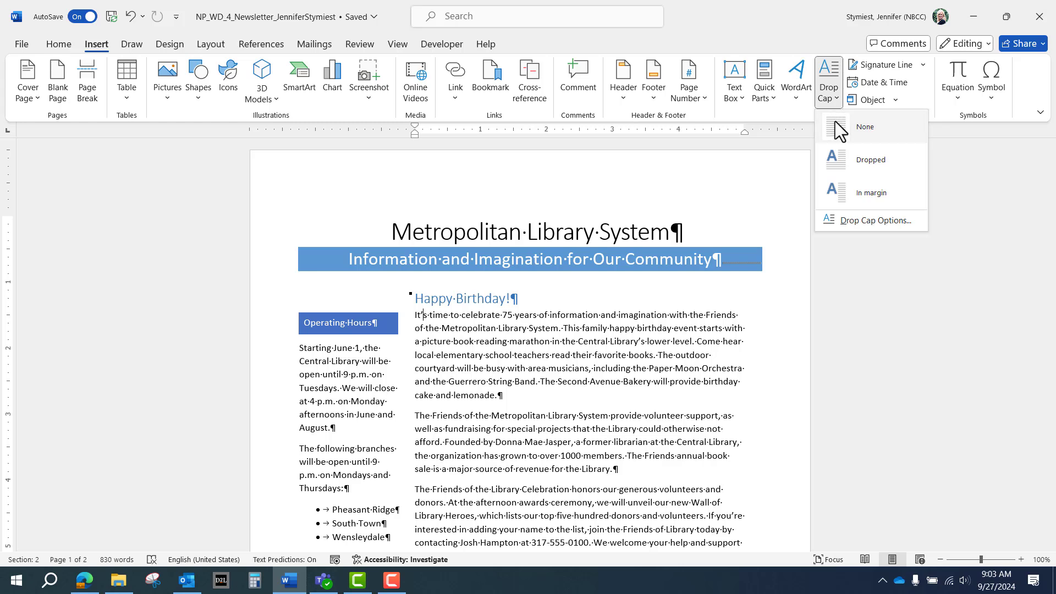
left_click(843, 163)
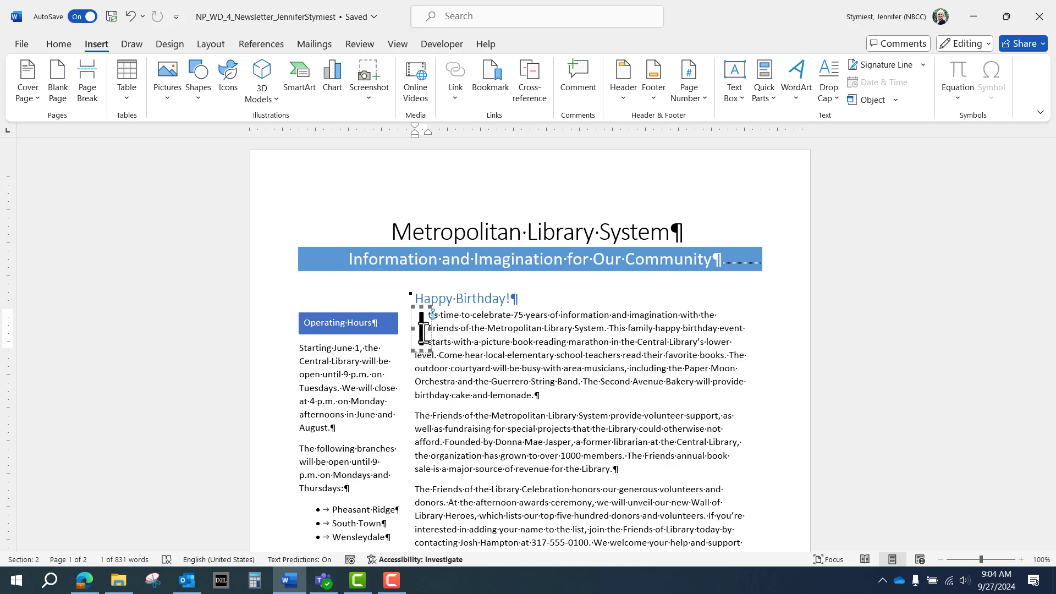
left_click(131, 16)
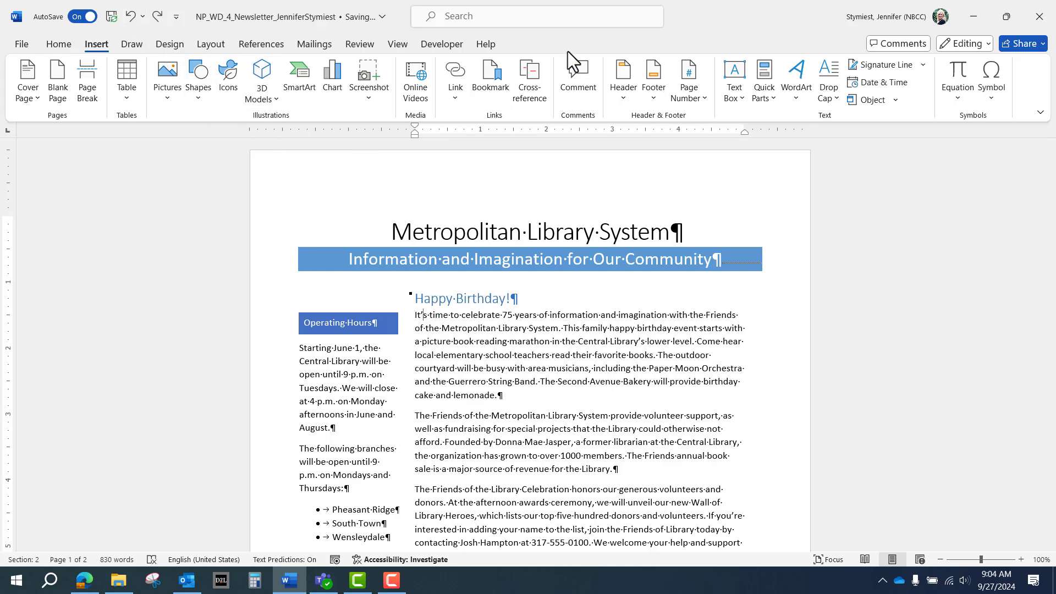
Add a Dropped drop cap spanning 2 lines to the first paragraph under the "Happy Birthday!" heading and deselect it.
left_click(833, 104)
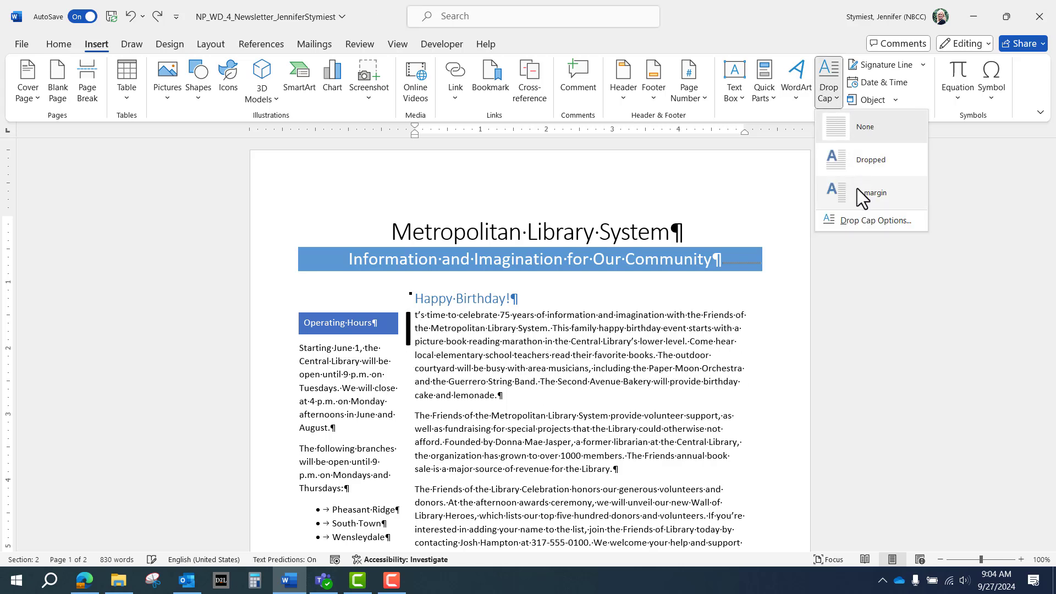
left_click(857, 220)
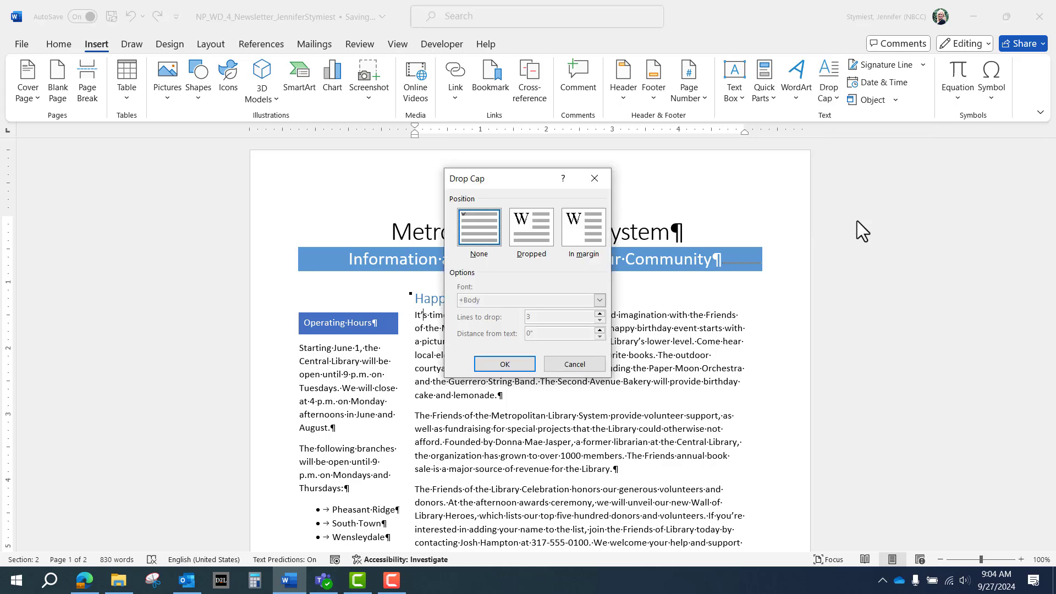
left_click(536, 226)
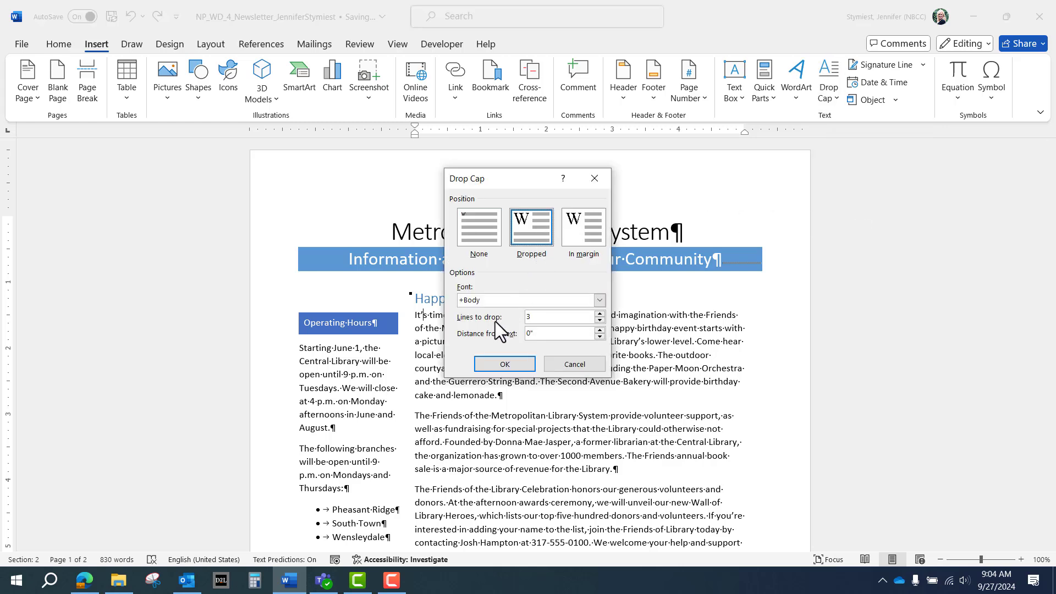
left_click(599, 321)
left_click(517, 365)
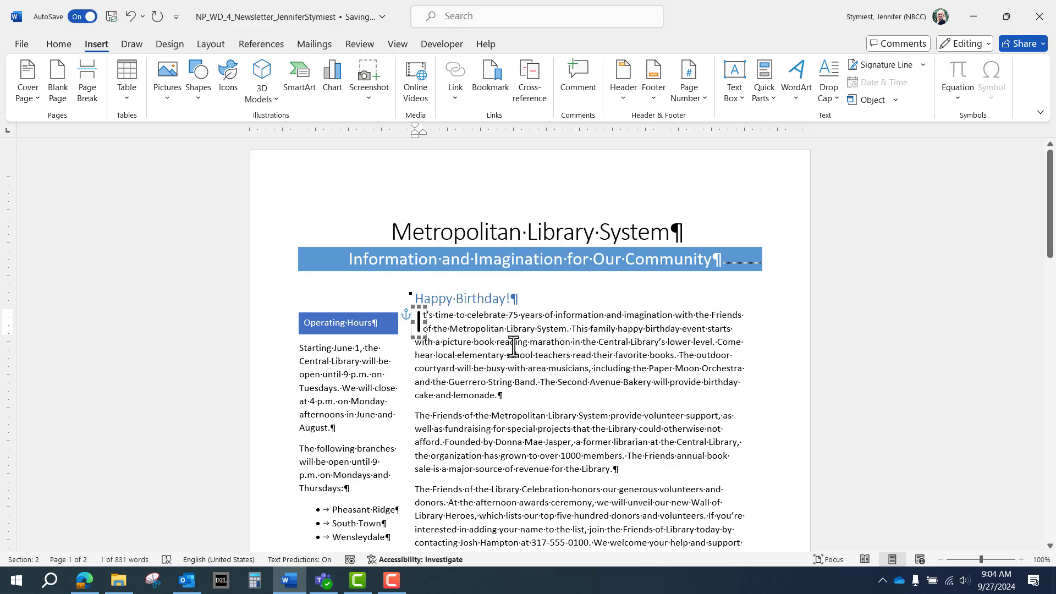
left_click(519, 338)
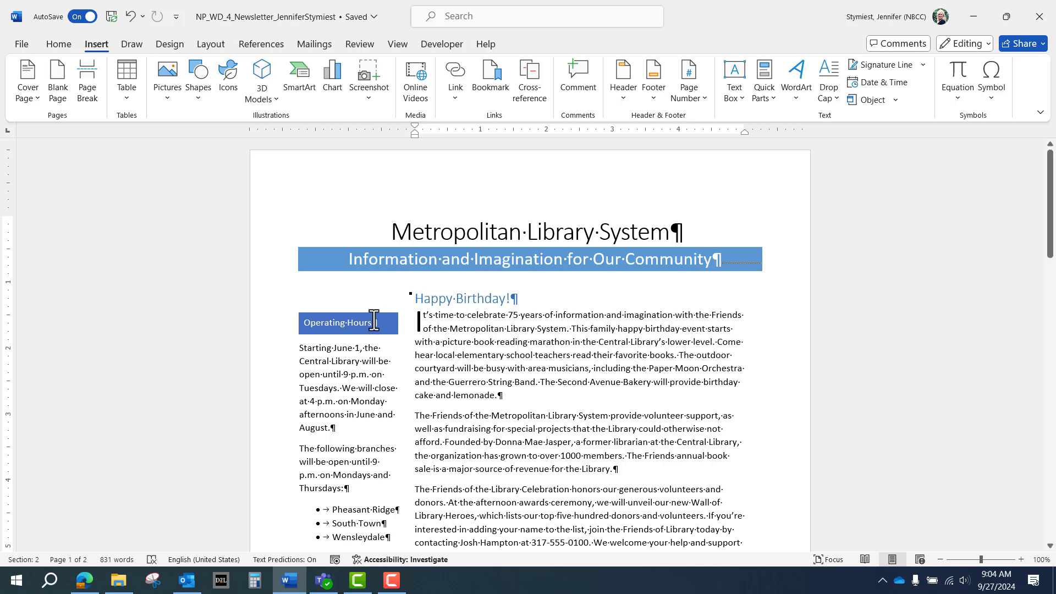
Add a Dropped drop cap spanning 2 lines to the paragraph under the "A Fond Farewell" heading.
scroll(379, 316, "down", 3)
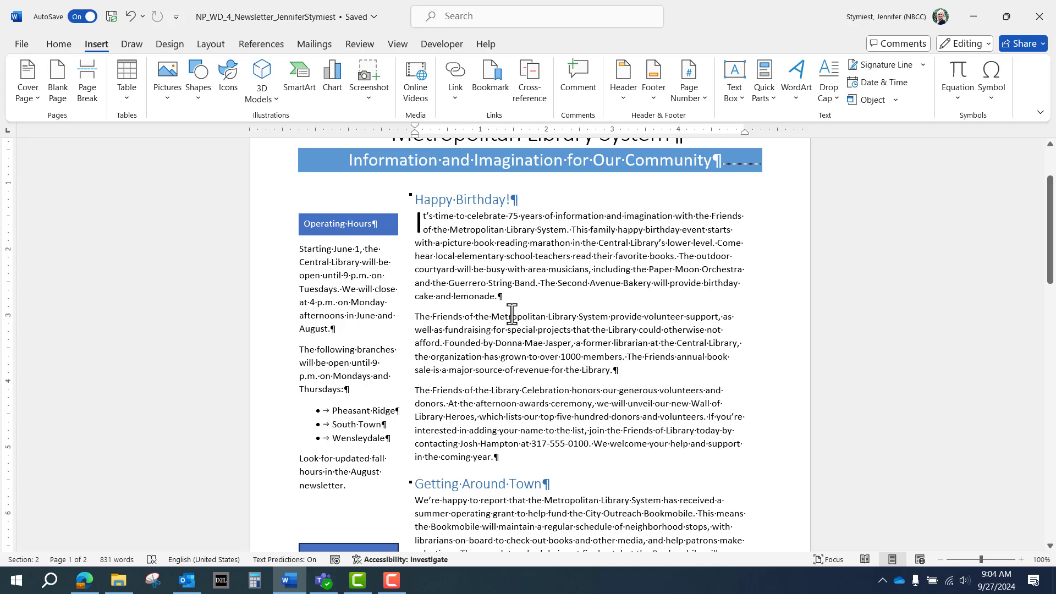
scroll(511, 313, "down", 6)
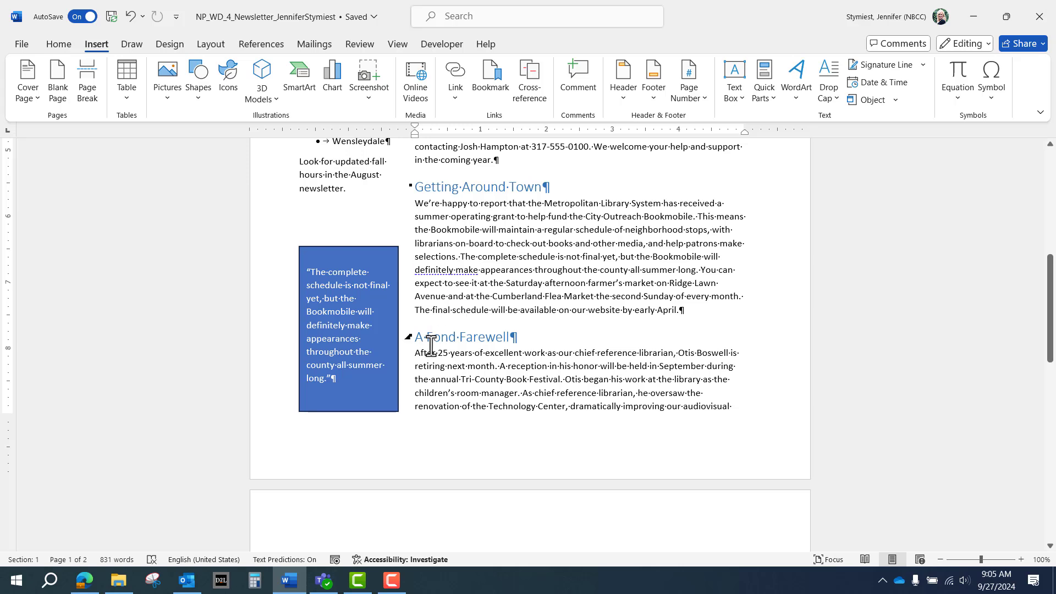
left_click(457, 364)
left_click(836, 98)
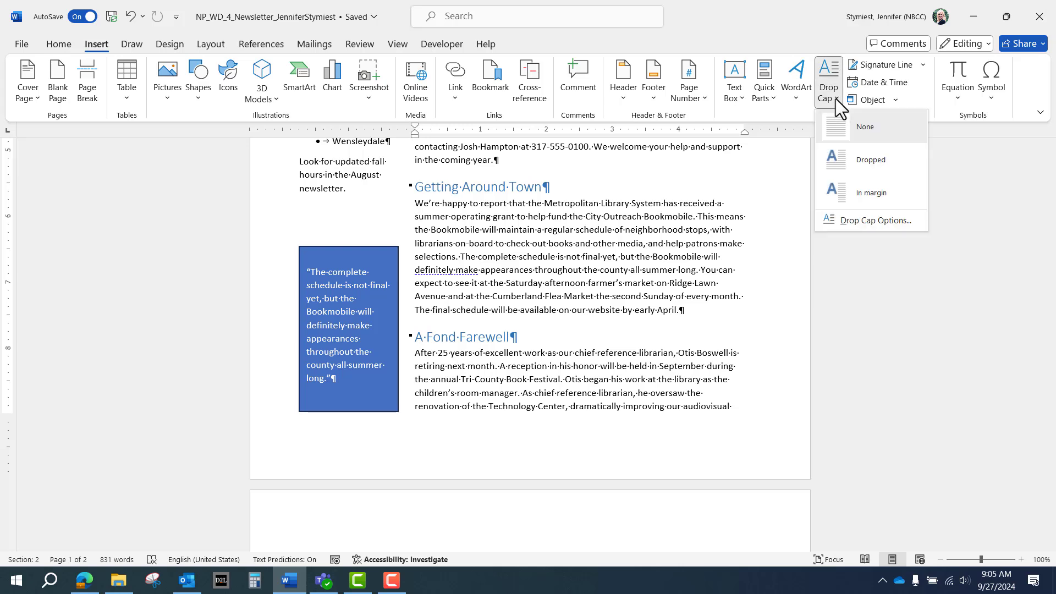
left_click(856, 220)
left_click(529, 225)
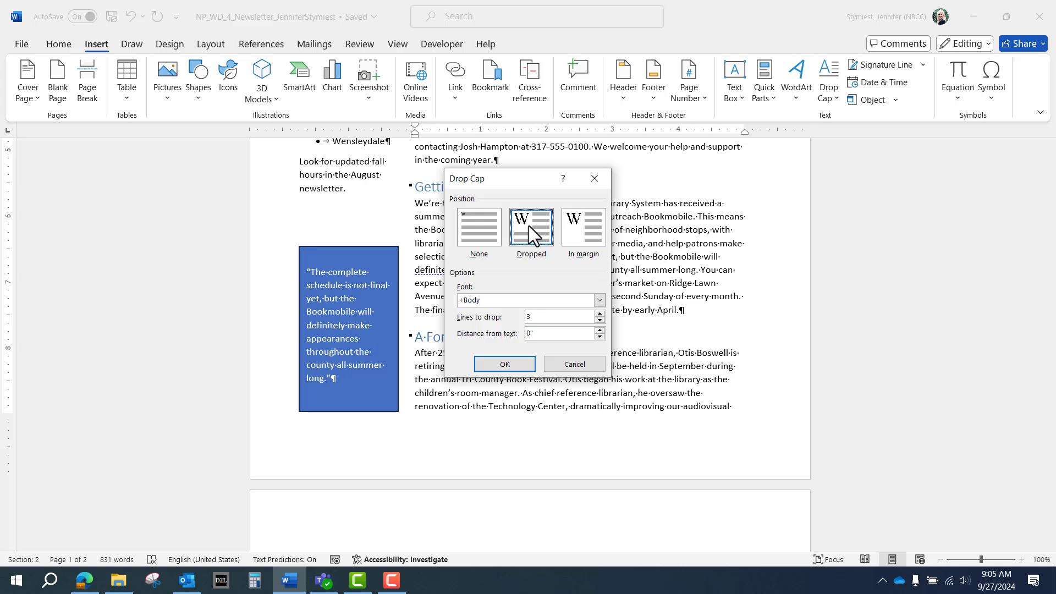
left_click(601, 322)
left_click(511, 365)
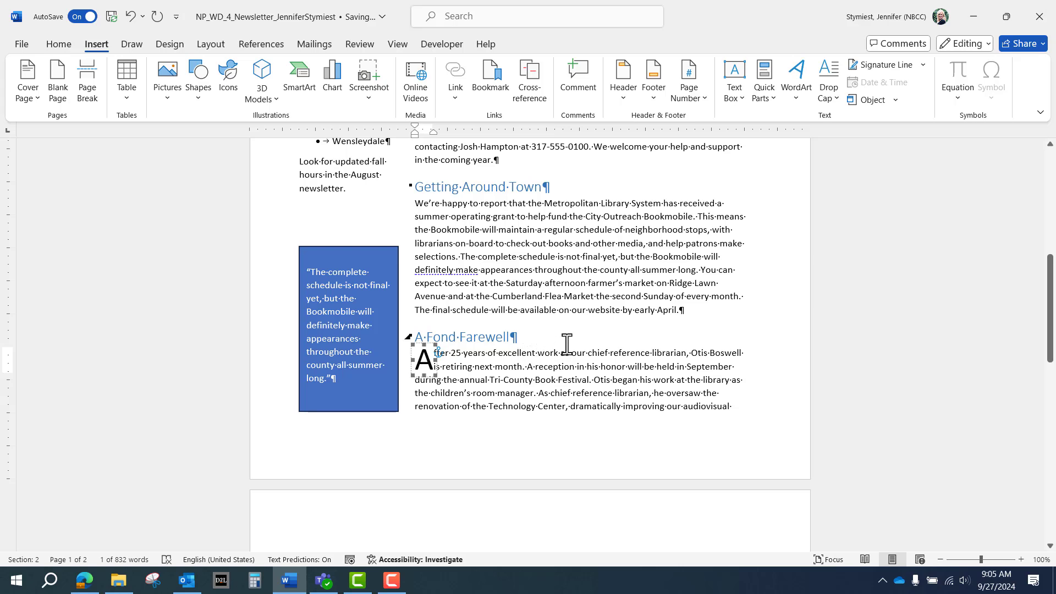
Add a Dropped drop cap spanning 2 lines to the first paragraph under "Heard Any Good Books Lately?" on page 2 and deselect it.
scroll(566, 343, "down", 3)
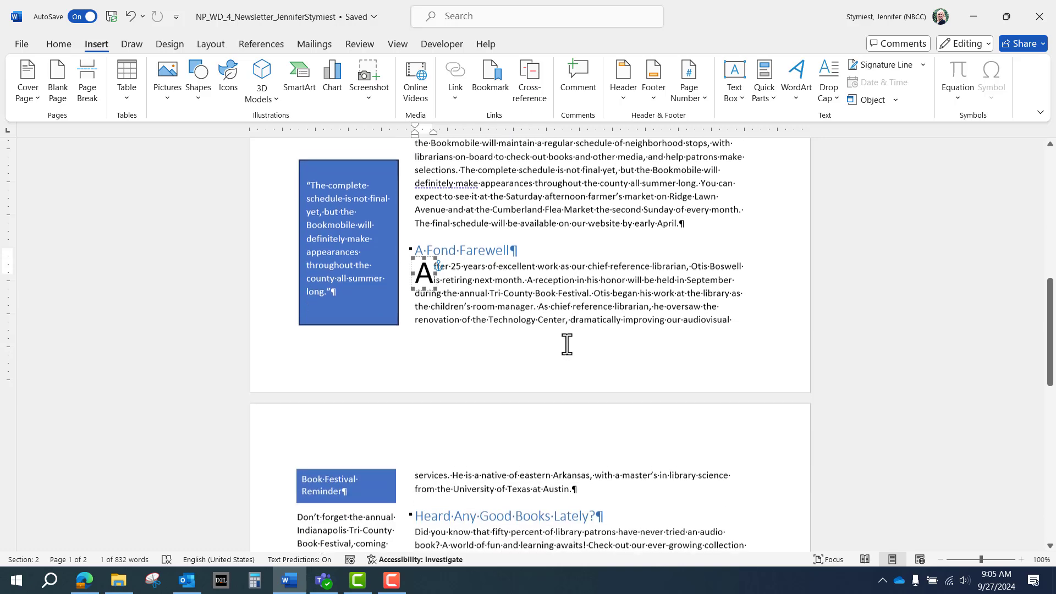
scroll(568, 341, "down", 9)
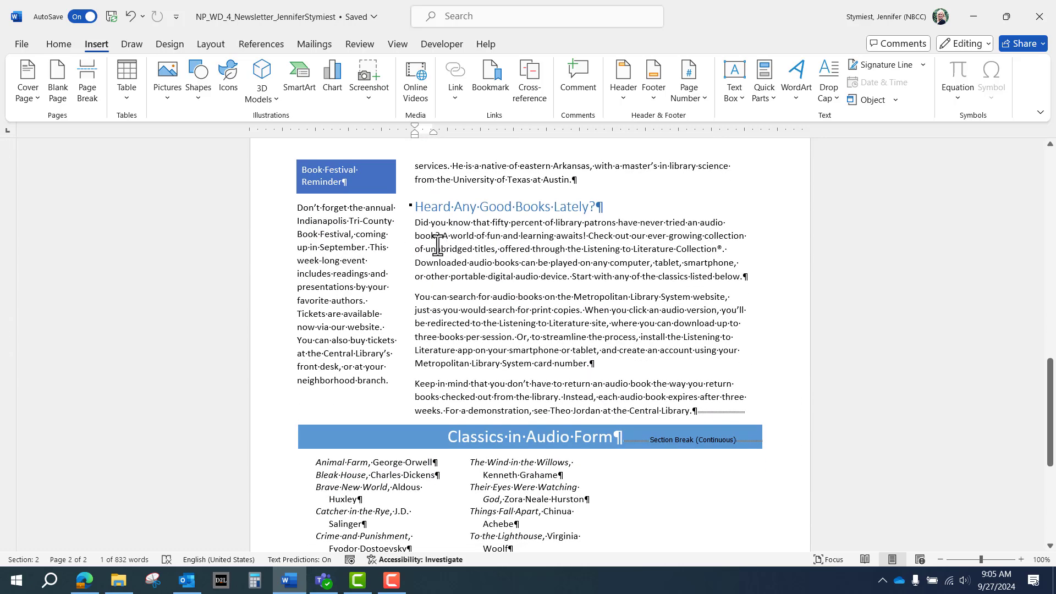
left_click(435, 228)
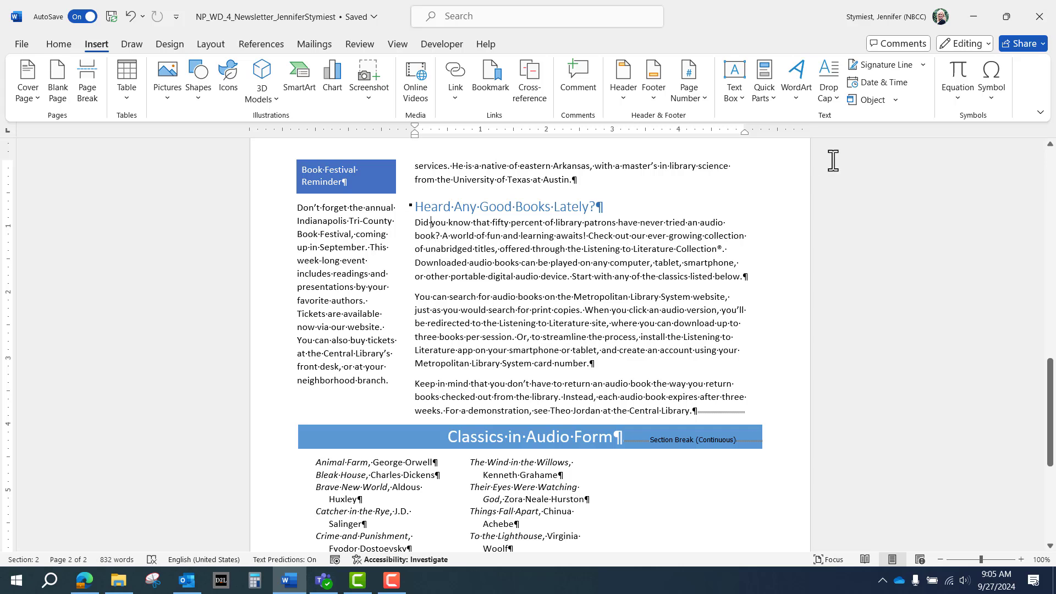
left_click(828, 94)
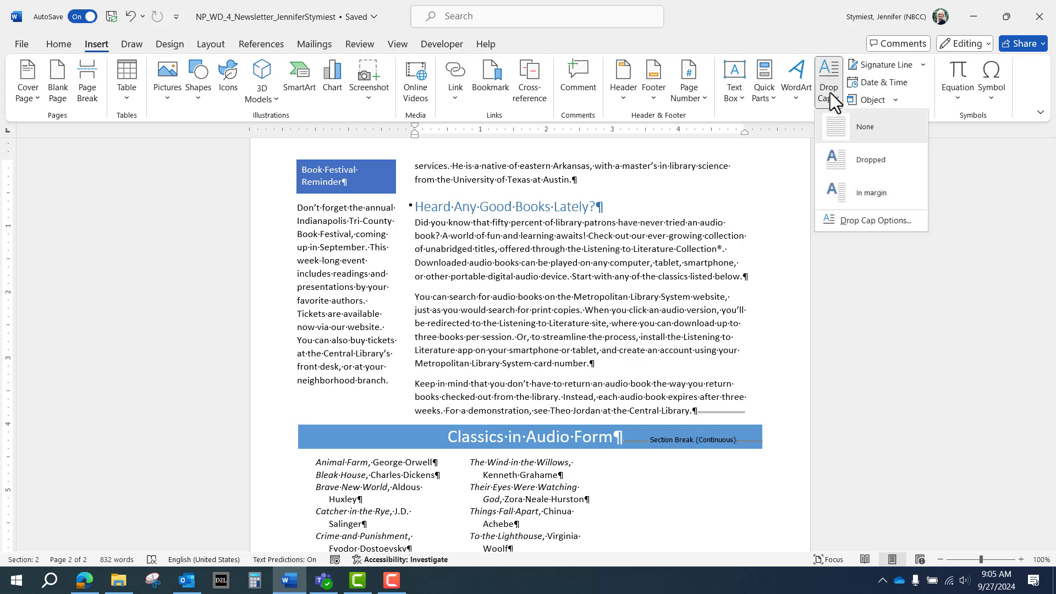
left_click(843, 221)
left_click(539, 232)
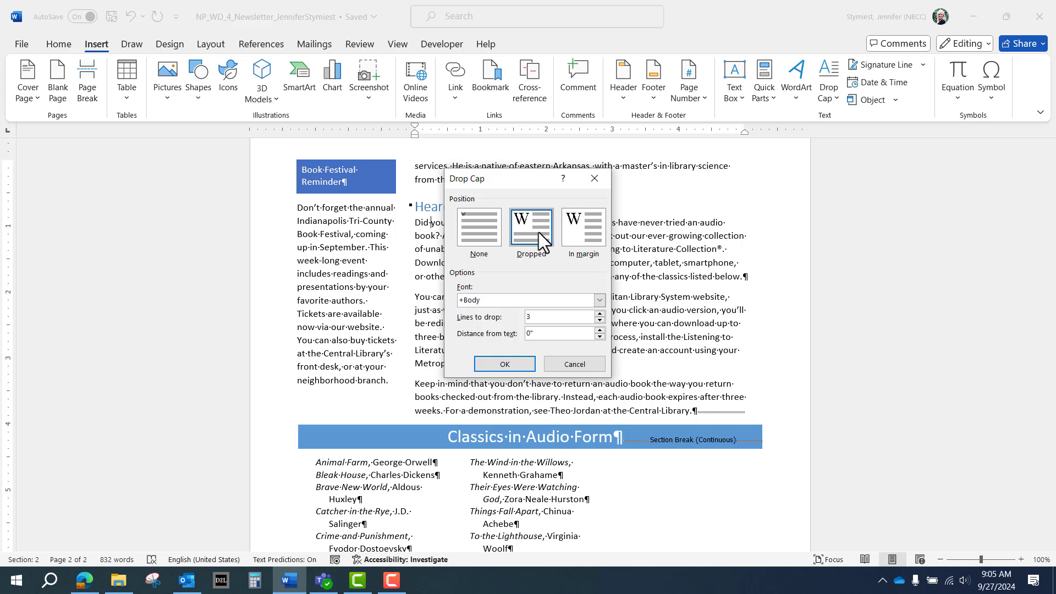
left_click(599, 314)
left_click(501, 364)
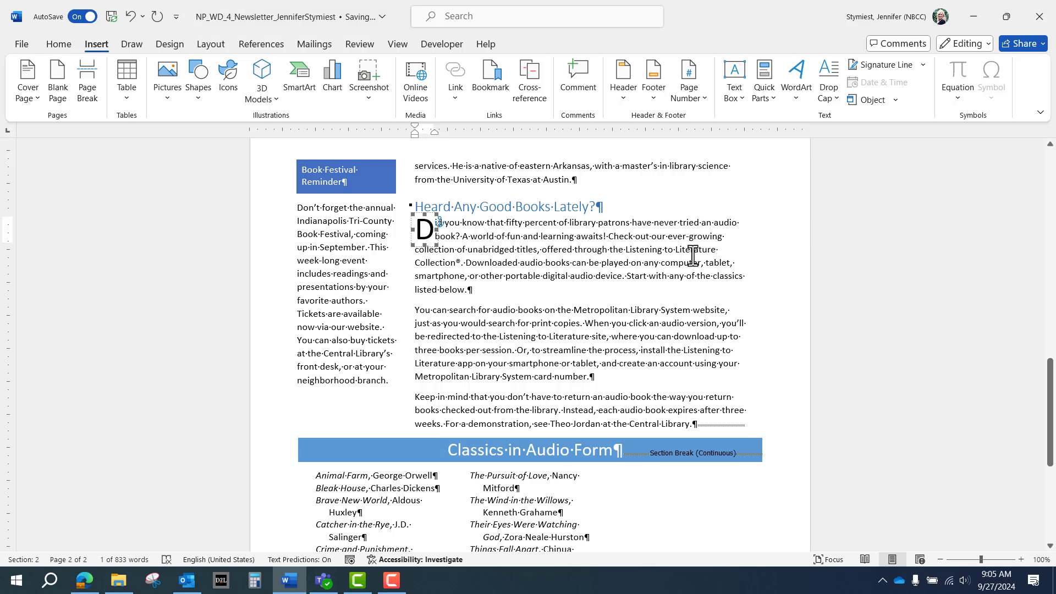
left_click(766, 208)
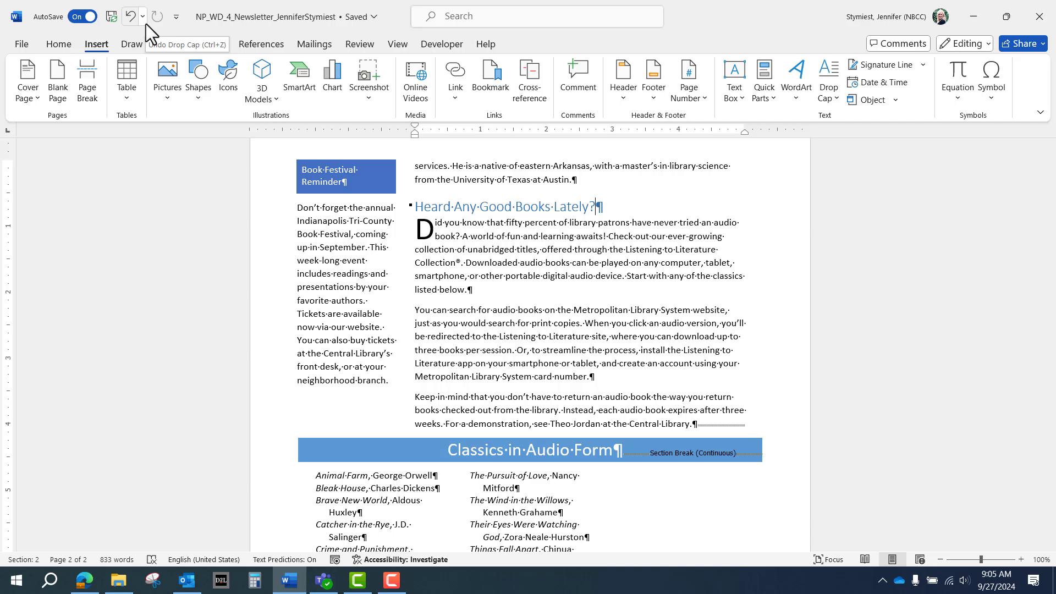
Clear all formatting from the "Metropolitan Library System" title, including its paragraph mark, on page 1.
scroll(764, 232, "up", 5)
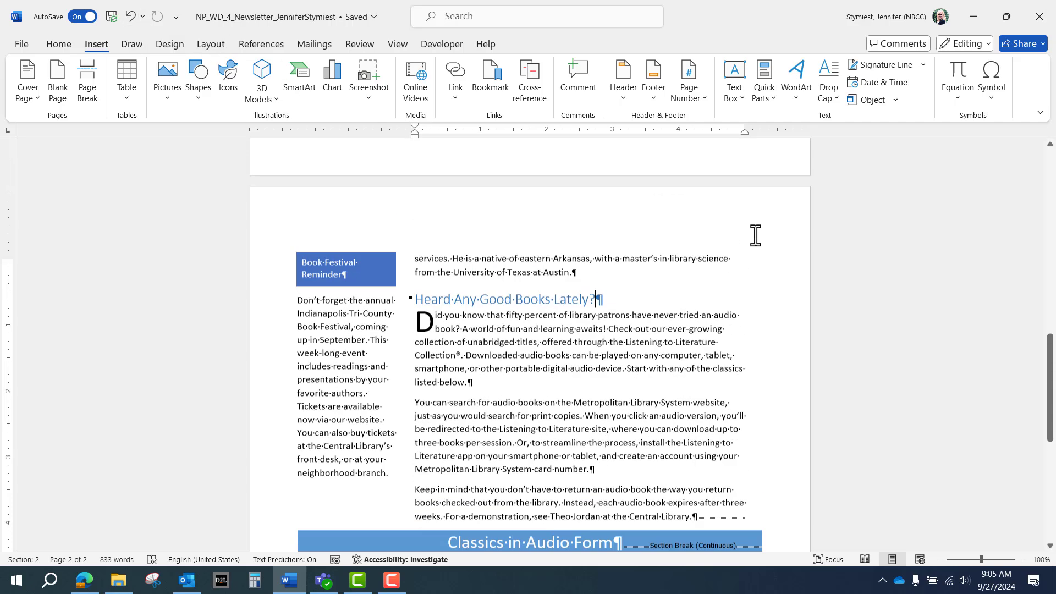
scroll(770, 231, "up", 15)
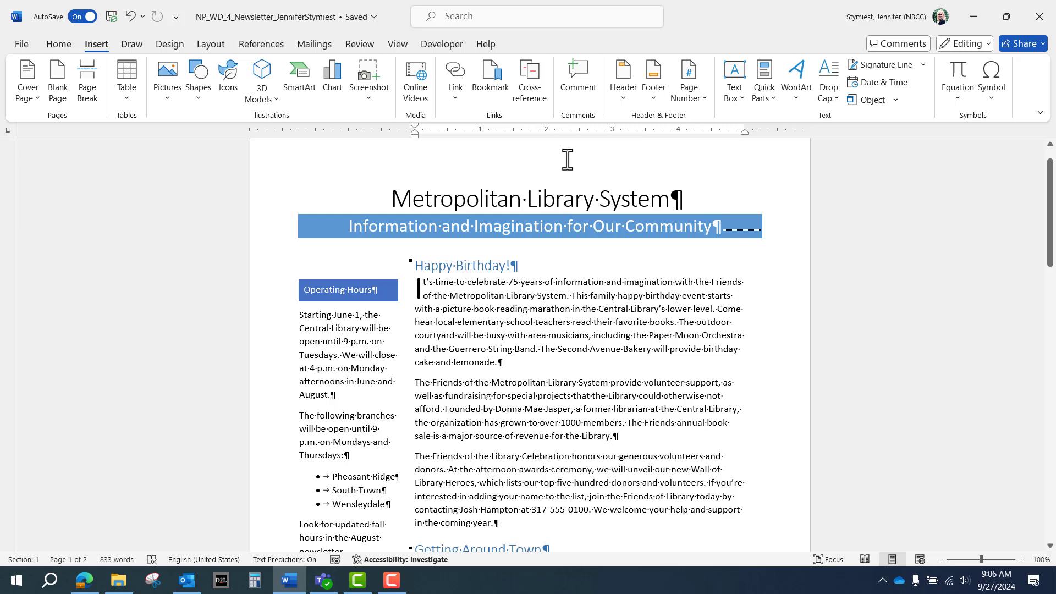
left_click_drag(394, 196, 675, 201)
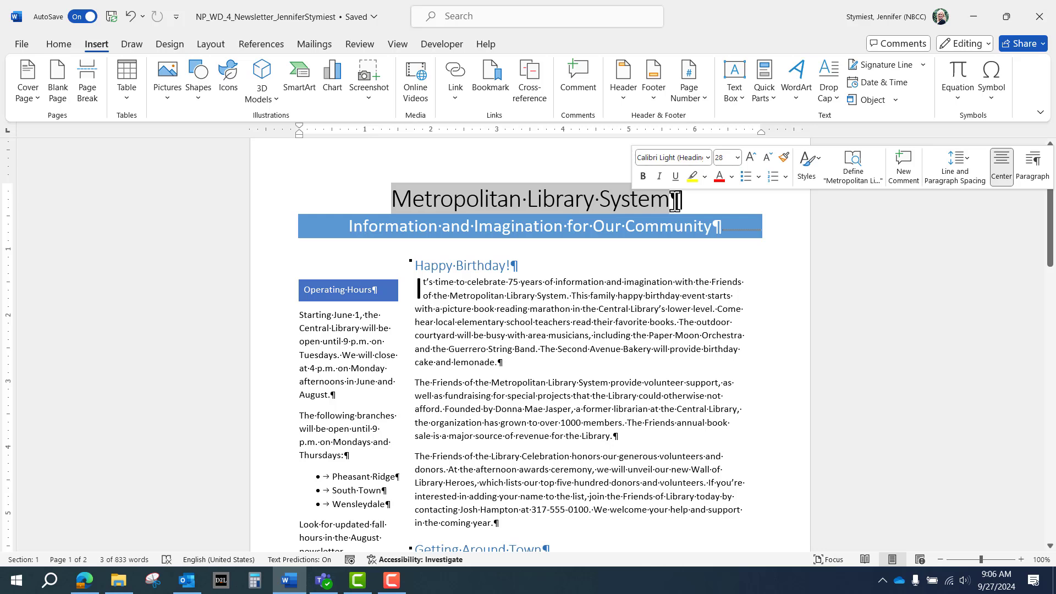
left_click_drag(401, 200, 676, 200)
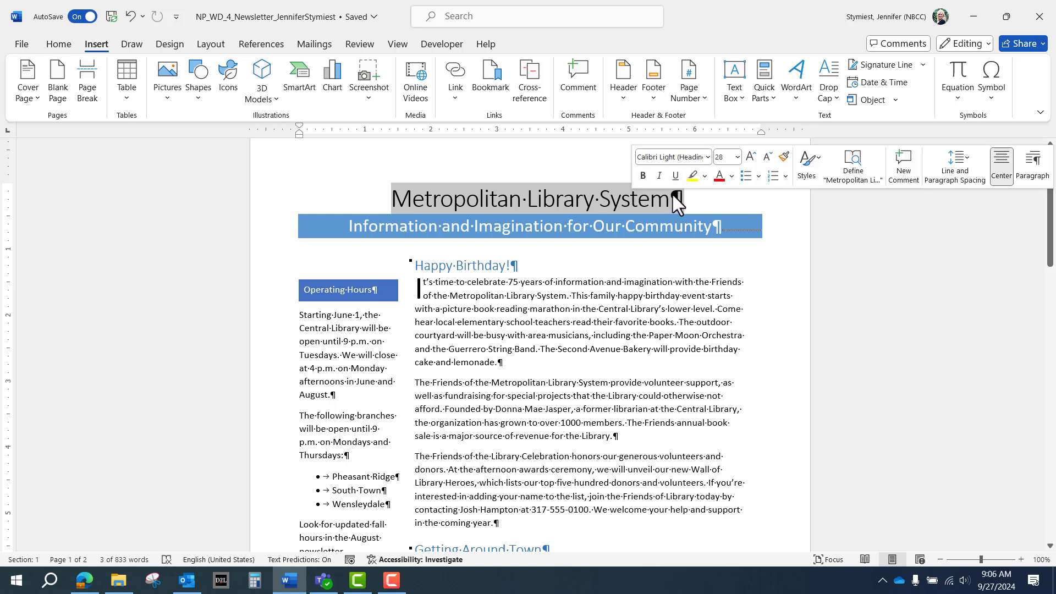
left_click(59, 44)
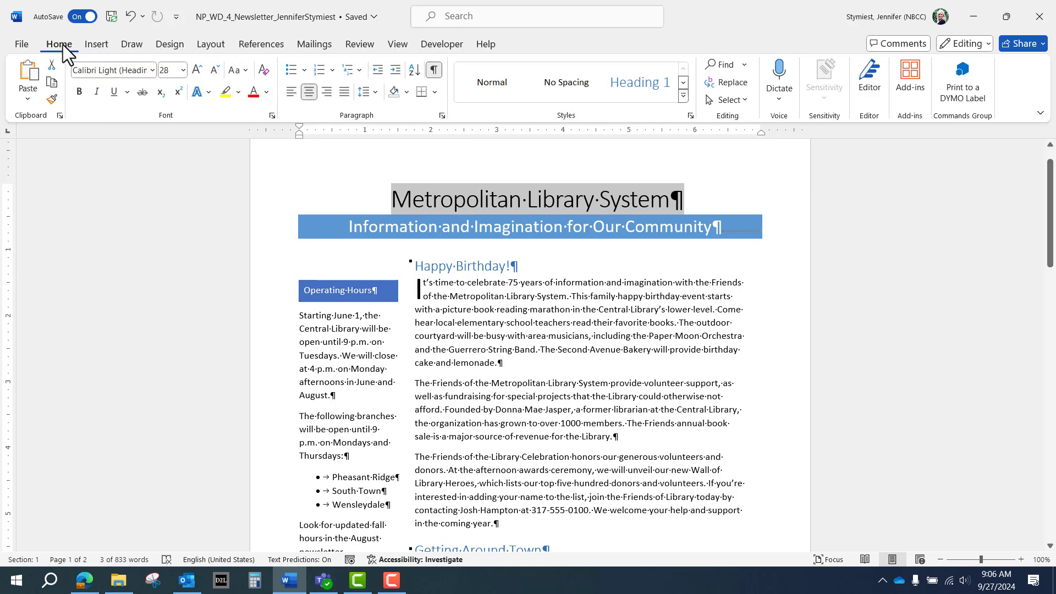
left_click(265, 73)
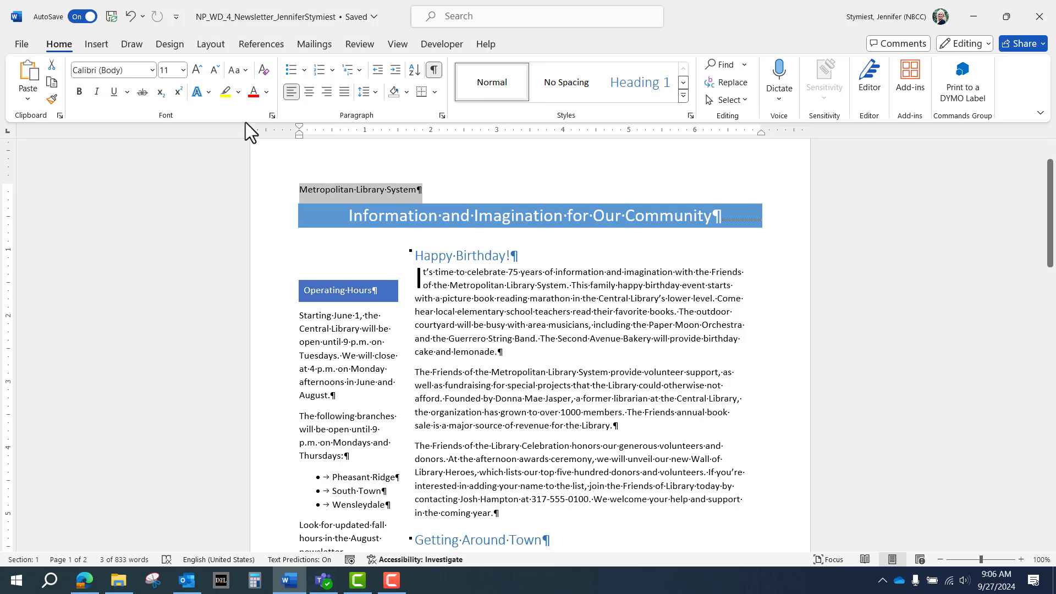
Convert the selected "Metropolitan Library System" title into WordArt using the solid blue fill style with a shadow, second in the gallery's first row.
left_click(98, 43)
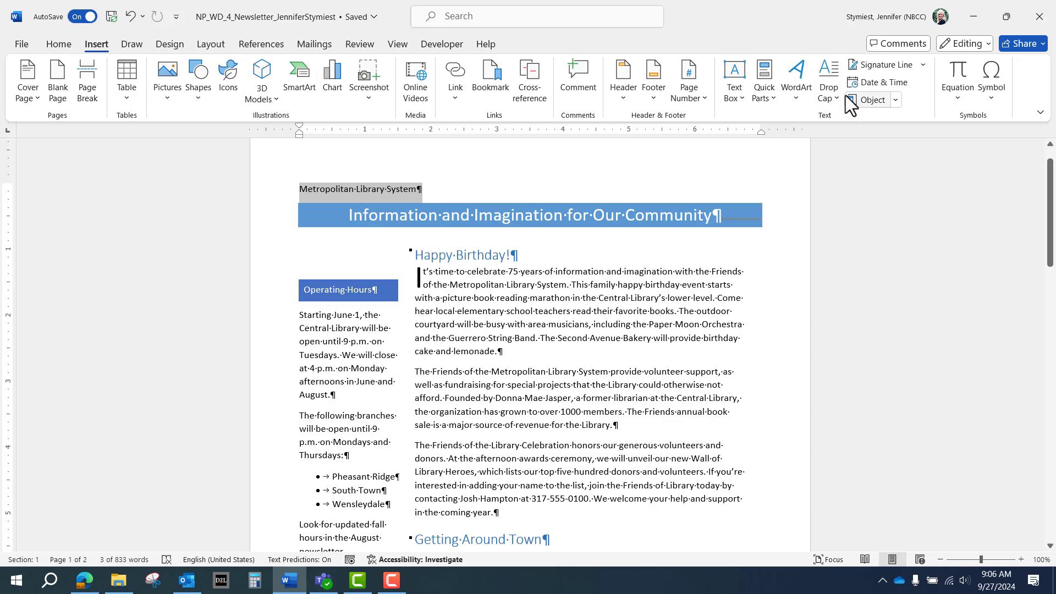
left_click(794, 99)
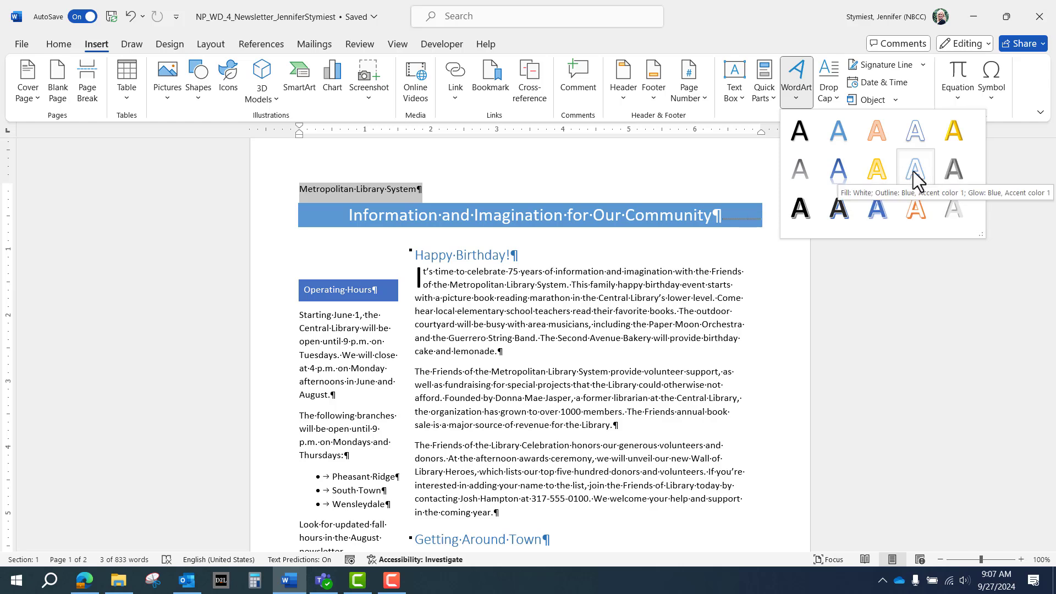
left_click(842, 130)
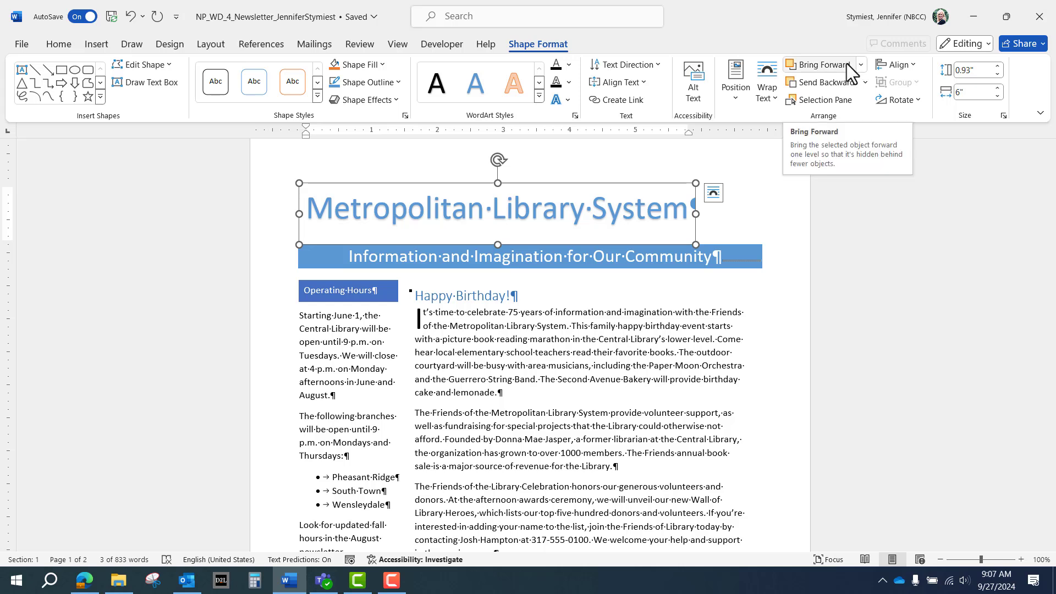
Set the title WordArt's text wrapping to Top and Bottom and fix its position on the page.
left_click(767, 97)
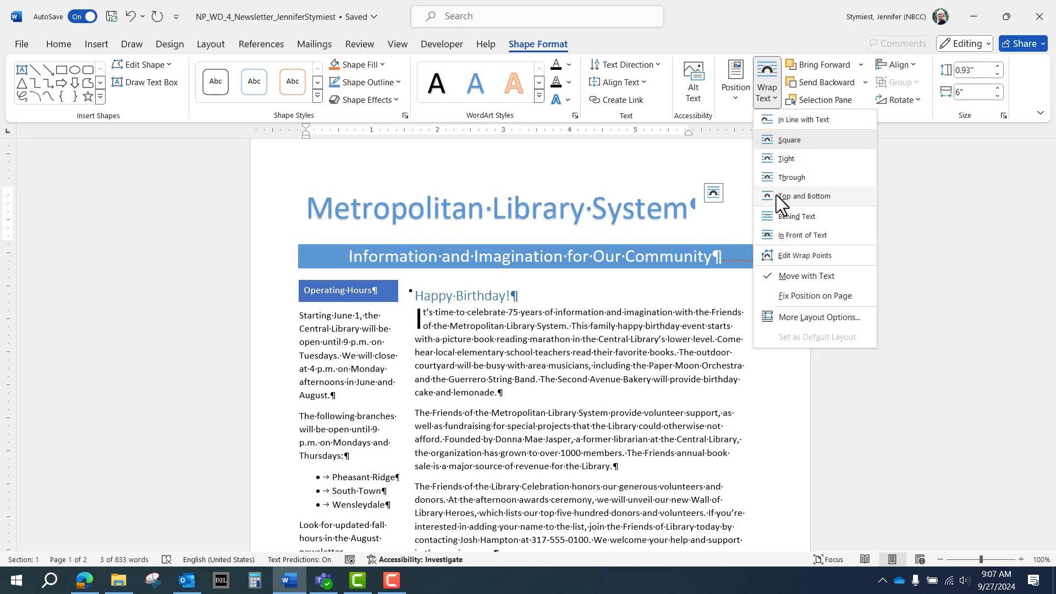
left_click(777, 195)
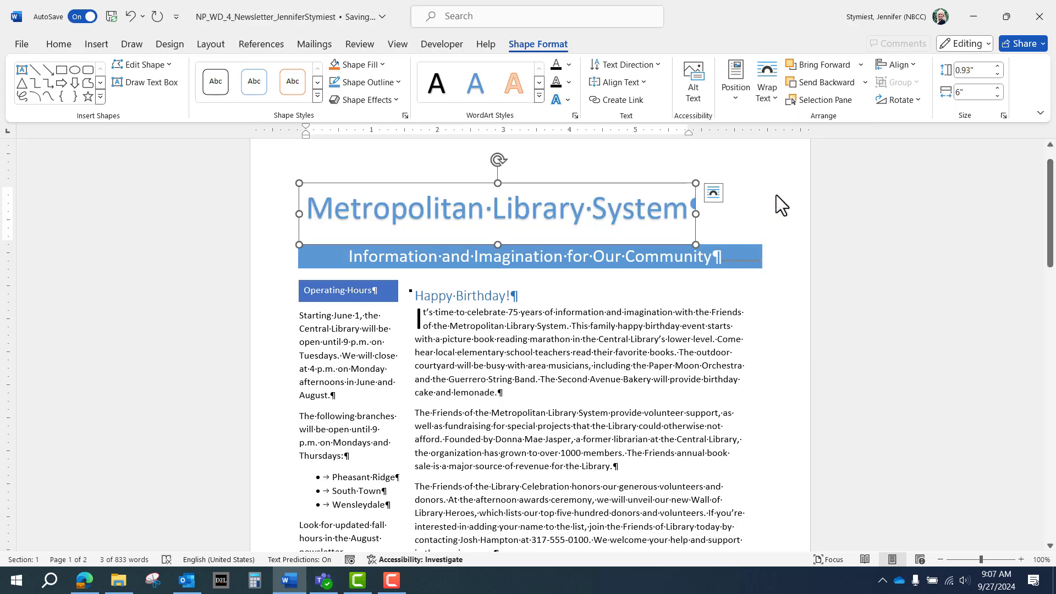
left_click(770, 94)
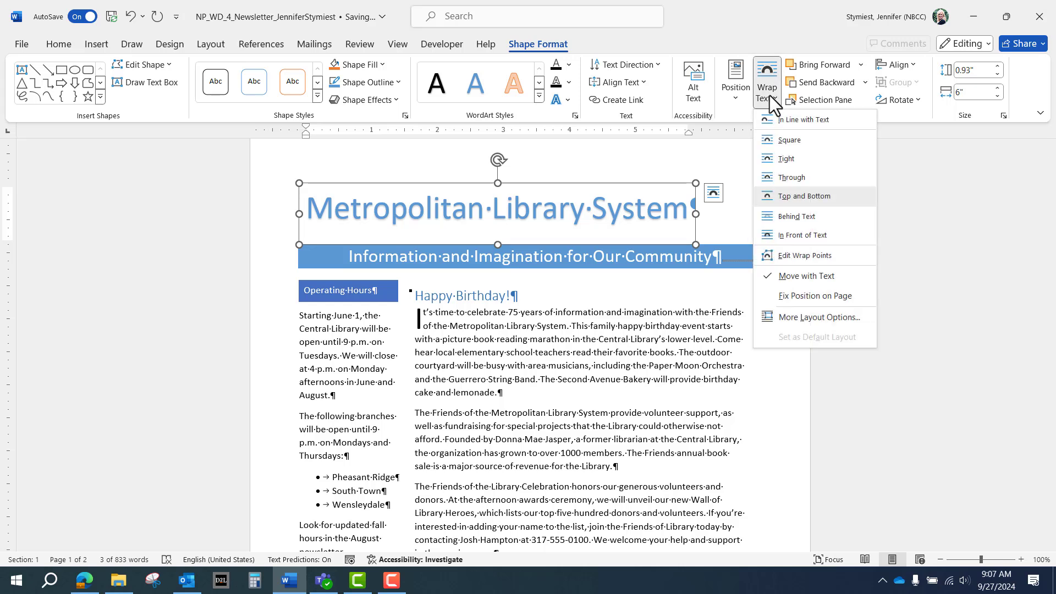
left_click(800, 295)
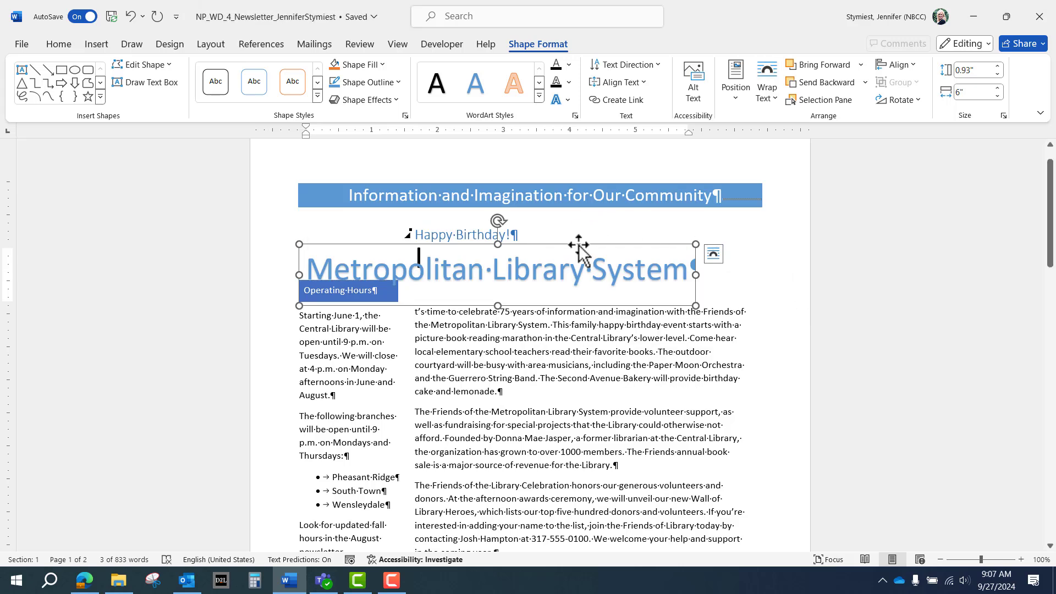
Move the title WordArt directly above the "Information and Imagination for Our Community" banner.
left_click_drag(579, 246, 587, 164)
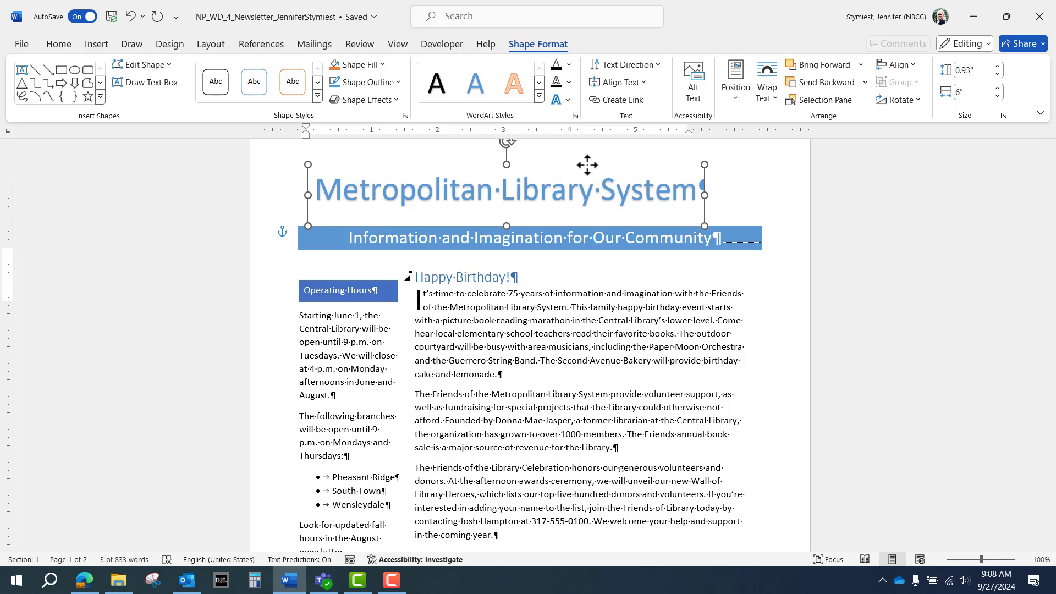
scroll(876, 232, "up", 1)
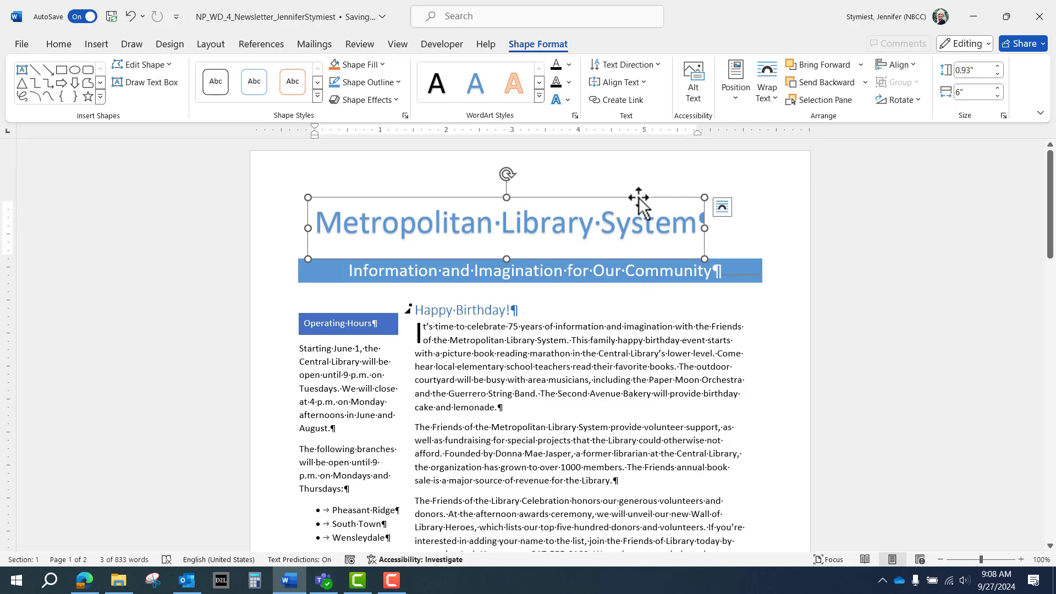
mouse_move(639, 198)
left_mouse_down()
mouse_move(639, 185)
mouse_move(649, 190)
mouse_move(641, 174)
mouse_move(641, 214)
mouse_move(641, 203)
left_mouse_up()
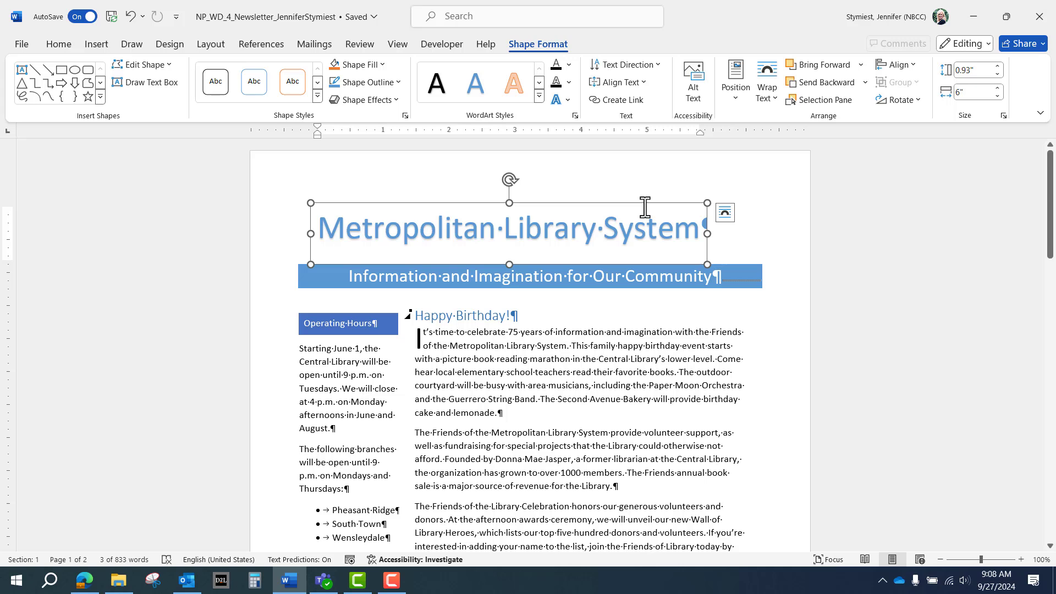
Set the title WordArt's width to 7" and apply the upward chevron warp, the first effect in the second Warp row.
left_click(981, 93)
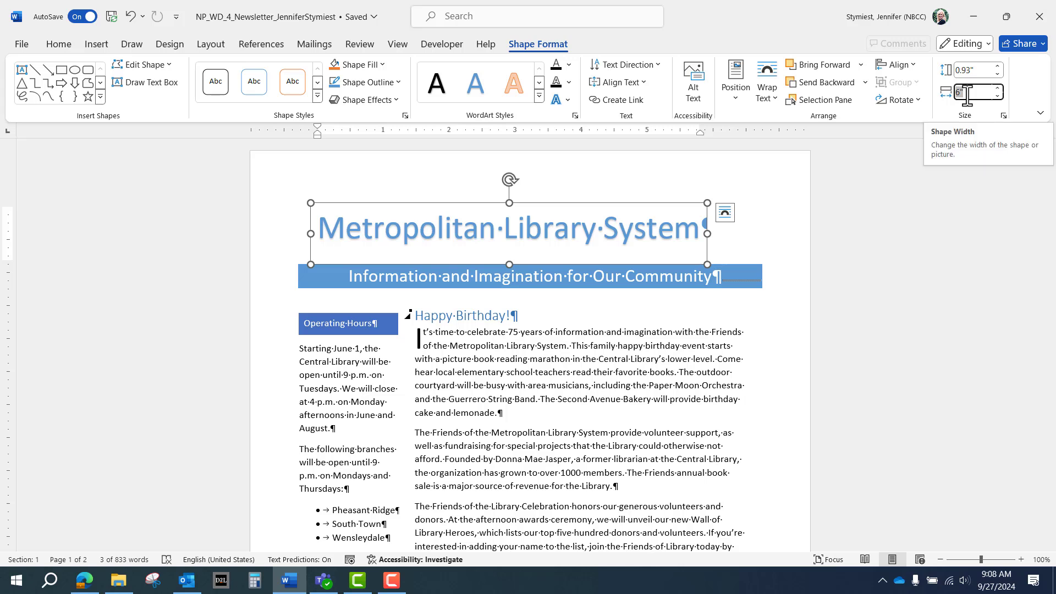
type("7")
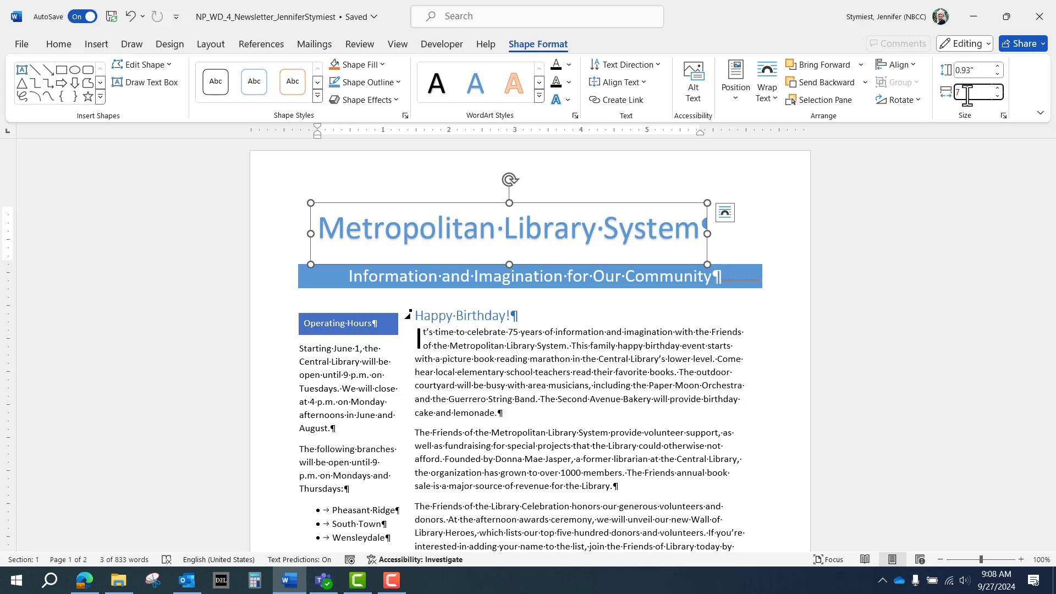
key("Return")
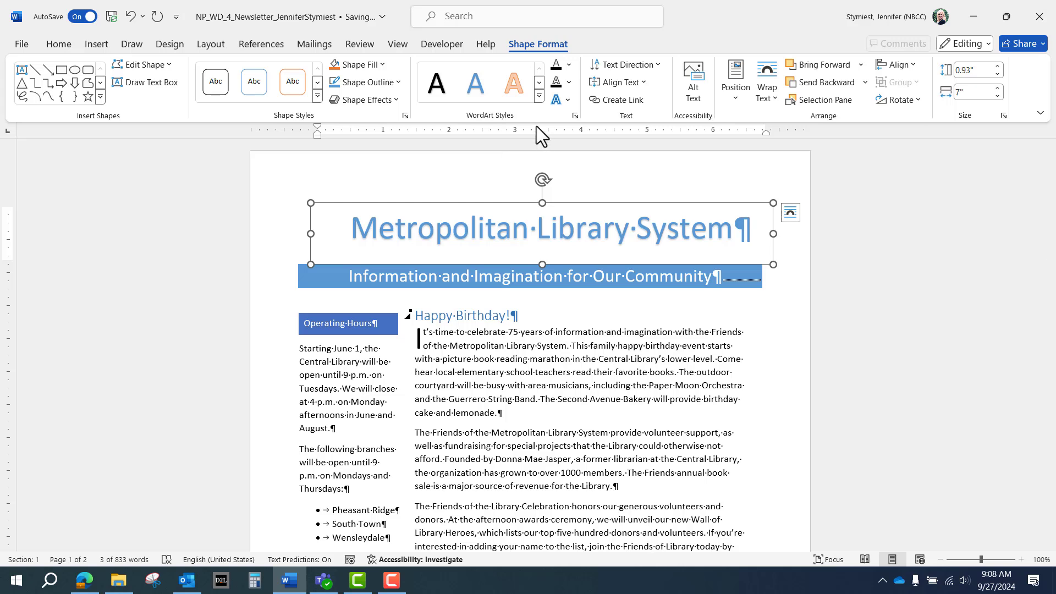
left_click(566, 101)
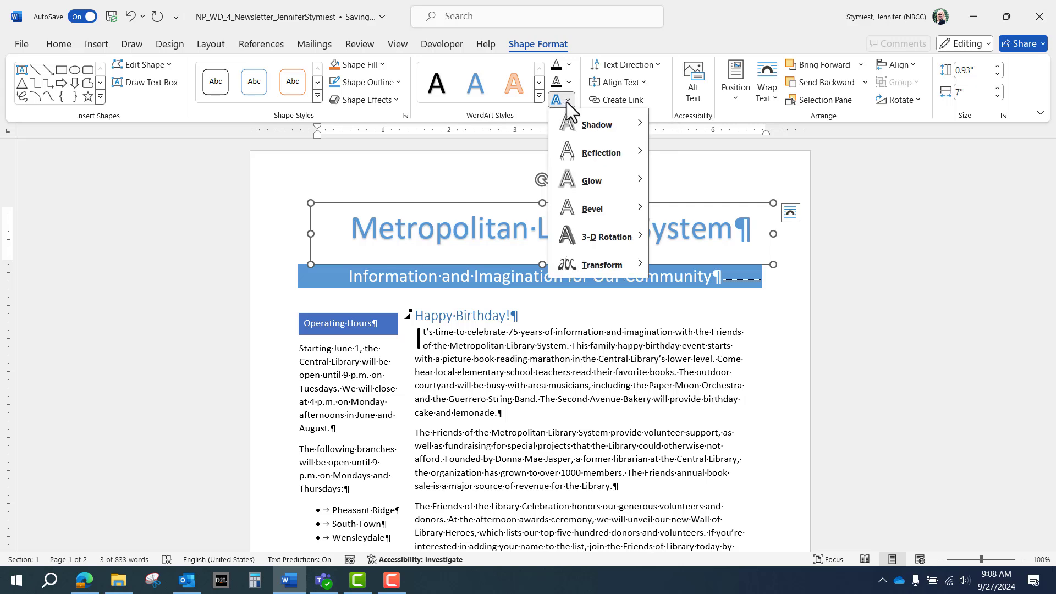
mouse_move(593, 265)
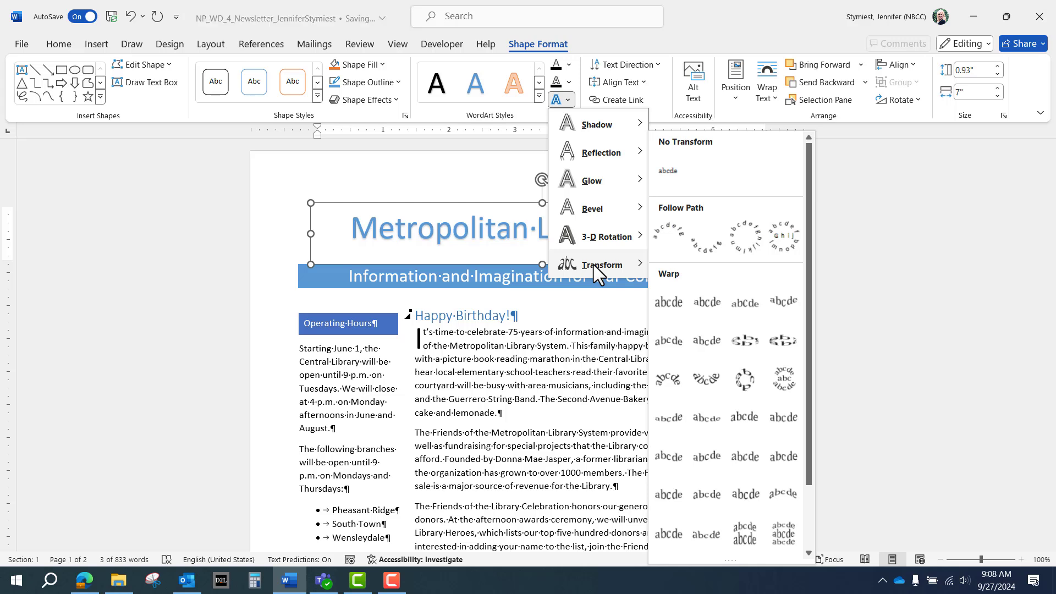
left_click(672, 345)
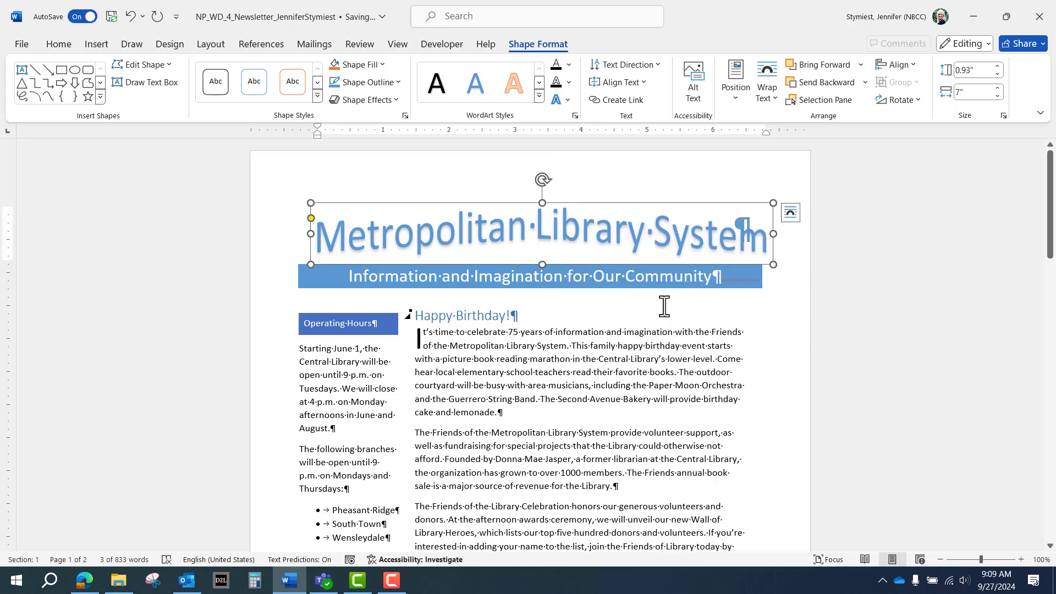
Fill the title WordArt's text with the second-darkest shade of the light blue theme color and apply the first Outer shadow effect.
left_click(570, 83)
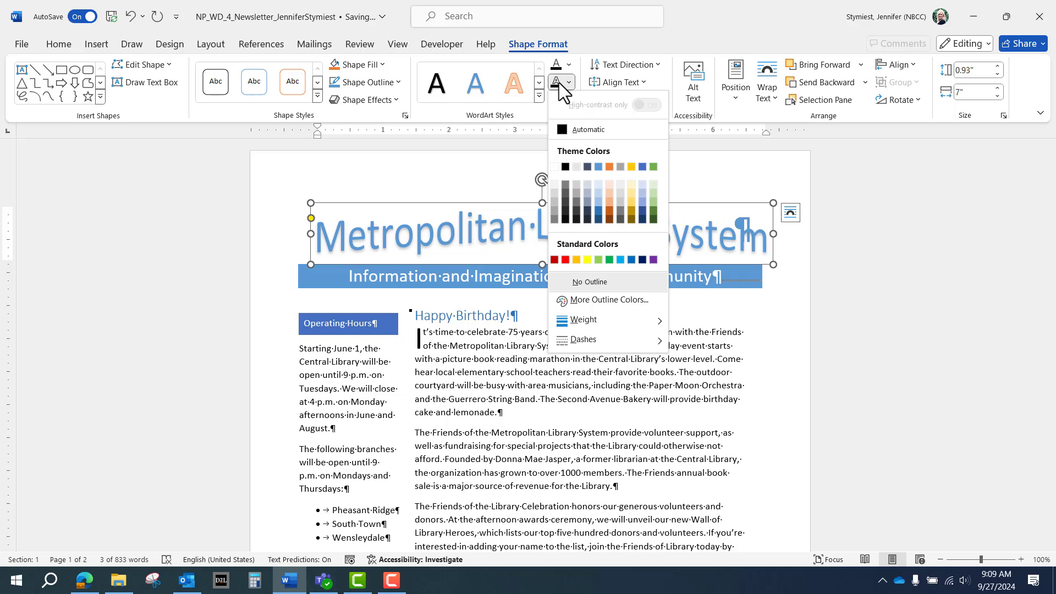
left_click(581, 58)
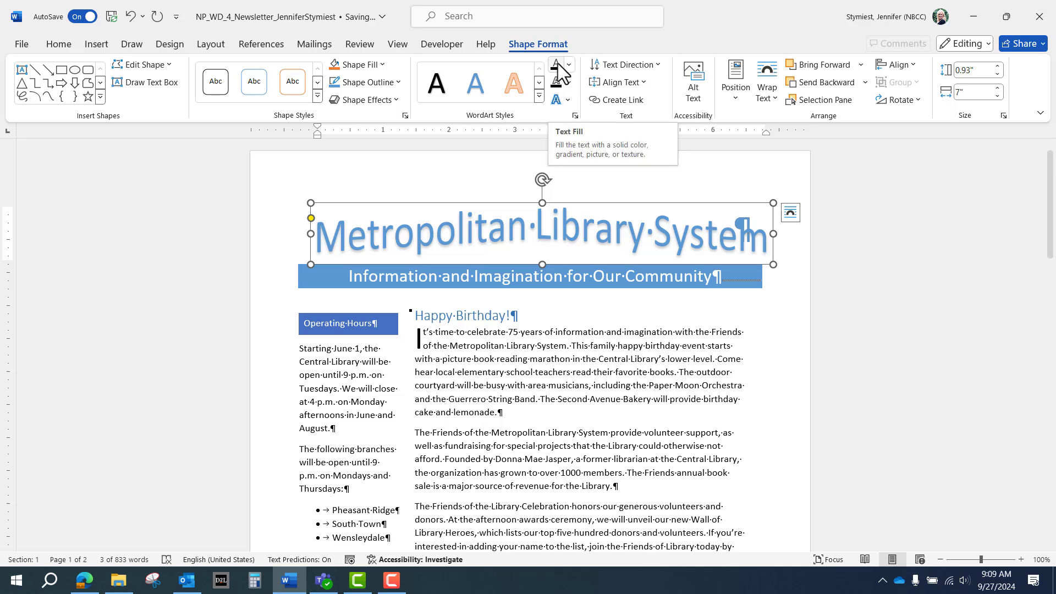
left_click(568, 65)
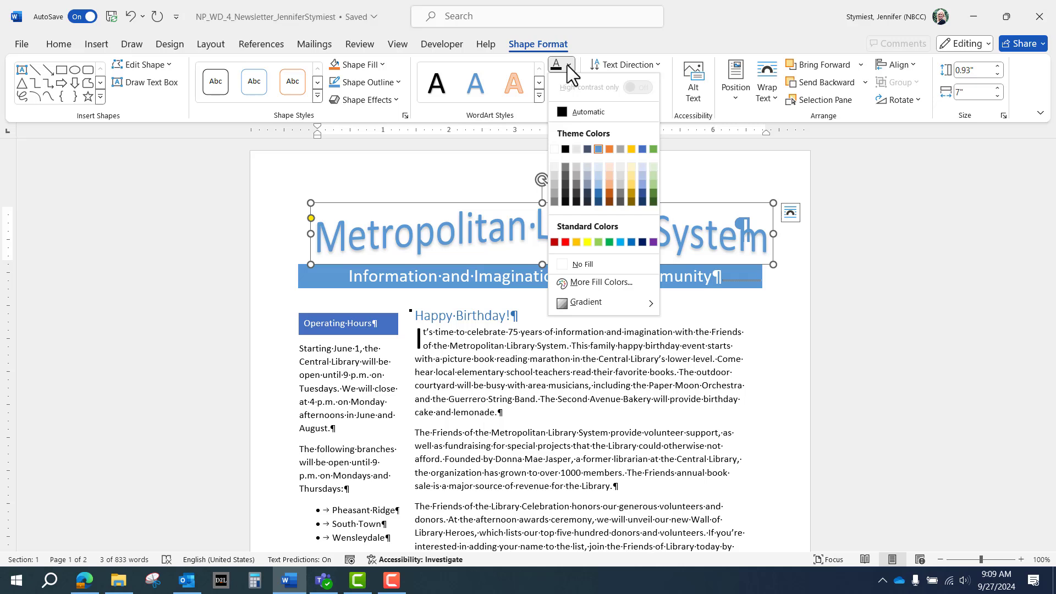
left_click(597, 193)
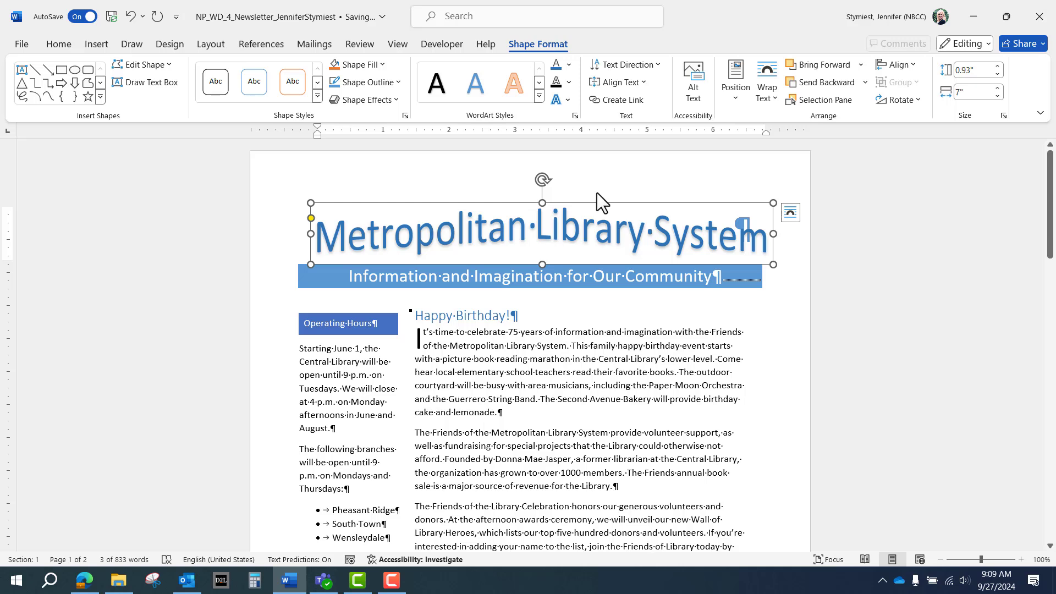
left_click(568, 101)
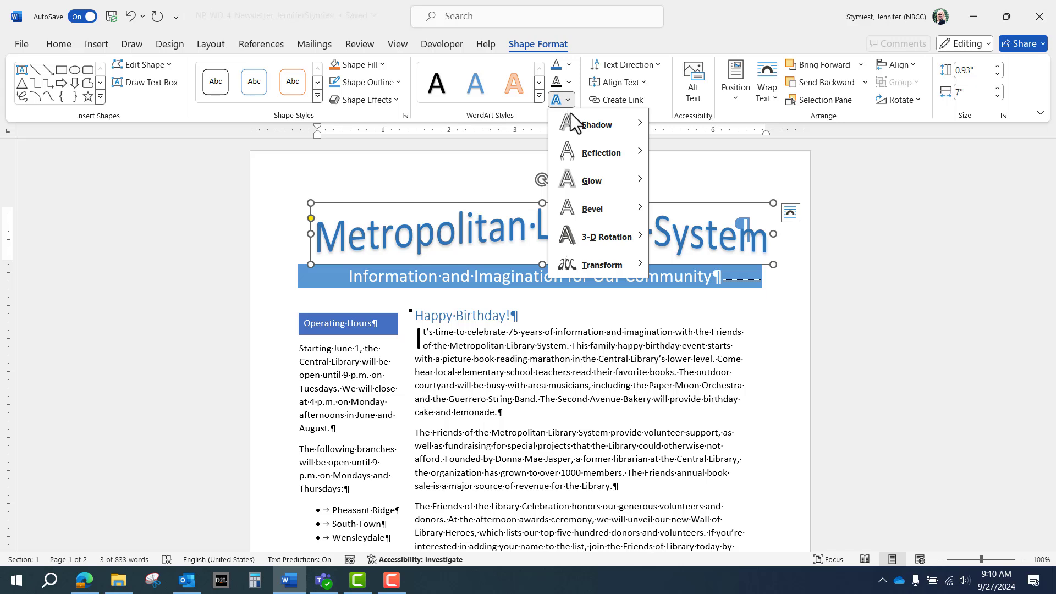
mouse_move(579, 132)
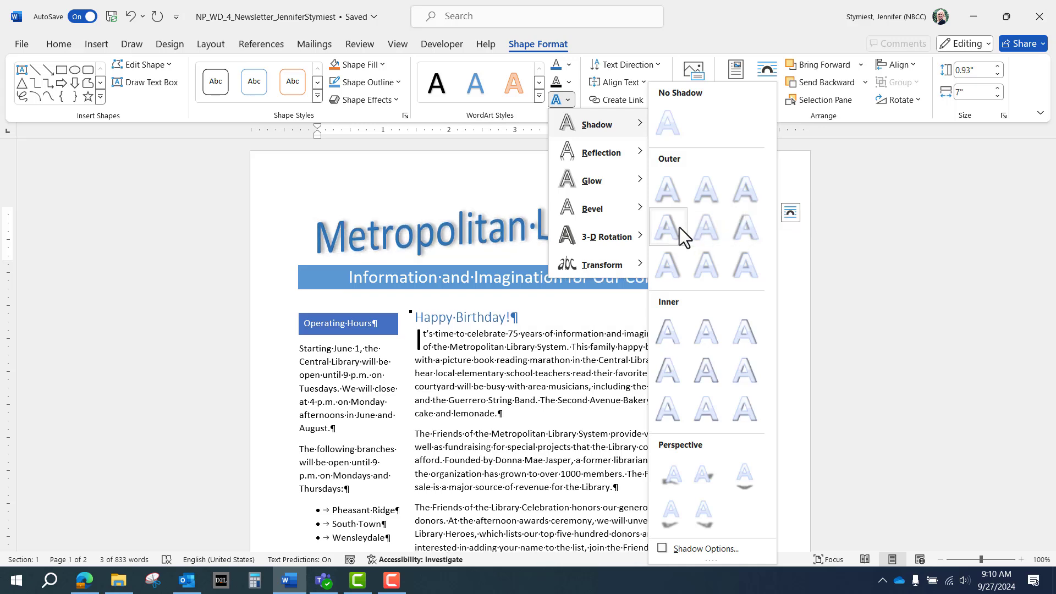
left_click(672, 197)
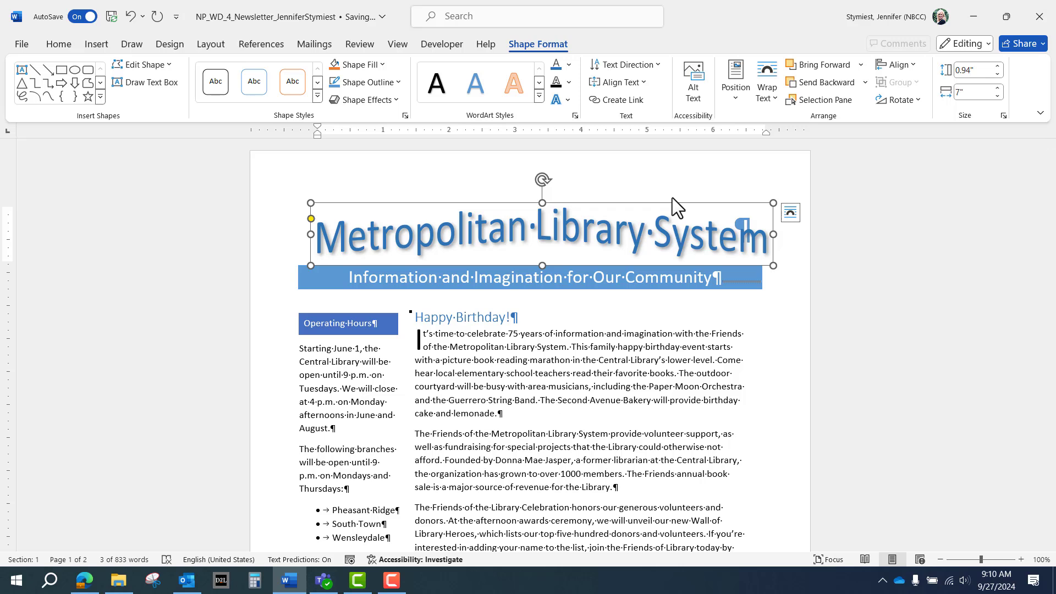
left_click(601, 381)
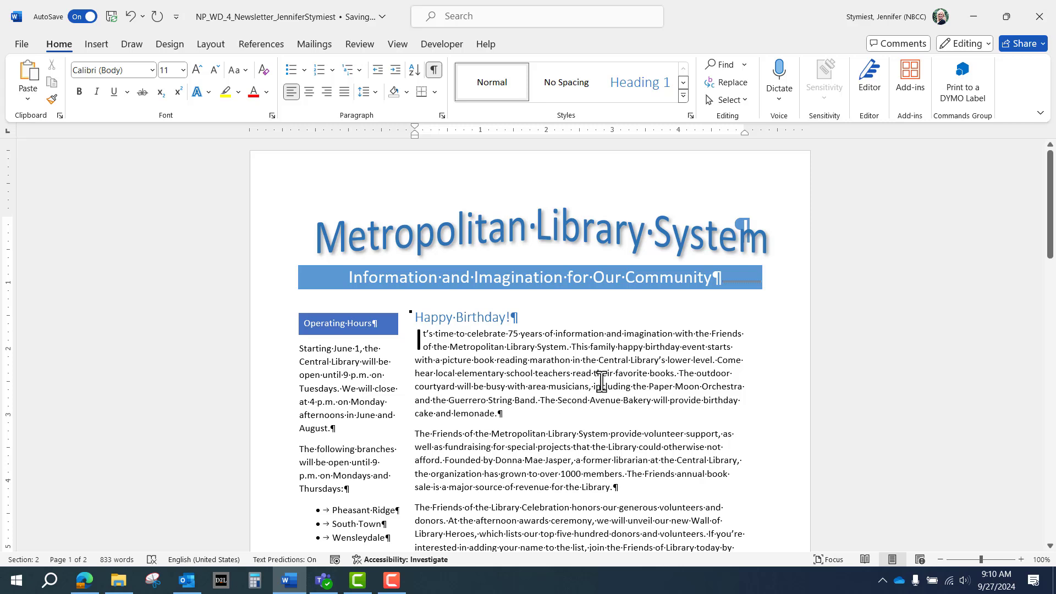
Shift the title WordArt slightly left so its edges line up with the blue "Information and Imagination for Our Community" banner.
left_click(601, 237)
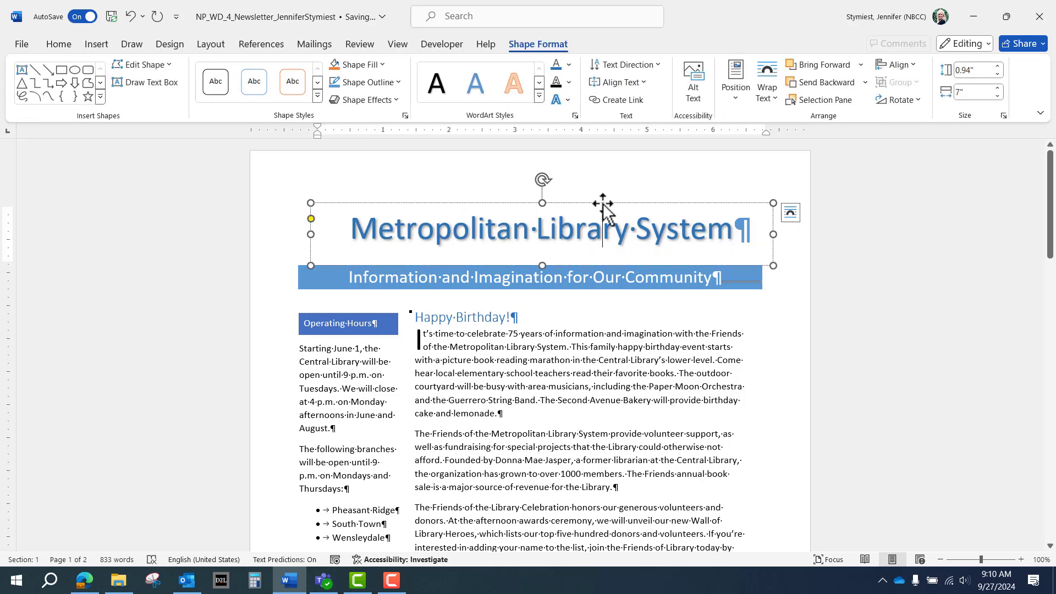
left_click_drag(603, 204, 593, 204)
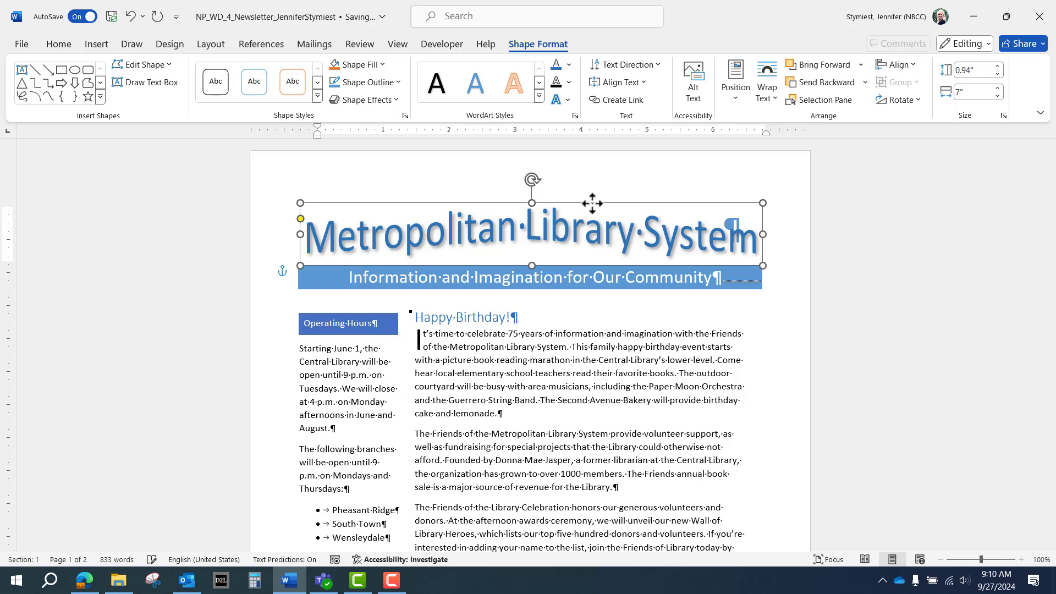
left_click(598, 367)
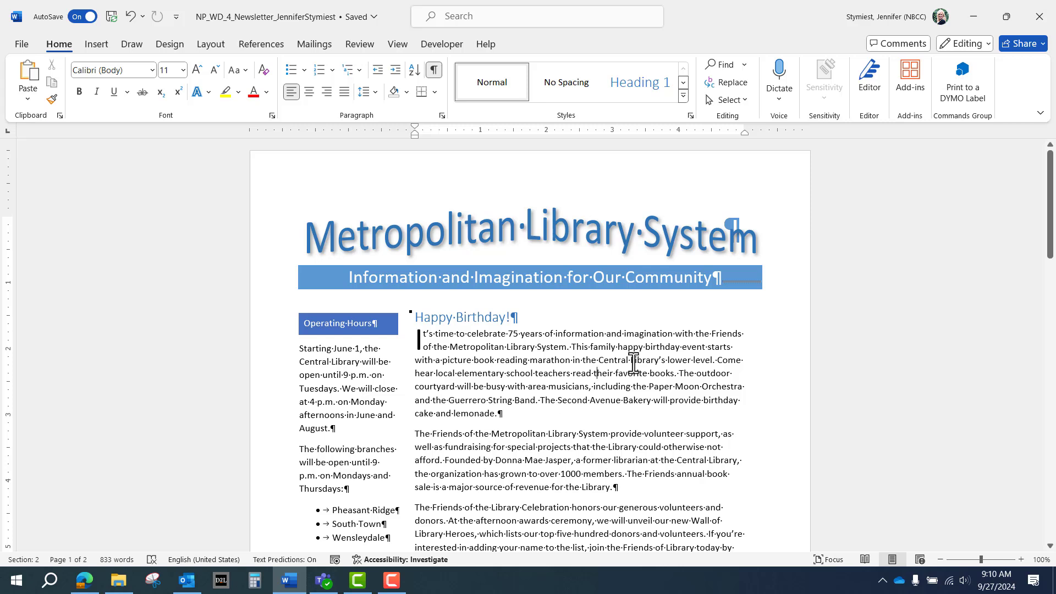
Insert the picture Support_WD_4_Cupcakes (5) from the Downloads folder at the end of the first "Happy Birthday!" paragraph, after "cake and lemonade.".
scroll(633, 363, "down", 2)
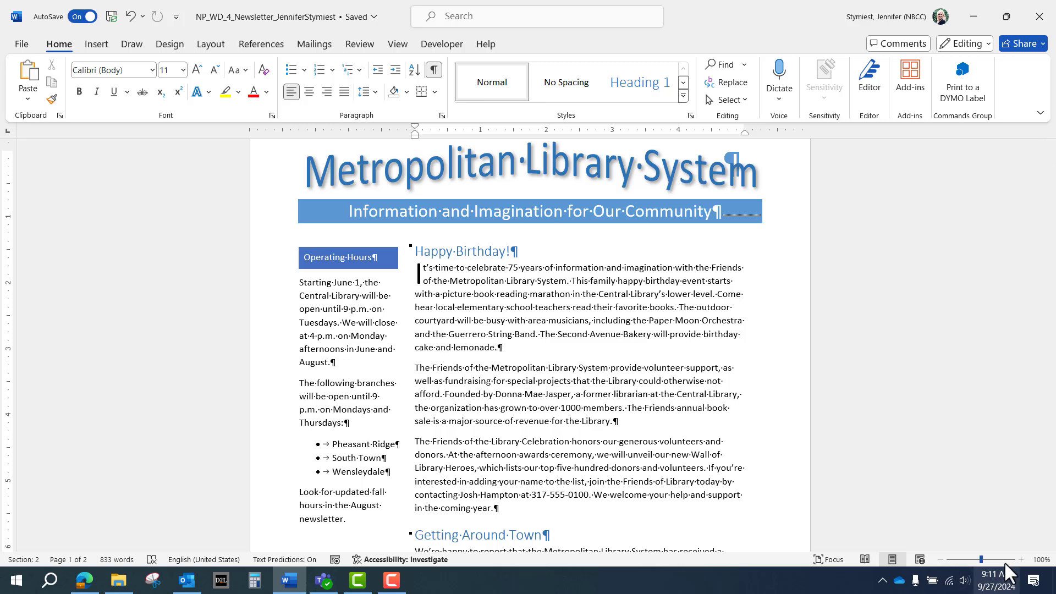
left_click(1021, 559)
left_click(1020, 560)
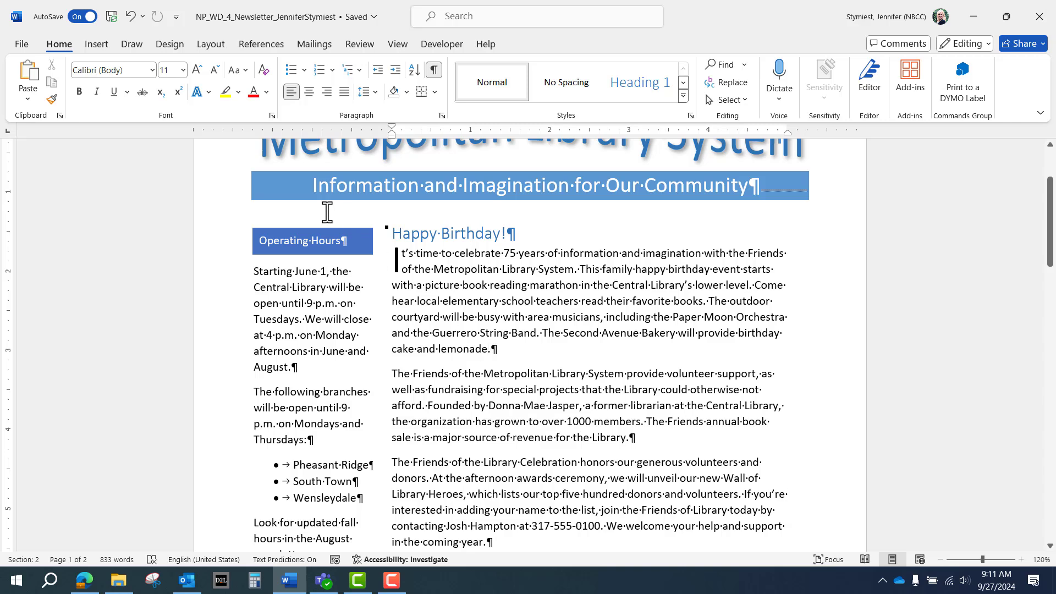
left_click(96, 44)
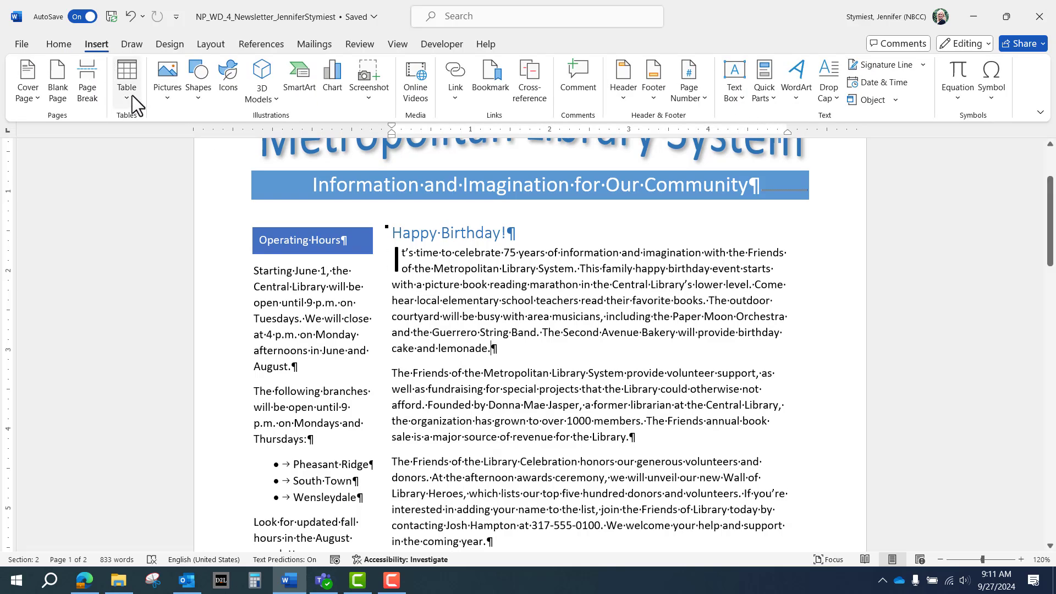
left_click(173, 98)
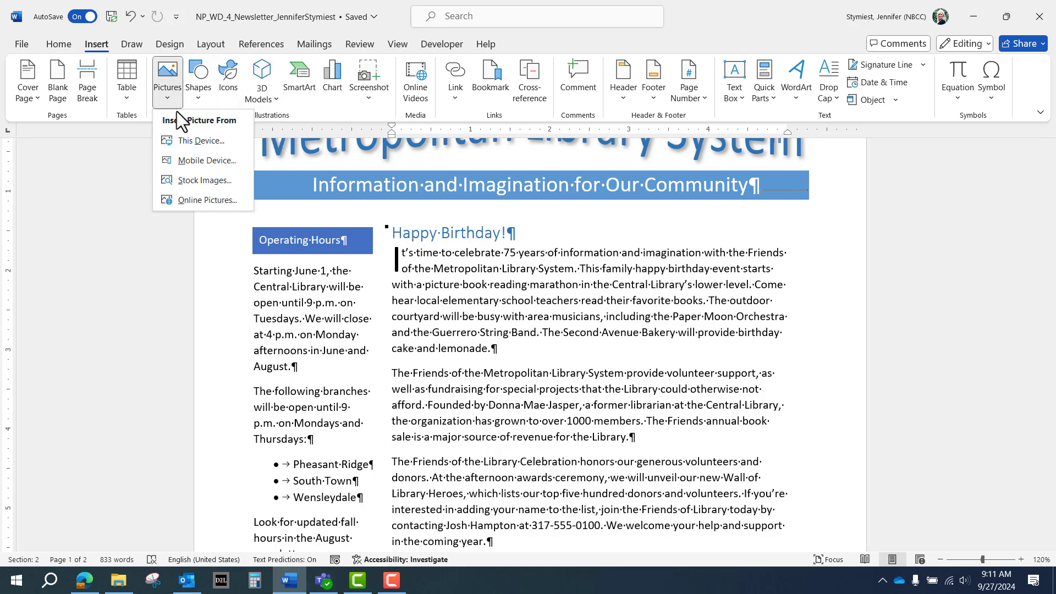
left_click(186, 140)
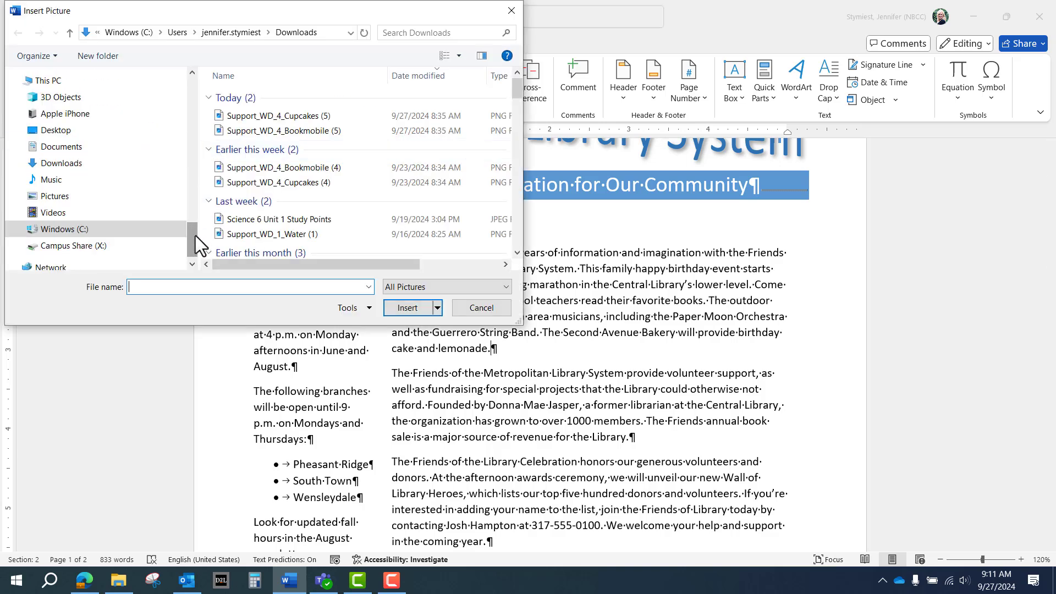
left_click_drag(196, 236, 205, 55)
left_click(85, 122)
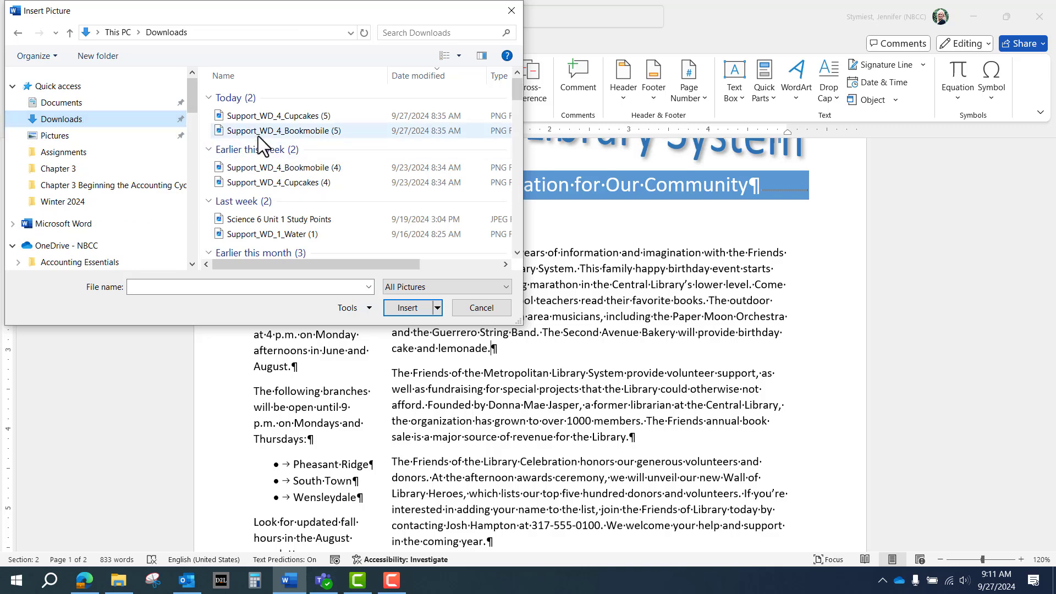
left_click(306, 117)
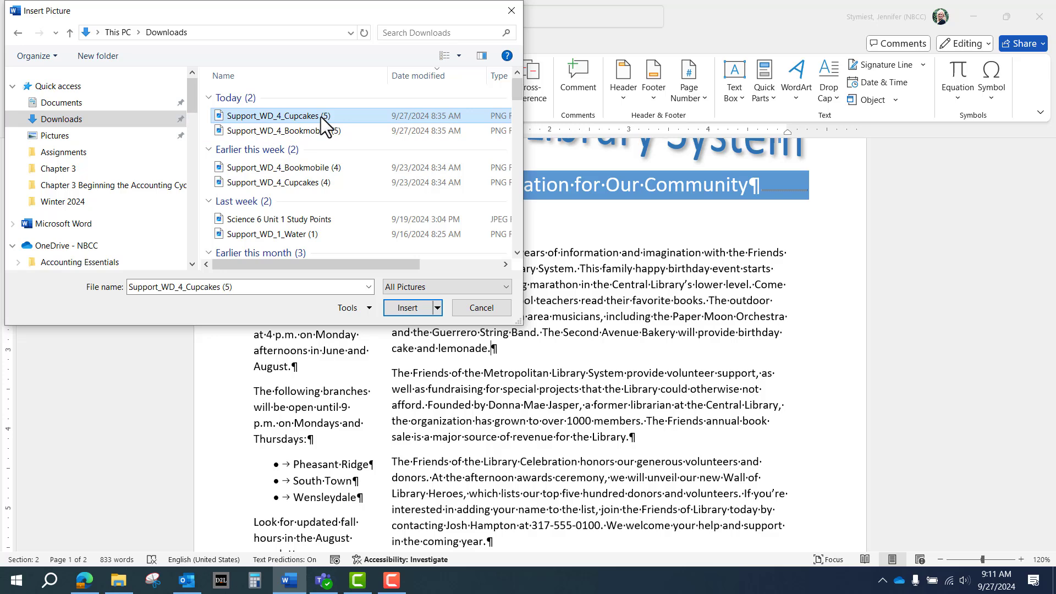
left_click(405, 308)
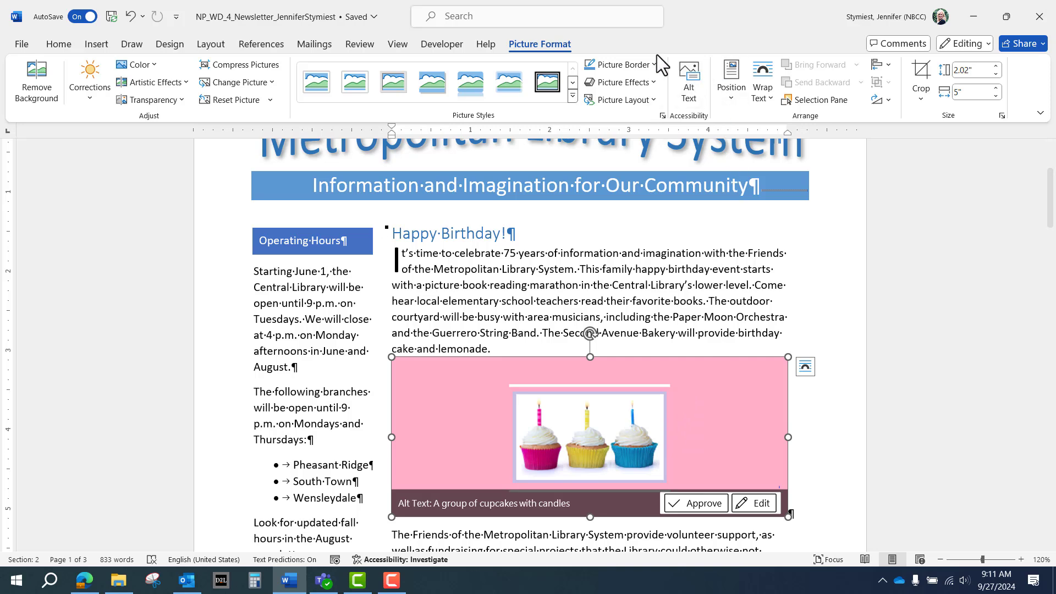
Replace the cupcake picture's alt text with "Three cupcakes with candles".
left_click(689, 87)
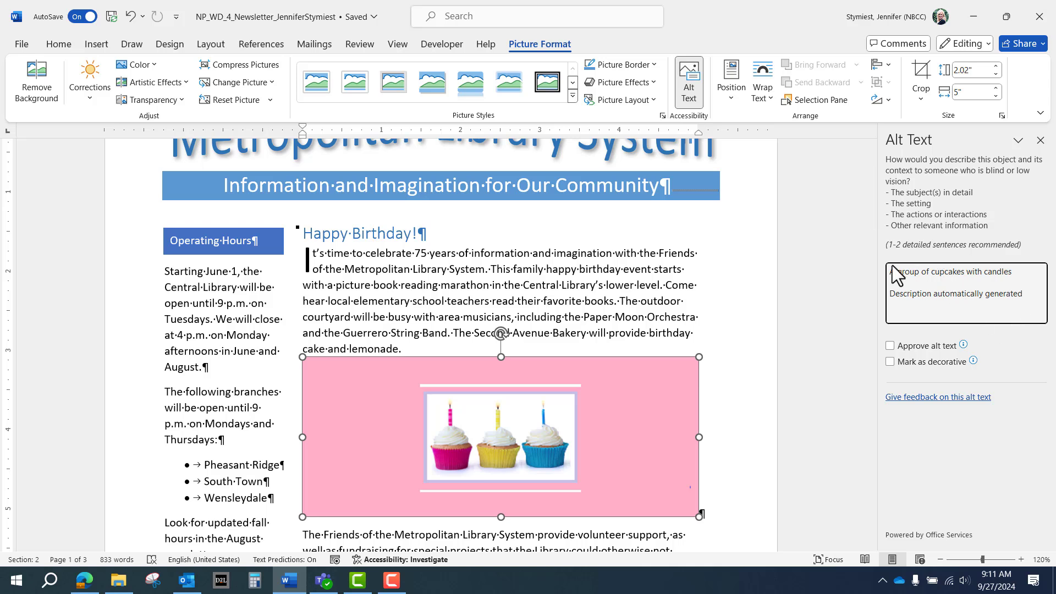
left_click_drag(891, 271, 1023, 294)
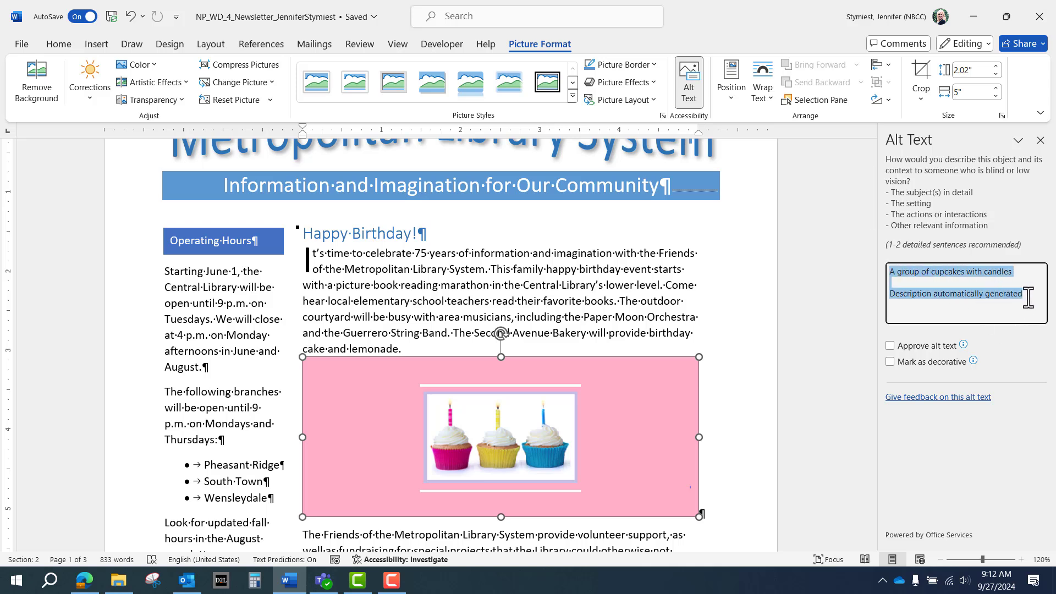
type("Thre")
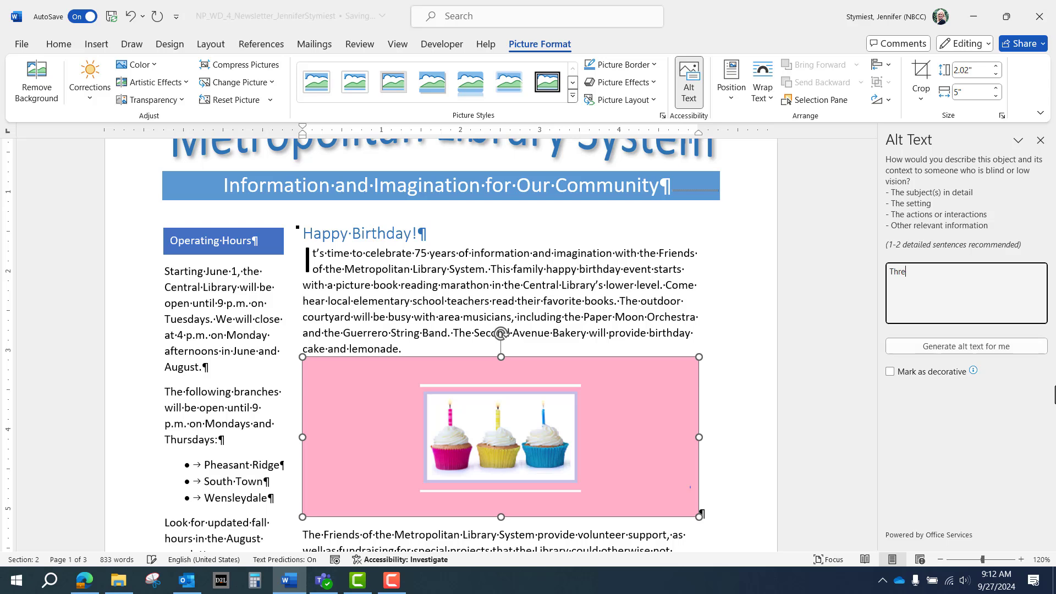
type("e cupcakes")
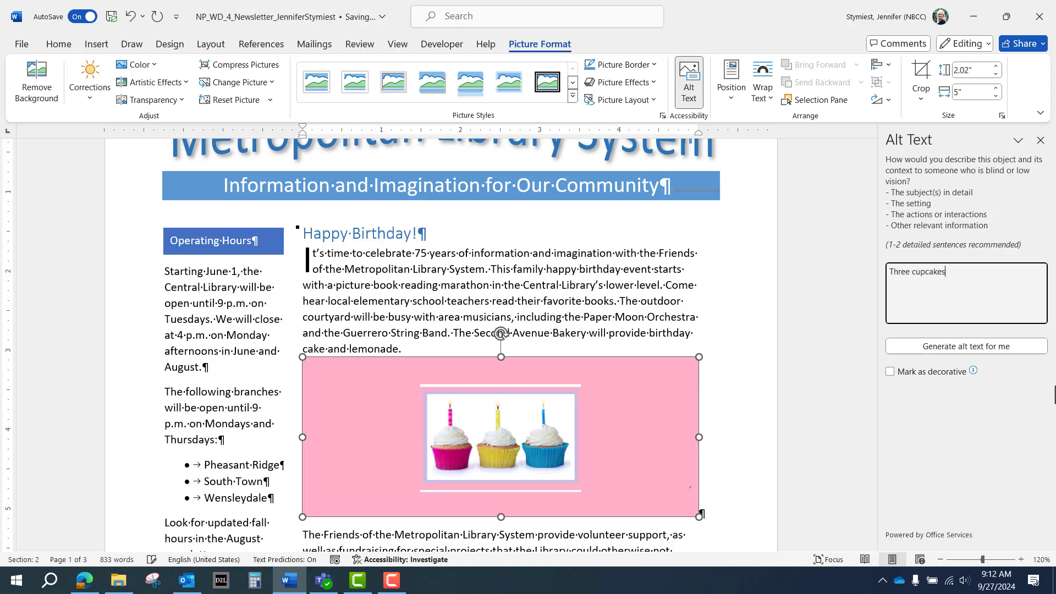
type(" with candles")
left_click(1039, 140)
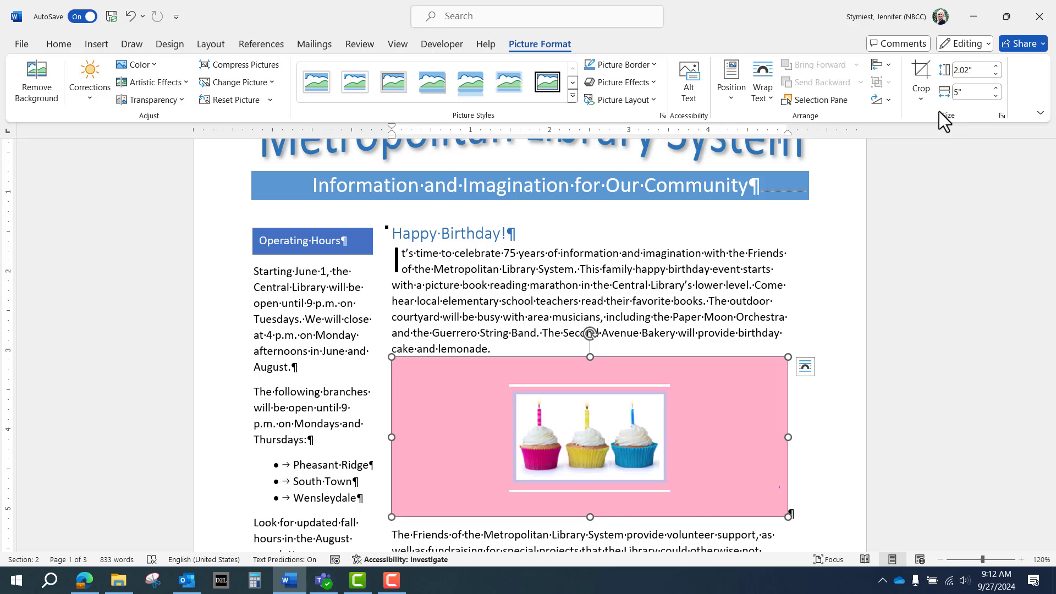
Crop the pink margins off the right and left sides of the cupcake picture, leaving it about 2.7" wide.
left_click(921, 103)
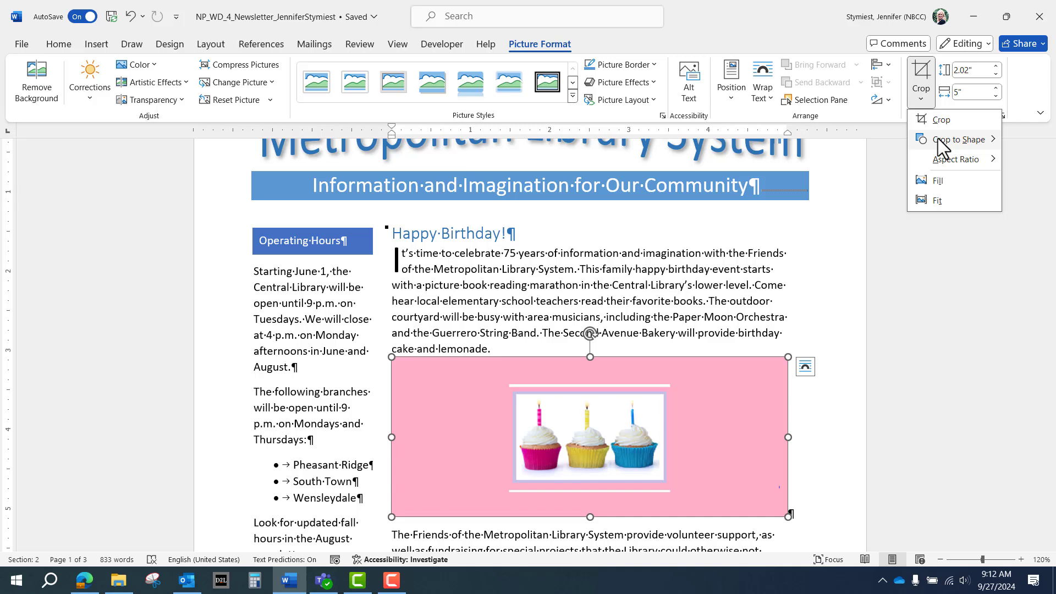
mouse_move(942, 144)
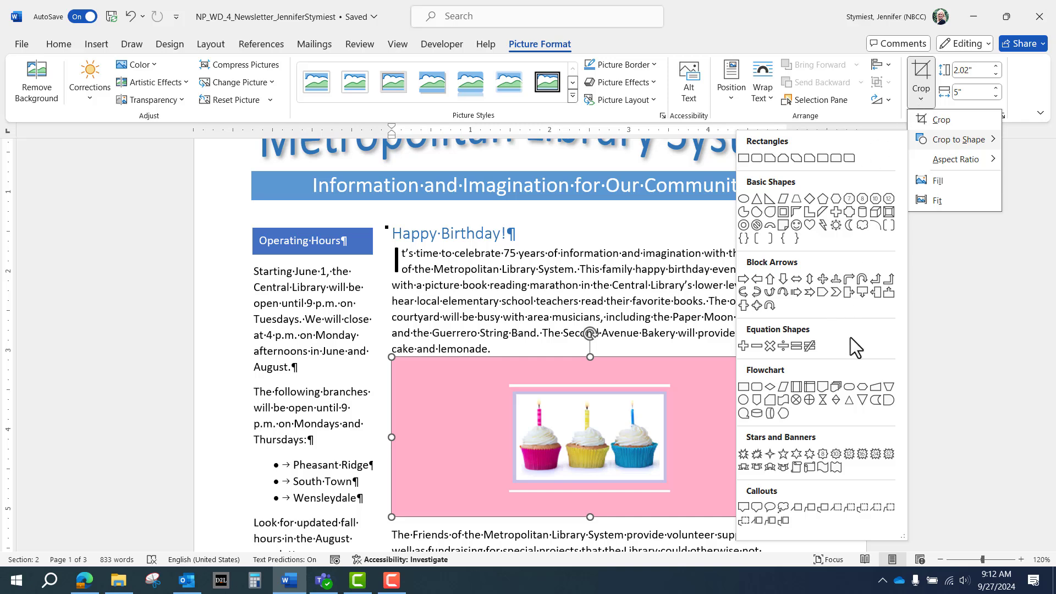
left_click(923, 78)
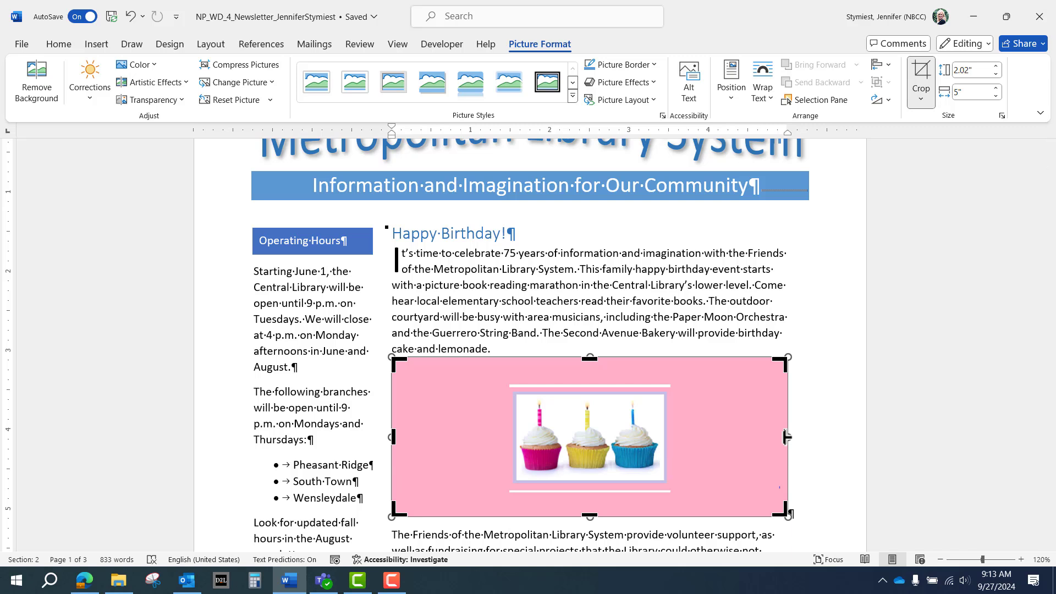
left_click_drag(787, 437, 780, 438)
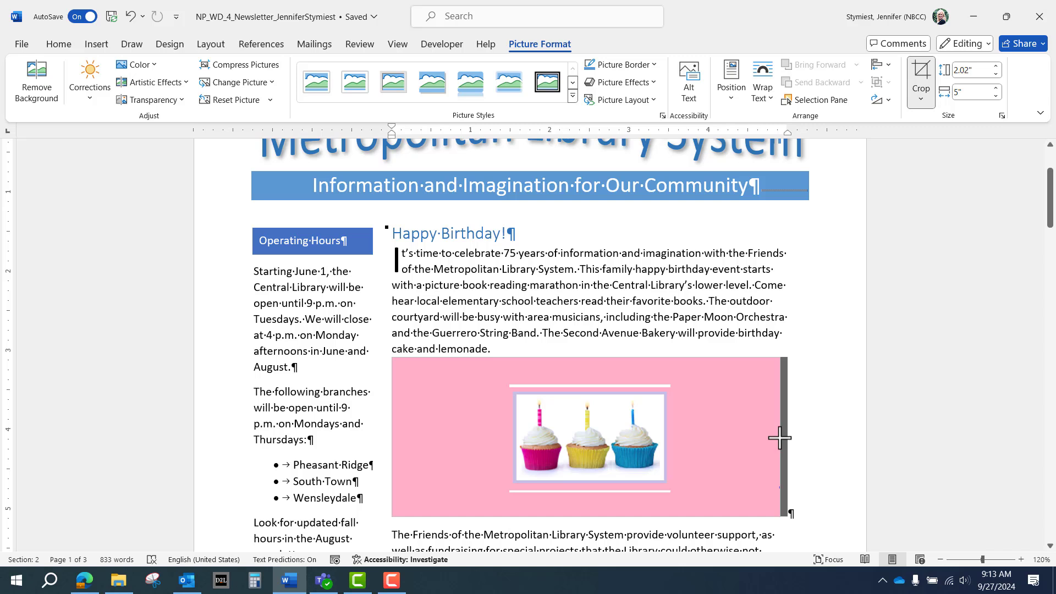
left_click_drag(779, 438, 712, 436)
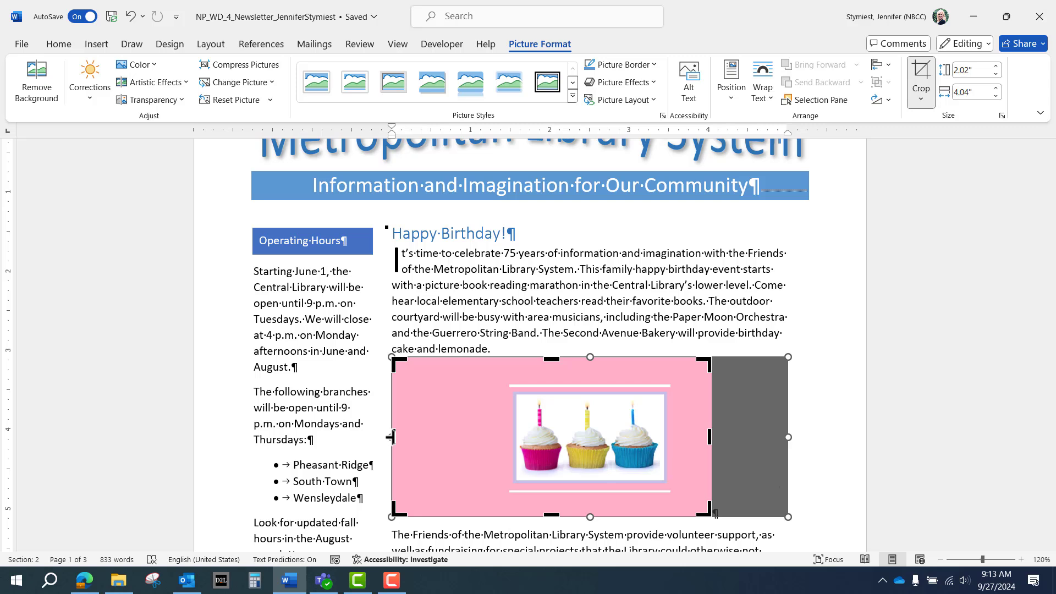
left_click_drag(391, 437, 497, 438)
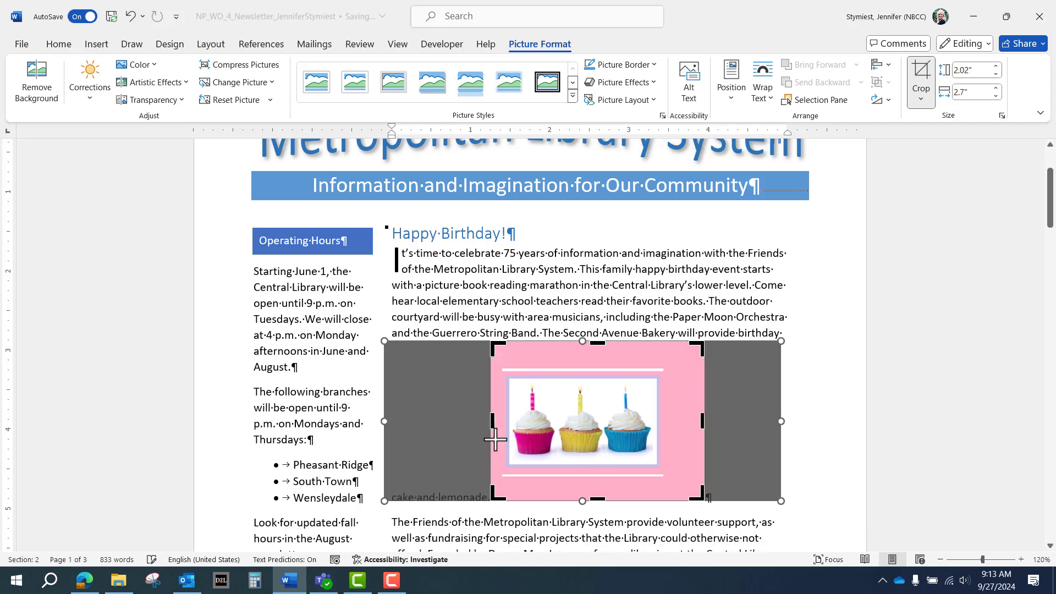
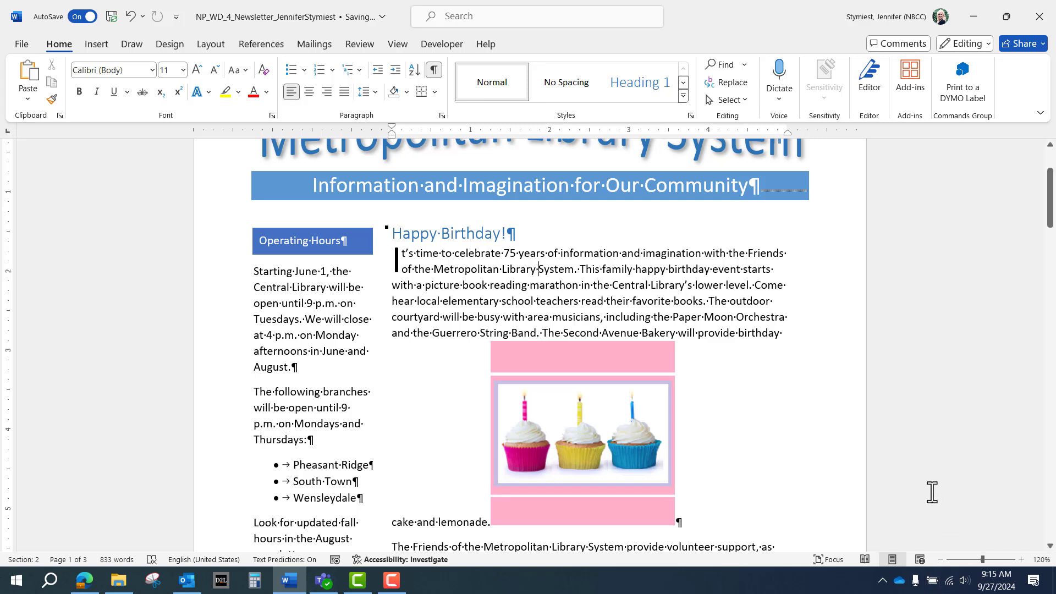
Position the cropped cupcake picture in the middle right of the page with square text wrapping.
scroll(728, 427, "down", 1)
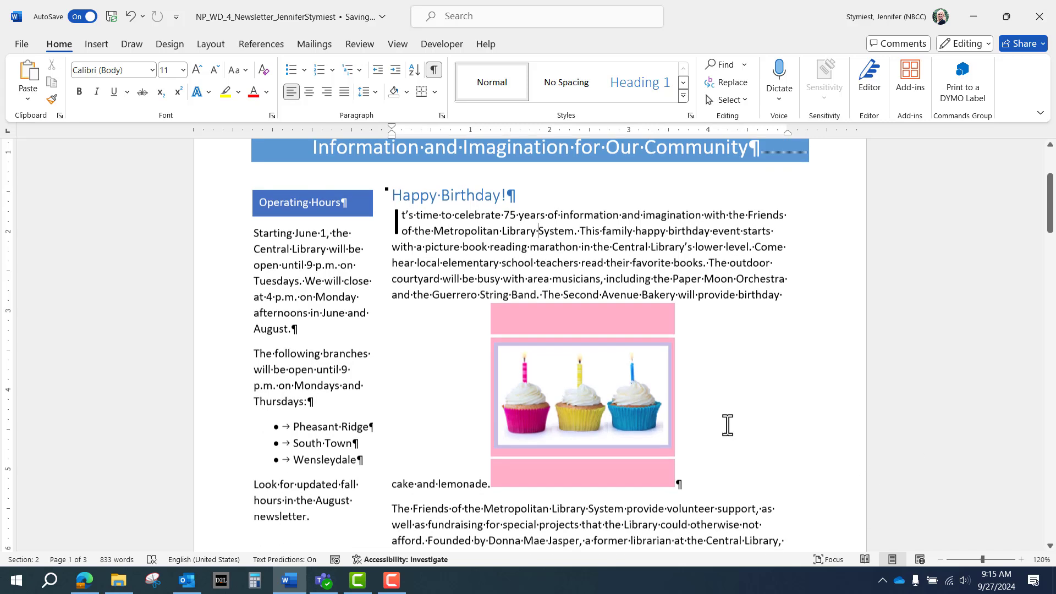
left_click(548, 325)
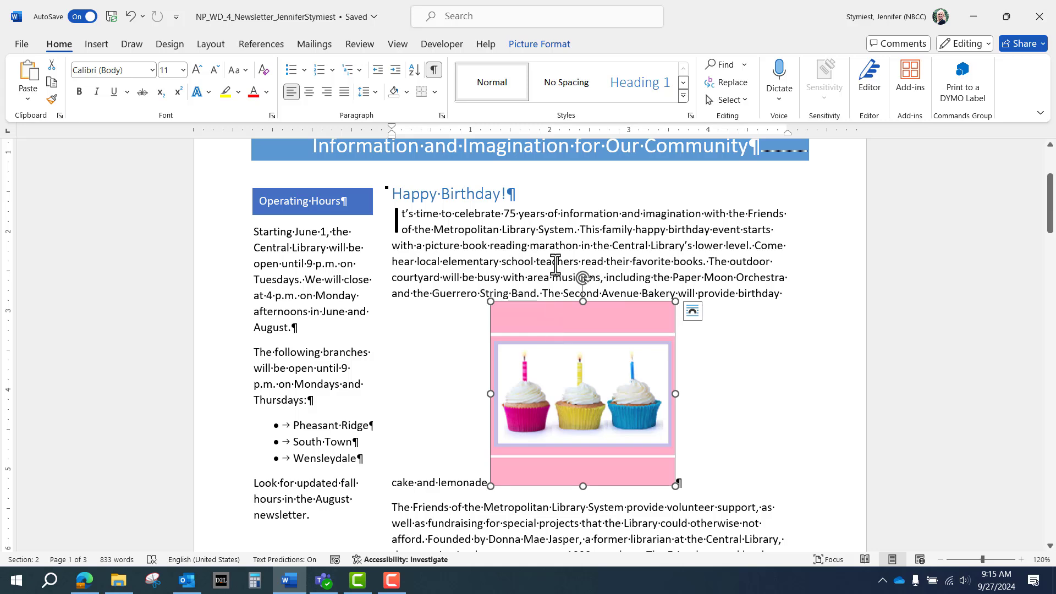
left_click(540, 44)
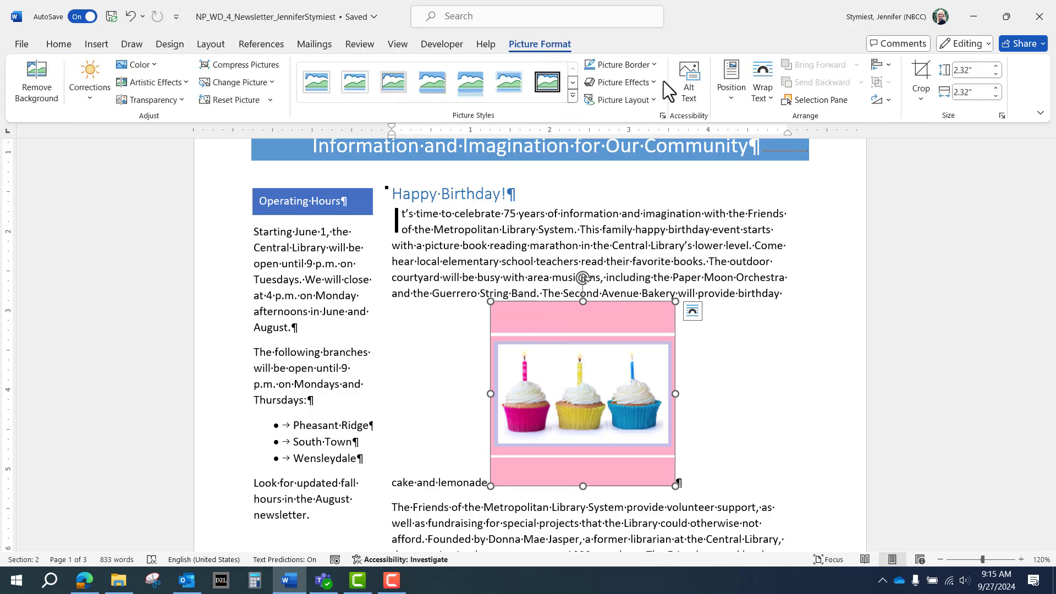
left_click(725, 100)
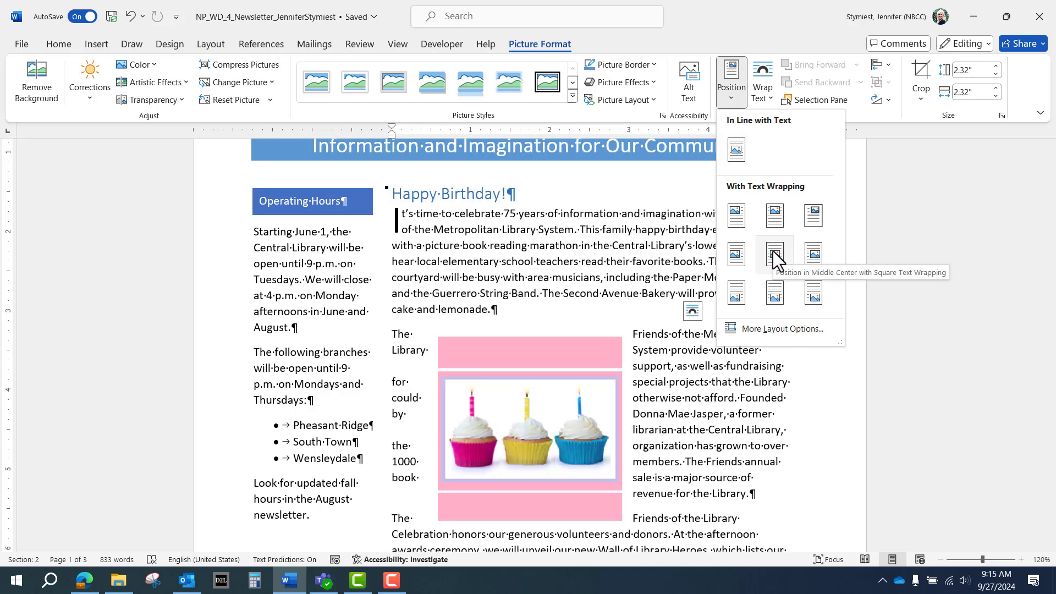
left_click(803, 253)
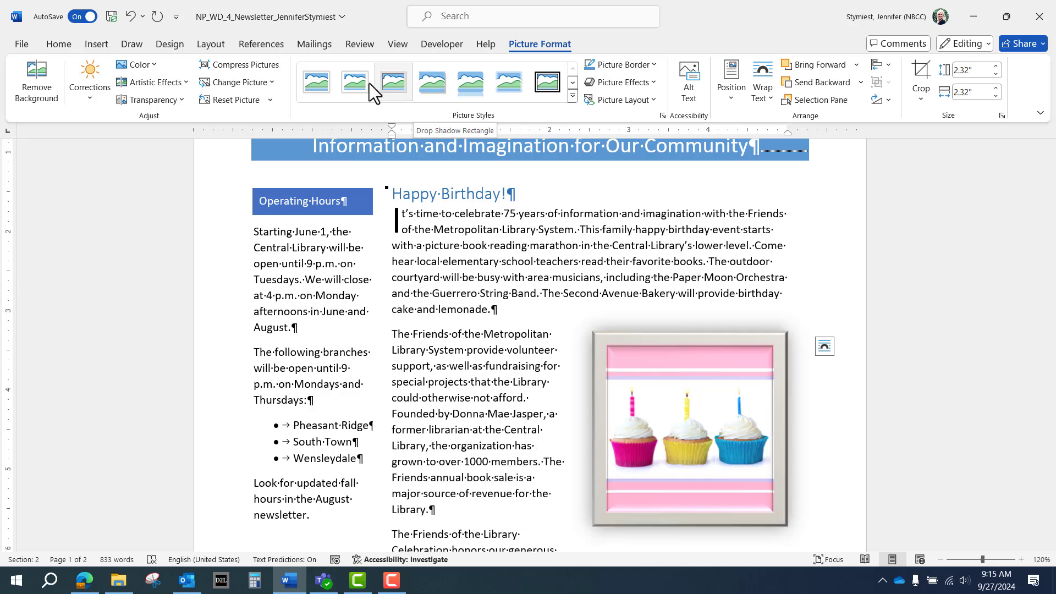
Apply the first picture style, a plain white frame, to the cupcake picture and set its height to 1.3".
left_click(323, 90)
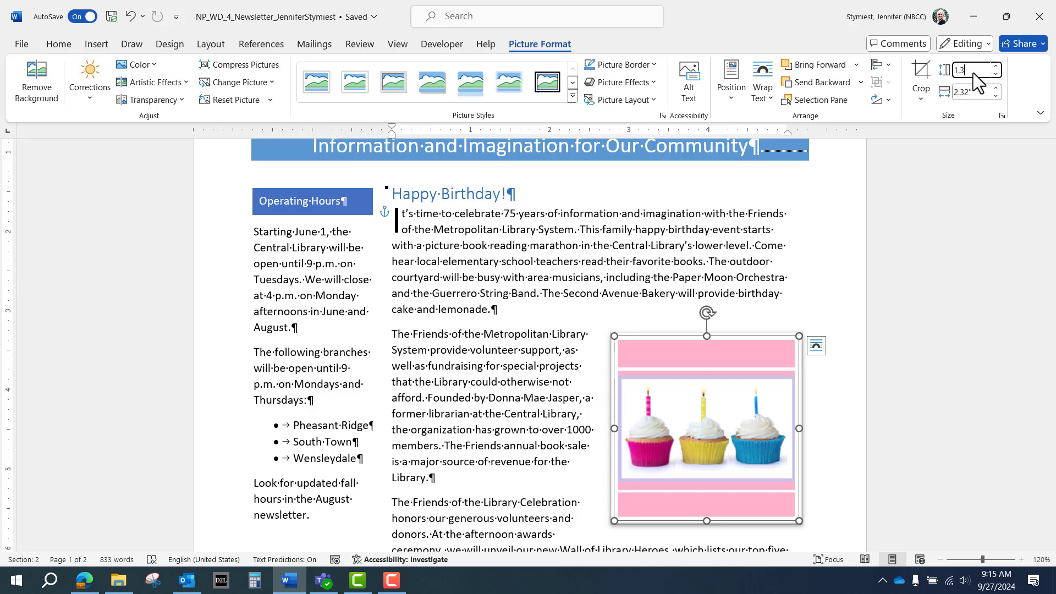
type("3")
key("Return")
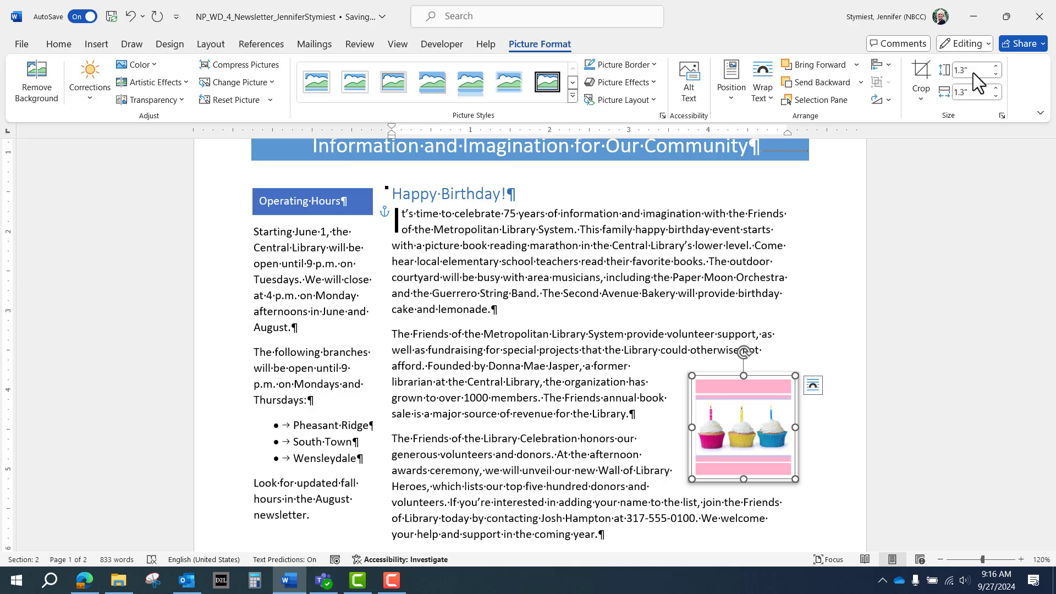
left_click(553, 402)
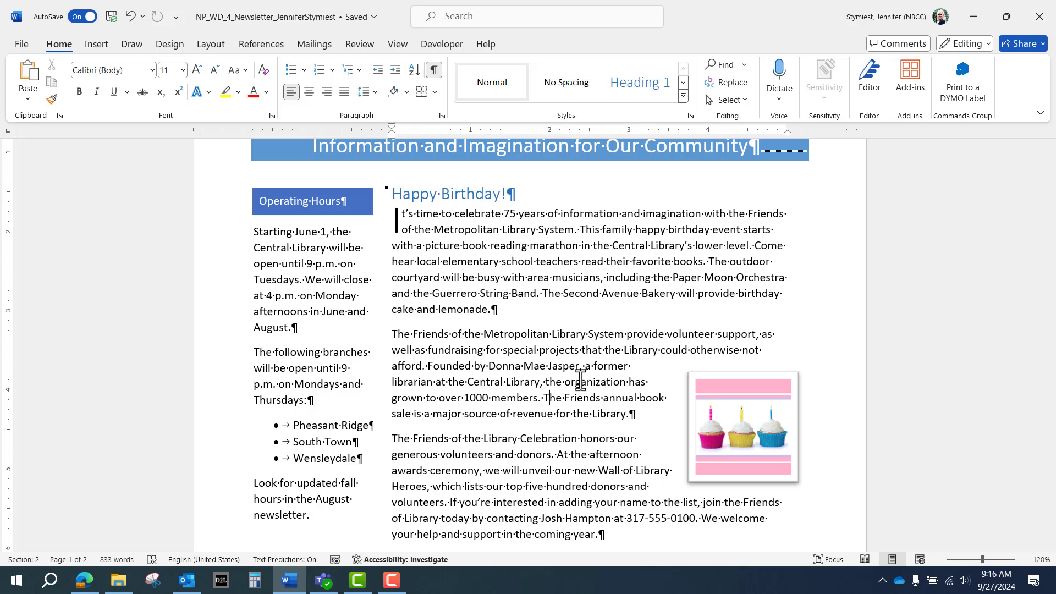
Place the insertion point at the end of the "Getting Around Town" paragraph, after "early April.", and display multiple pages.
scroll(570, 409, "down", 6)
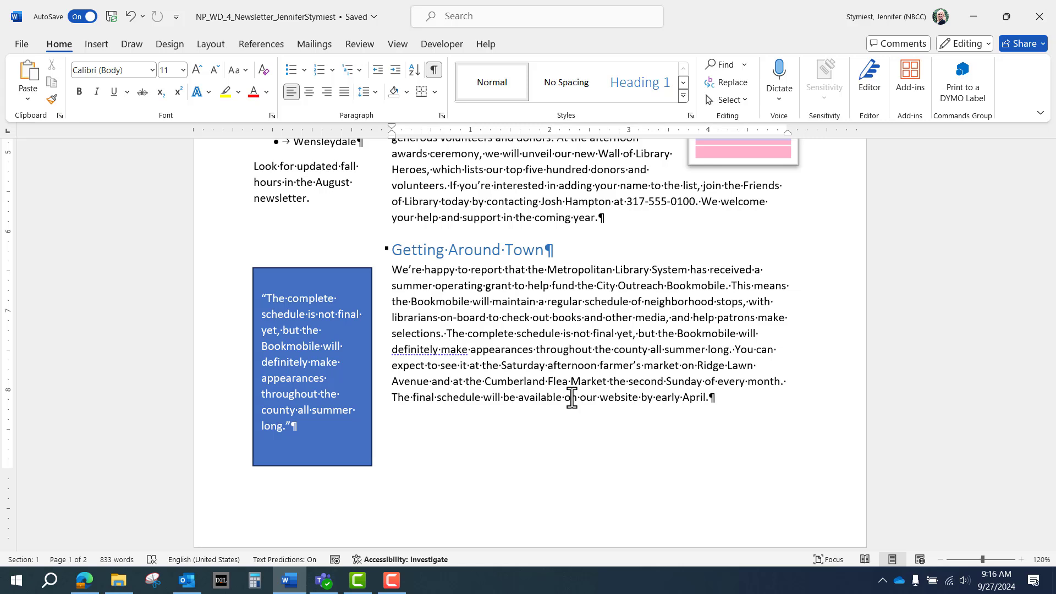
left_click(711, 399)
left_click(396, 45)
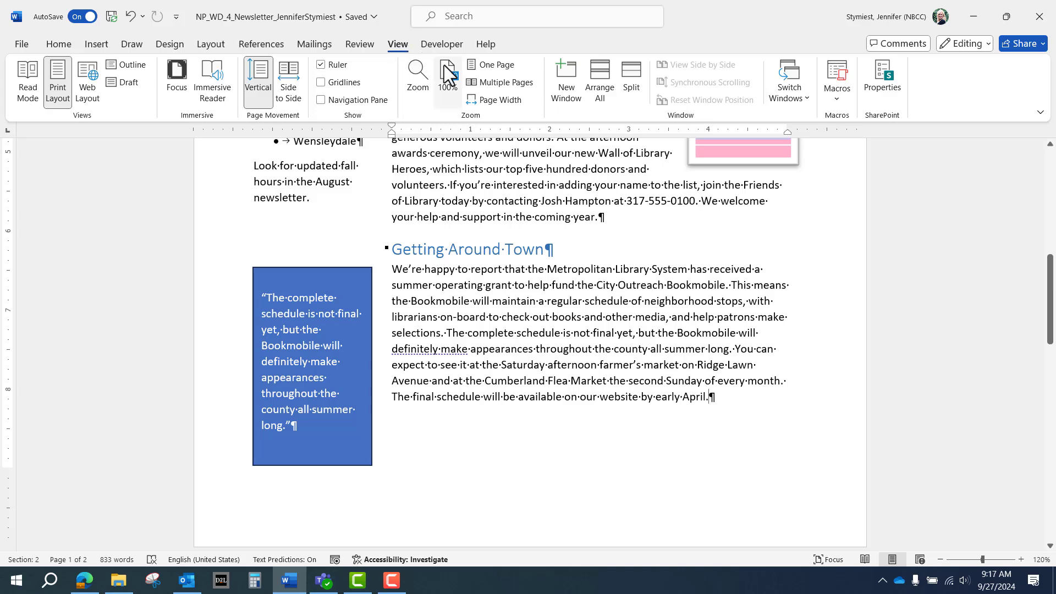
left_click(474, 80)
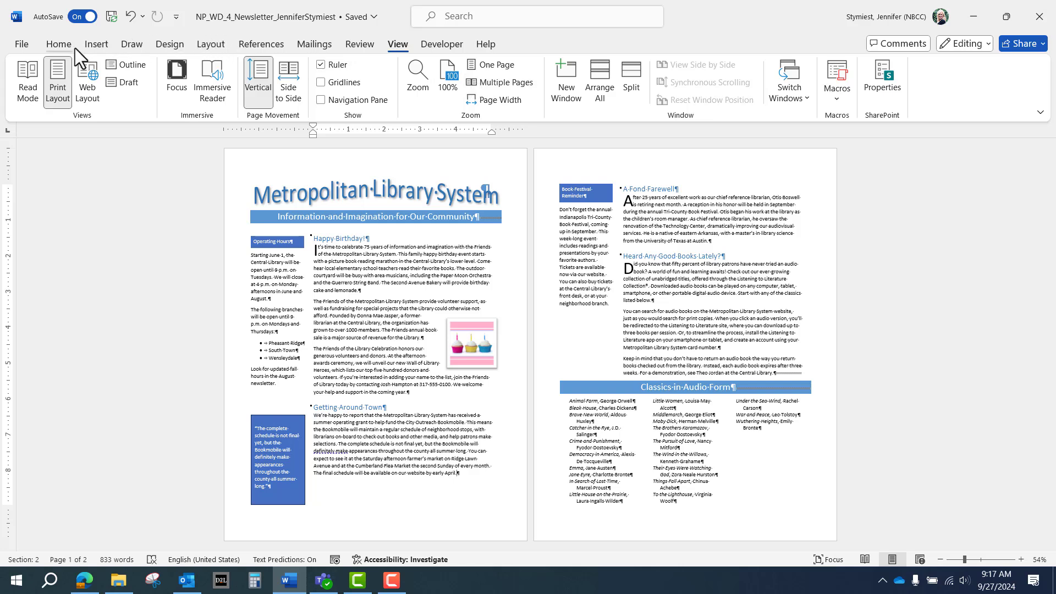
Insert the picture Support_WD_4_Bookmobile (5) from the Downloads folder at the insertion point.
left_click(91, 48)
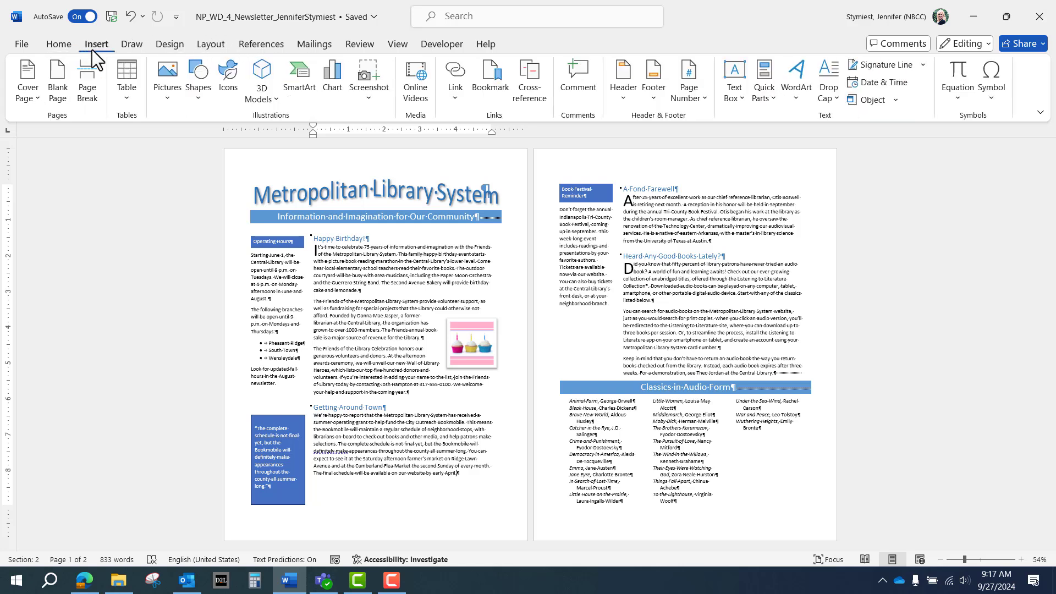
left_click(160, 100)
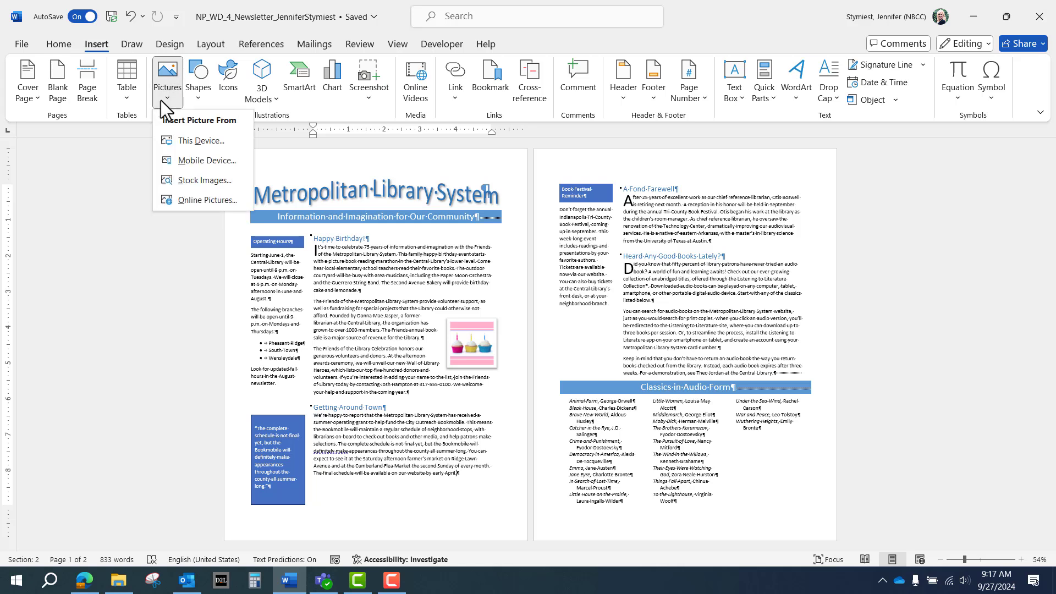
left_click(184, 141)
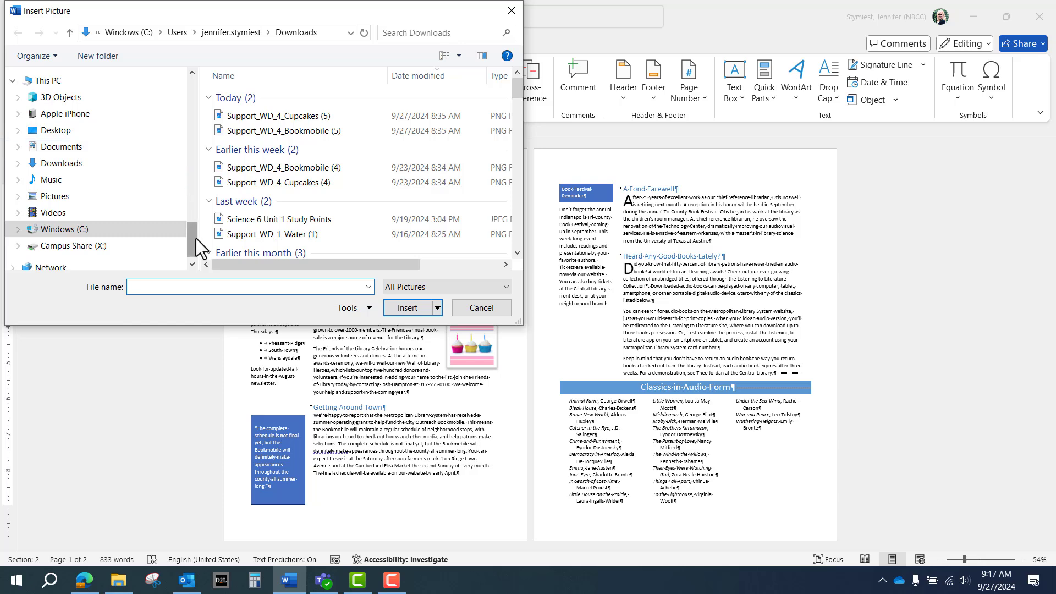
left_click_drag(195, 239, 193, 94)
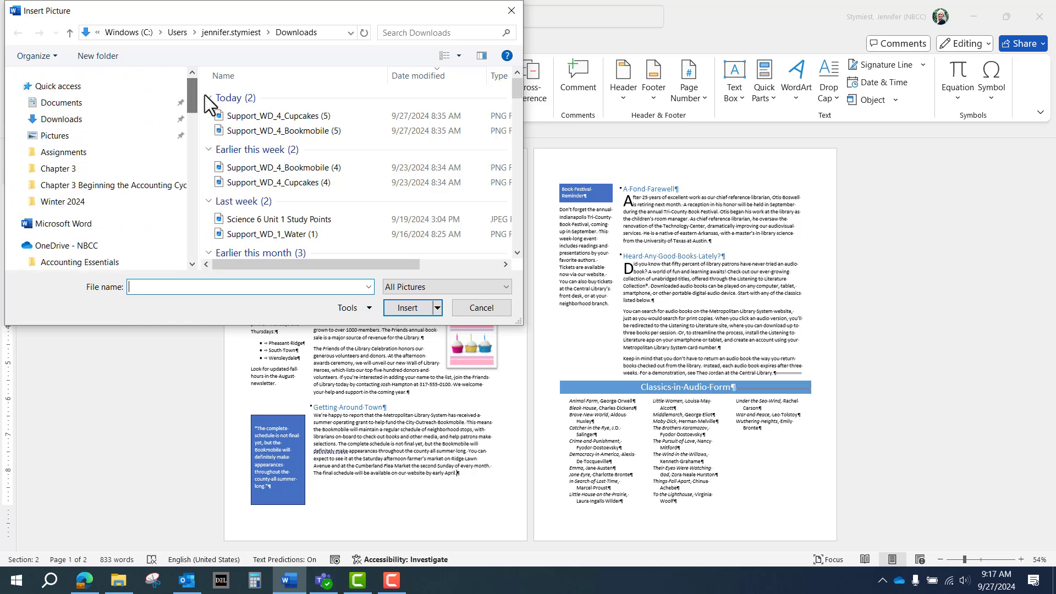
left_click(82, 120)
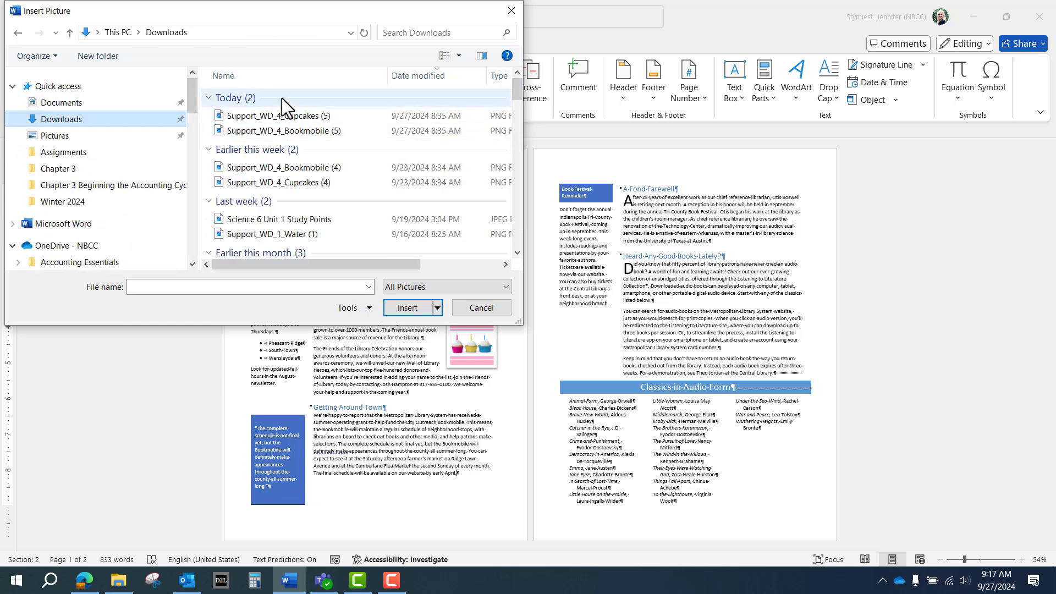
left_click(249, 131)
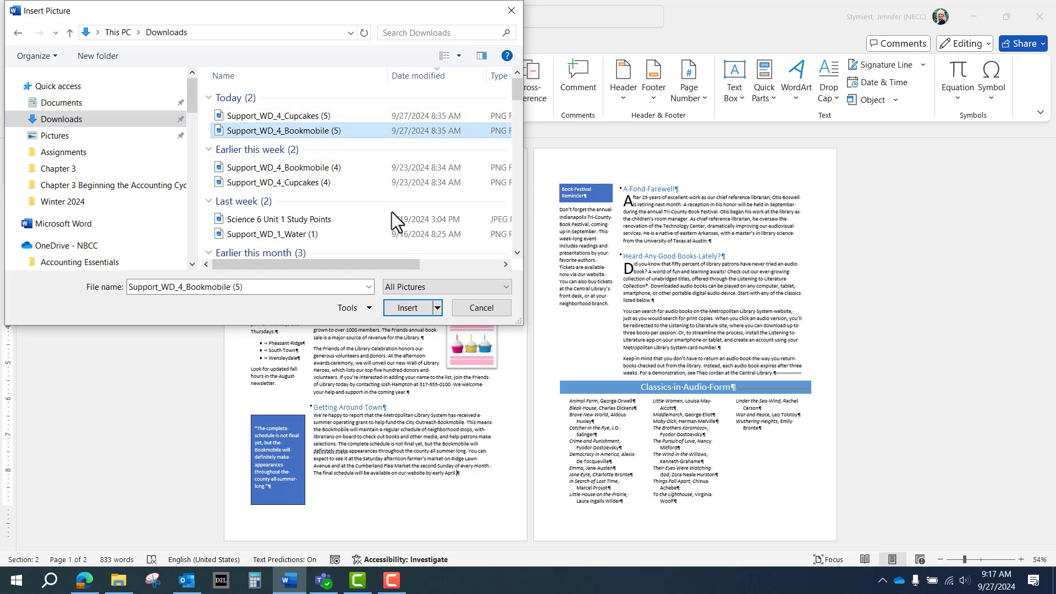
left_click(408, 307)
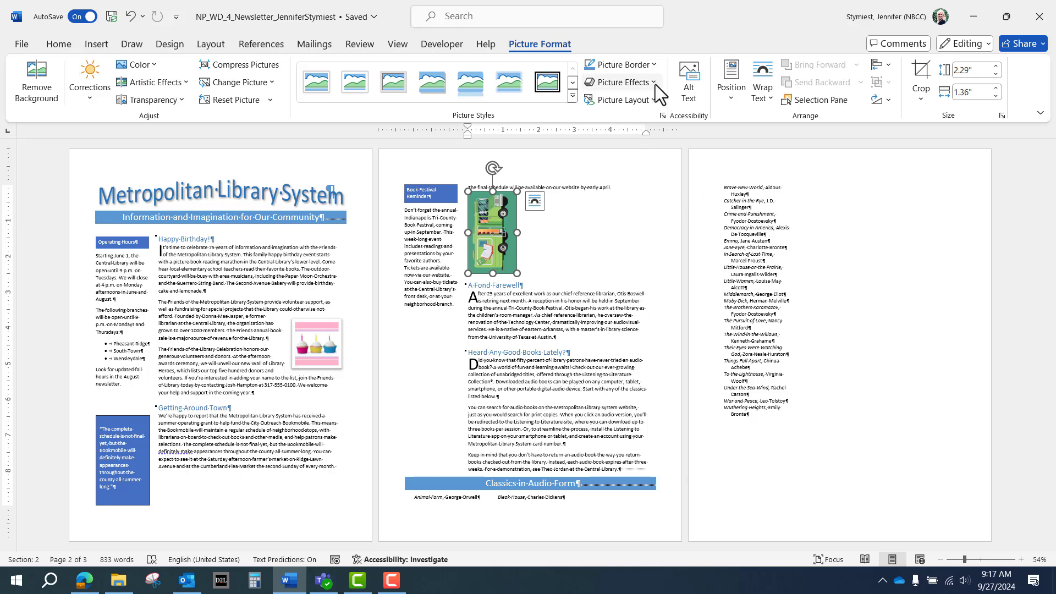
Replace the bookmobile picture's alt text with "Bookmobile".
left_click(688, 91)
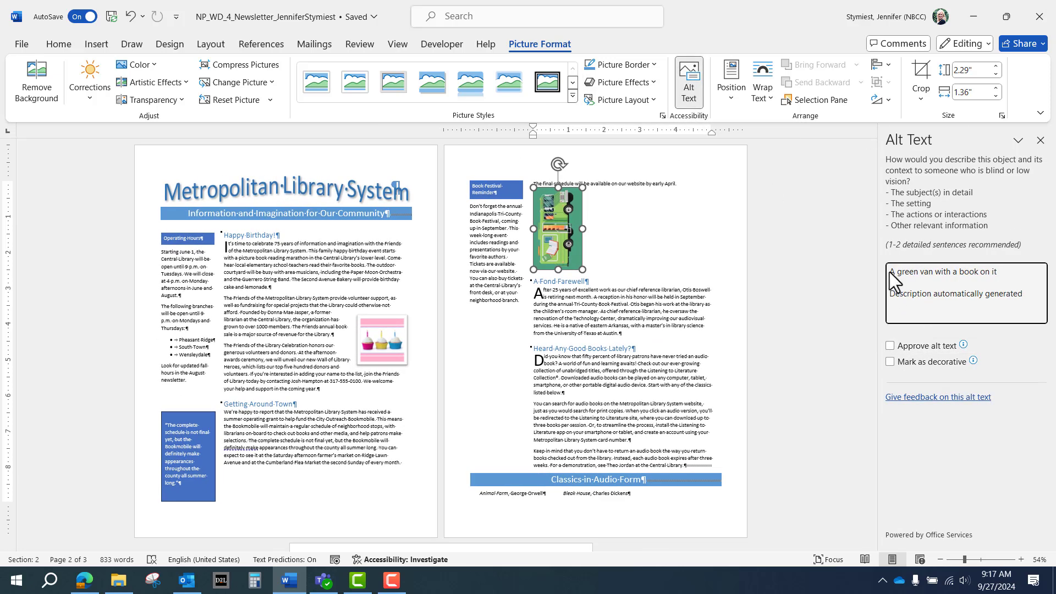
left_click_drag(896, 273, 1048, 293)
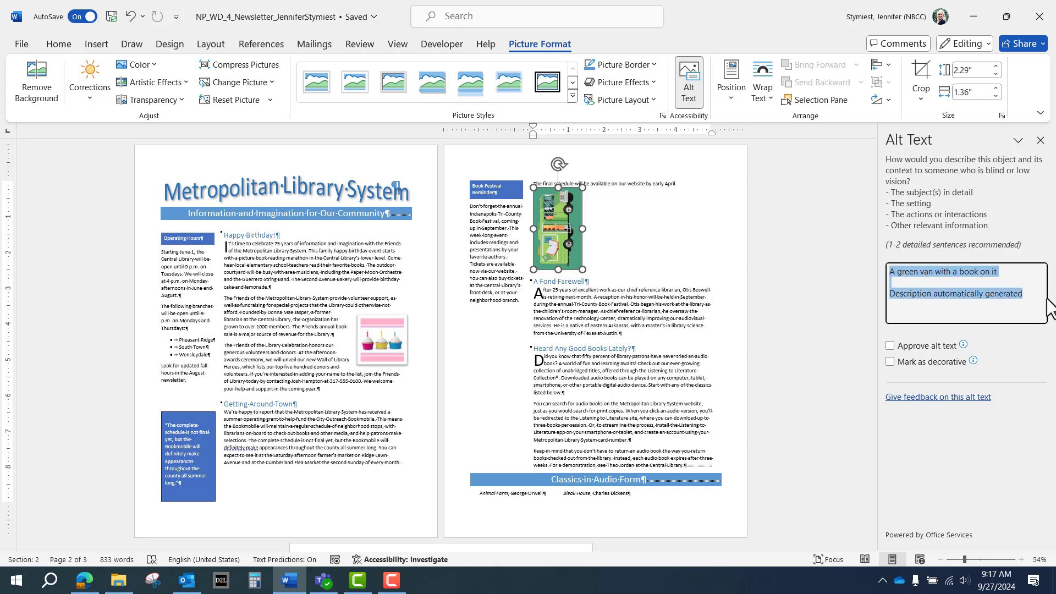
type("B")
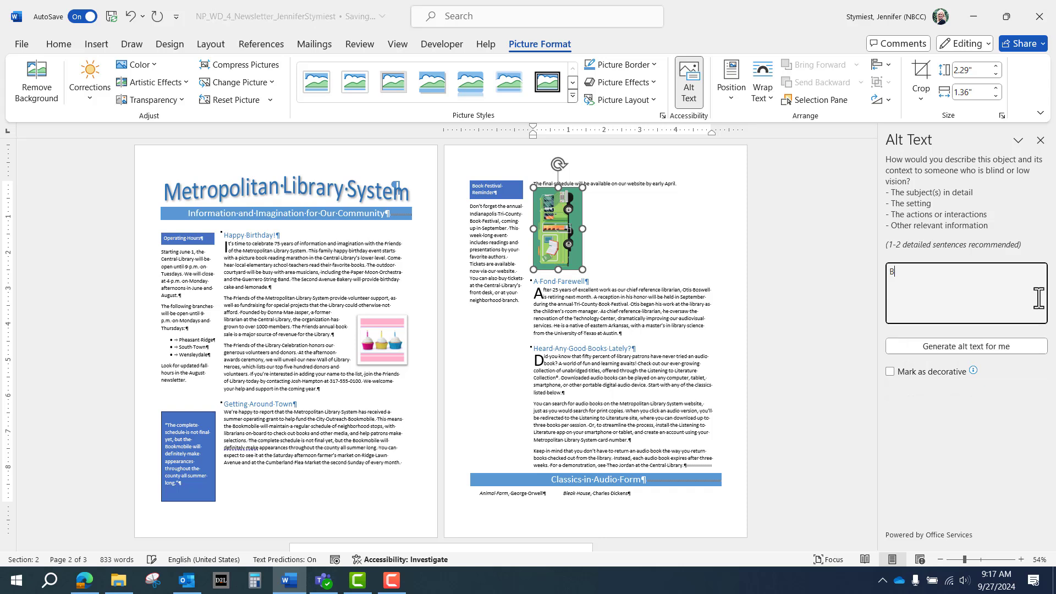
type("ook")
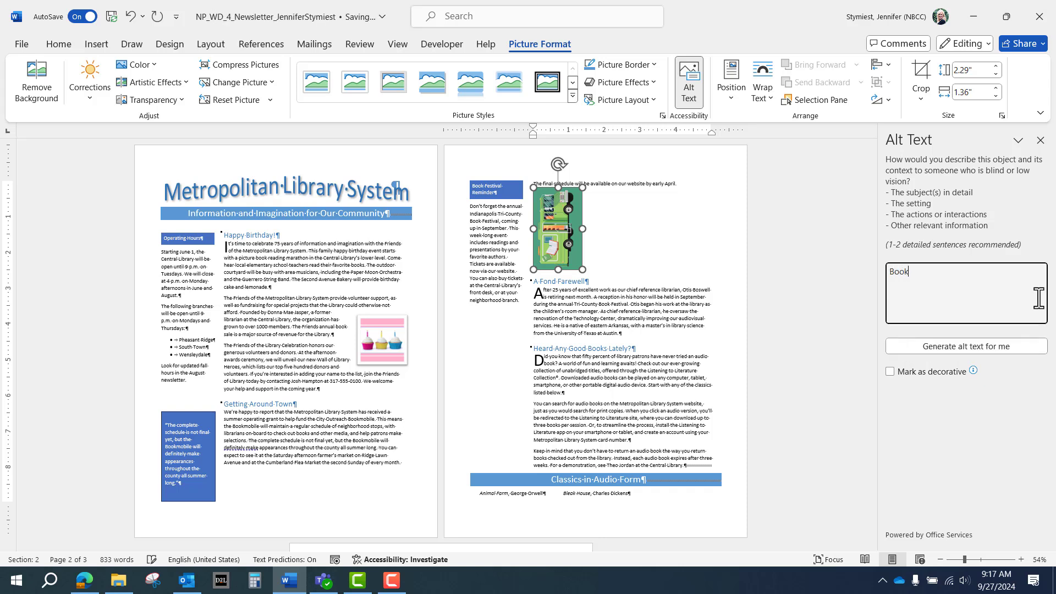
type("mobile")
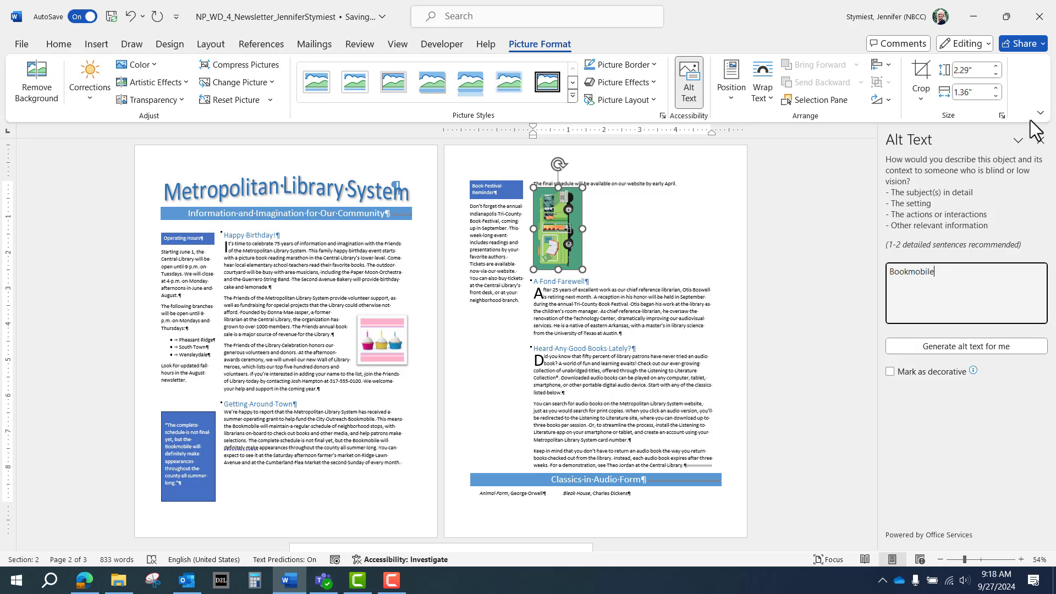
left_click(1040, 139)
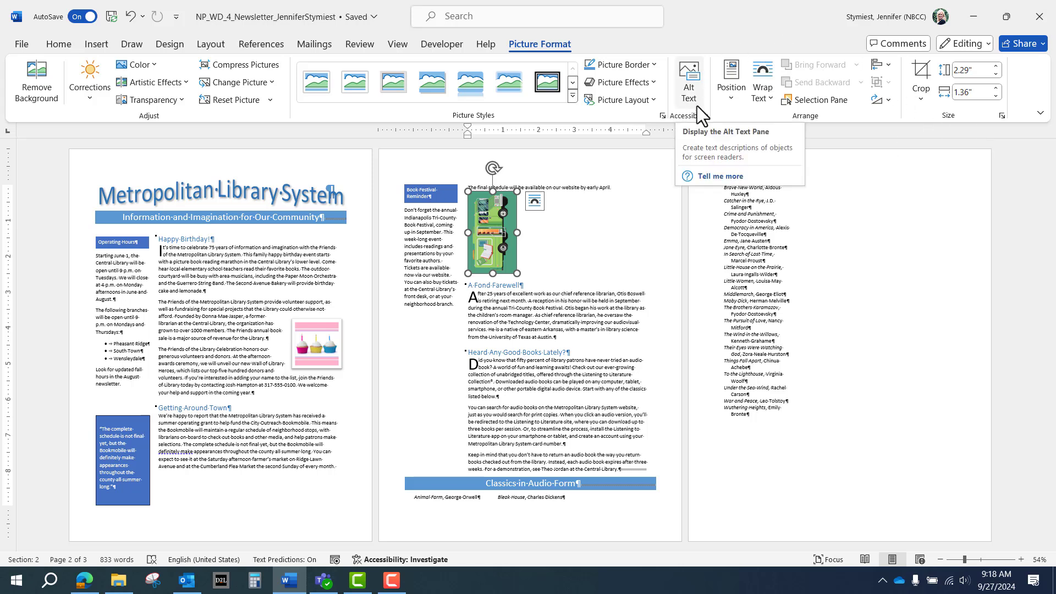
Set the bookmobile picture's text wrapping to Tight and move it to the left side of the "Getting Around Town" paragraph, just below its heading.
left_click(773, 99)
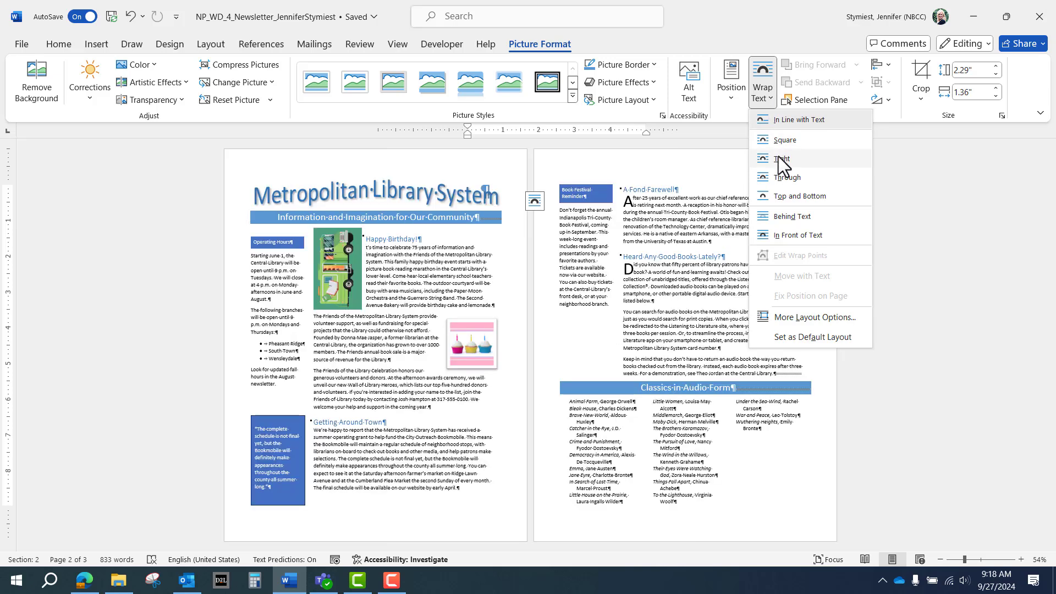
left_click(779, 158)
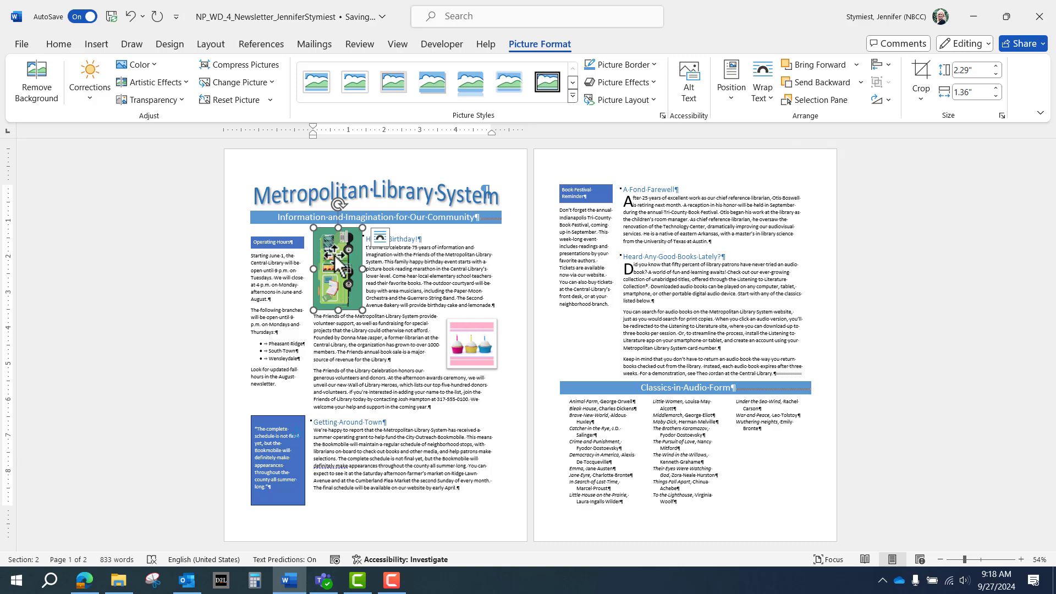
left_click_drag(337, 262, 334, 458)
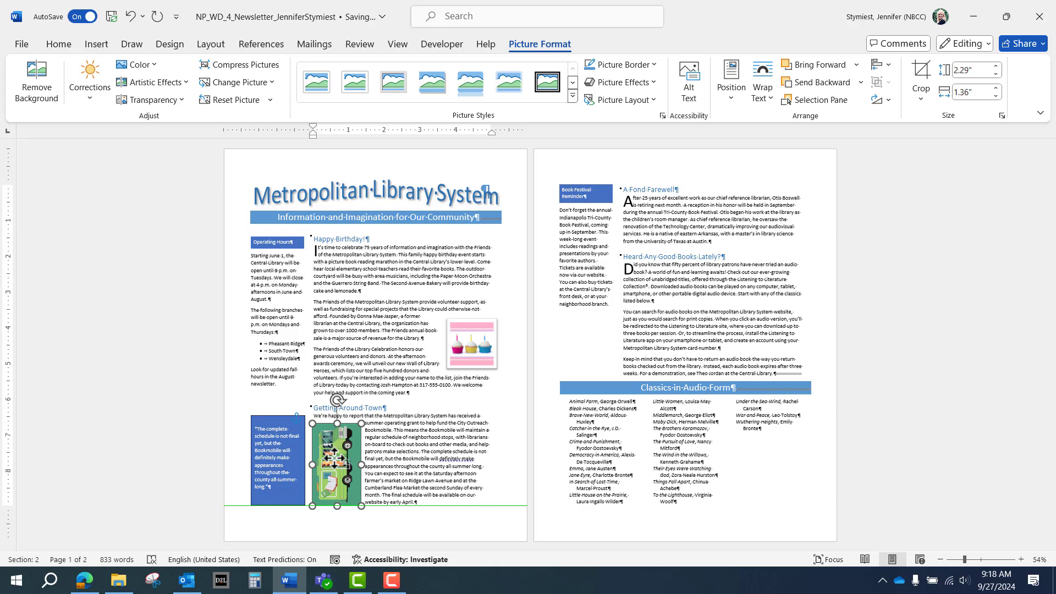
left_click_drag(333, 458, 333, 452)
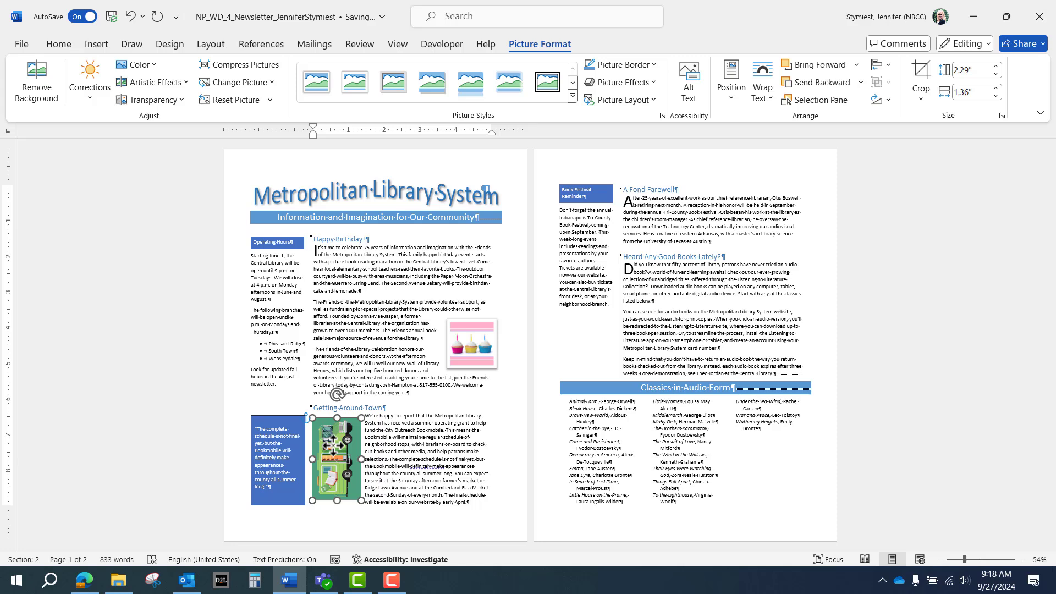
Set the bookmobile picture's layout to Fix position on page.
left_click(333, 445)
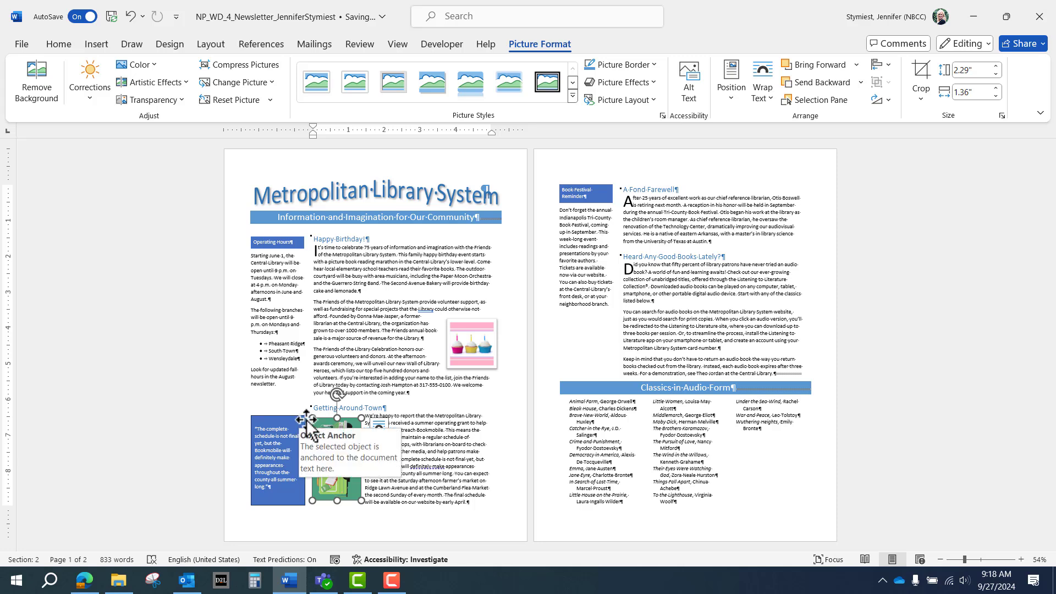
left_click(380, 427)
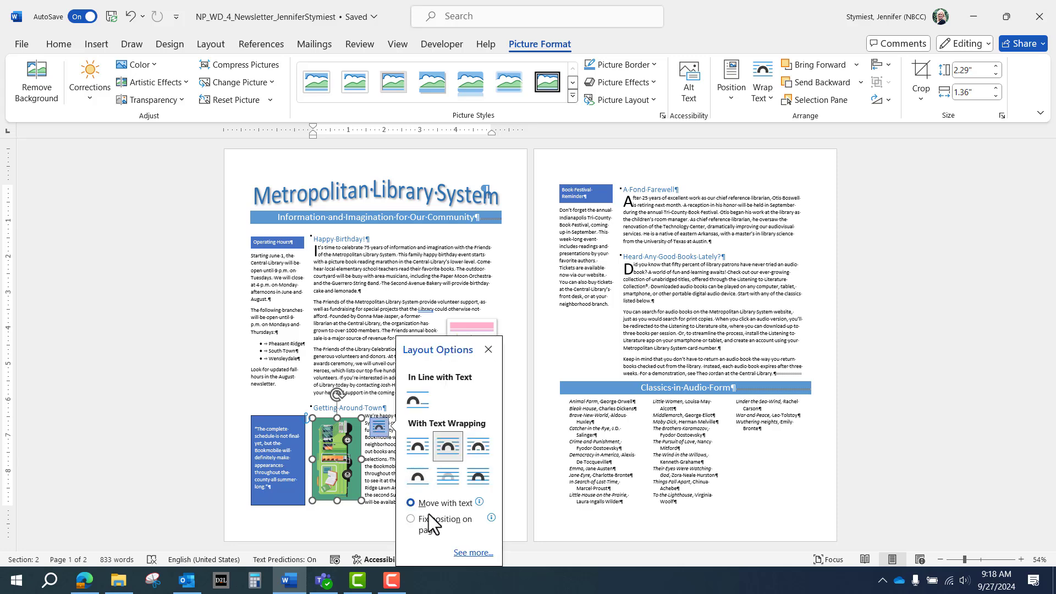
left_click(412, 519)
left_click(489, 349)
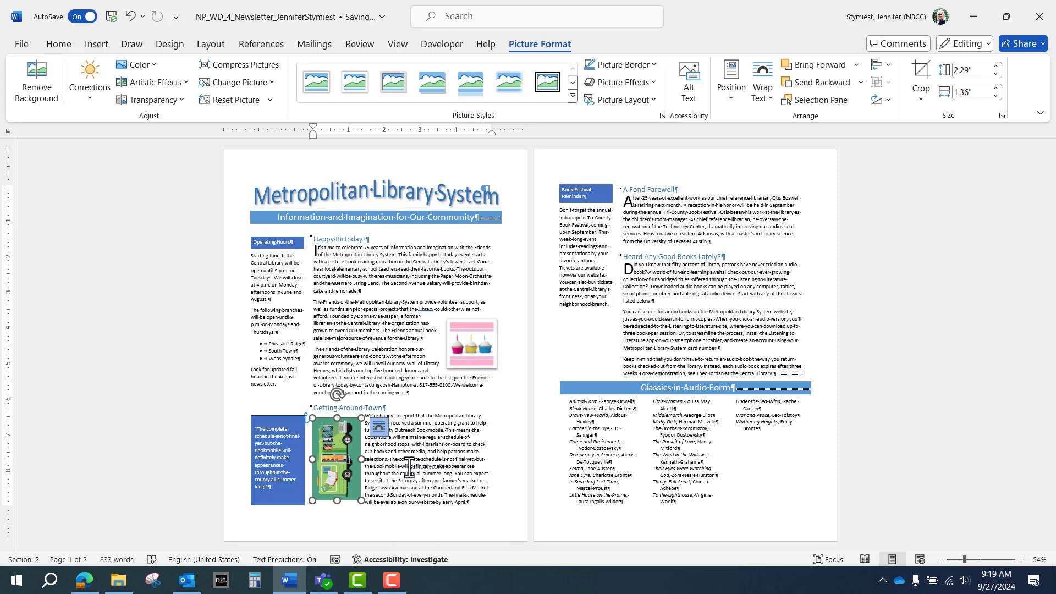
Rotate the bookmobile picture 90 degrees clockwise and move it to the left edge of the "Getting Around Town" paragraph, below its second line.
left_click(1022, 559)
left_click(1021, 560)
left_click(1022, 559)
left_click(1021, 559)
left_click(1021, 559)
left_click(1021, 559)
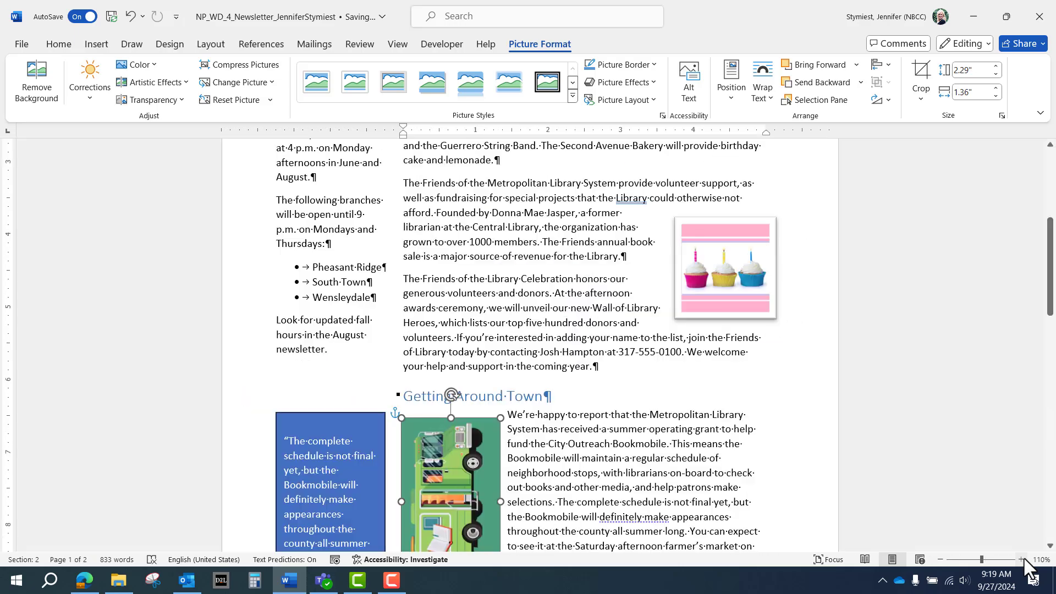
scroll(942, 502, "down", 3)
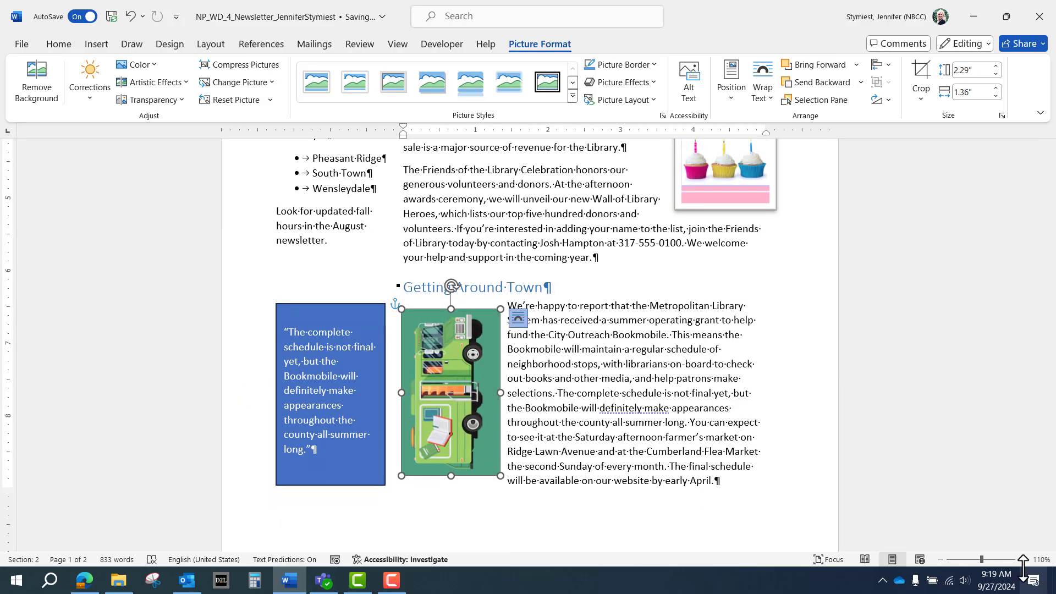
left_click(1021, 560)
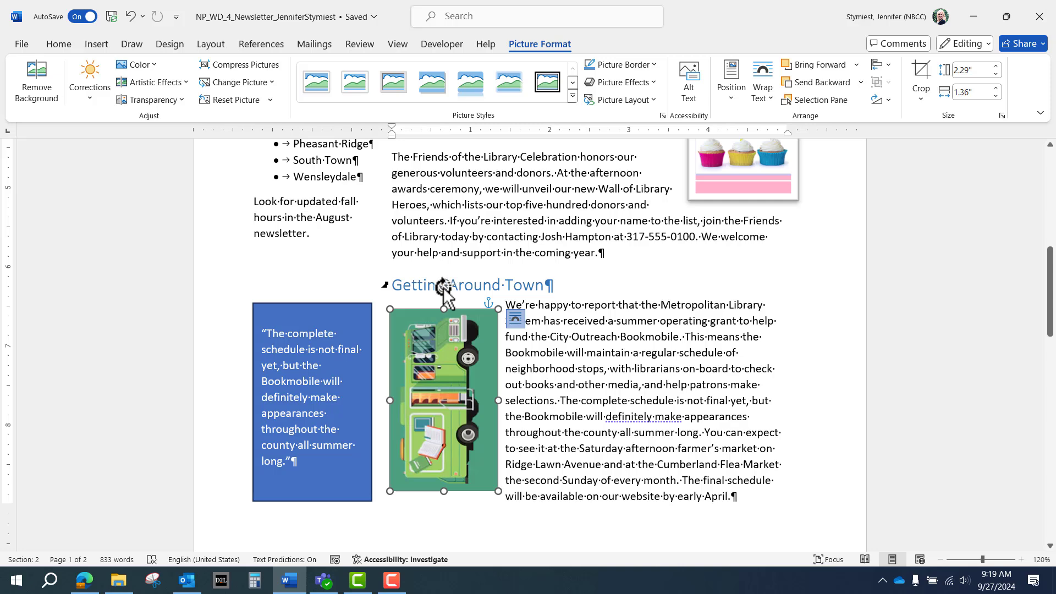
left_click_drag(444, 285, 536, 400)
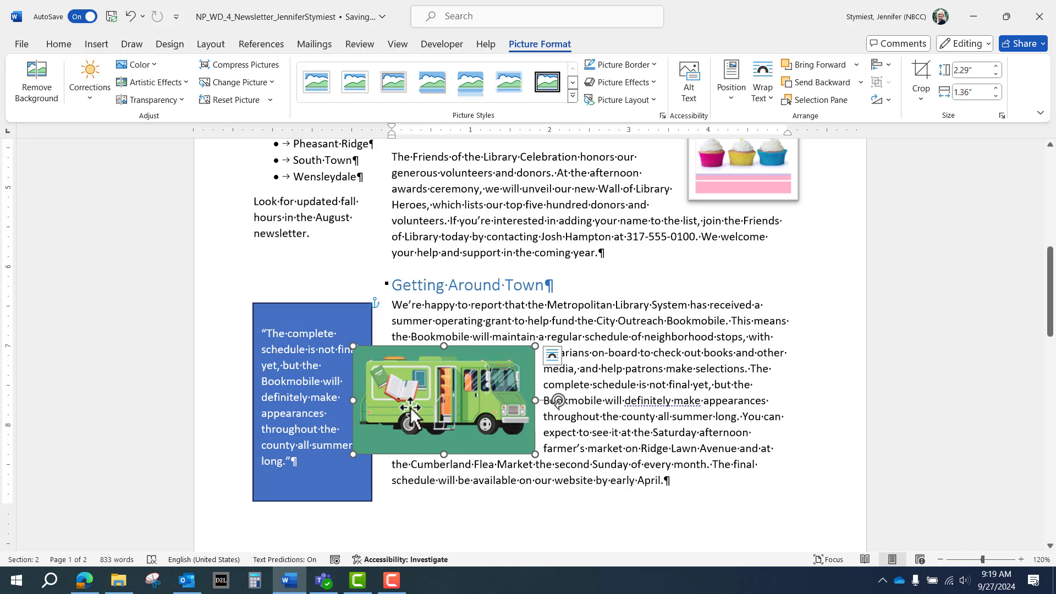
left_click_drag(408, 391, 449, 392)
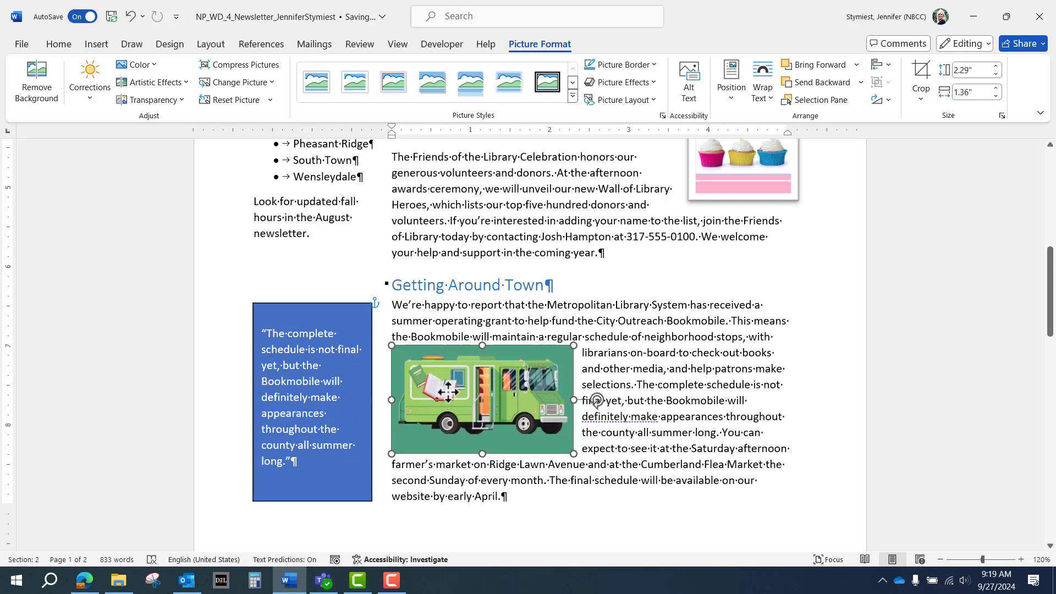
left_click_drag(448, 392, 447, 388)
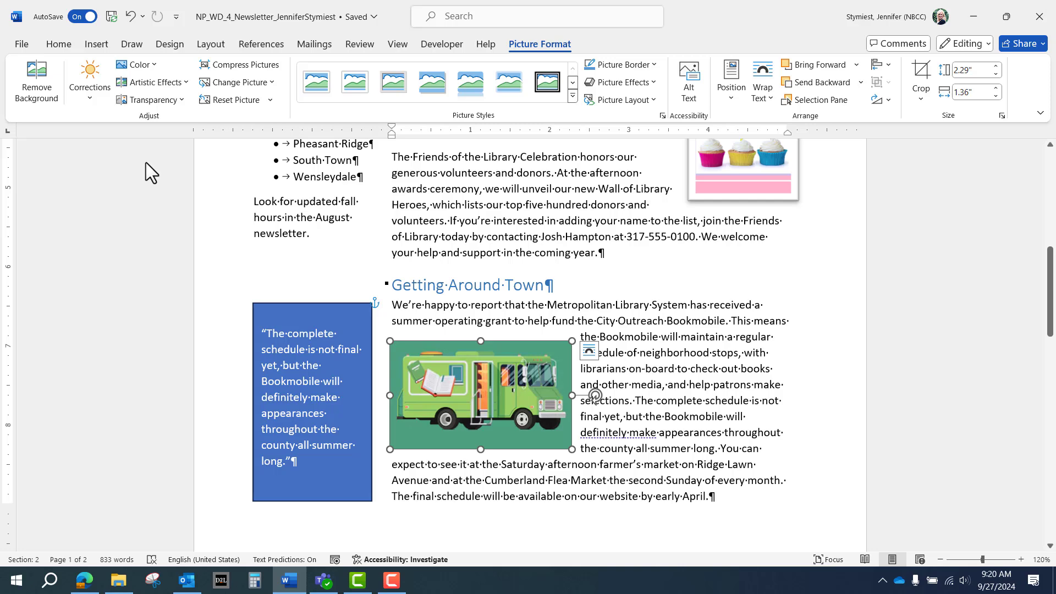
left_click(97, 101)
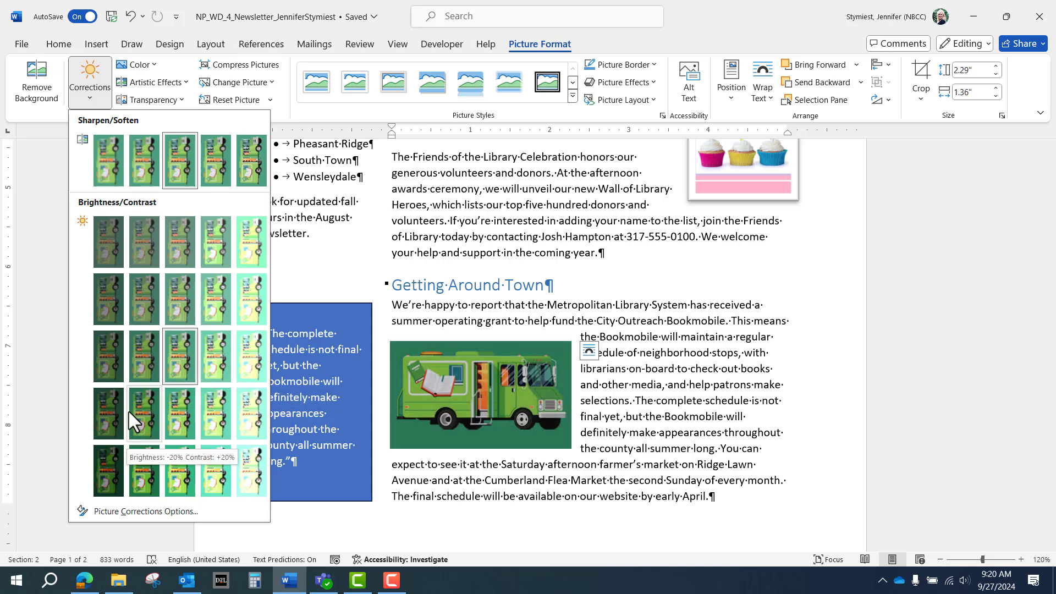
left_click(650, 328)
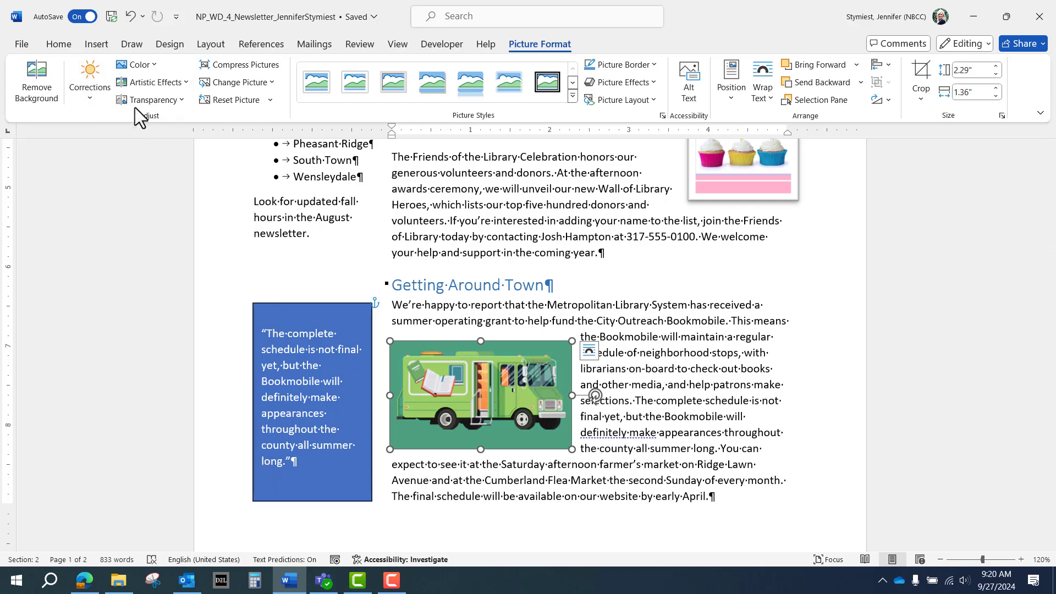
left_click(157, 66)
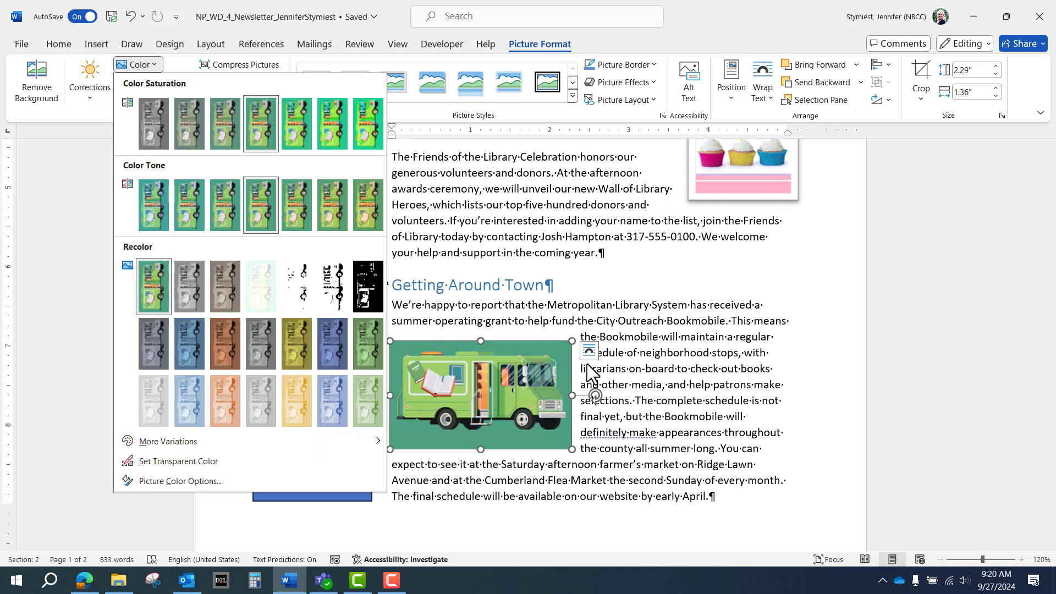
key("Escape")
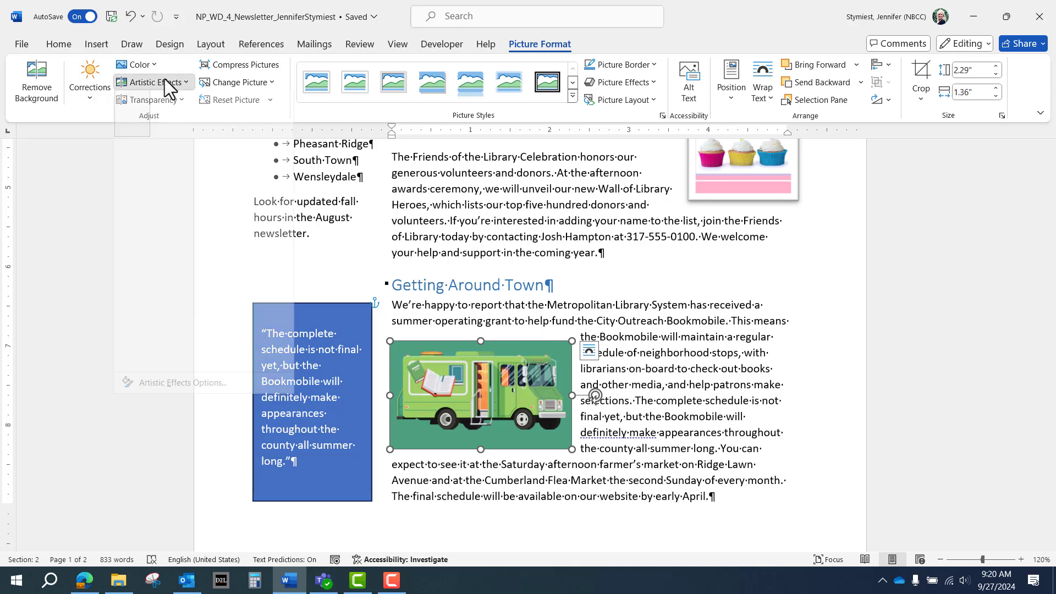
left_click(155, 82)
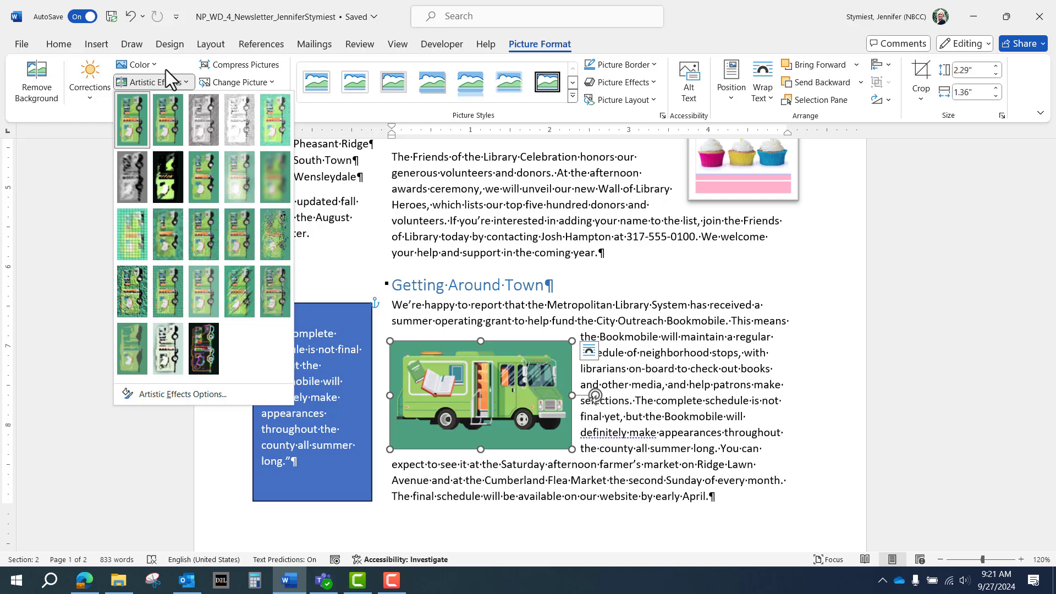
left_click(166, 64)
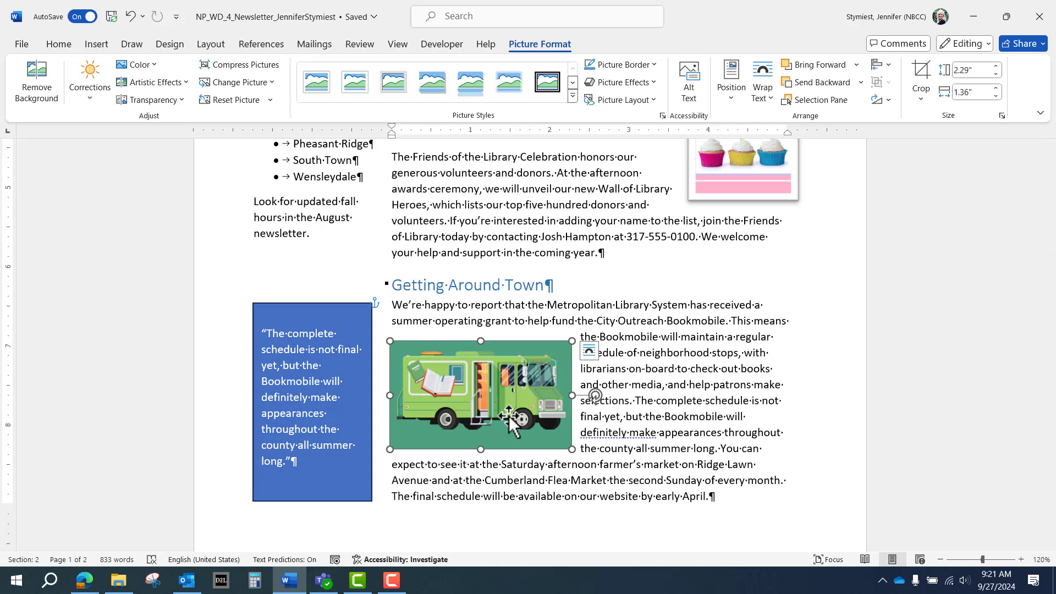
Start removing the bookmobile picture's background and activate Mark Areas to Keep.
left_click(1021, 560)
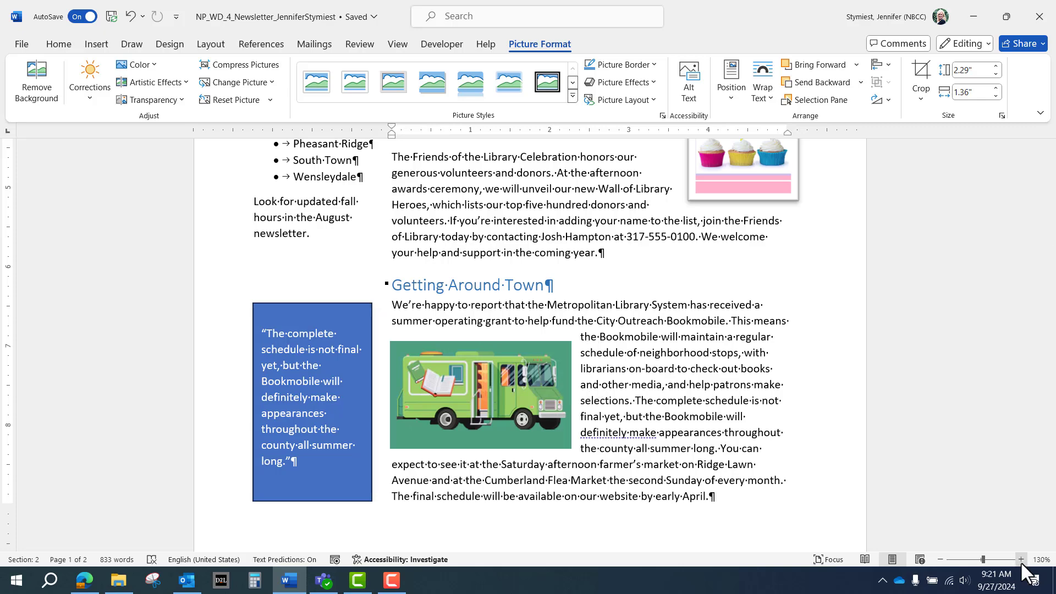
left_click(1021, 560)
left_click(1020, 560)
left_click(1020, 559)
left_click(1020, 559)
left_click(1020, 559)
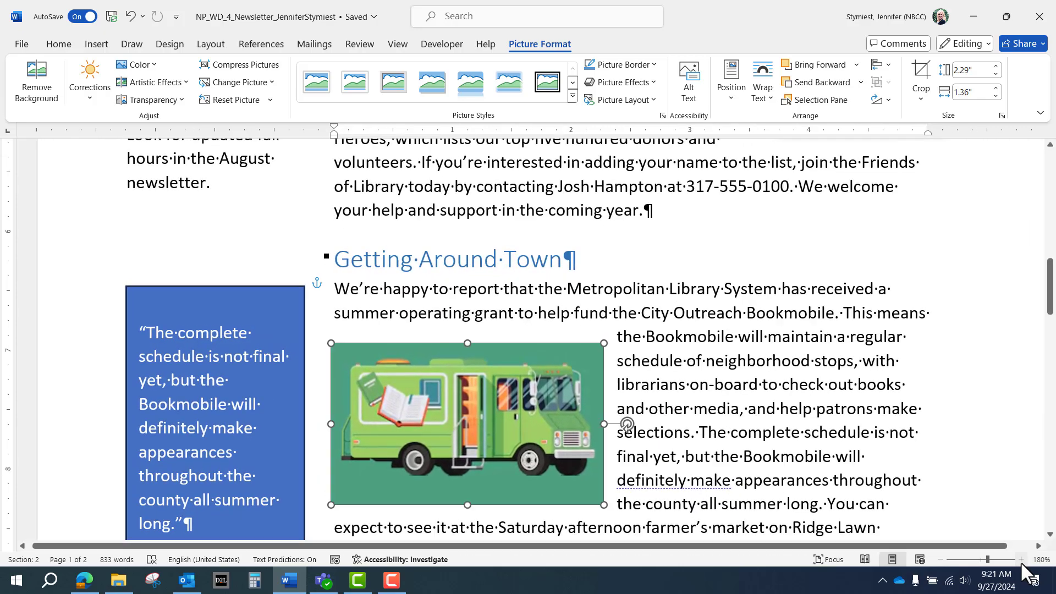
scroll(808, 470, "down", 2)
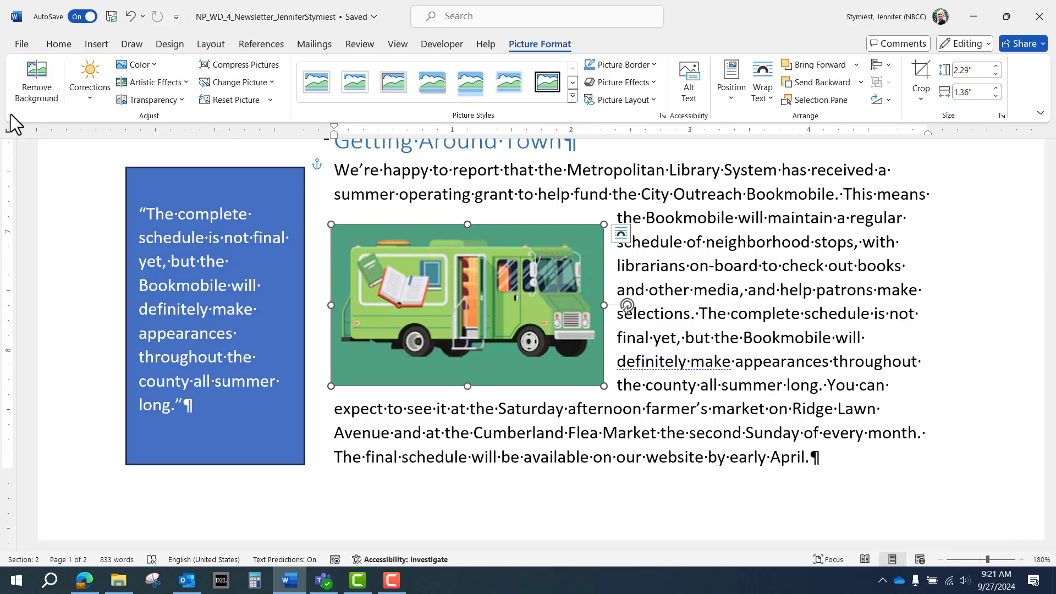
left_click(30, 87)
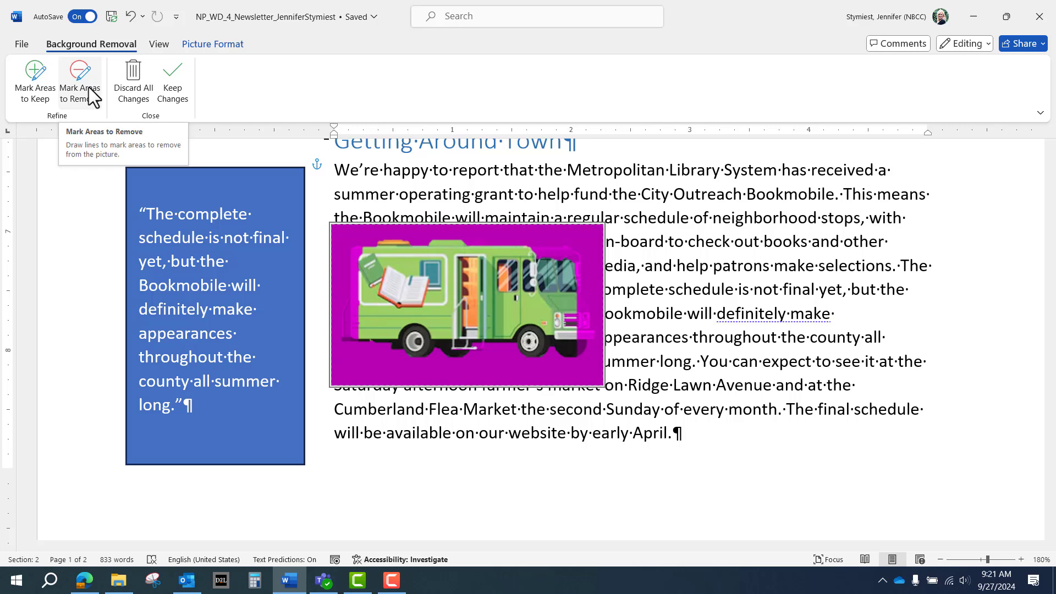
left_click(29, 89)
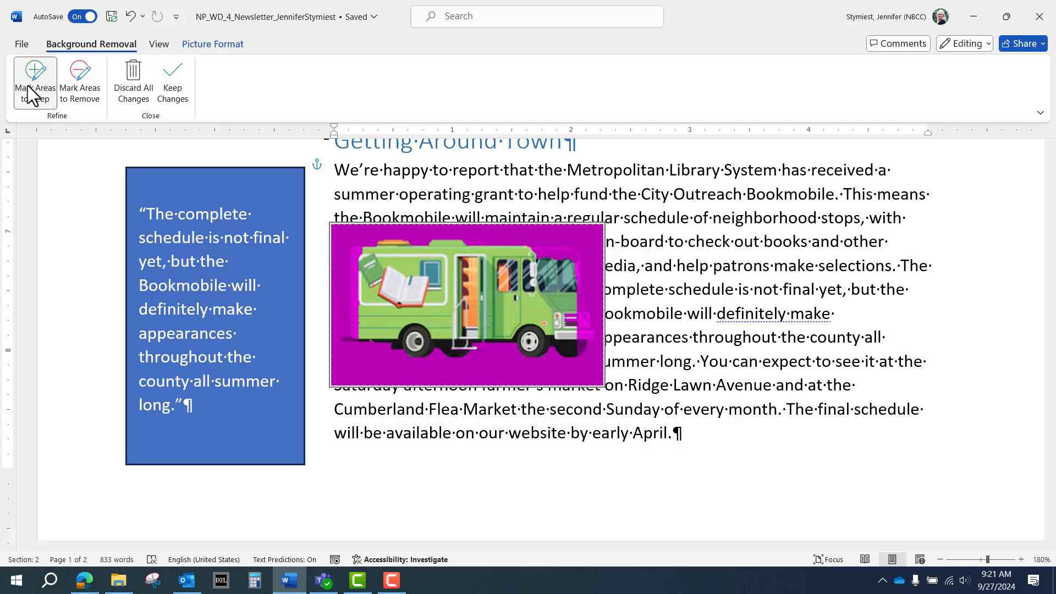
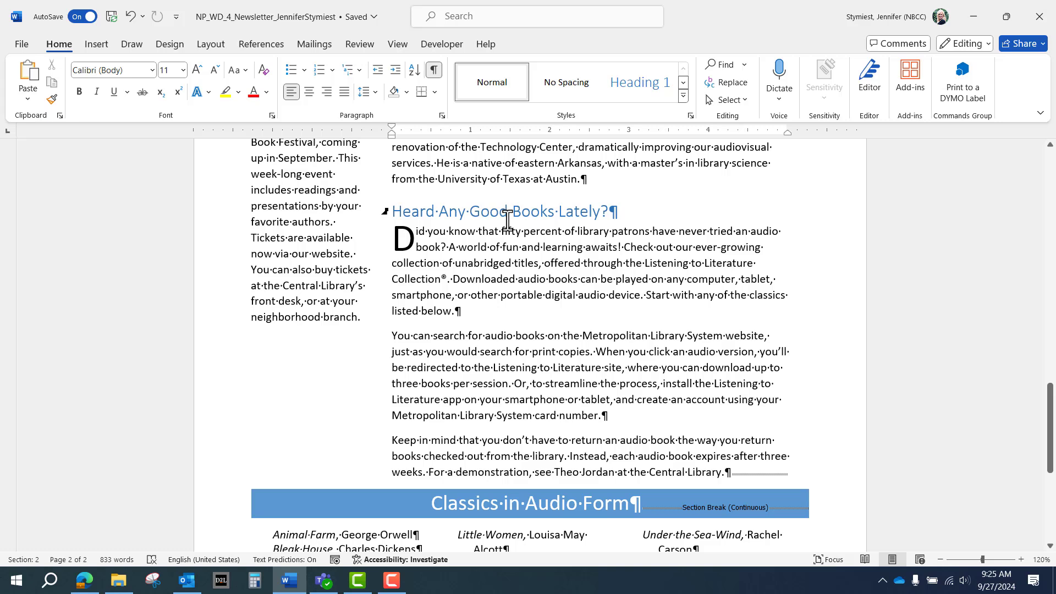
Insert the solid headphones icon from the Technology And Electronics category after "listed below." in the "Heard Any Good Books Lately?" article.
left_click(456, 316)
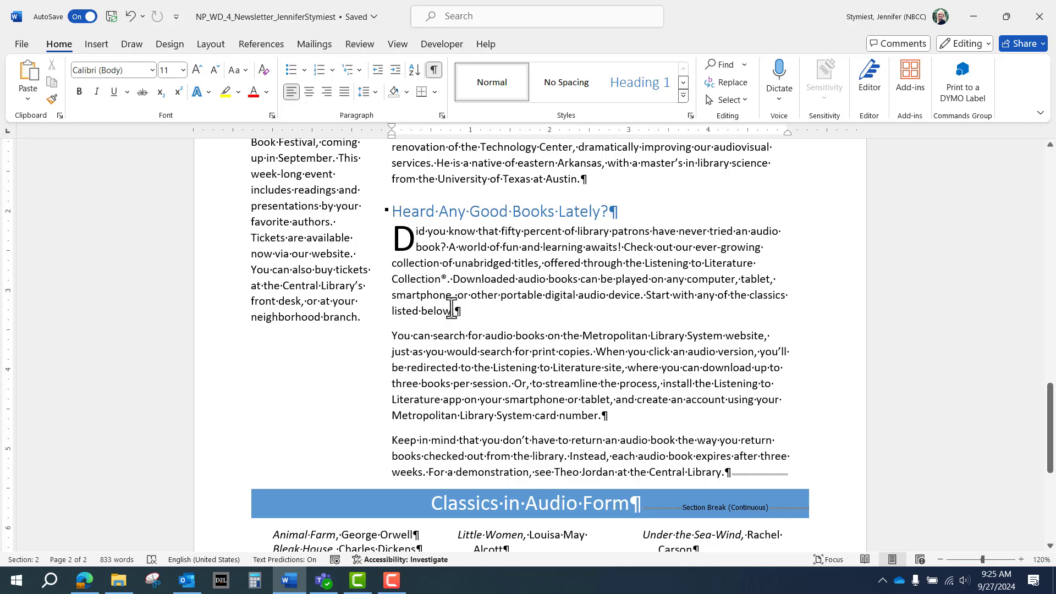
left_click(98, 45)
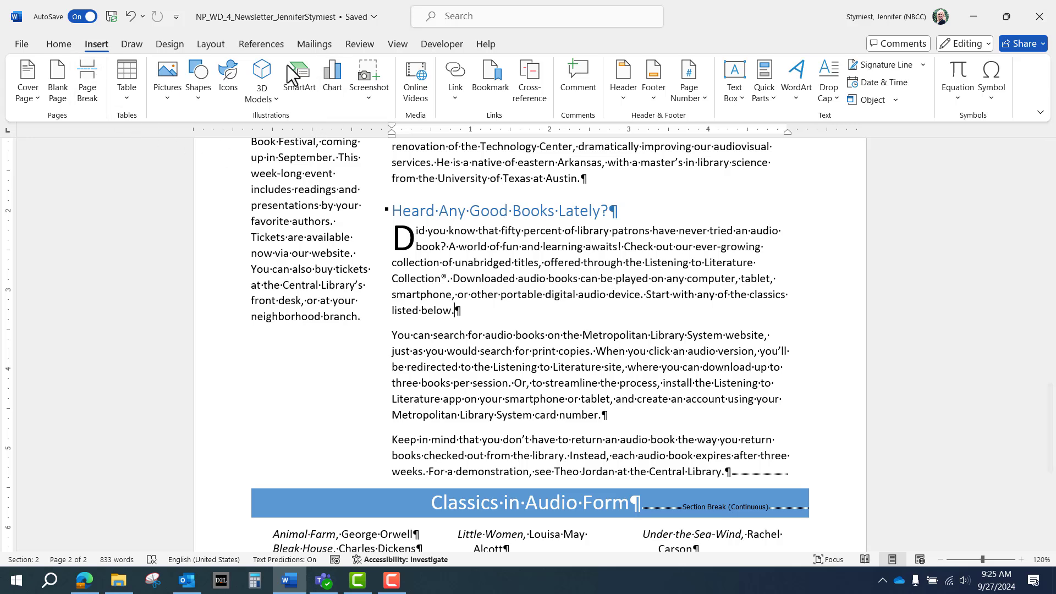
left_click(228, 82)
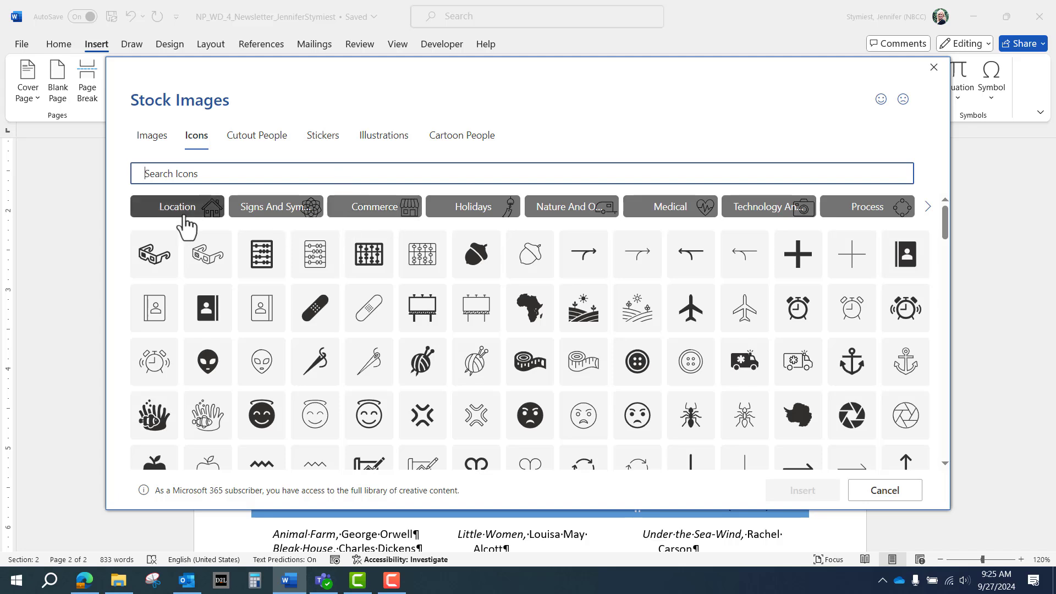
left_click(761, 215)
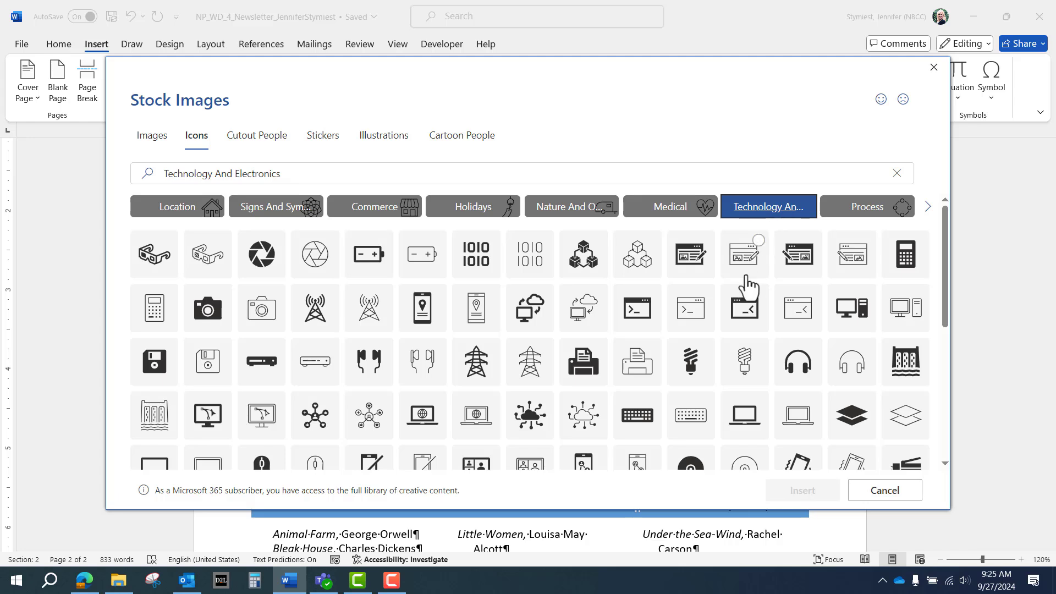
left_click(230, 181)
scroll(339, 305, "down", 4)
scroll(340, 302, "down", 2)
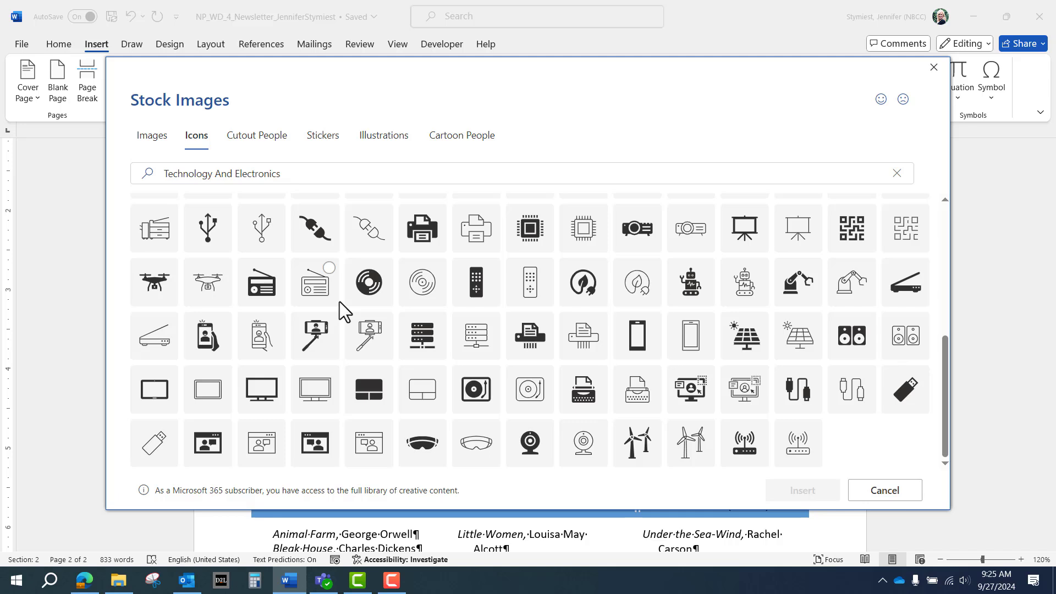
scroll(339, 302, "up", 6)
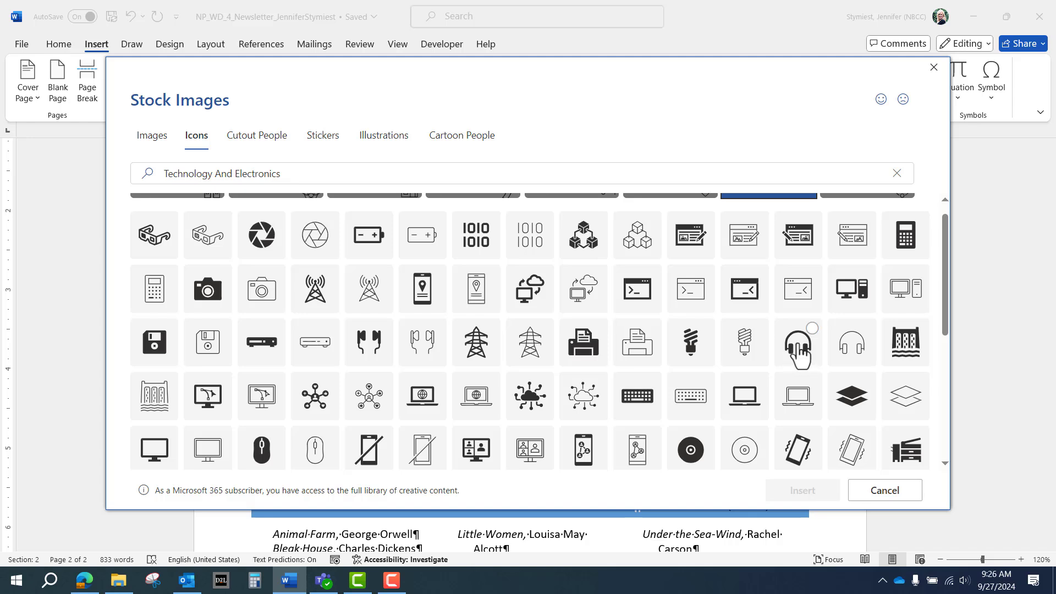
left_click(797, 346)
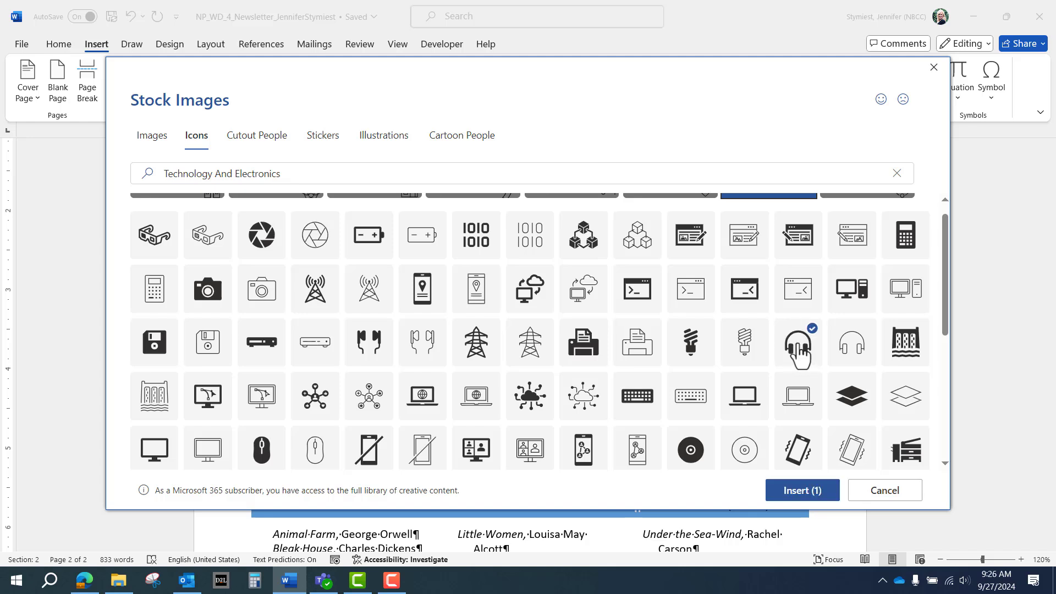
left_click(800, 491)
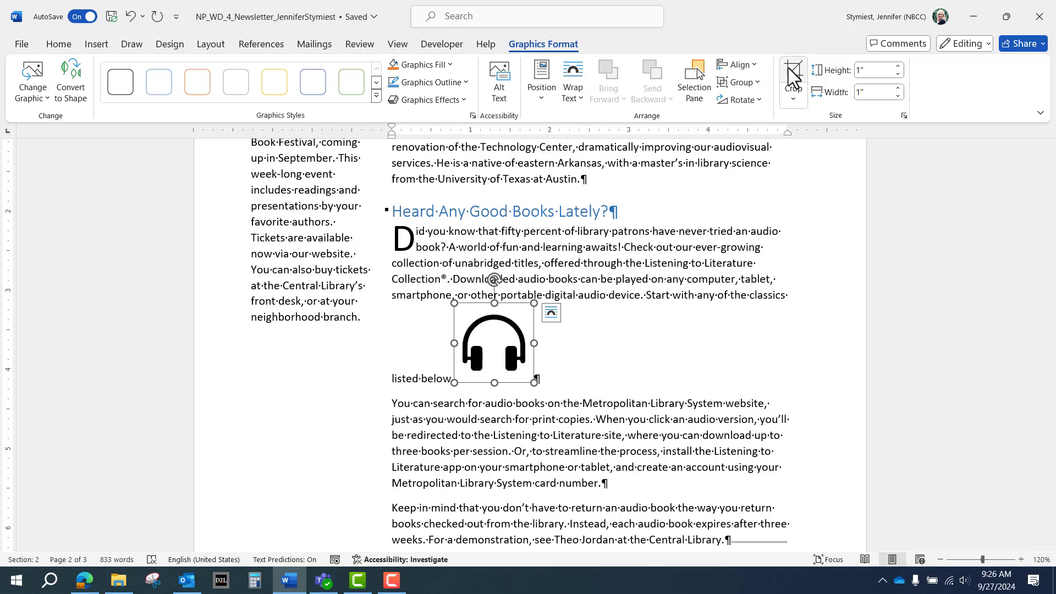
Set the headphones icon In Front of Text with a fixed page position, and move it into the blank space below the book festival sidebar text.
left_click(576, 98)
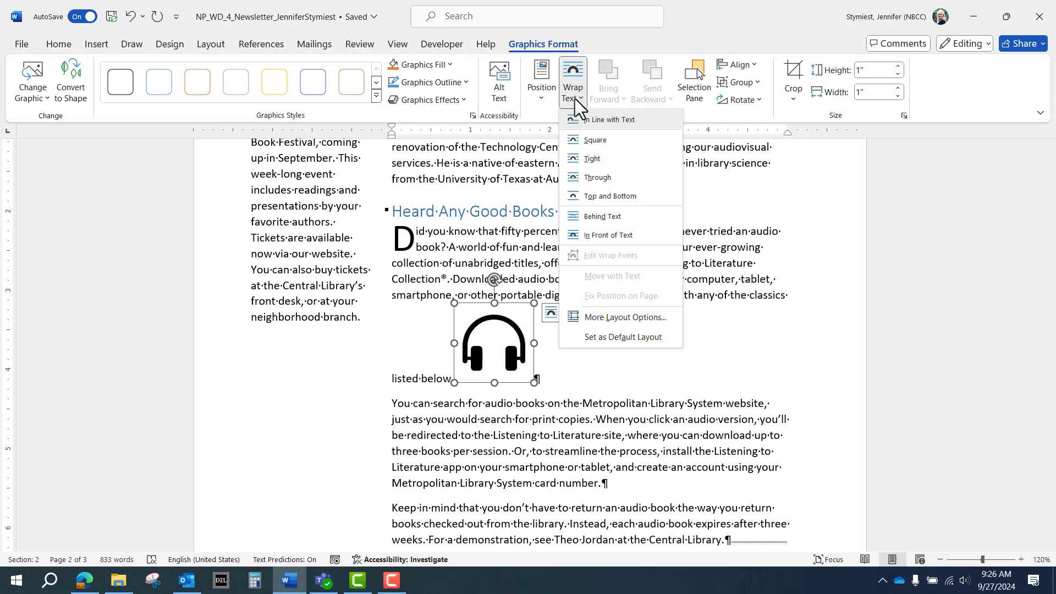
left_click(597, 233)
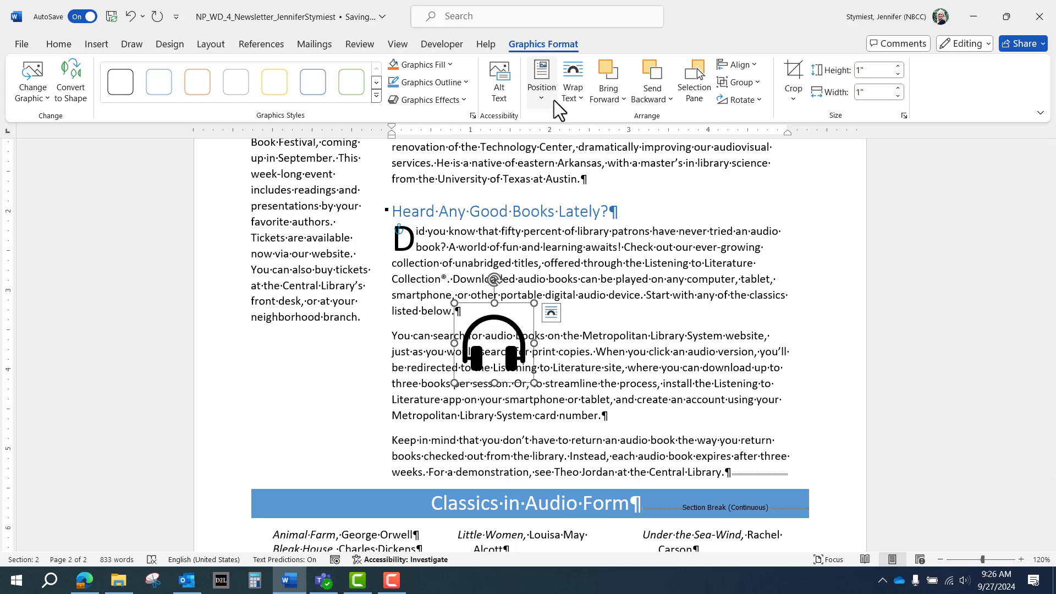
left_click(576, 98)
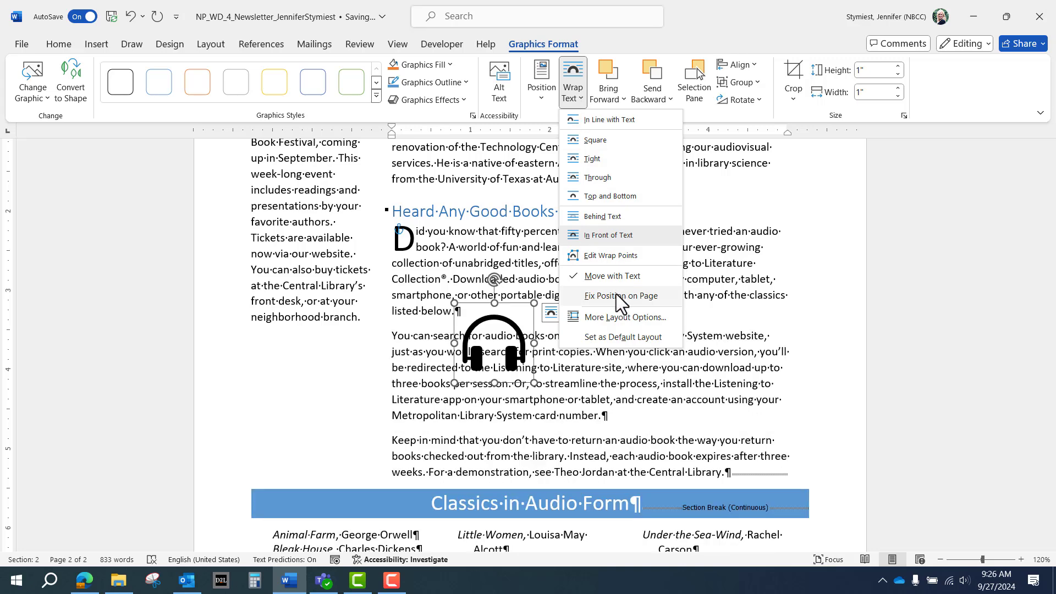
left_click(617, 296)
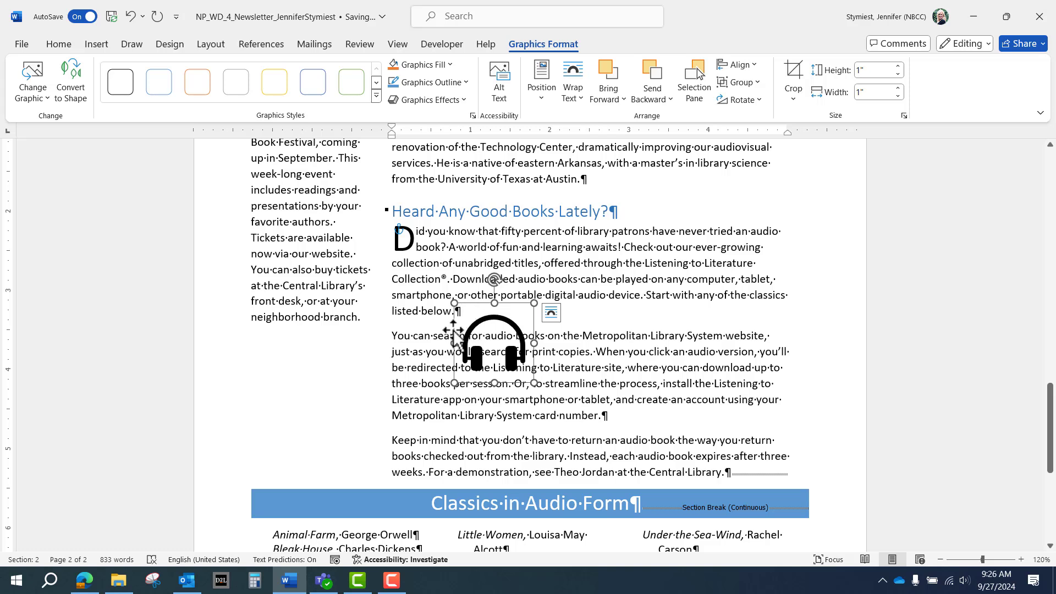
left_click_drag(454, 330, 264, 385)
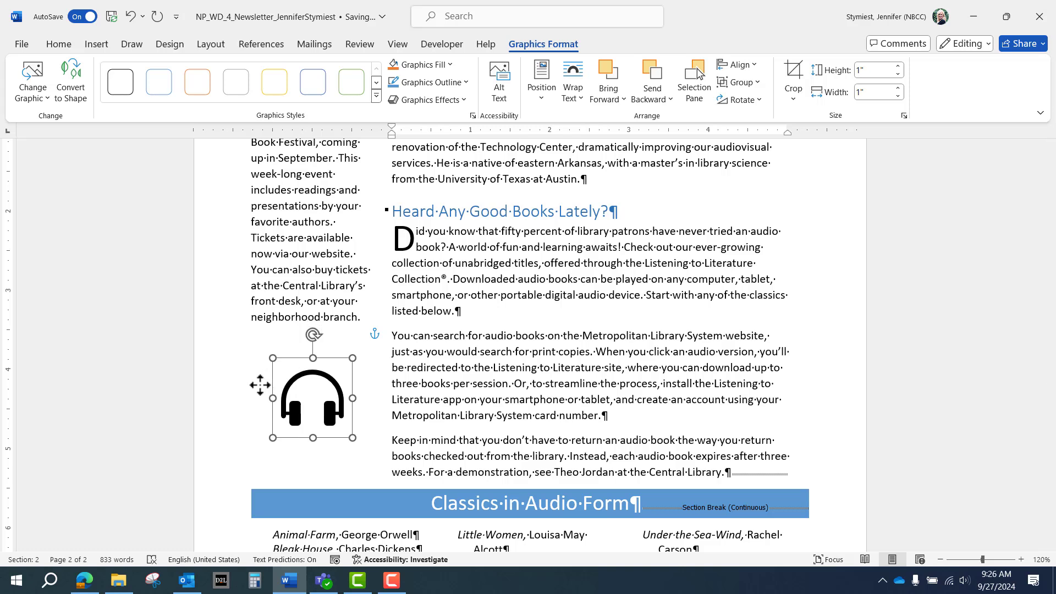
left_click_drag(259, 385, 257, 385)
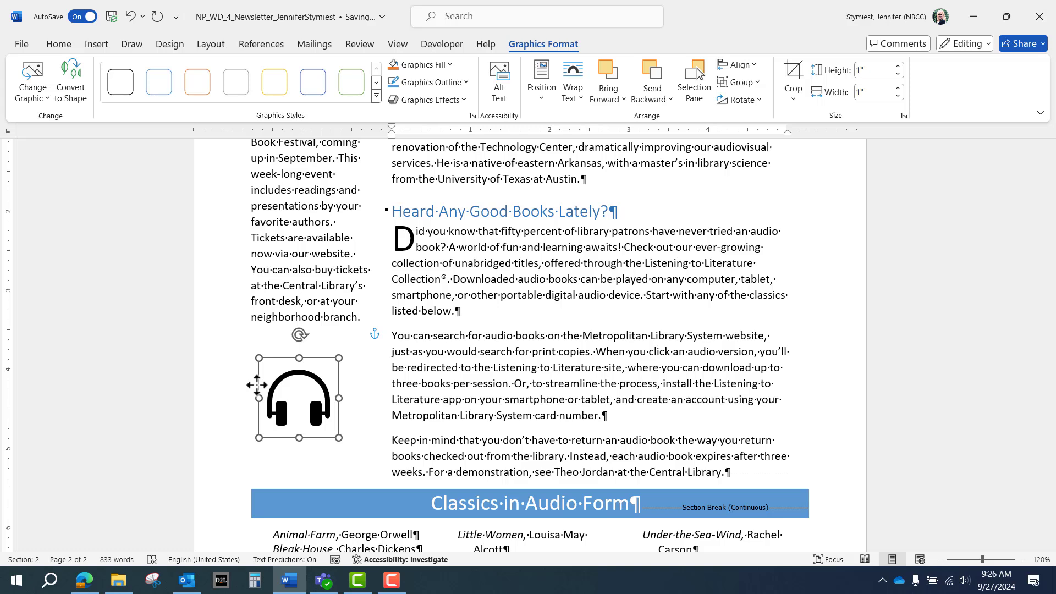
Apply the blue Accent 5 colored-fill style with a dark outline to the headphones icon, plus the second-row orange glow variation.
left_click_drag(257, 385, 256, 384)
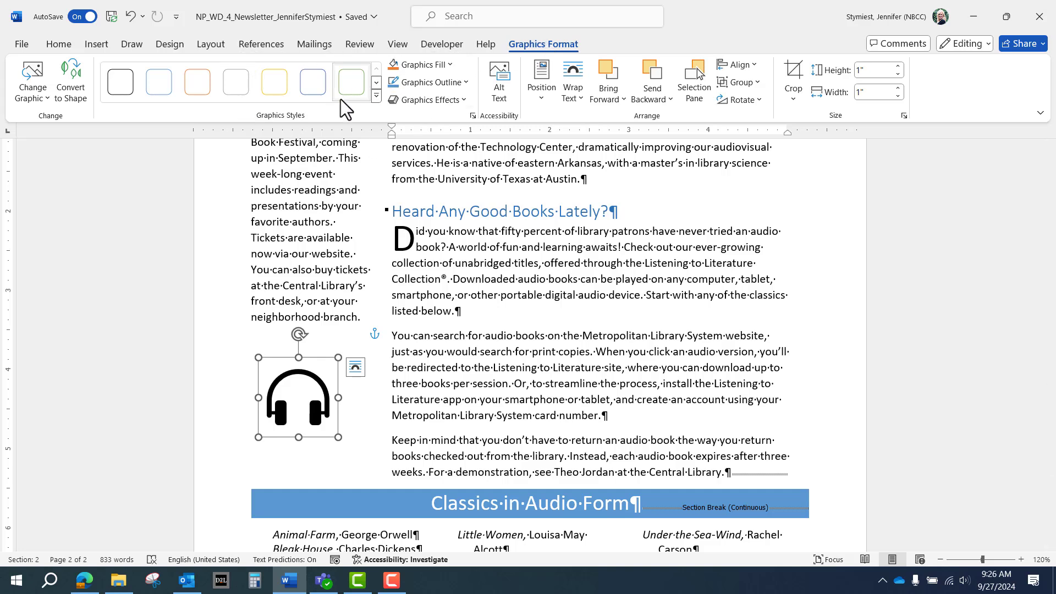
left_click(376, 95)
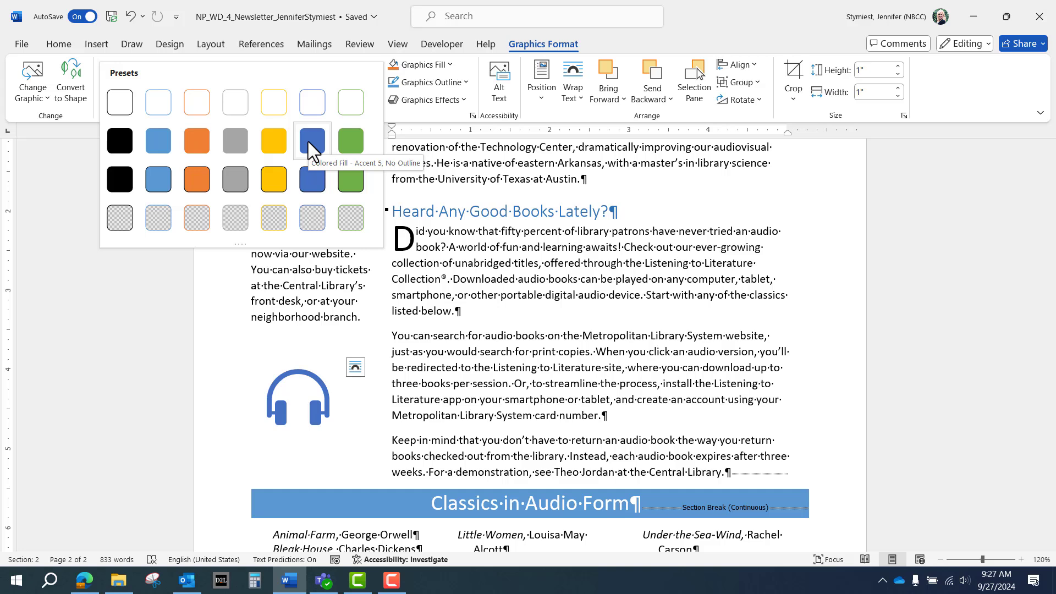
left_click(314, 188)
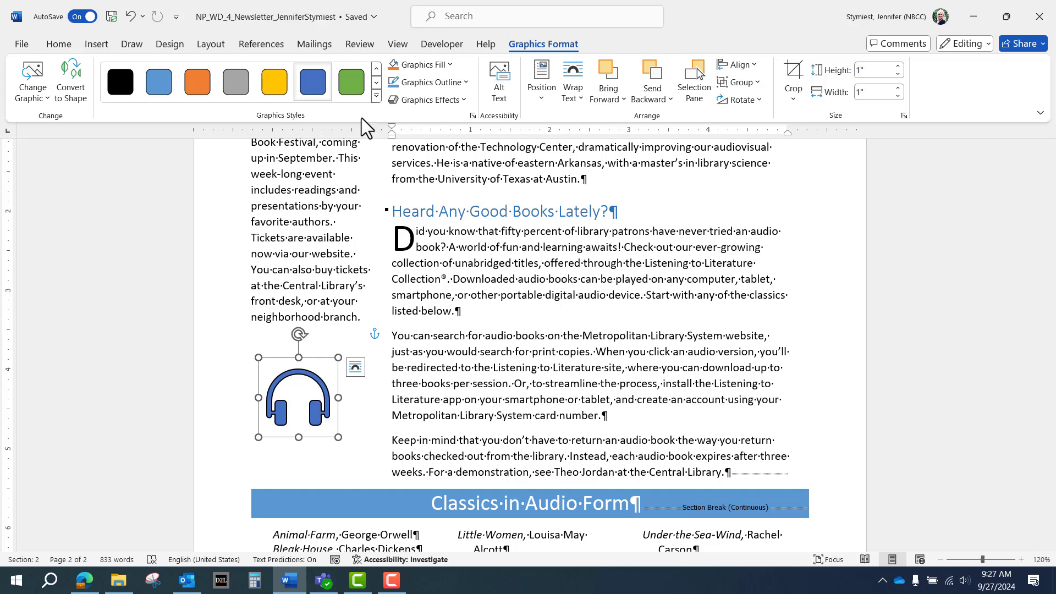
left_click(464, 101)
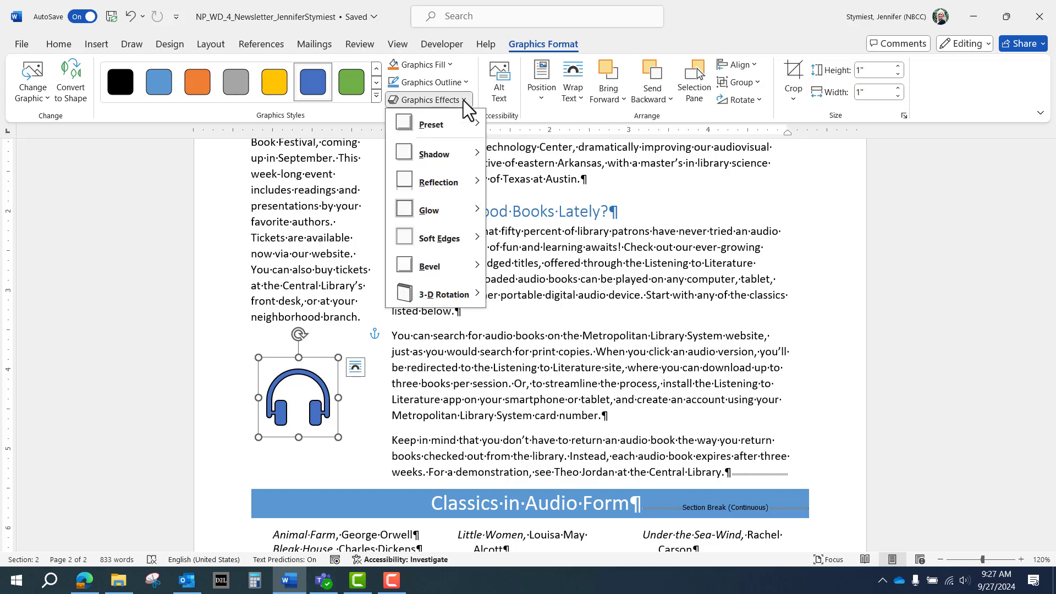
mouse_move(437, 204)
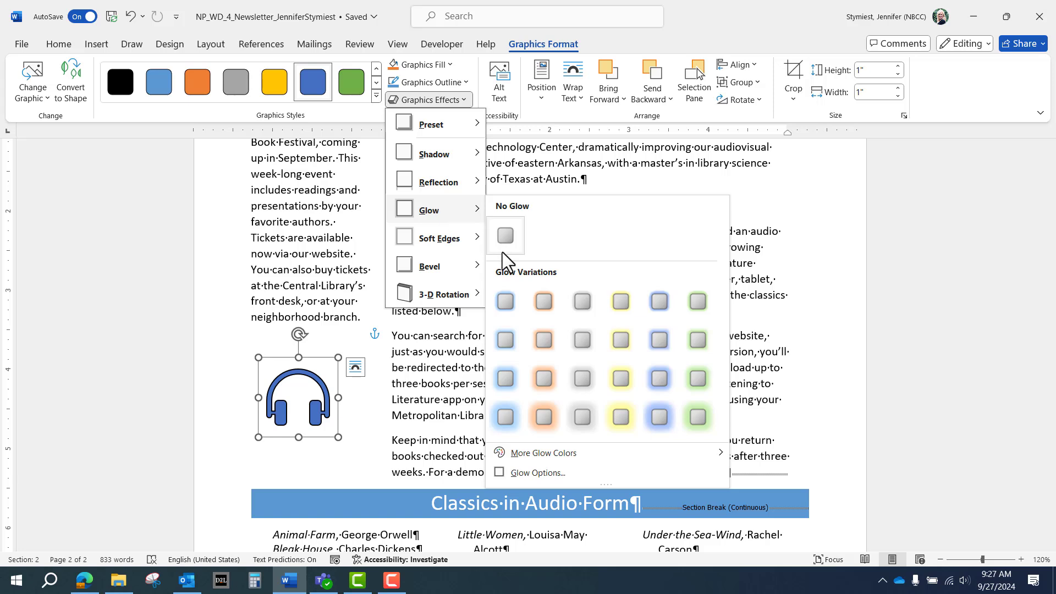
left_click(544, 339)
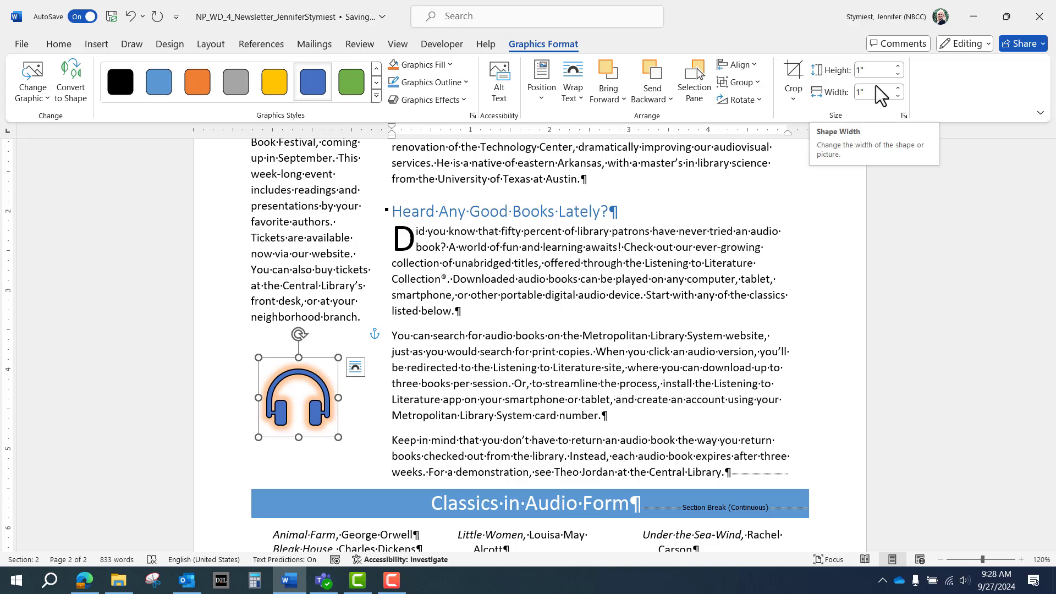
Set the headphones icon's height to 1.5" and move it slightly up and left within the blank space below the sidebar text.
left_click(876, 70)
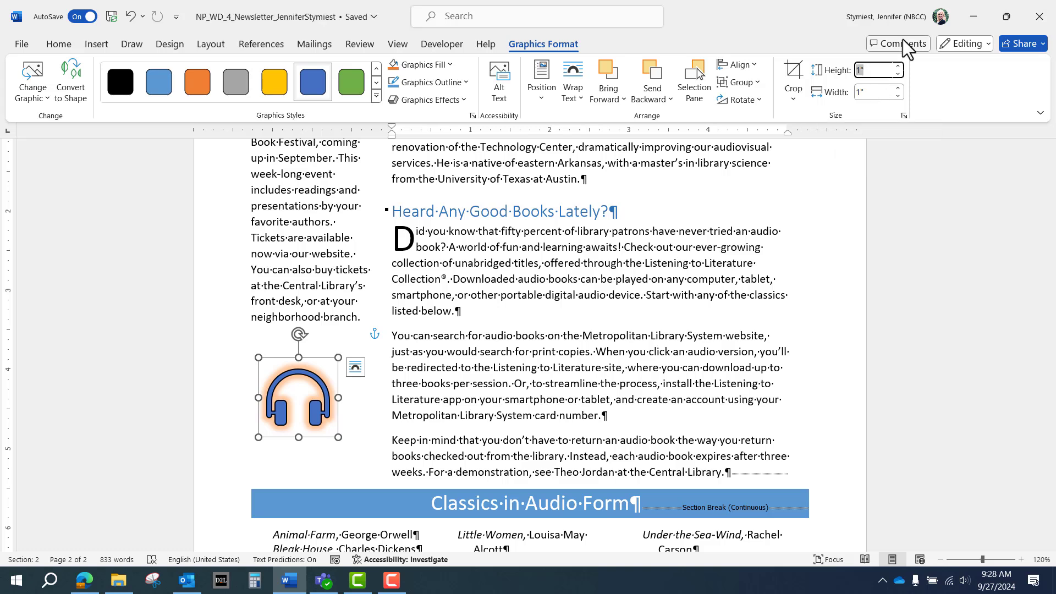
type("1.5")
key("Return")
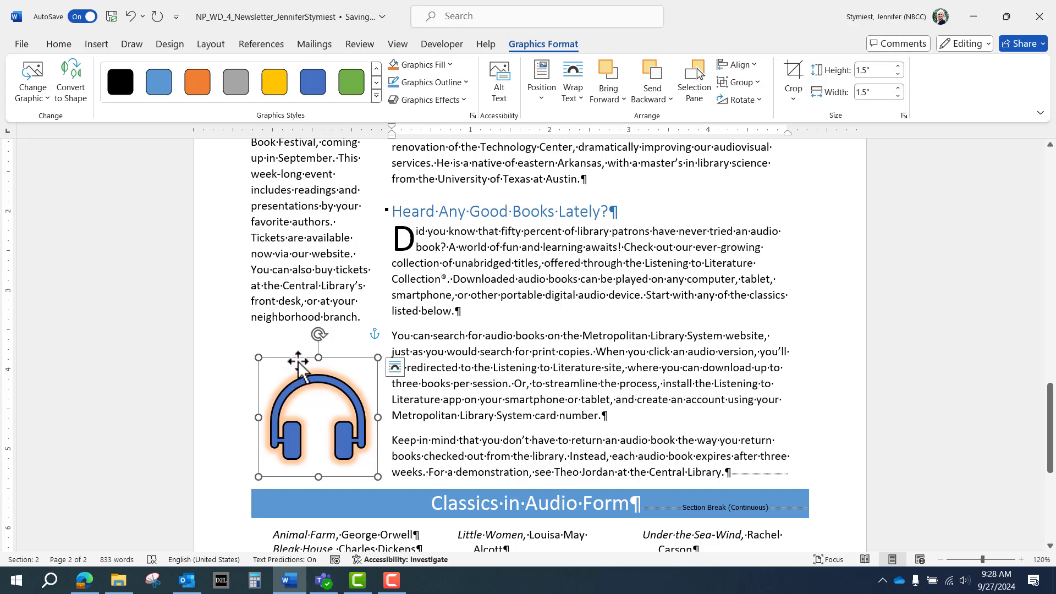
left_click_drag(297, 360, 281, 339)
left_click_drag(282, 340, 284, 340)
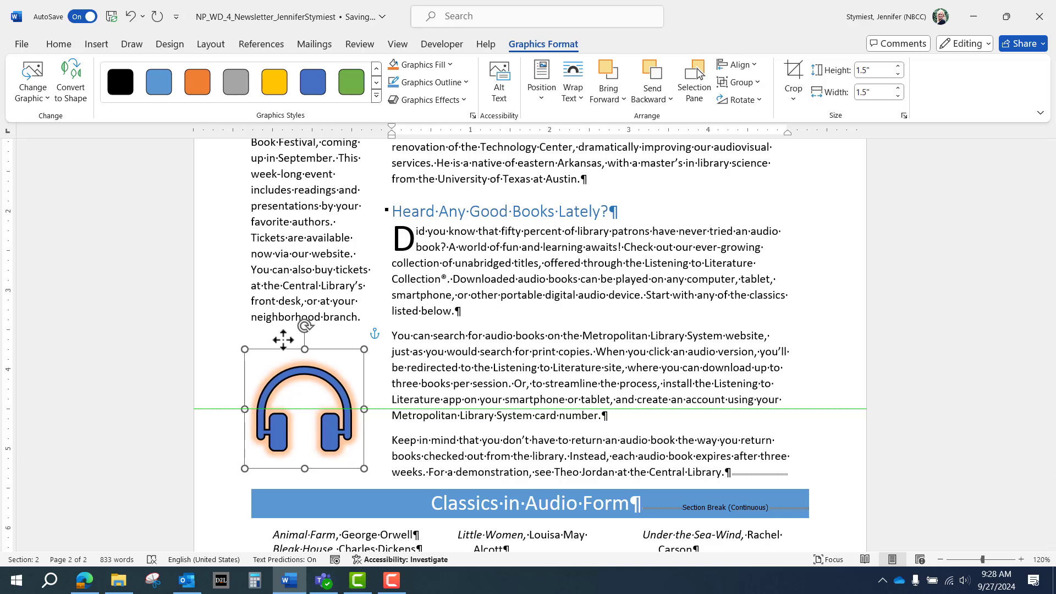
left_click_drag(283, 340, 283, 340)
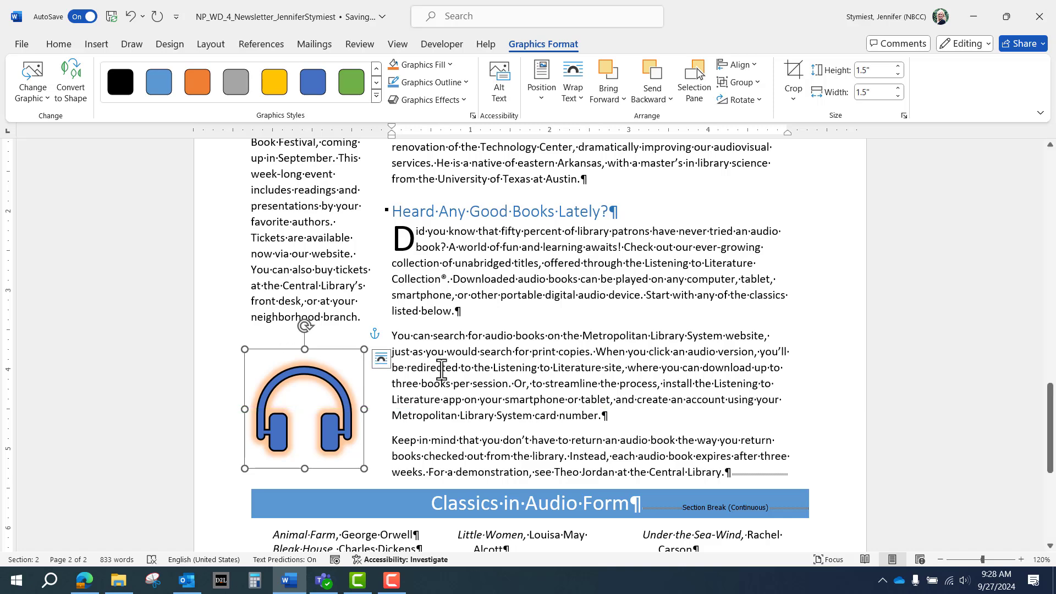
left_click(441, 369)
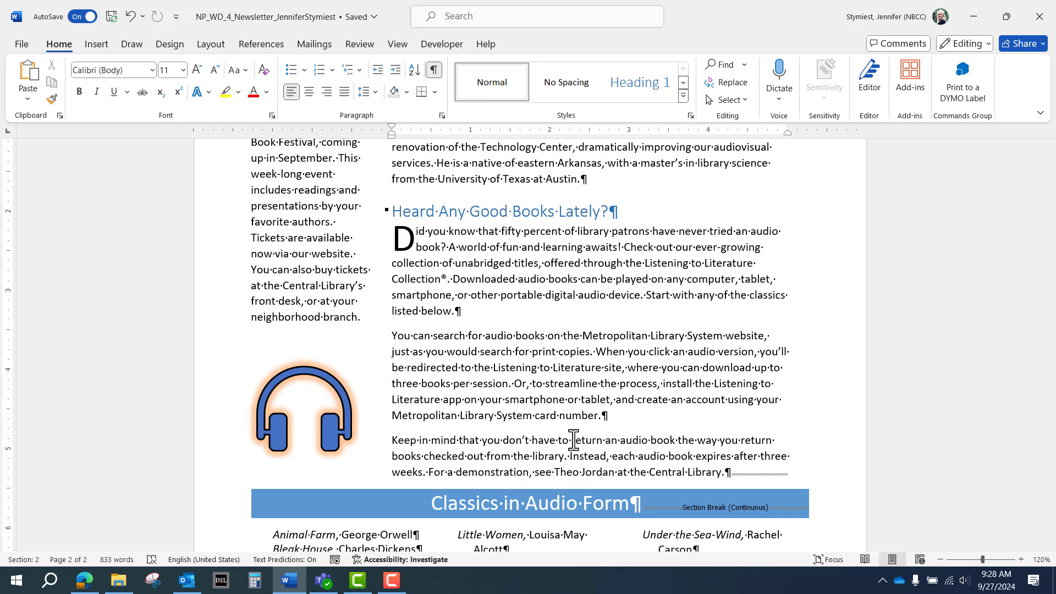
Insert a continuous section break at the end of the document to balance the "Classics in Audio Form" columns.
key("ctrl+End")
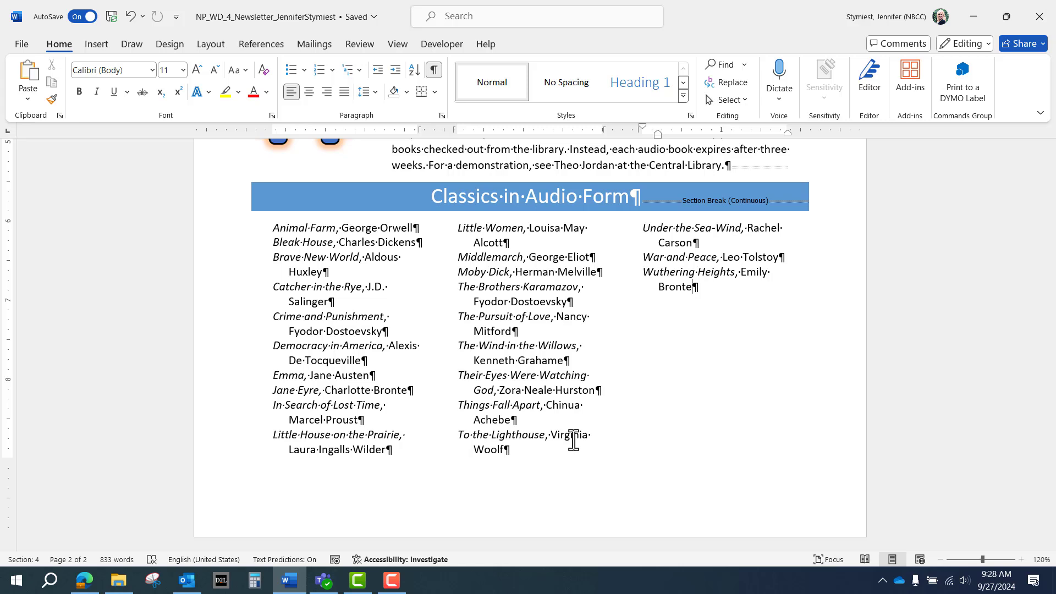
left_click(212, 44)
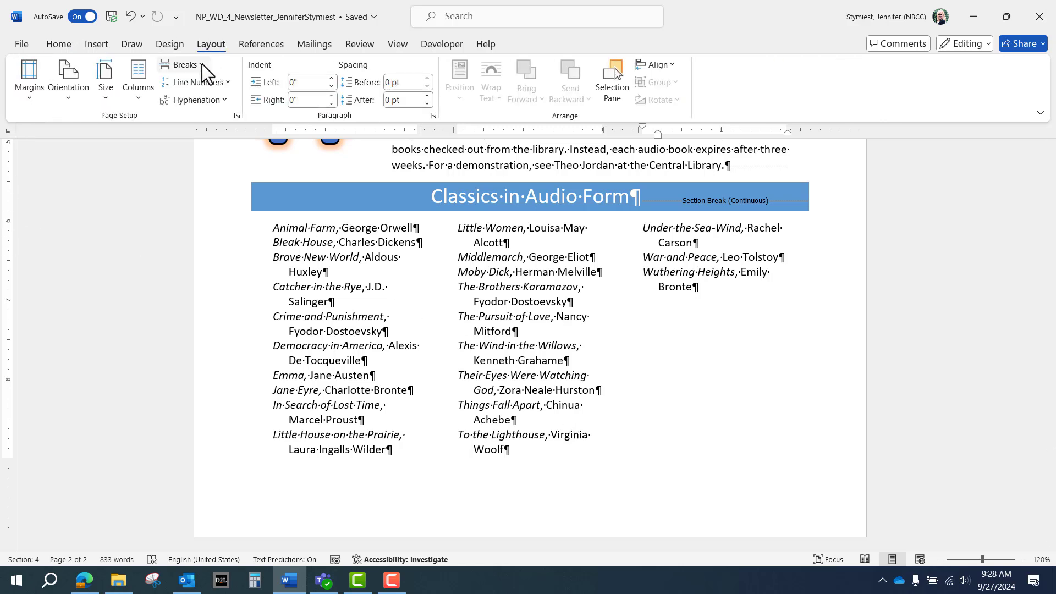
left_click(202, 65)
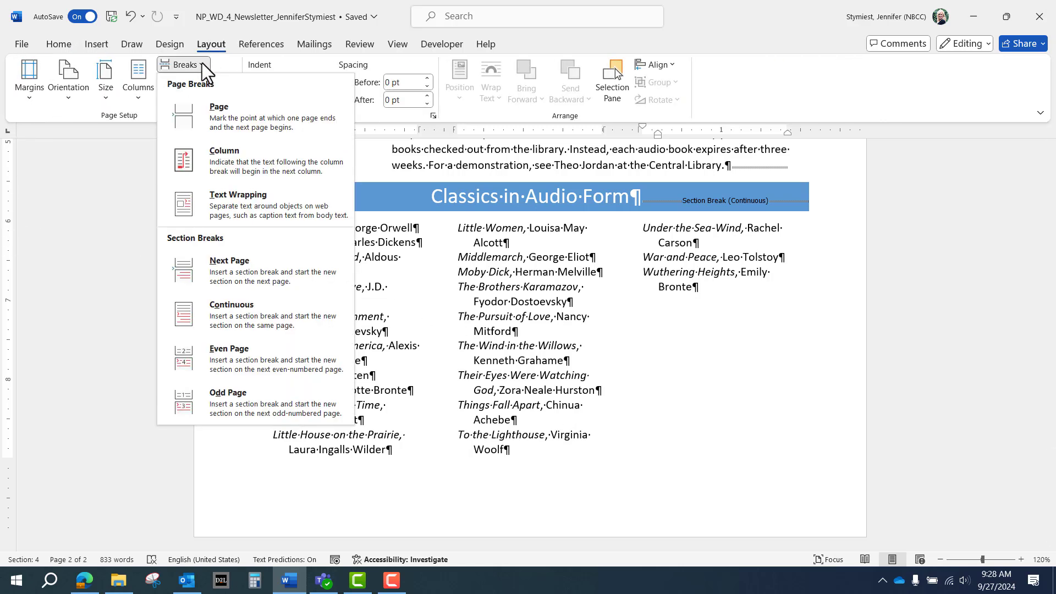
left_click(226, 314)
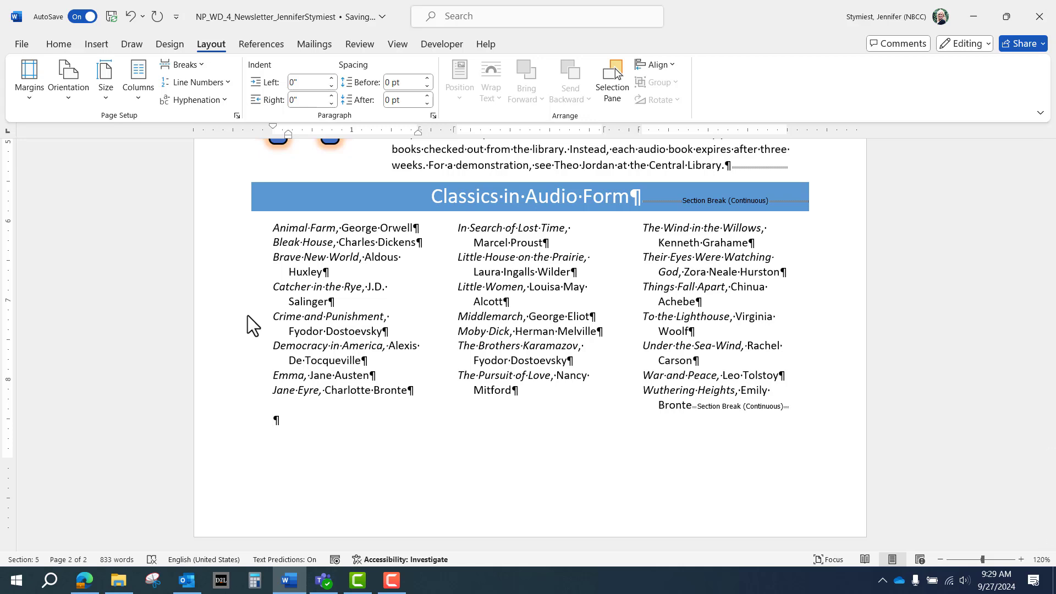
Display both newsletter pages side by side and change the document's theme colors to Green.
left_click(392, 45)
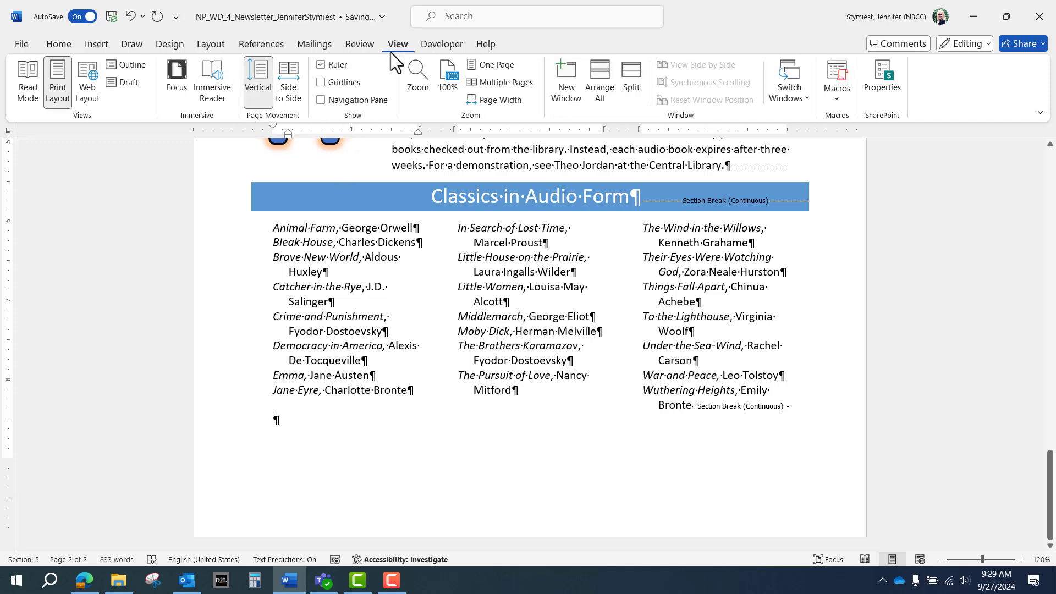
left_click(483, 83)
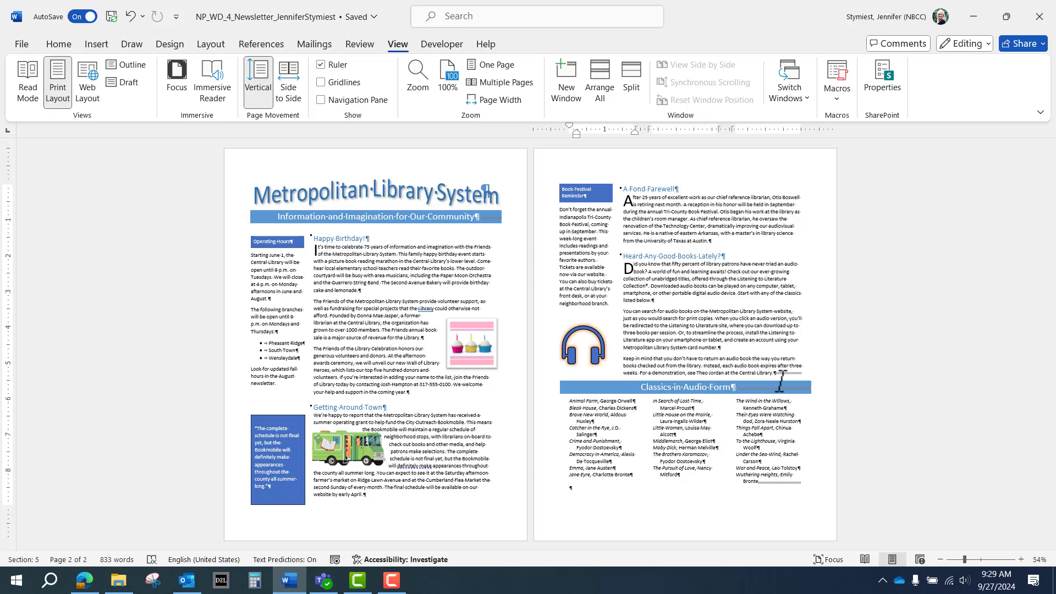
left_click(160, 46)
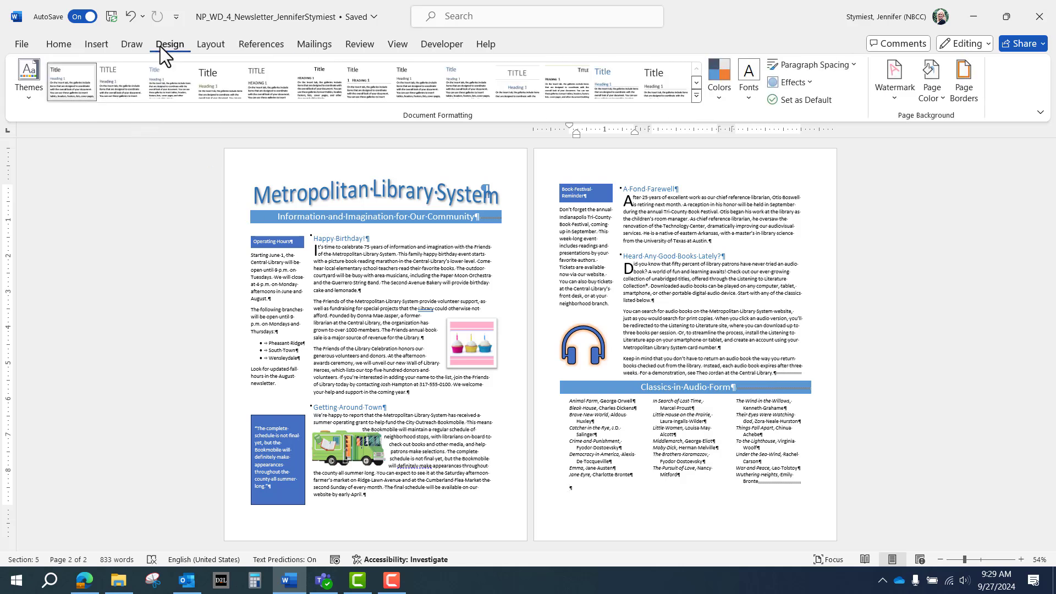
left_click(717, 98)
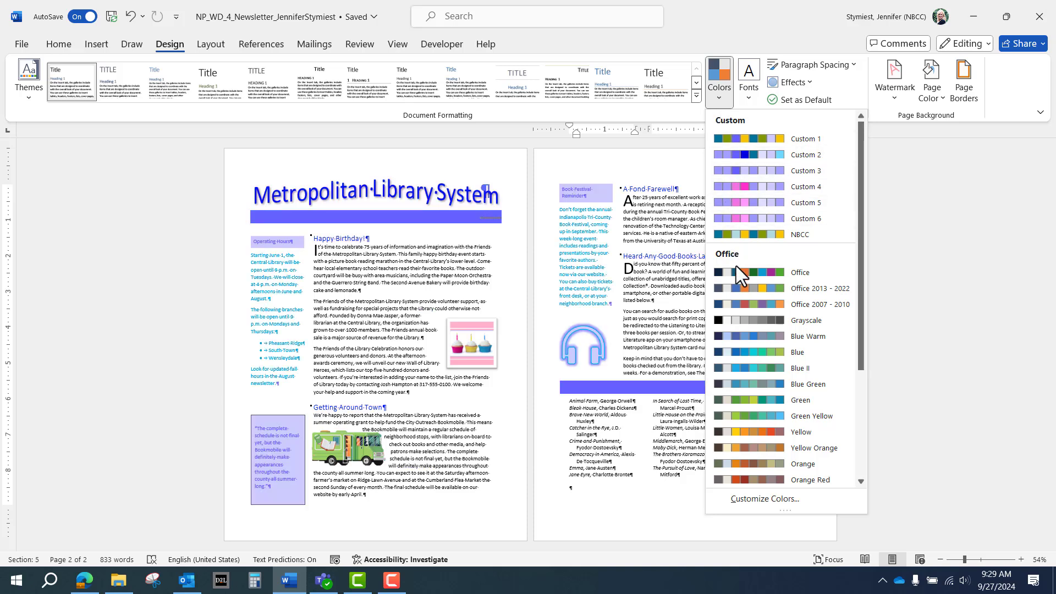
left_click(800, 399)
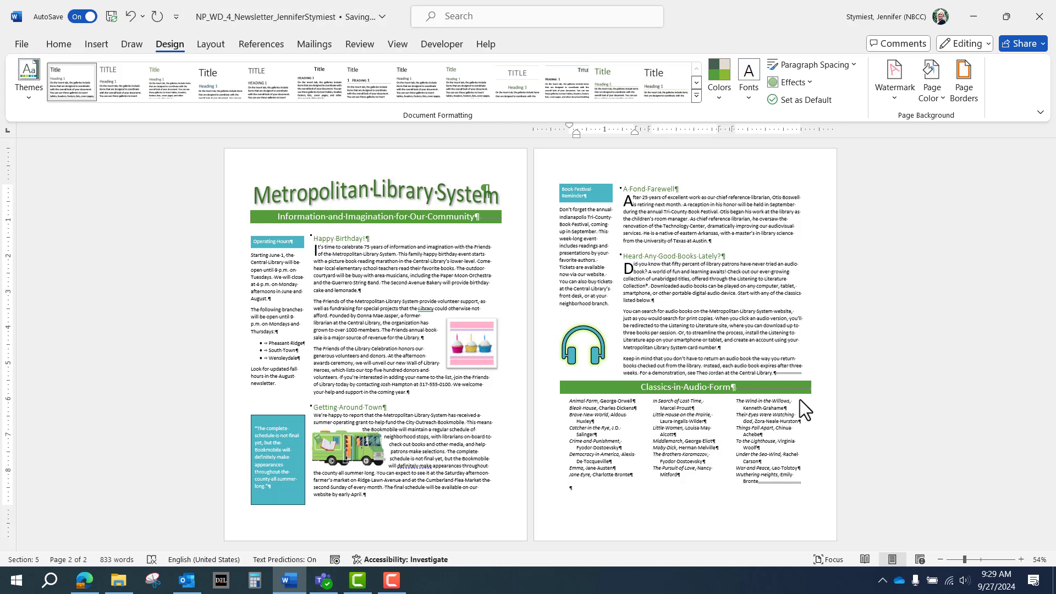
Add a Box page border in the first green theme accent color to the whole document, and save the newsletter.
left_click(969, 87)
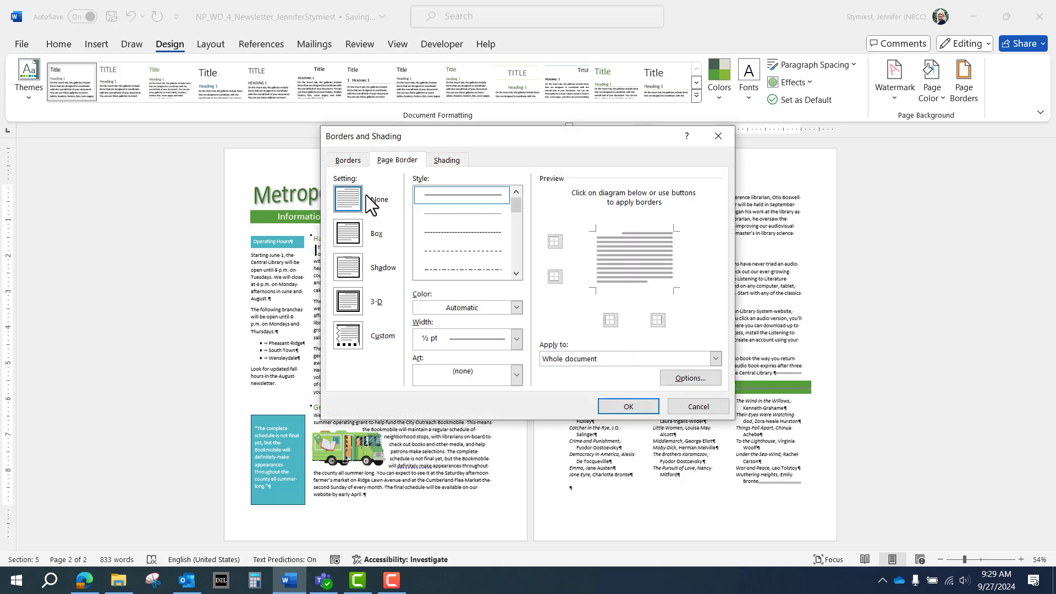
left_click(348, 235)
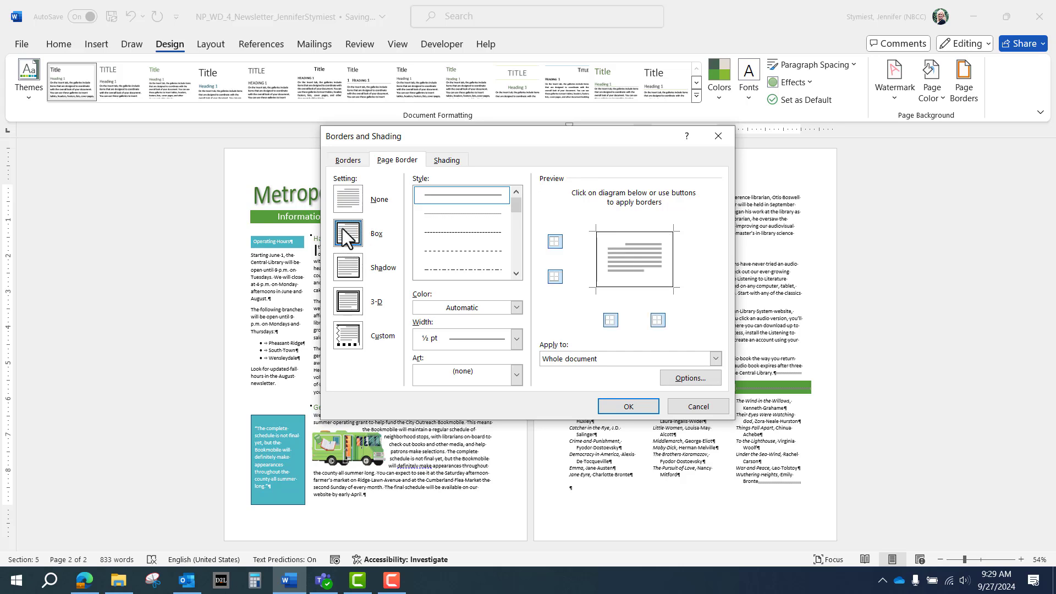
left_click(516, 308)
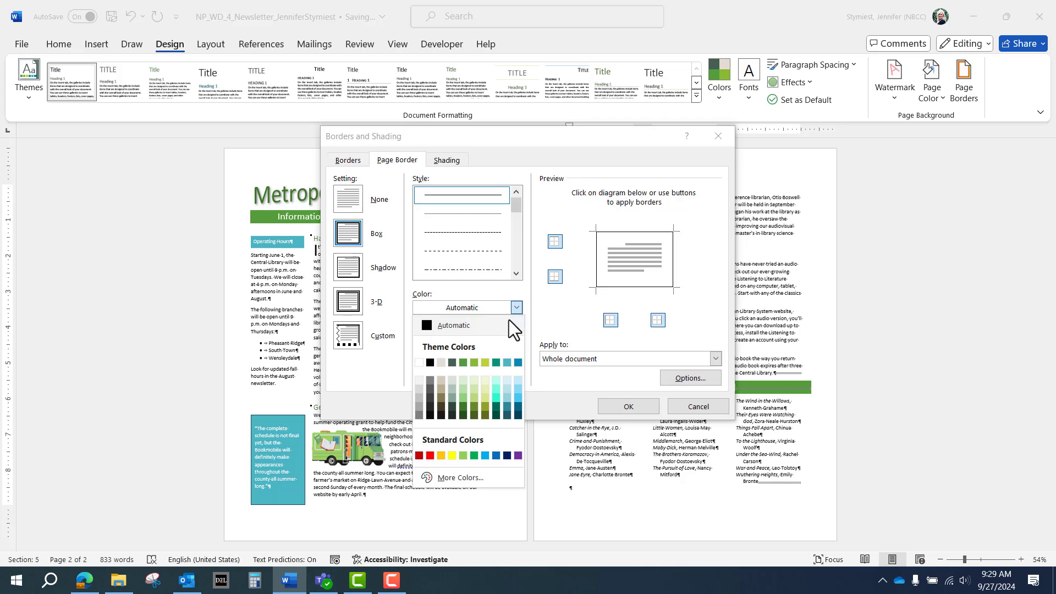
left_click(464, 362)
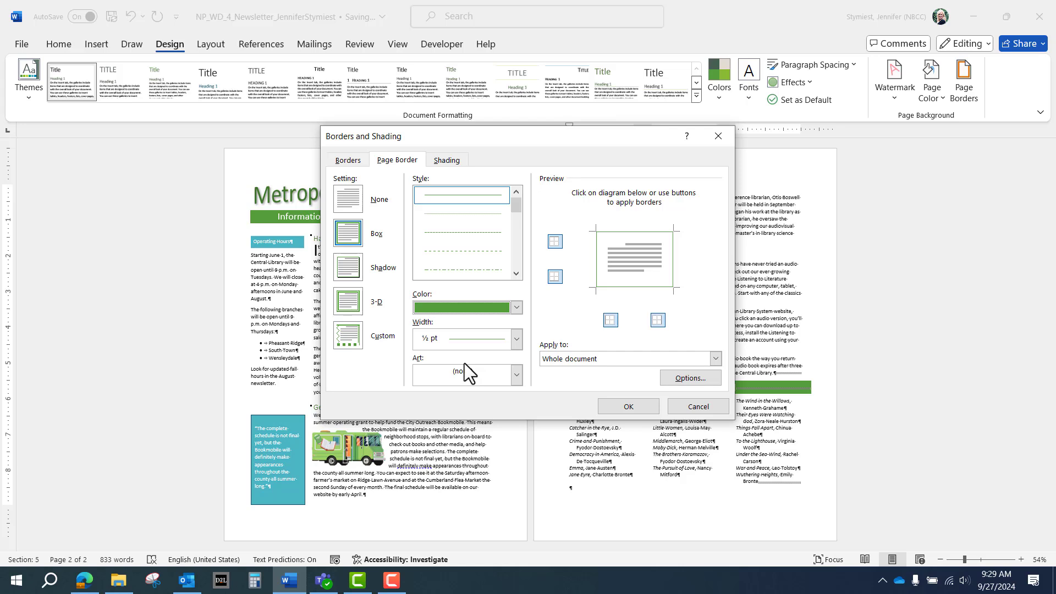
left_click(630, 405)
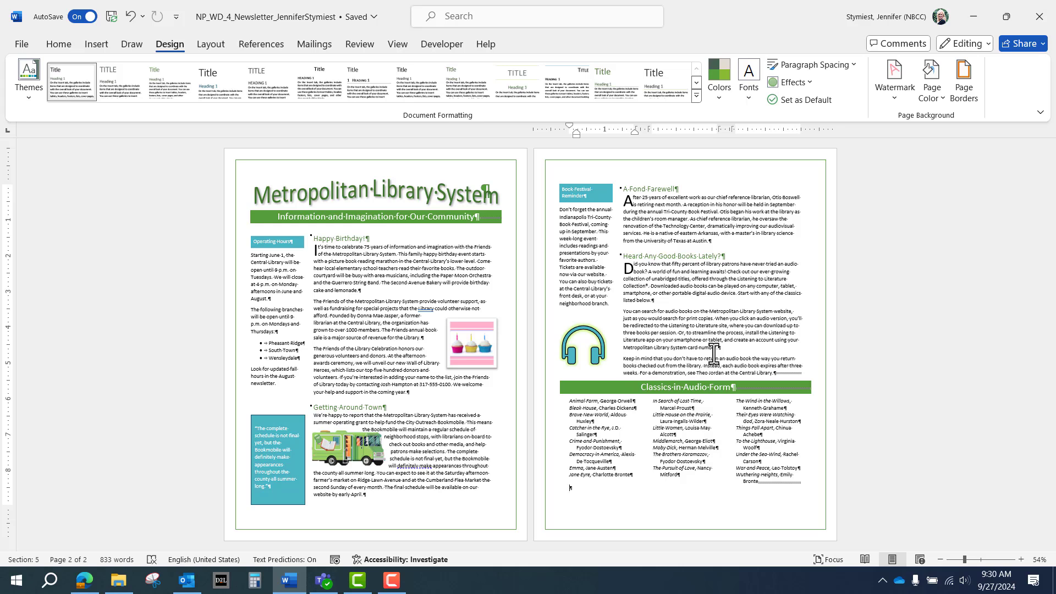
left_click(696, 465)
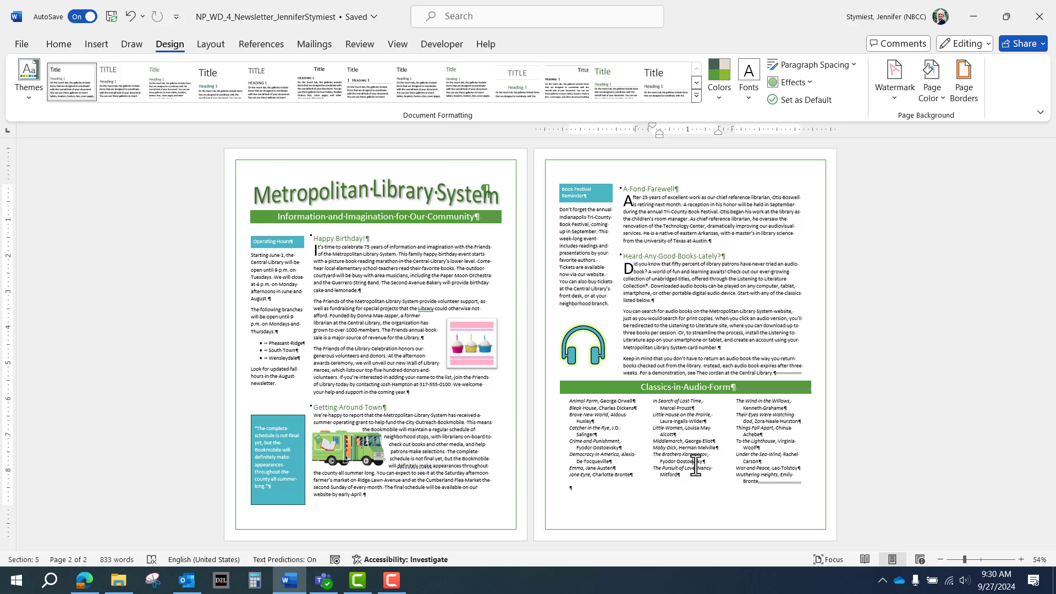
left_click(111, 18)
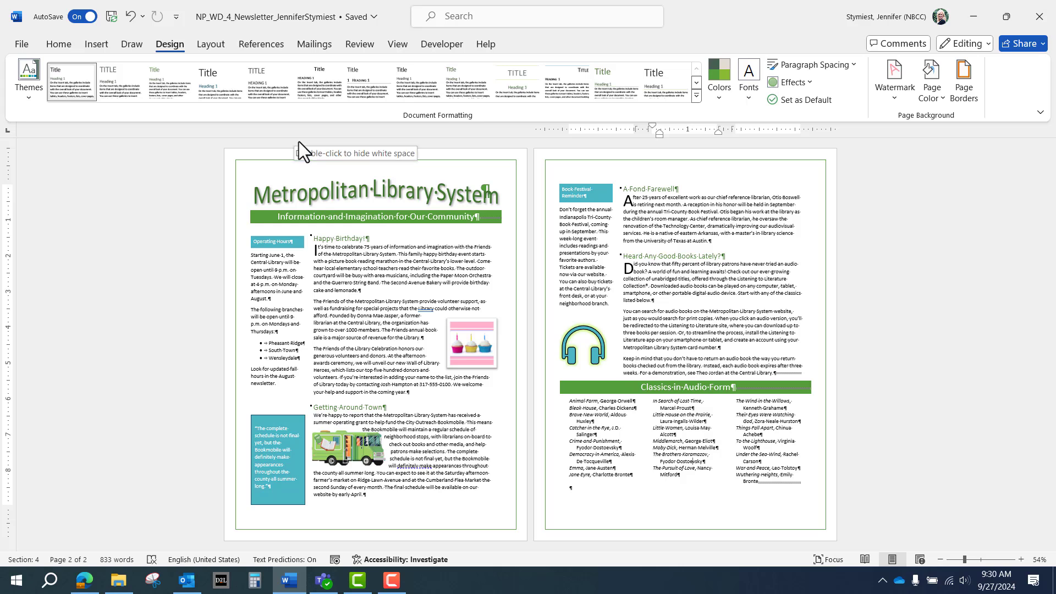